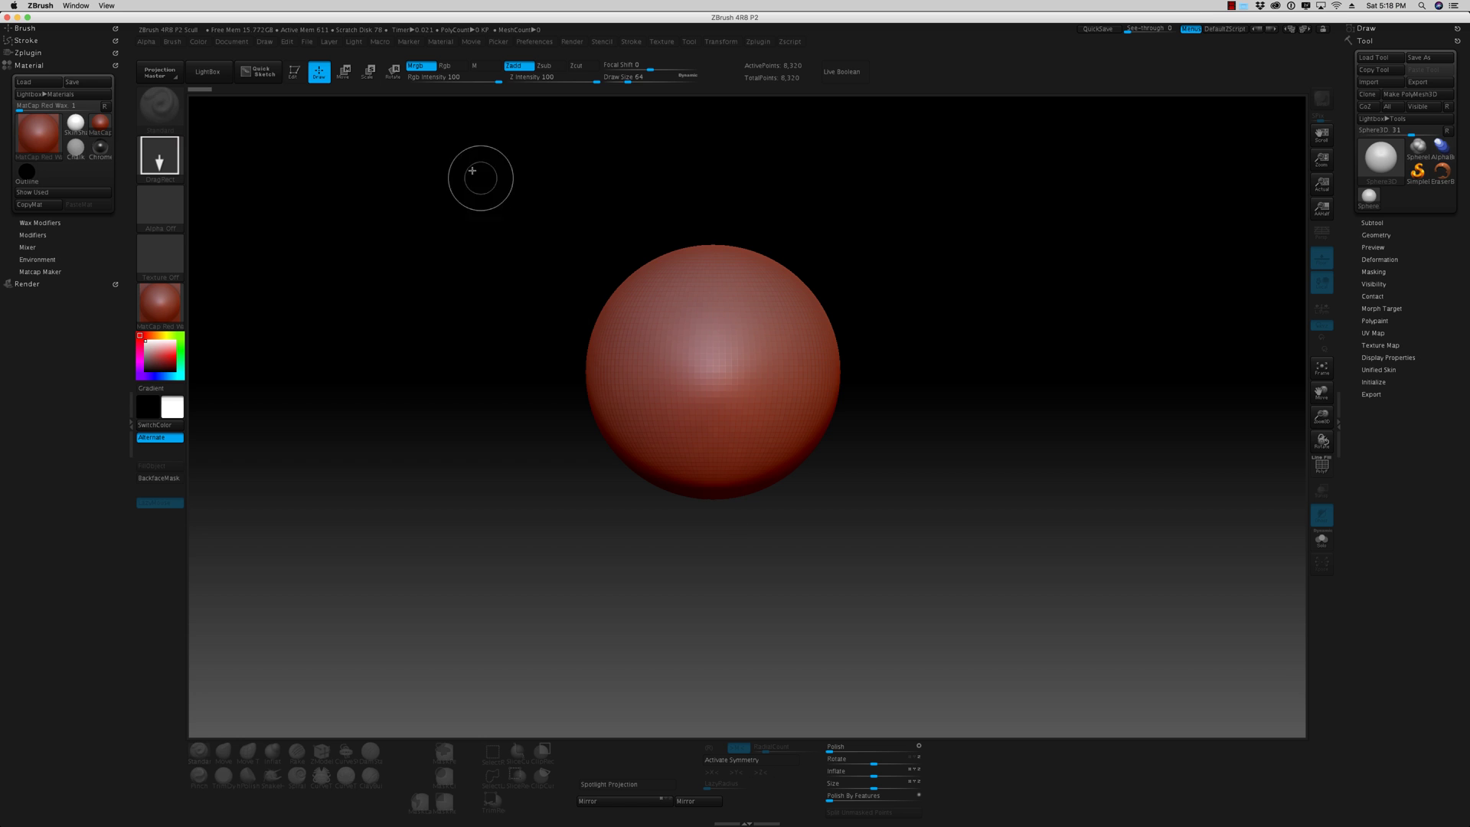
- Make the sphere editable, convert it to a PolyMesh3D and turn on DynaMesh at resolution 128
left_click(294, 73)
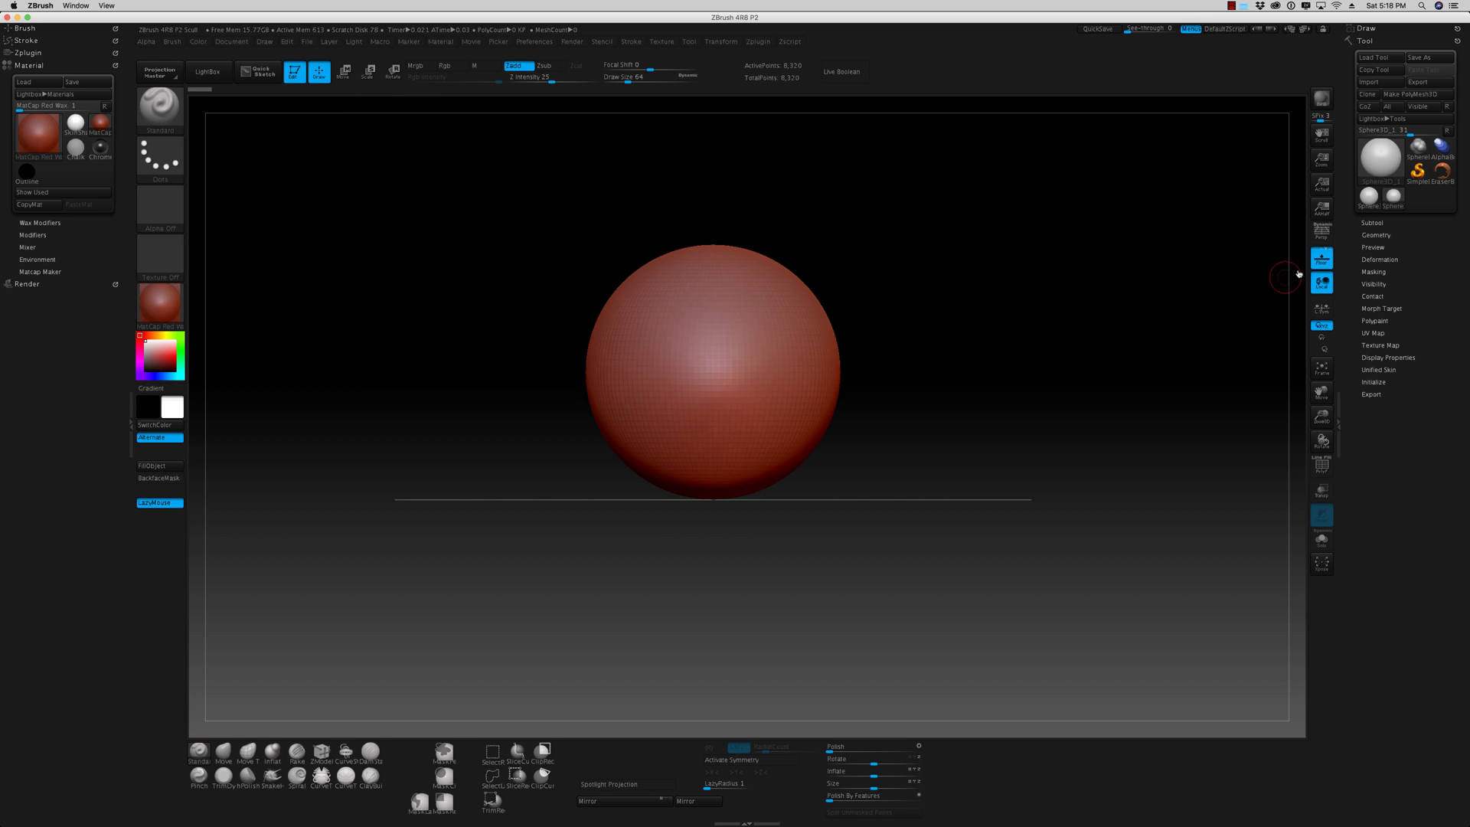
left_click(1408, 95)
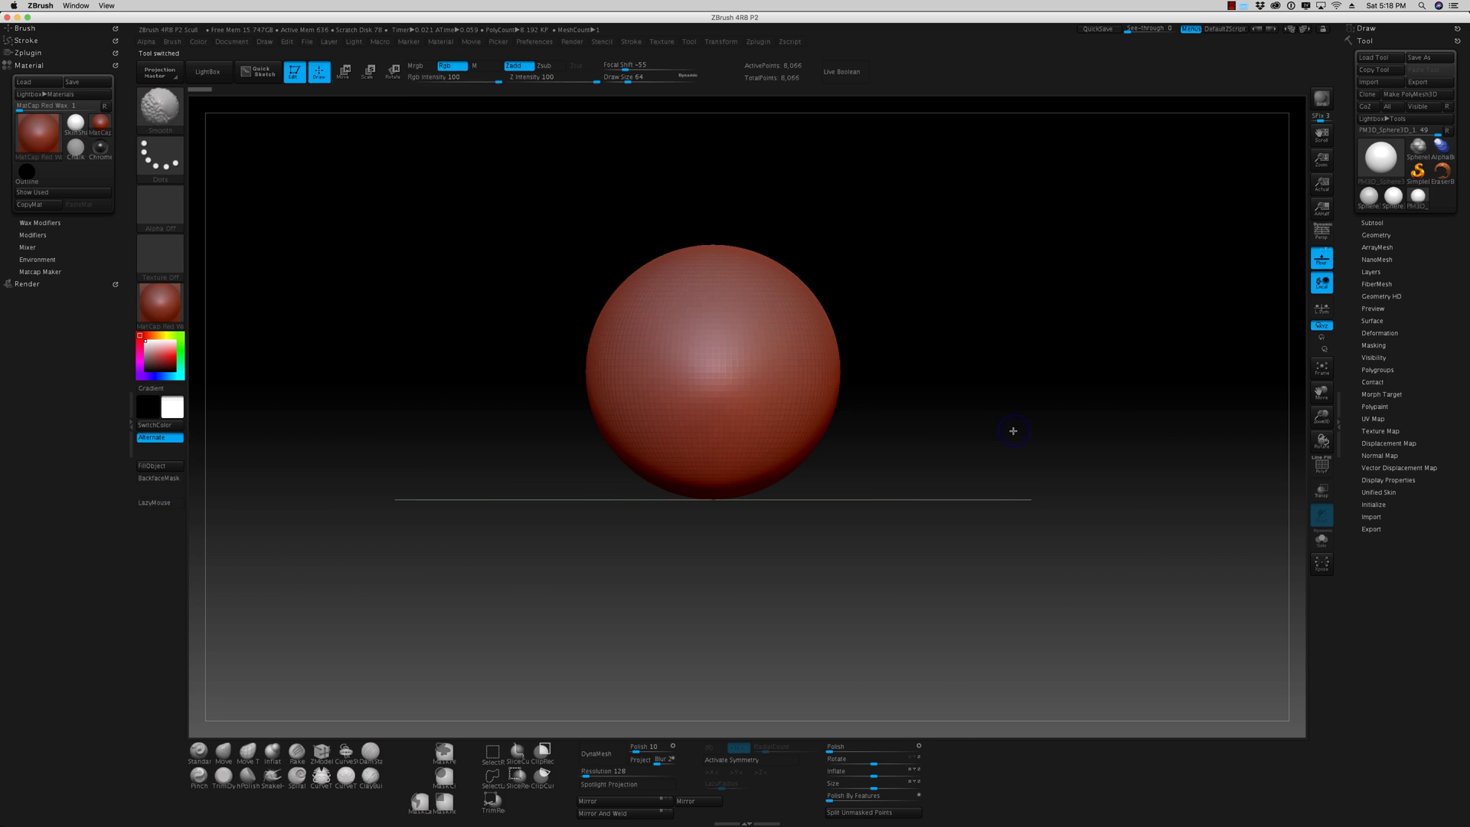
left_click(604, 754)
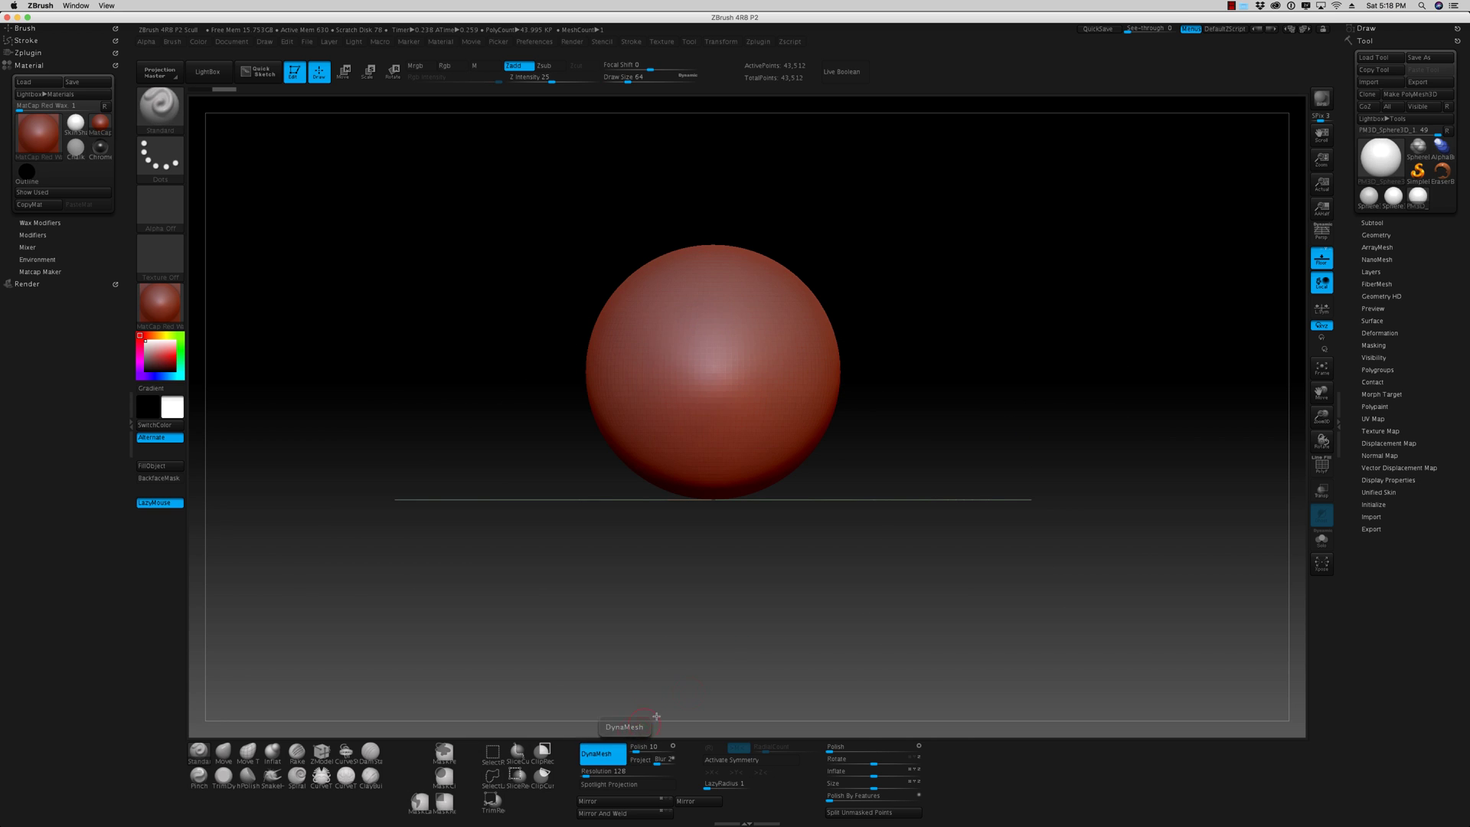
key("shift")
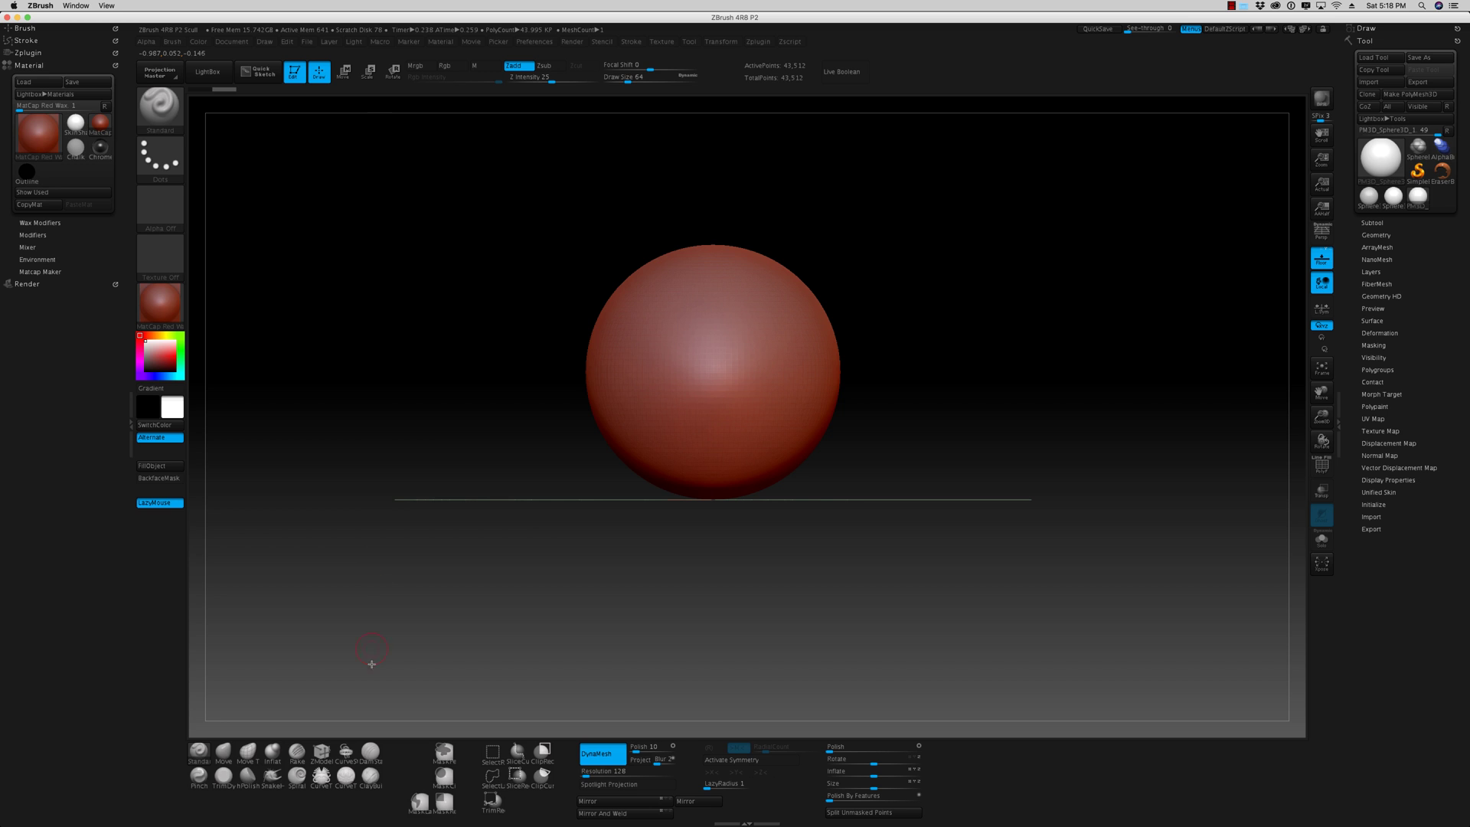
- Draw a tube with the CurveTube brush from the sphere's left side, arching outward and down below the sphere
left_click(321, 775)
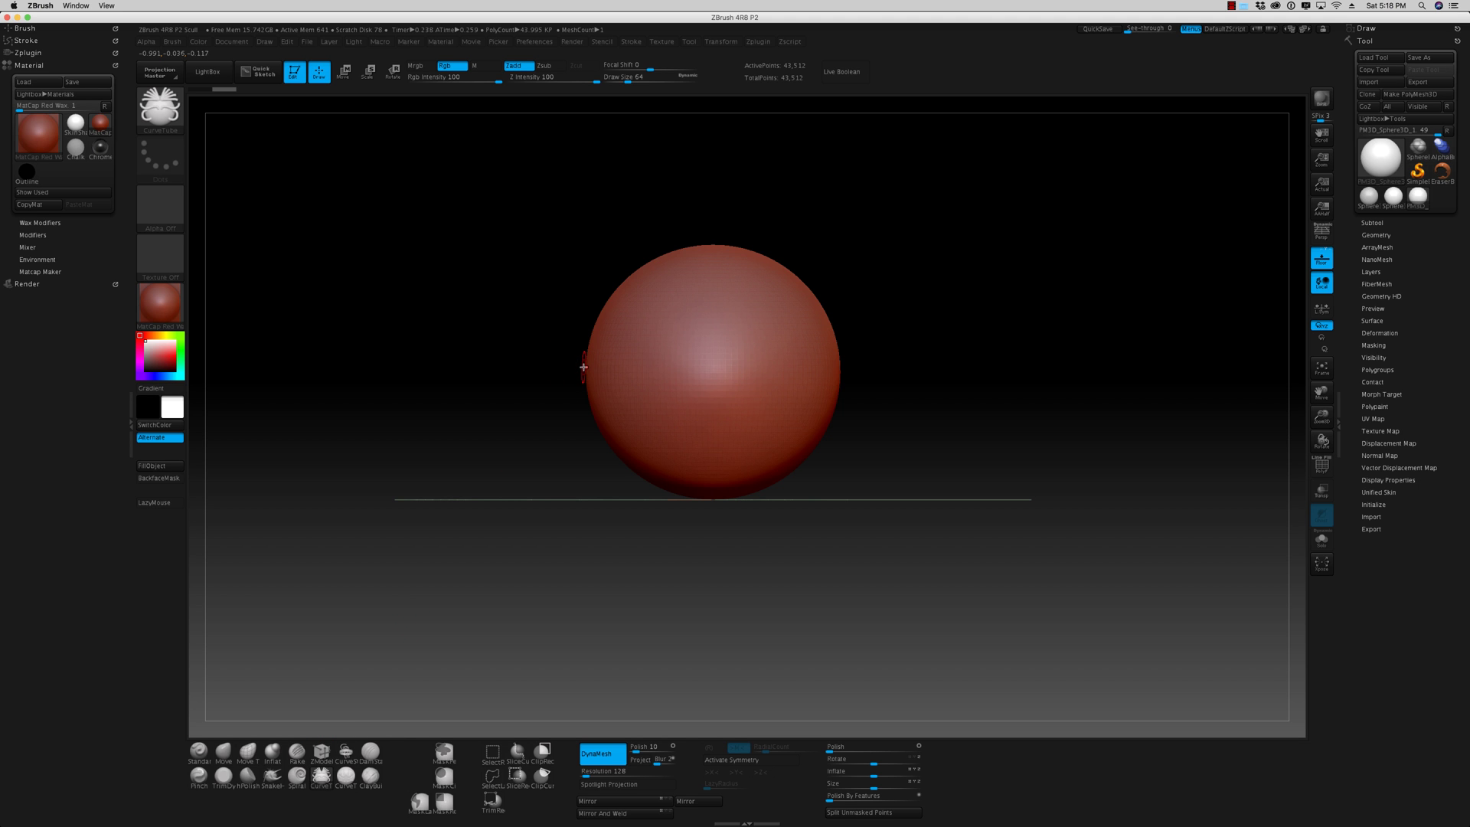
left_click_drag(583, 366, 554, 349)
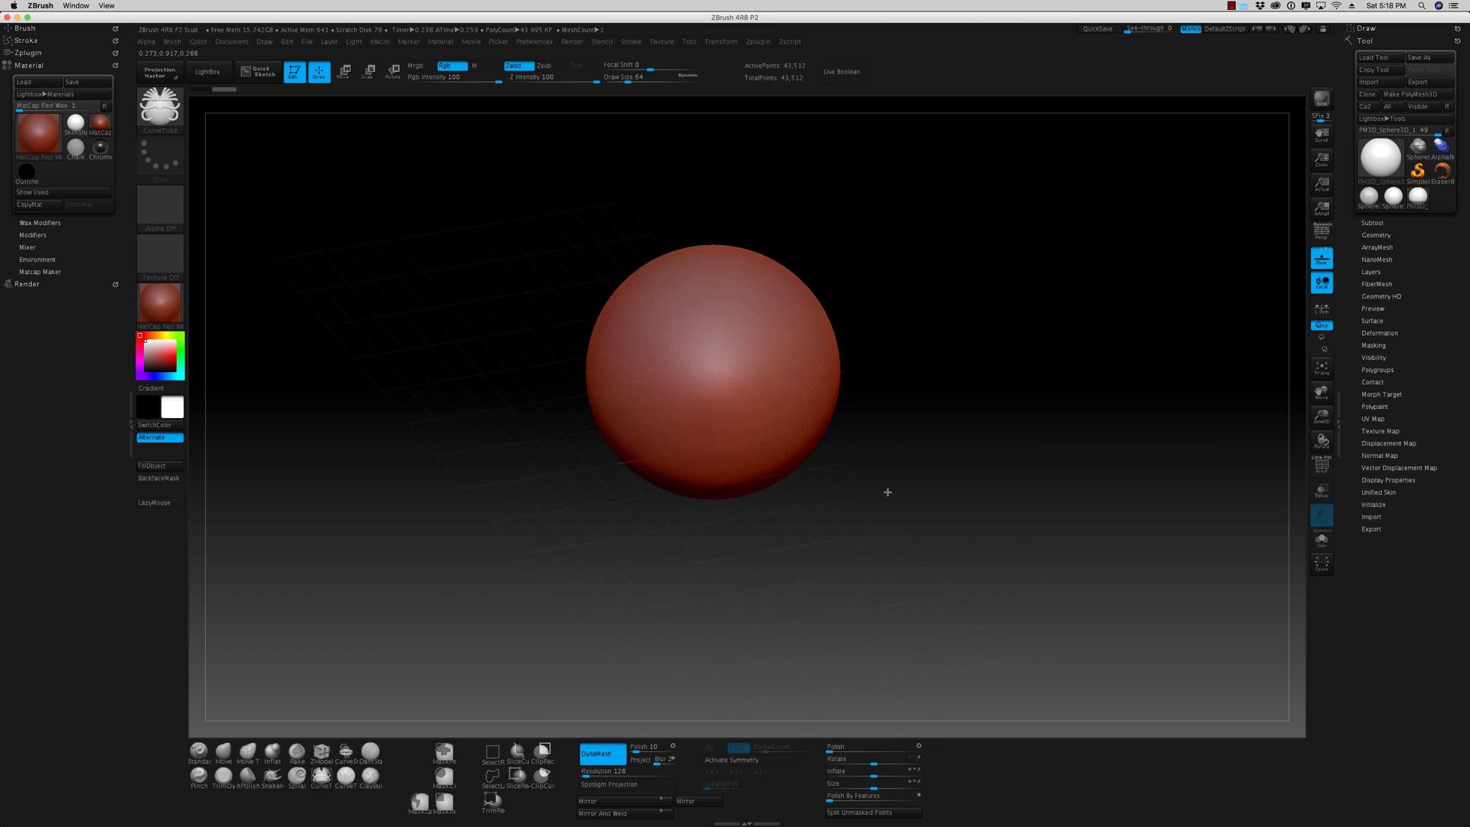
left_click_drag(885, 545, 929, 541, "shift")
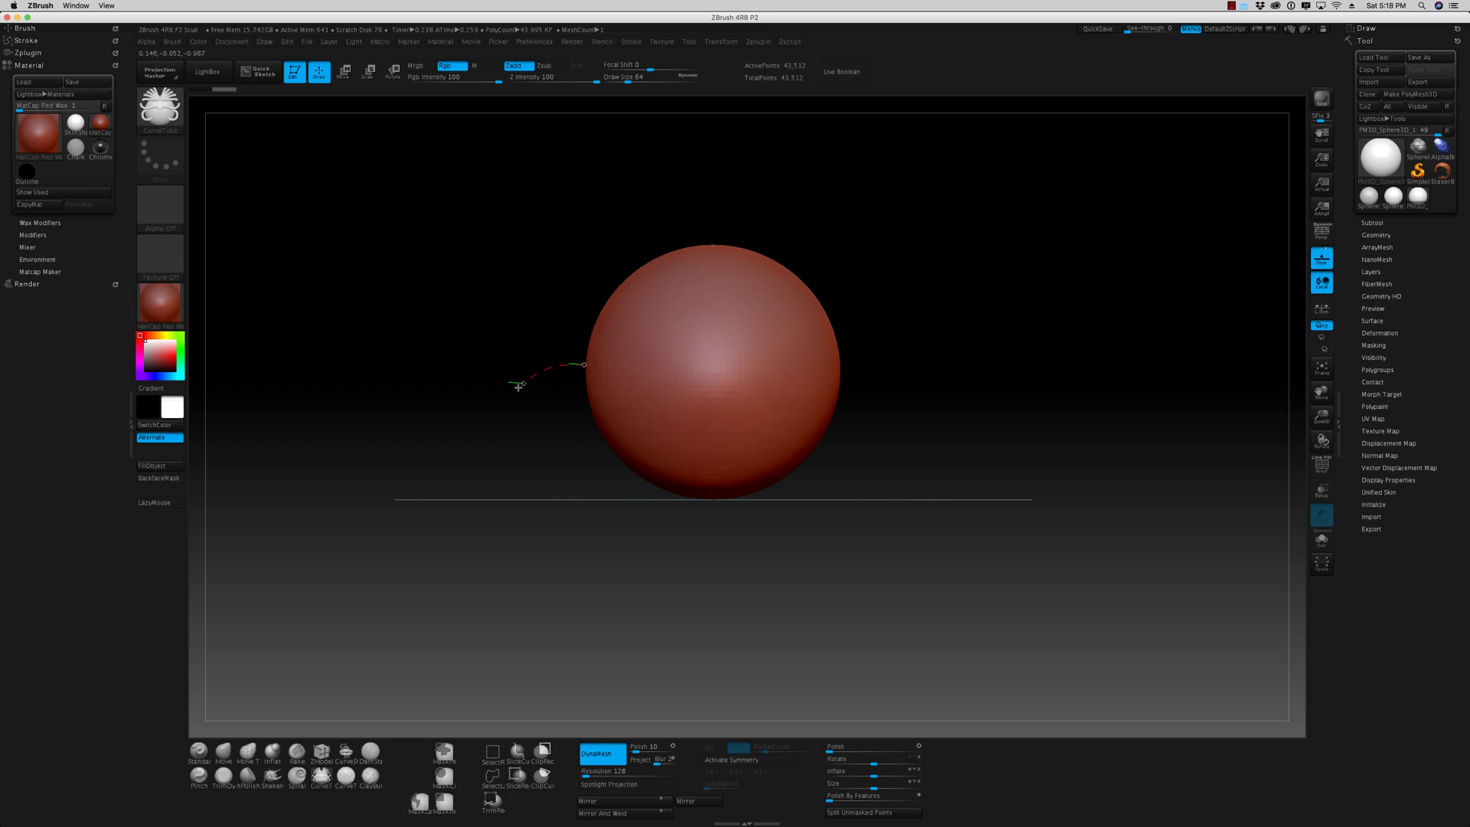
left_click_drag(497, 564, 492, 564)
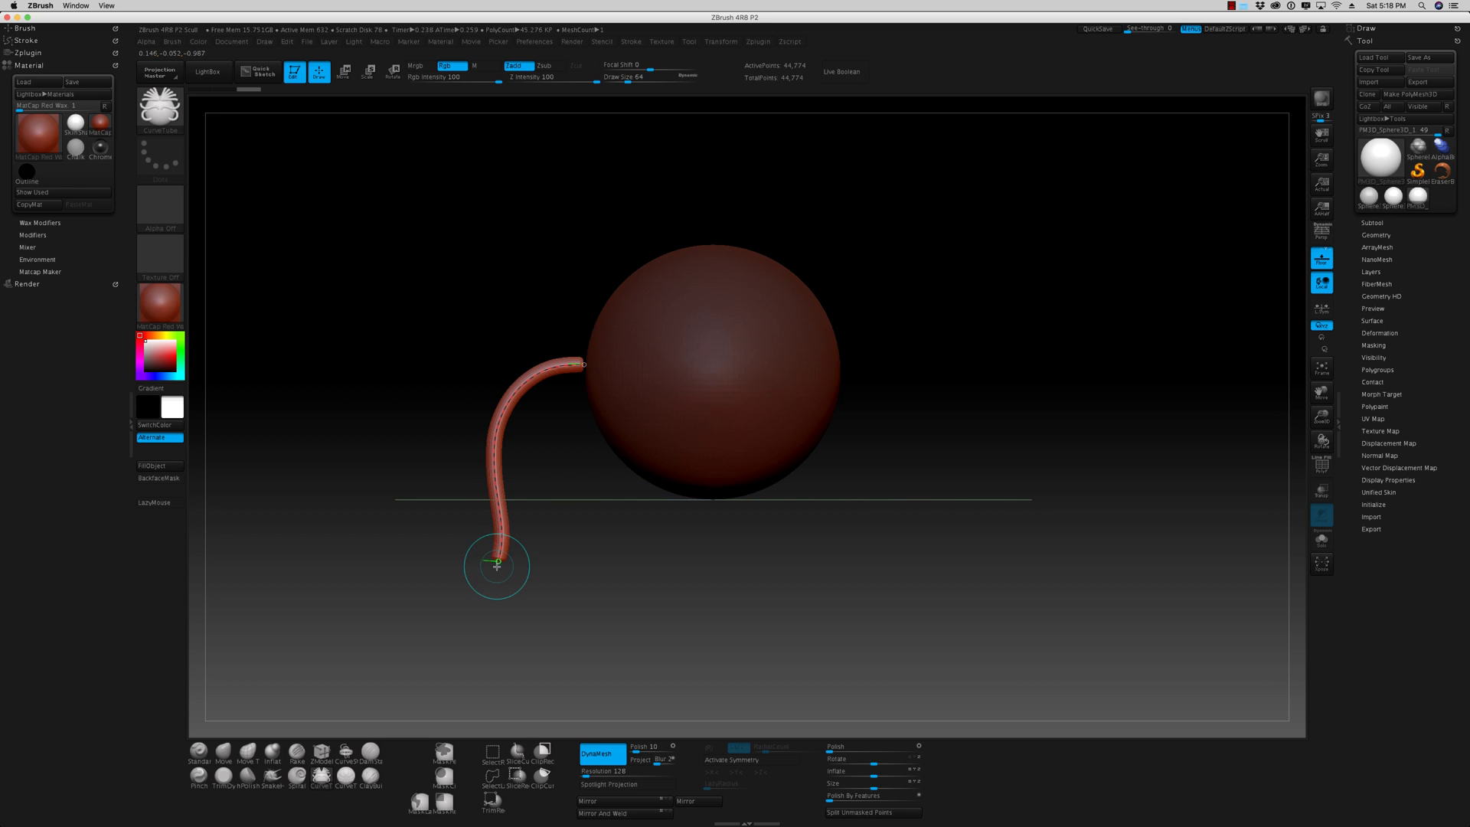
left_click_drag(328, 420, 363, 443)
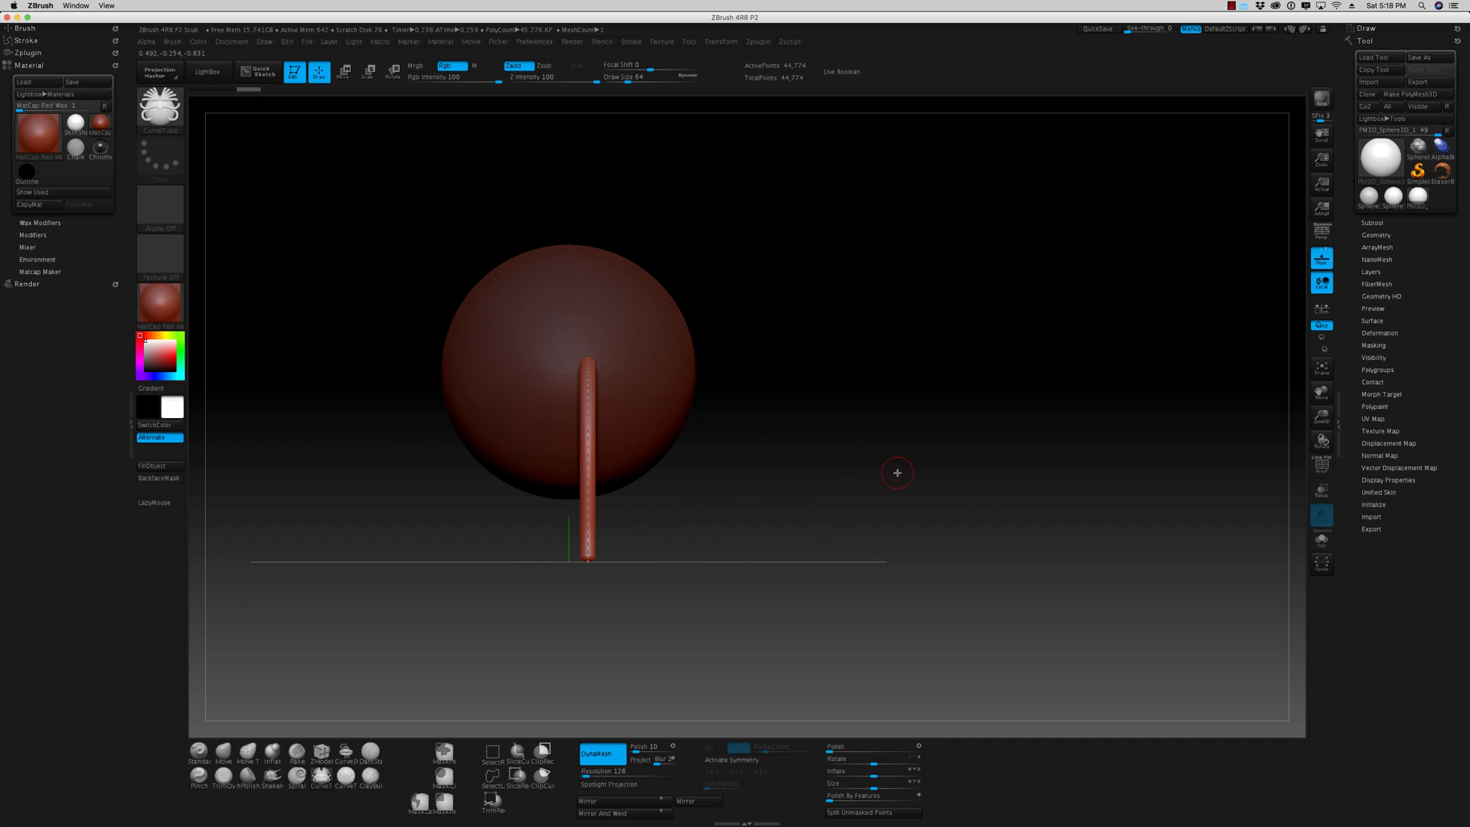
left_click_drag(897, 472, 863, 472, "shift")
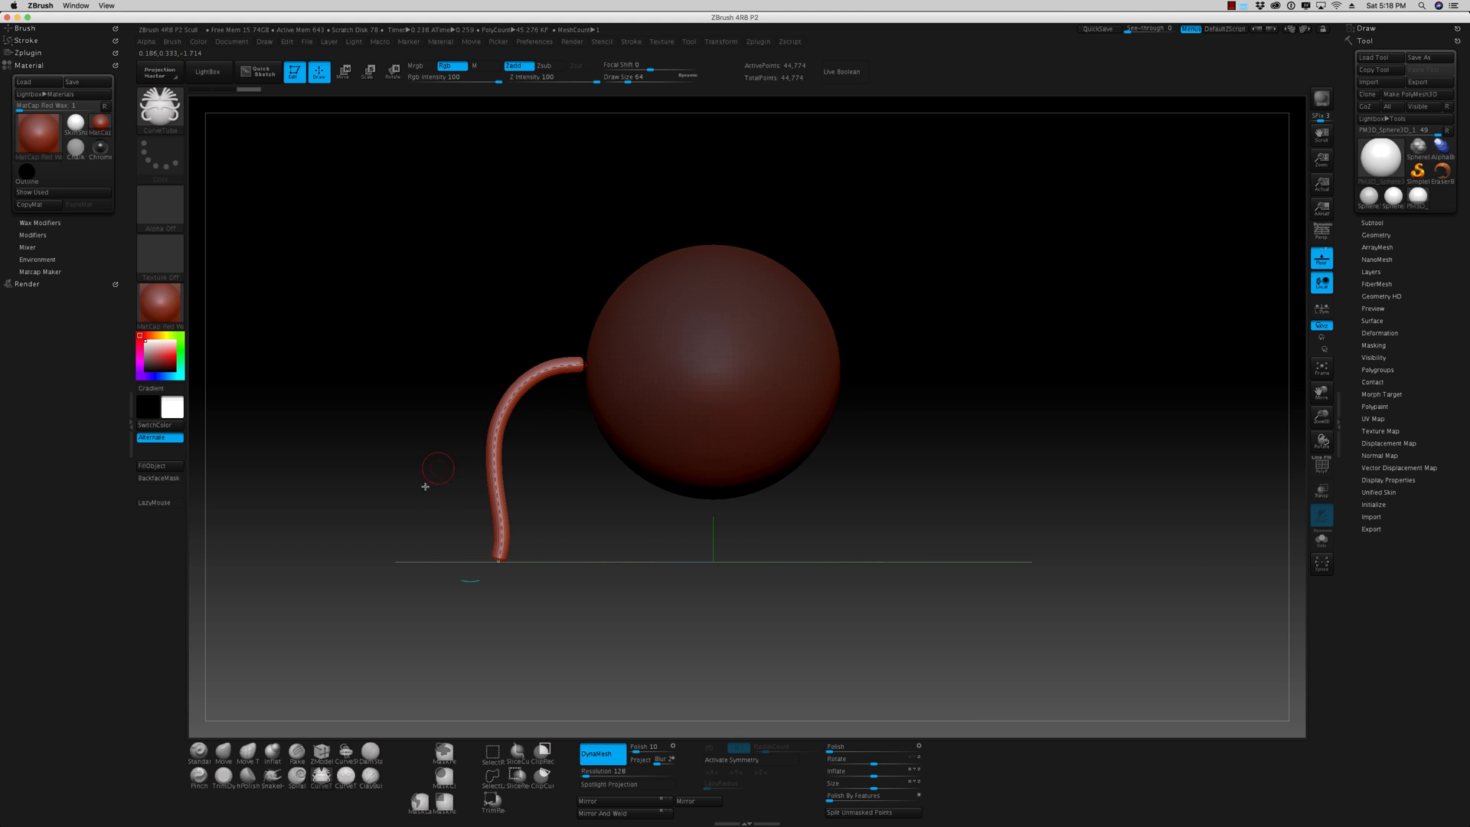
- Thicken the curved tube by raising the draw size to about 280 and reapplying it to the curve
key("s")
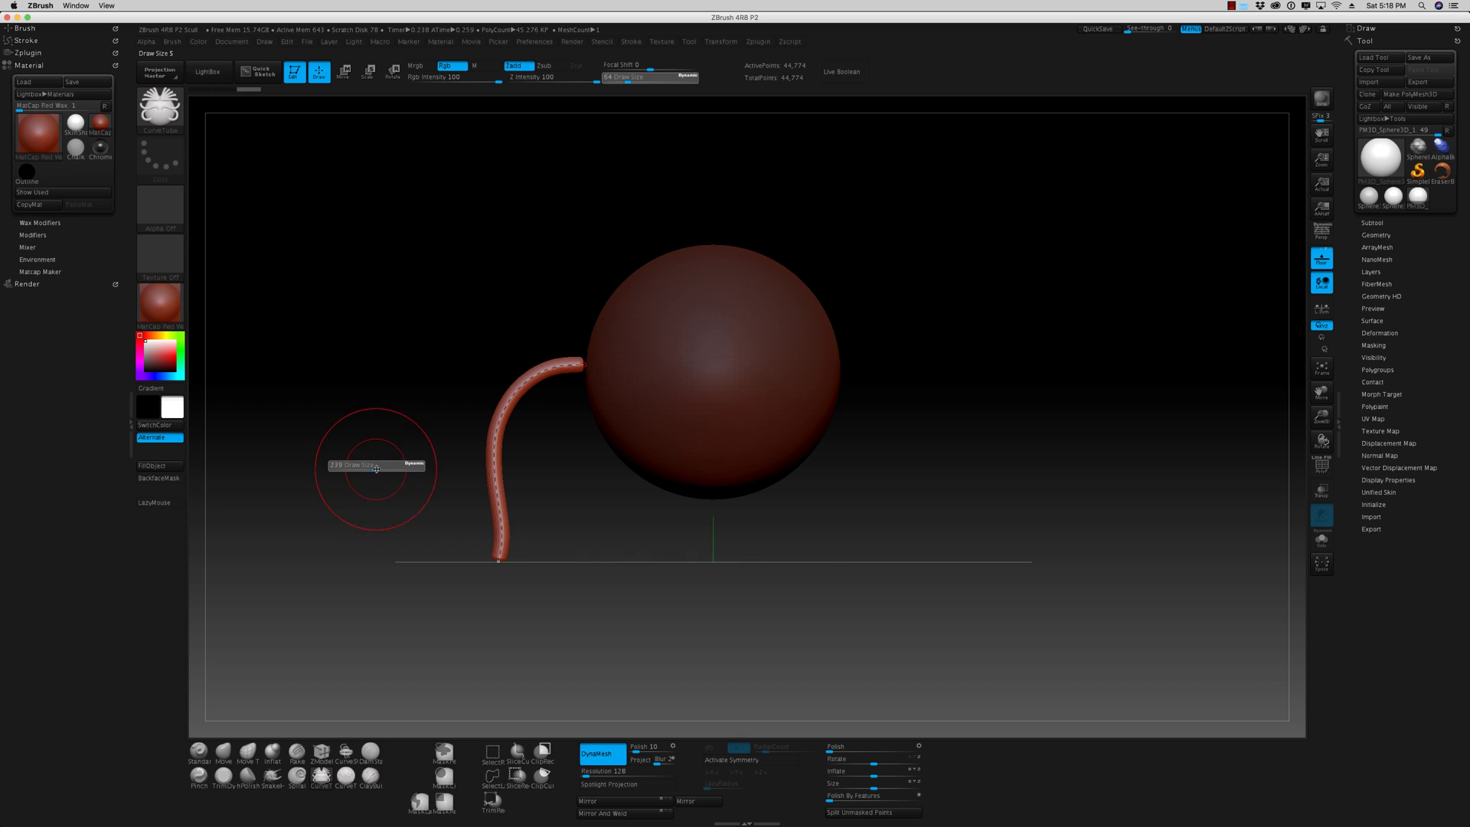
left_click(487, 435)
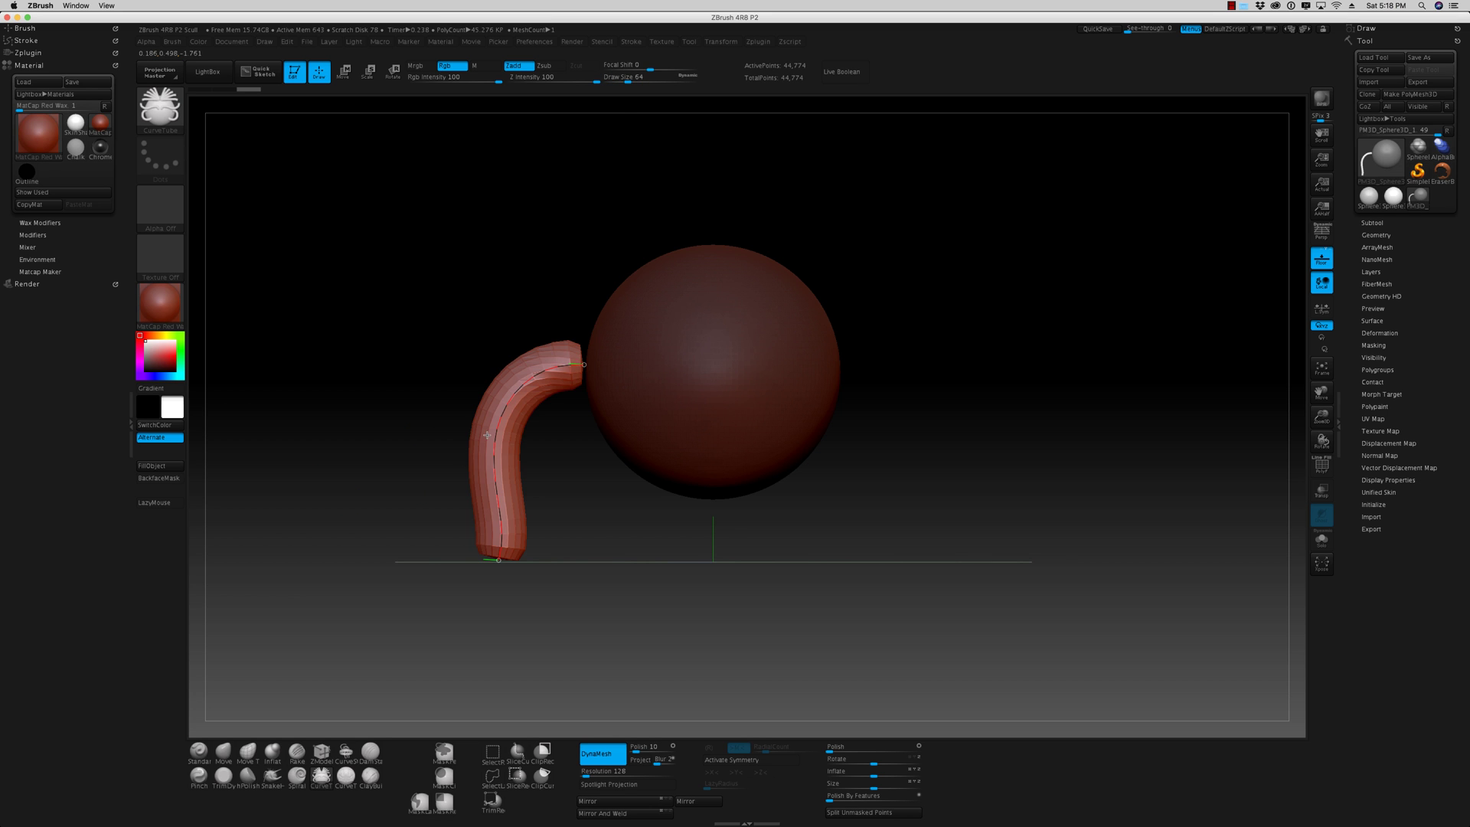
mouse_move(620, 594)
left_mouse_down()
mouse_move(656, 600)
mouse_move(640, 600)
left_mouse_up()
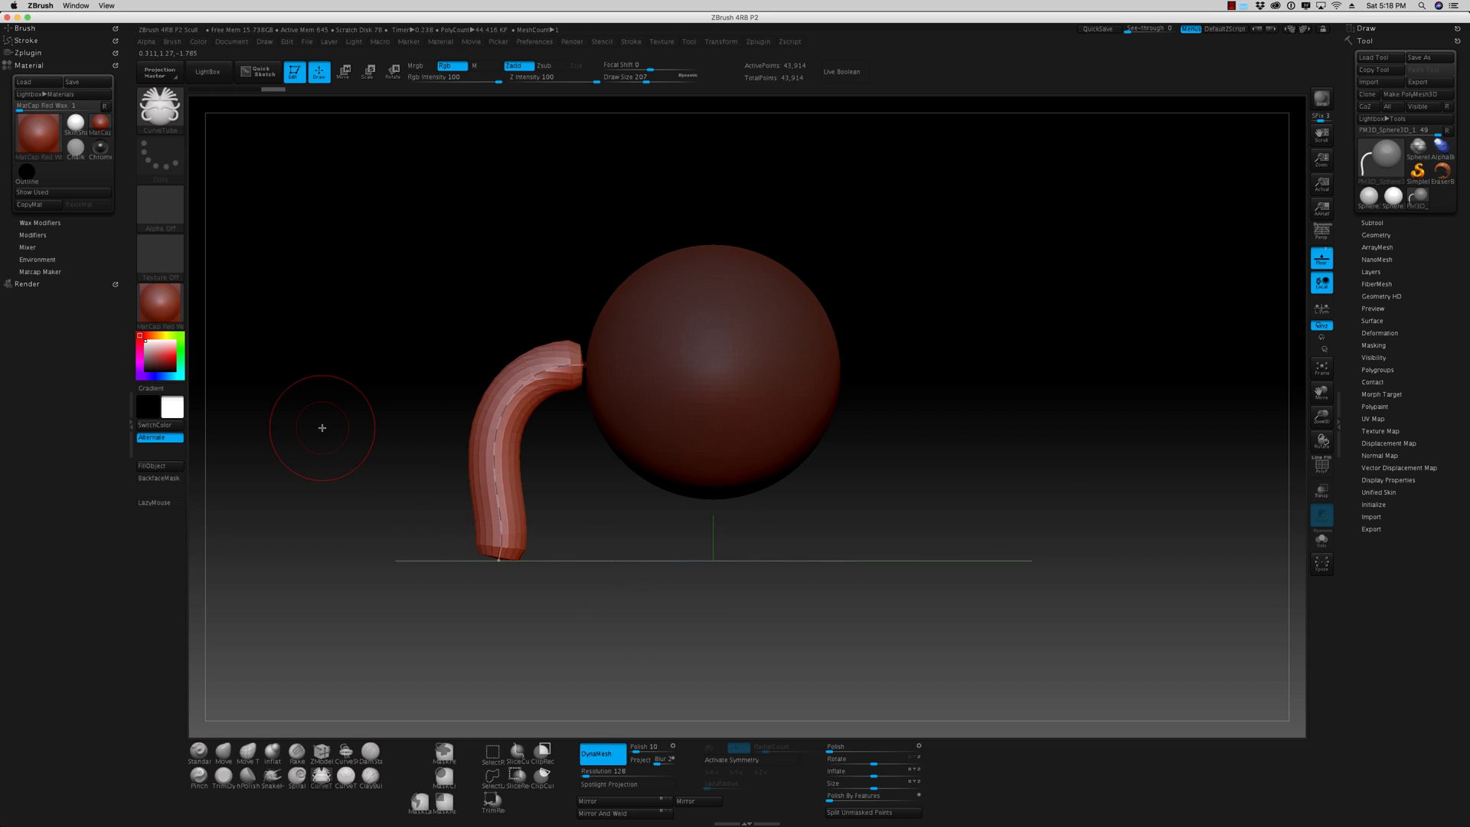
key("s")
left_click_drag(322, 428, 329, 427)
left_click(489, 433)
left_click_drag(348, 492, 345, 495)
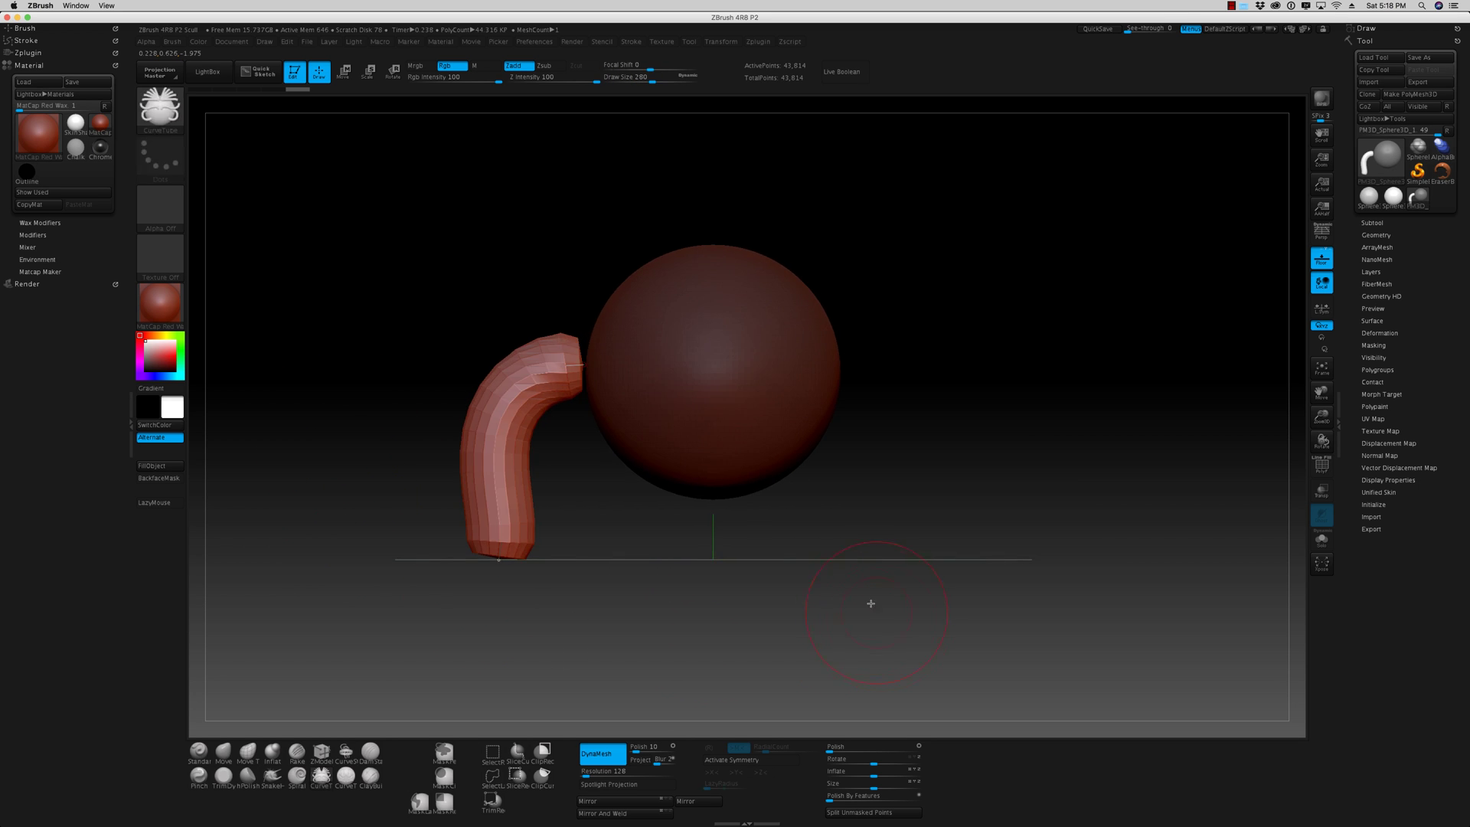
- Pull the tube's upper end into the sphere and move the tube sideways to centre it on the sphere
left_click_drag(584, 365, 615, 370)
left_click_drag(933, 541, 880, 528)
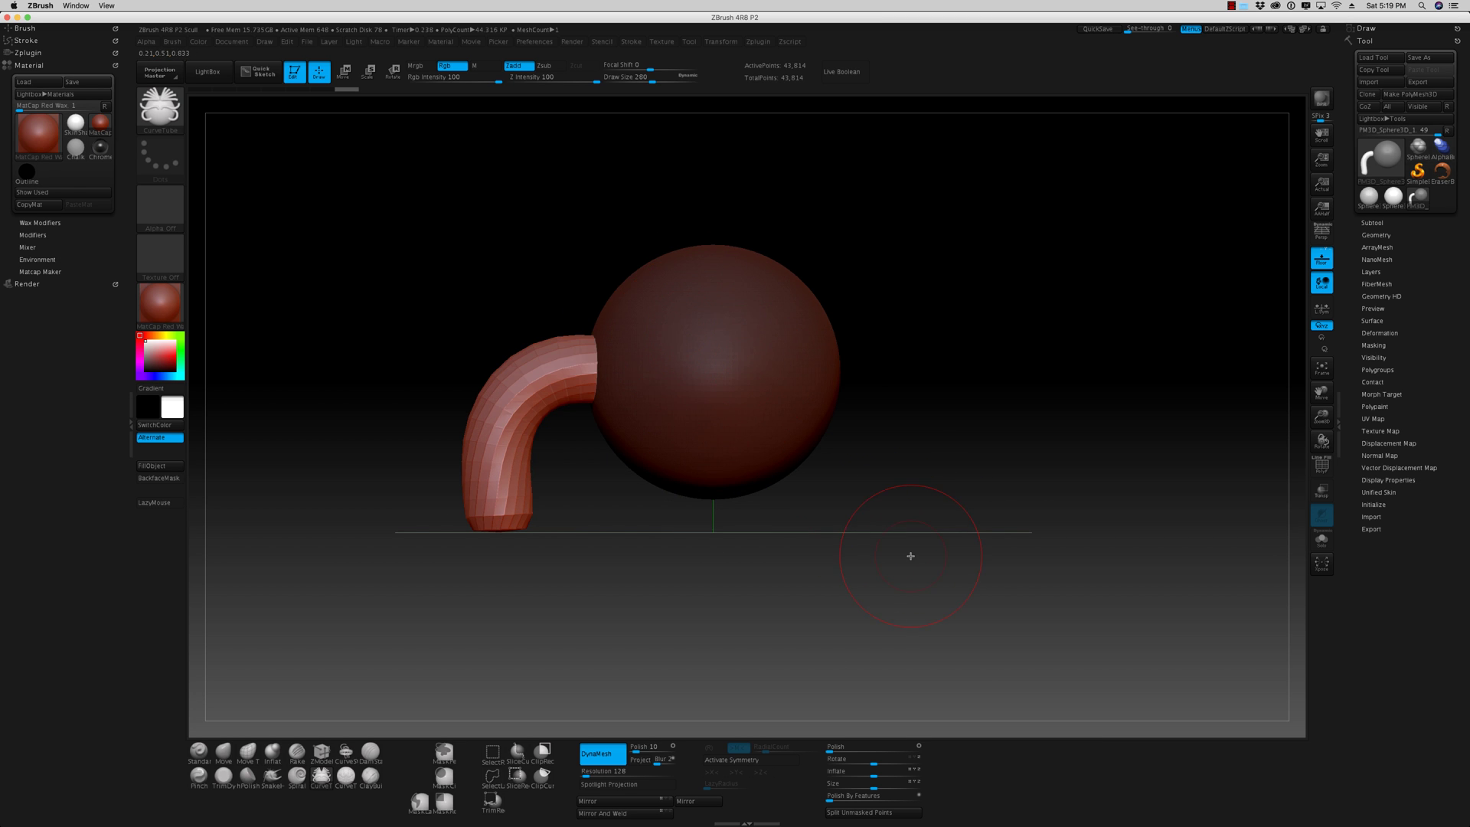
left_click_drag(909, 555, 959, 560)
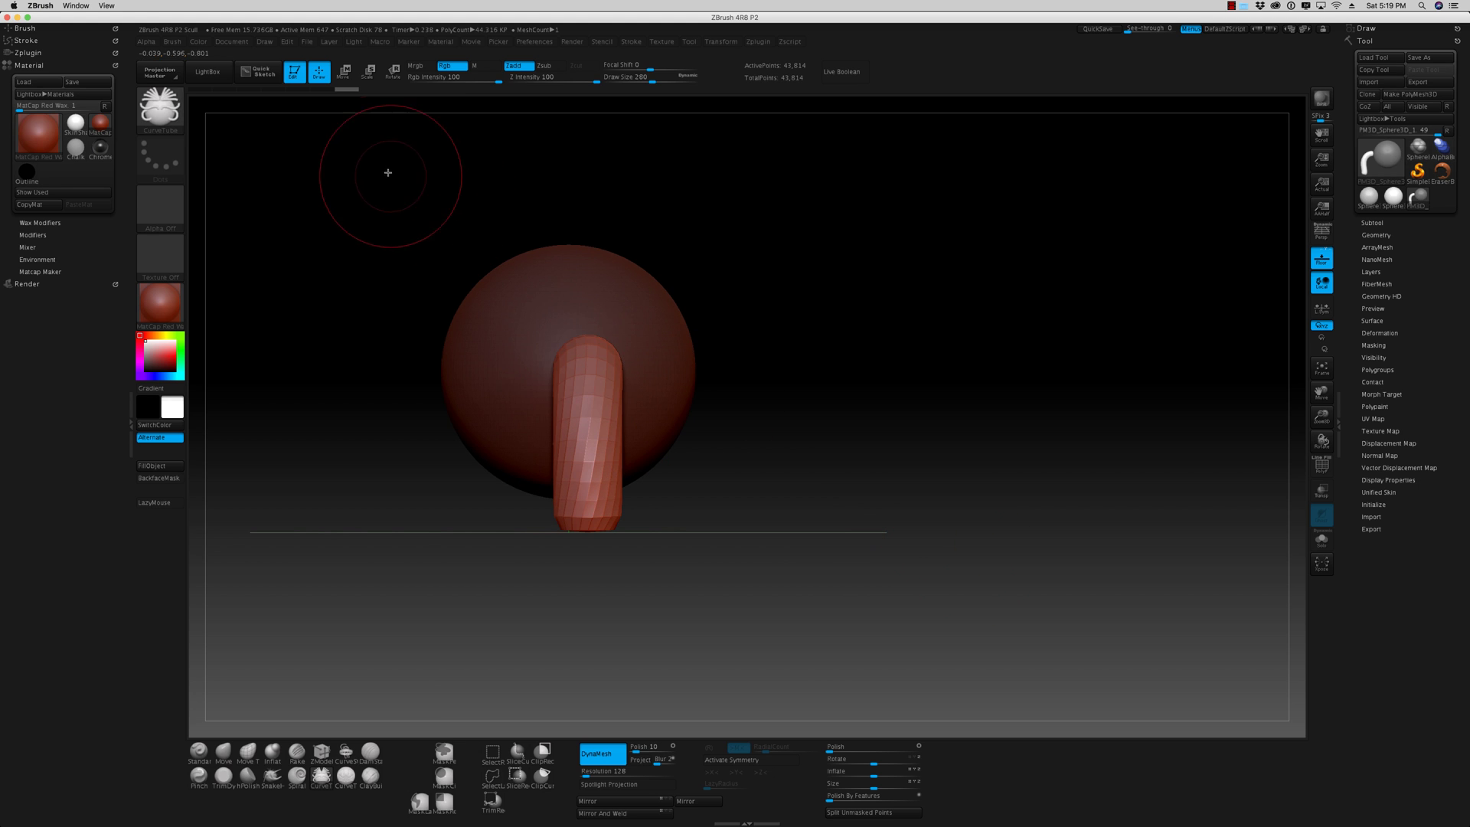
left_click(343, 71)
left_click_drag(653, 365, 634, 363)
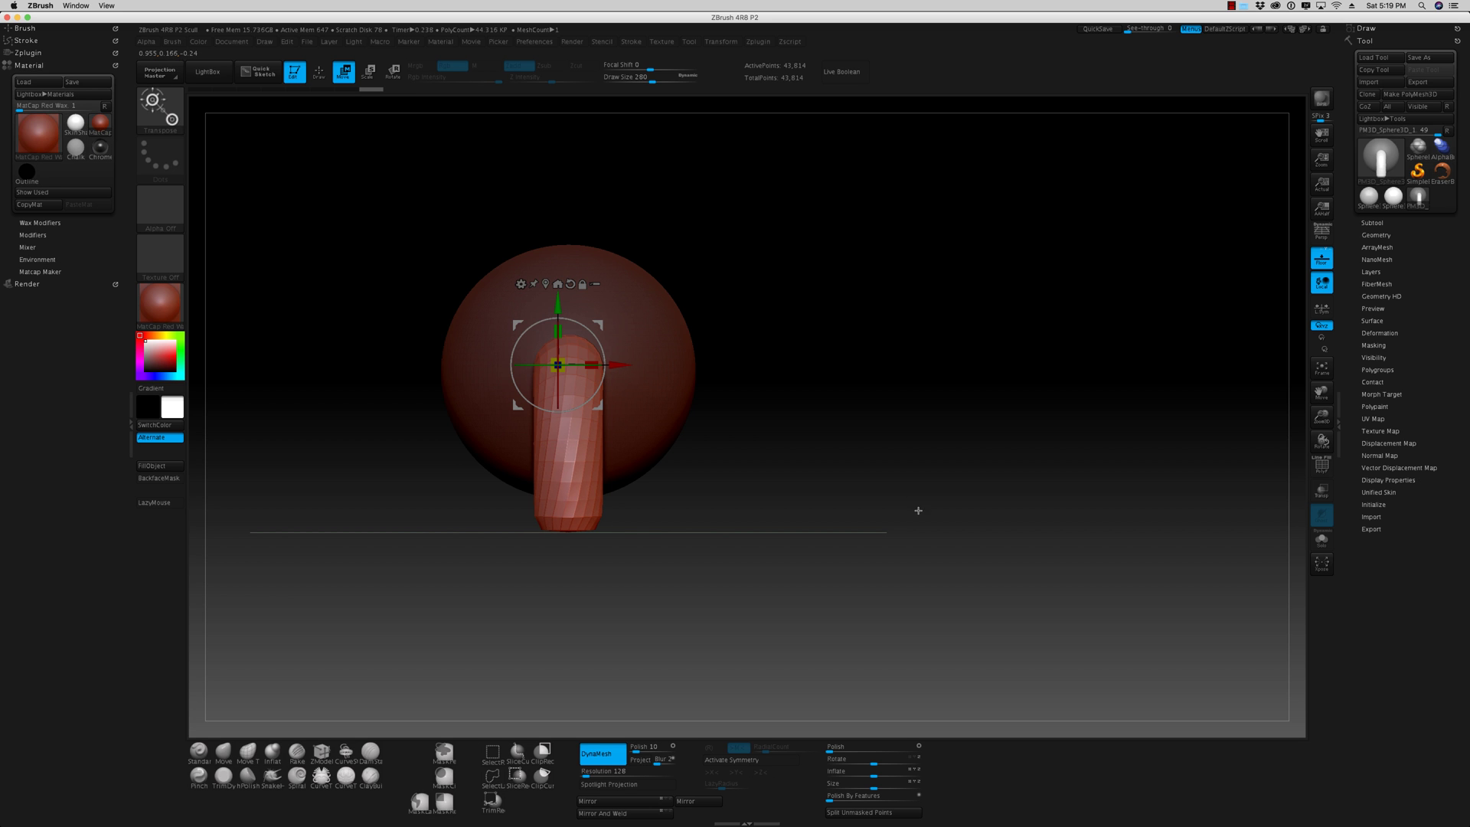
left_click_drag(915, 508, 856, 506)
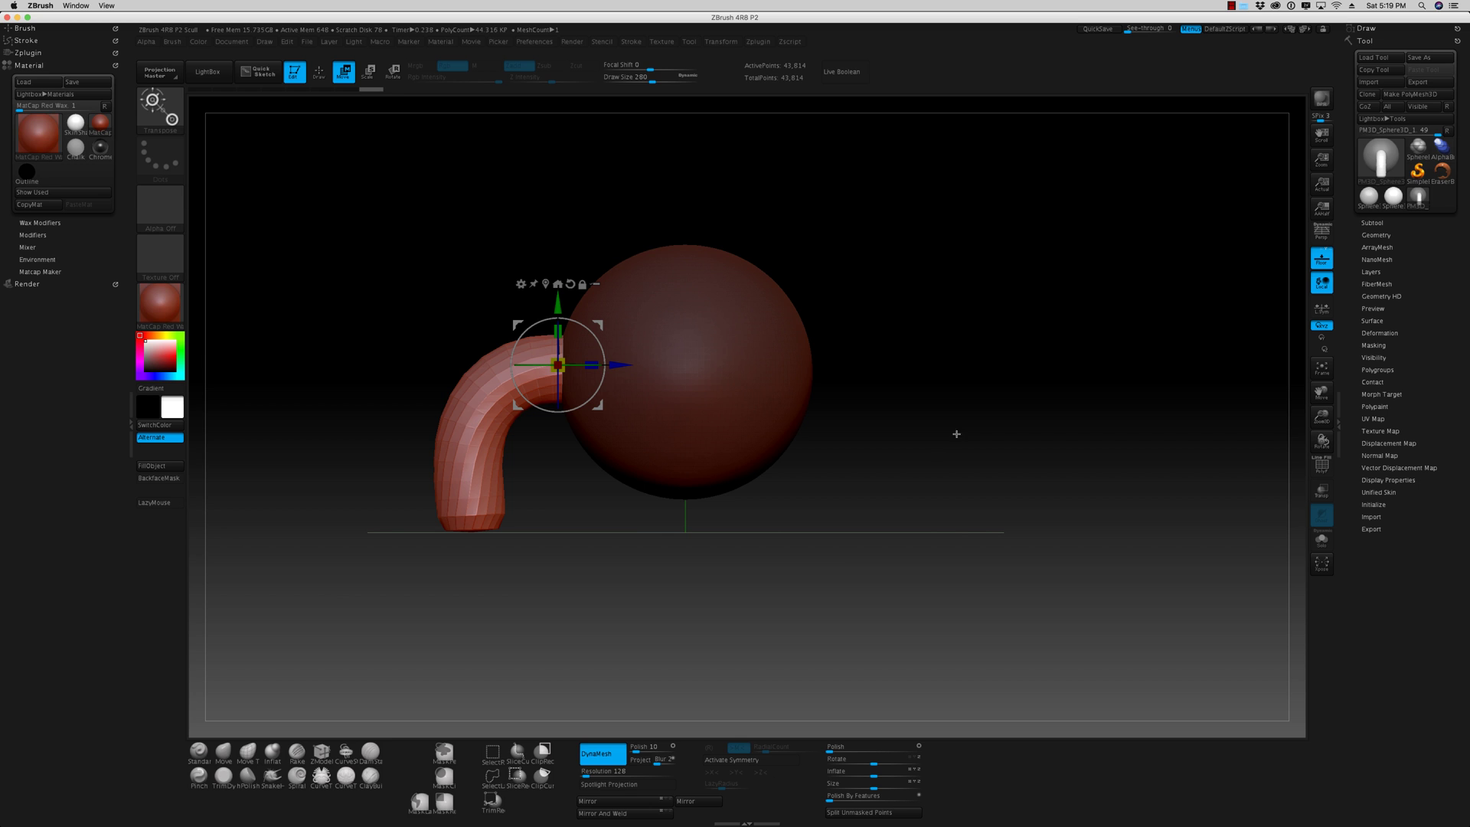
- Clear the mask, fuse the tube and sphere with a DynaMesh update and polish the merged surface
left_click_drag(877, 304, 982, 466, "ctrl")
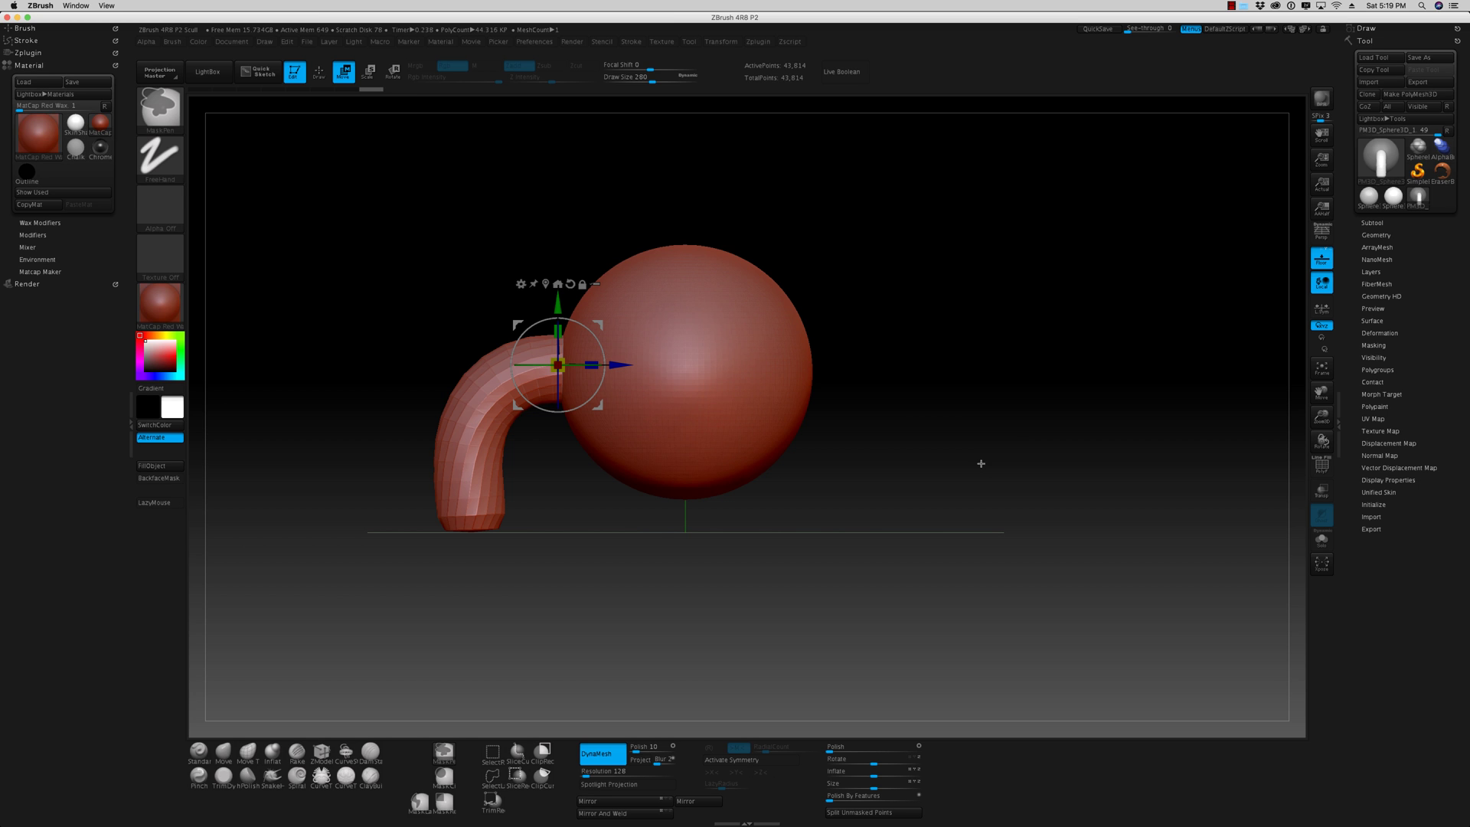
left_click_drag(891, 275, 1027, 473, "ctrl")
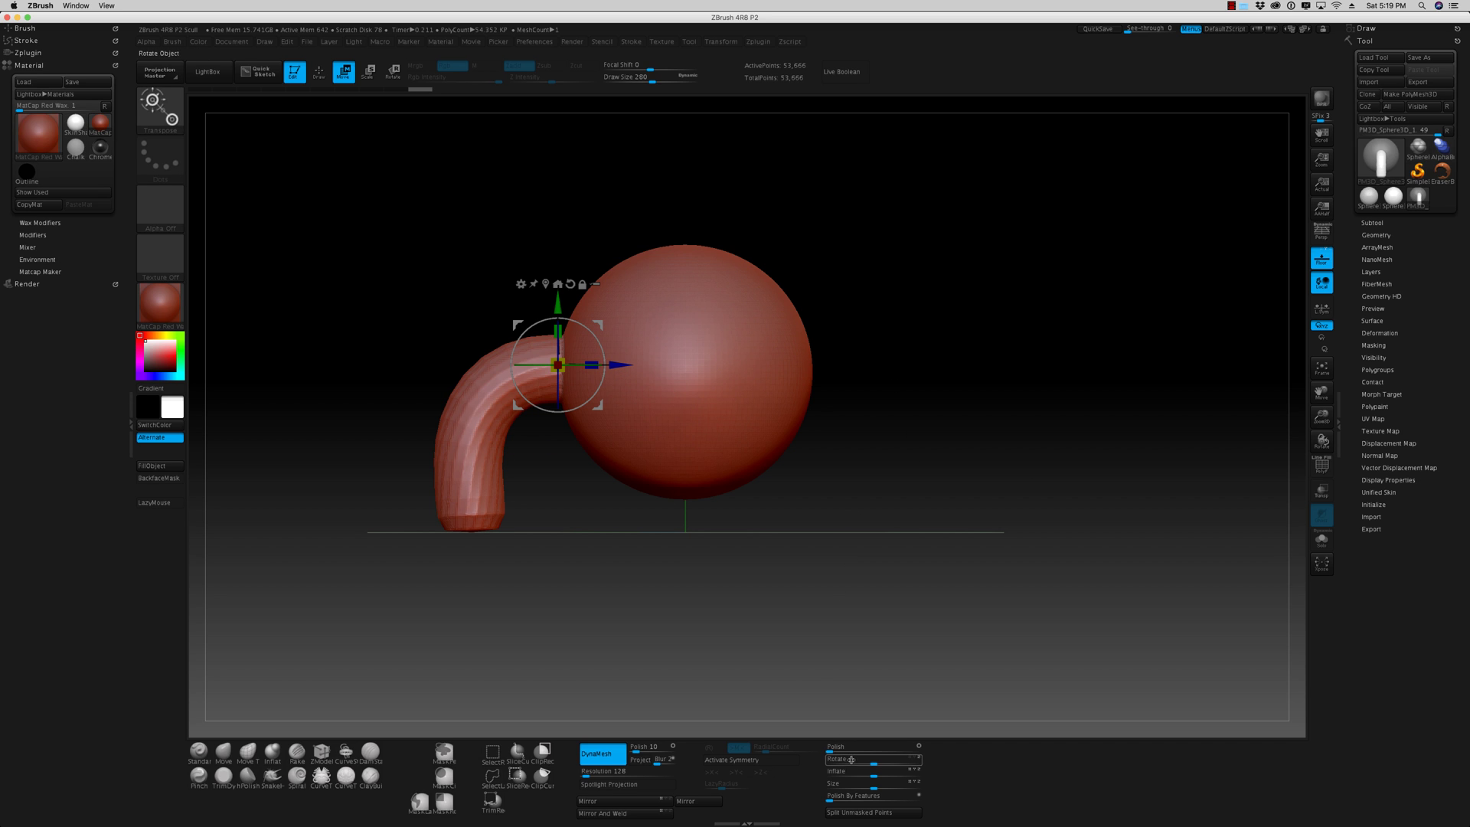
left_click_drag(831, 750, 929, 760)
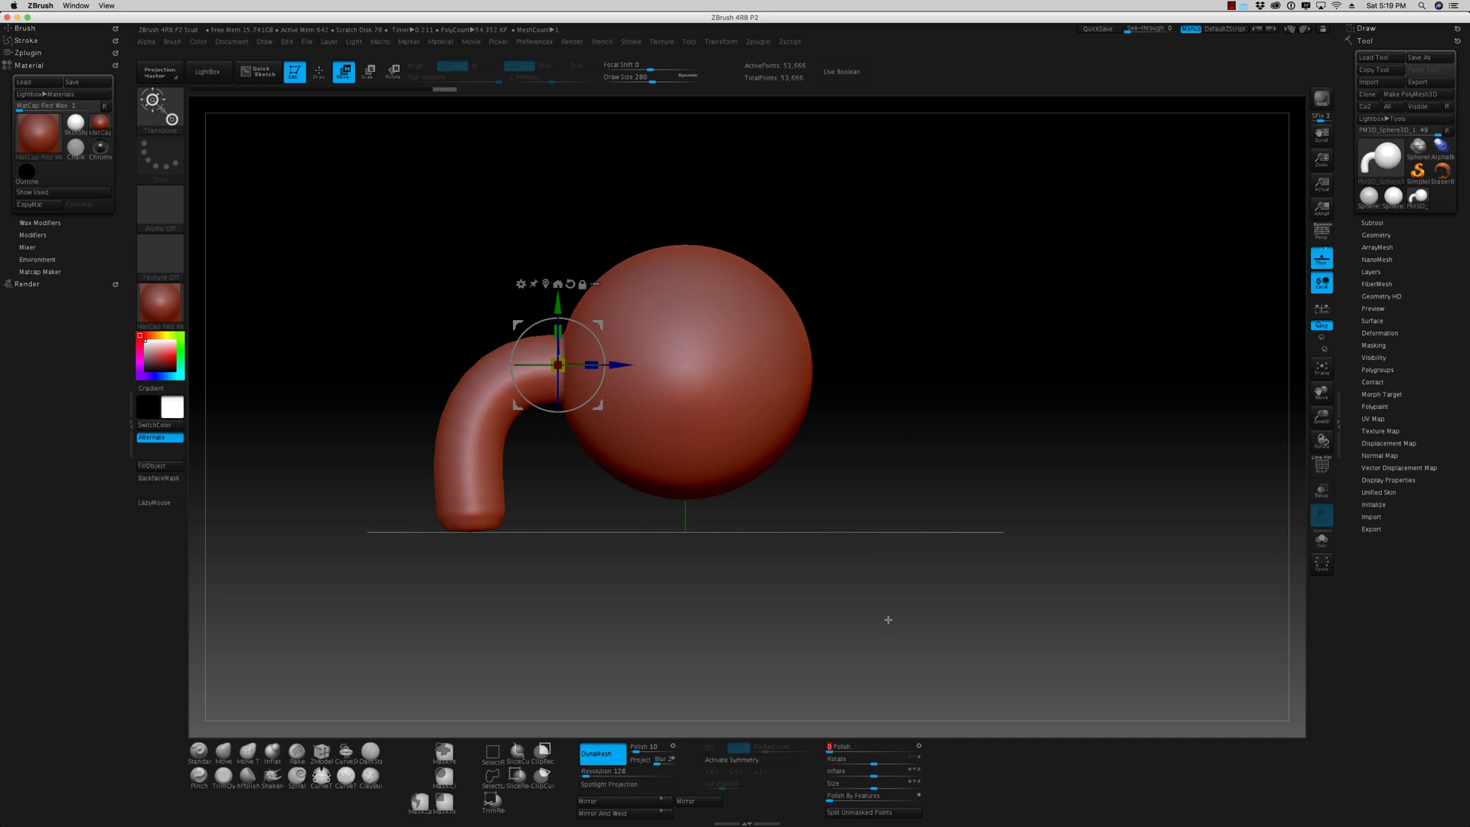
left_click_drag(886, 617, 950, 632)
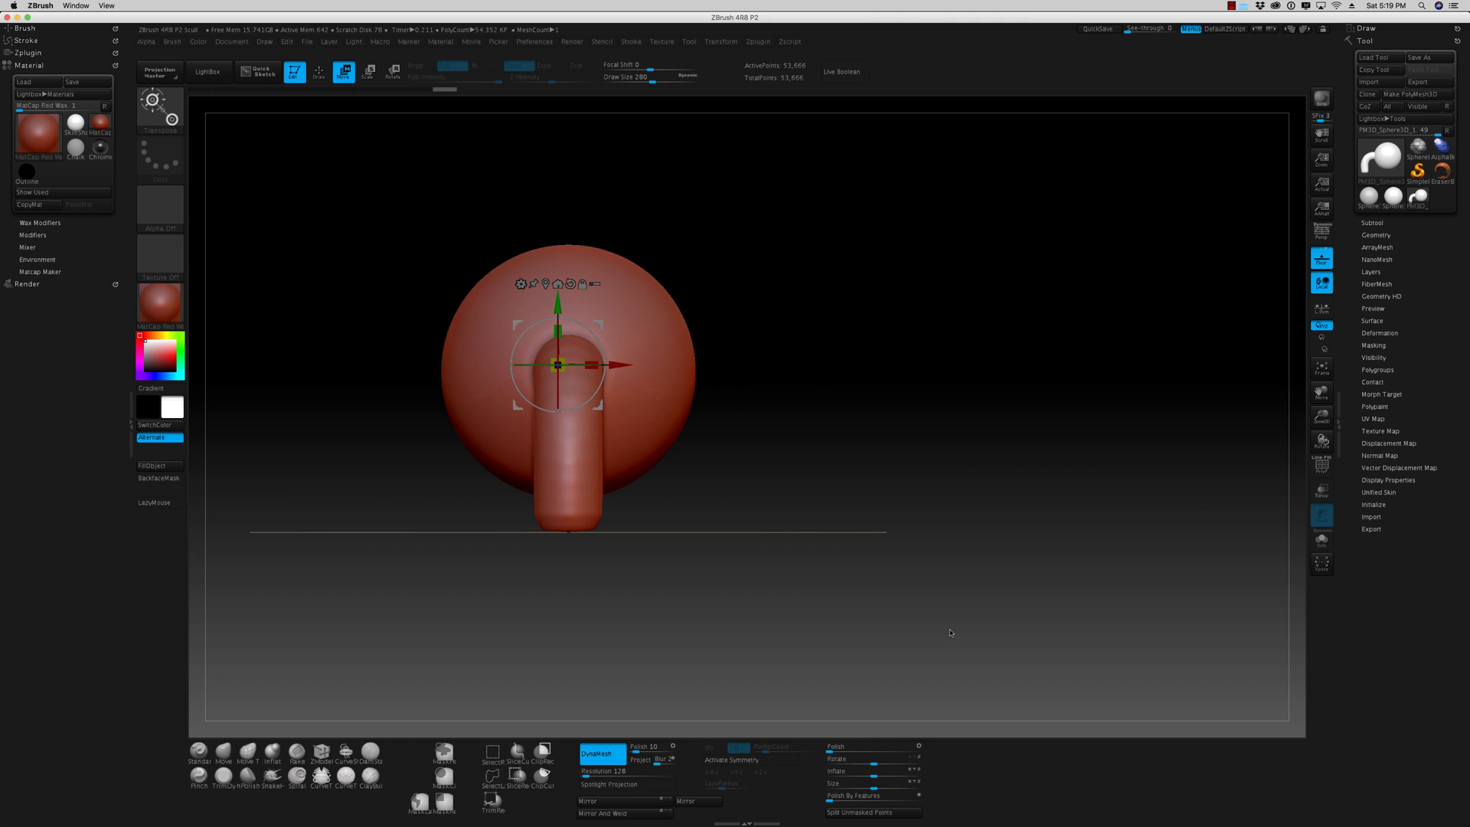
- Inflate the tube's lower end into a round bulb using the Inflate brush at a draw size of about 559
left_click(318, 79)
mouse_move(977, 469)
left_mouse_down()
mouse_move(1056, 535)
mouse_move(1014, 482)
mouse_move(1003, 531)
mouse_move(978, 544)
mouse_move(1024, 548)
mouse_move(954, 541)
mouse_move(1013, 541)
left_mouse_up()
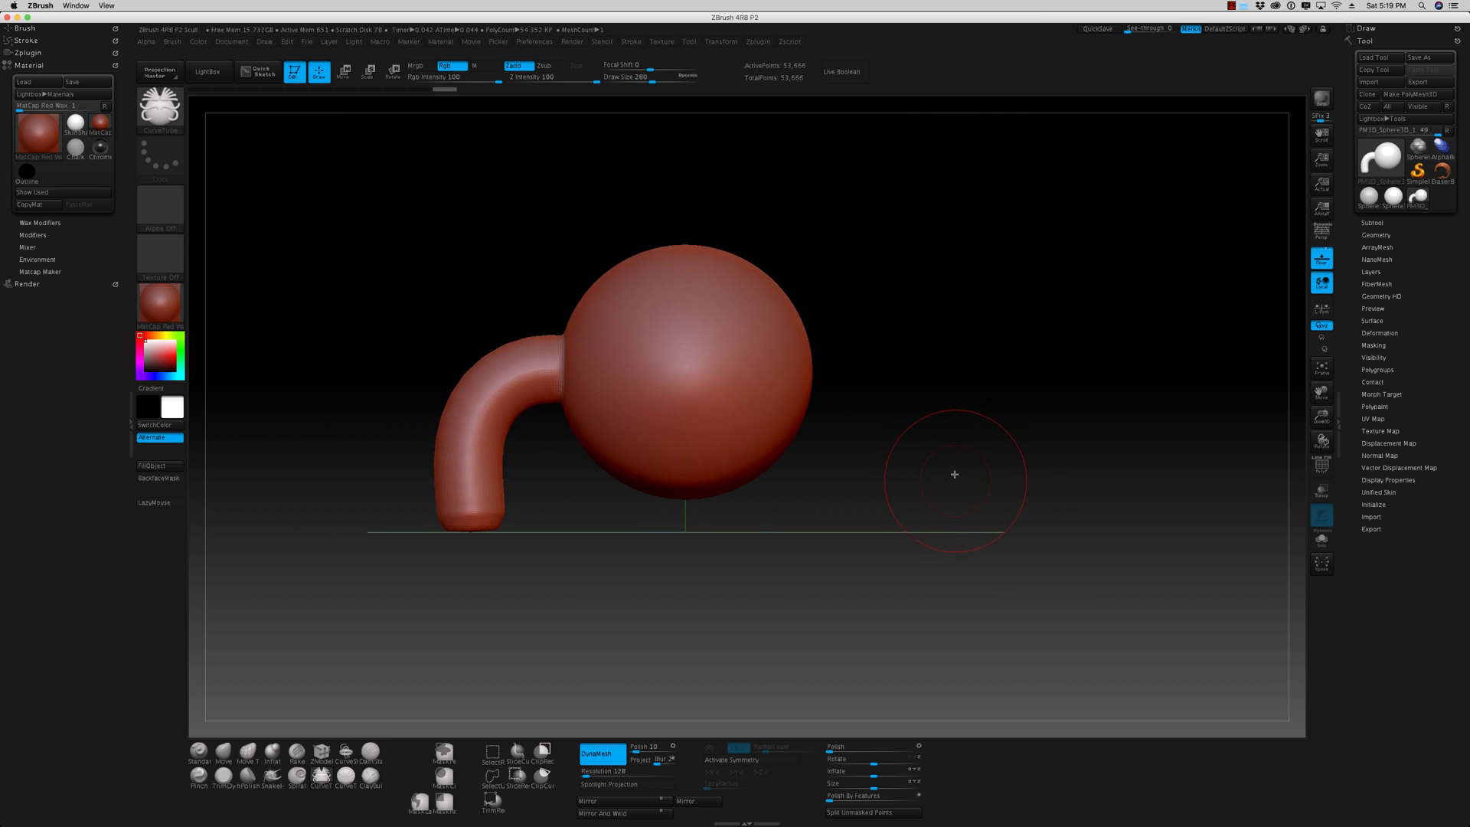
left_click_drag(954, 474, 990, 492, "alt")
left_click(272, 752)
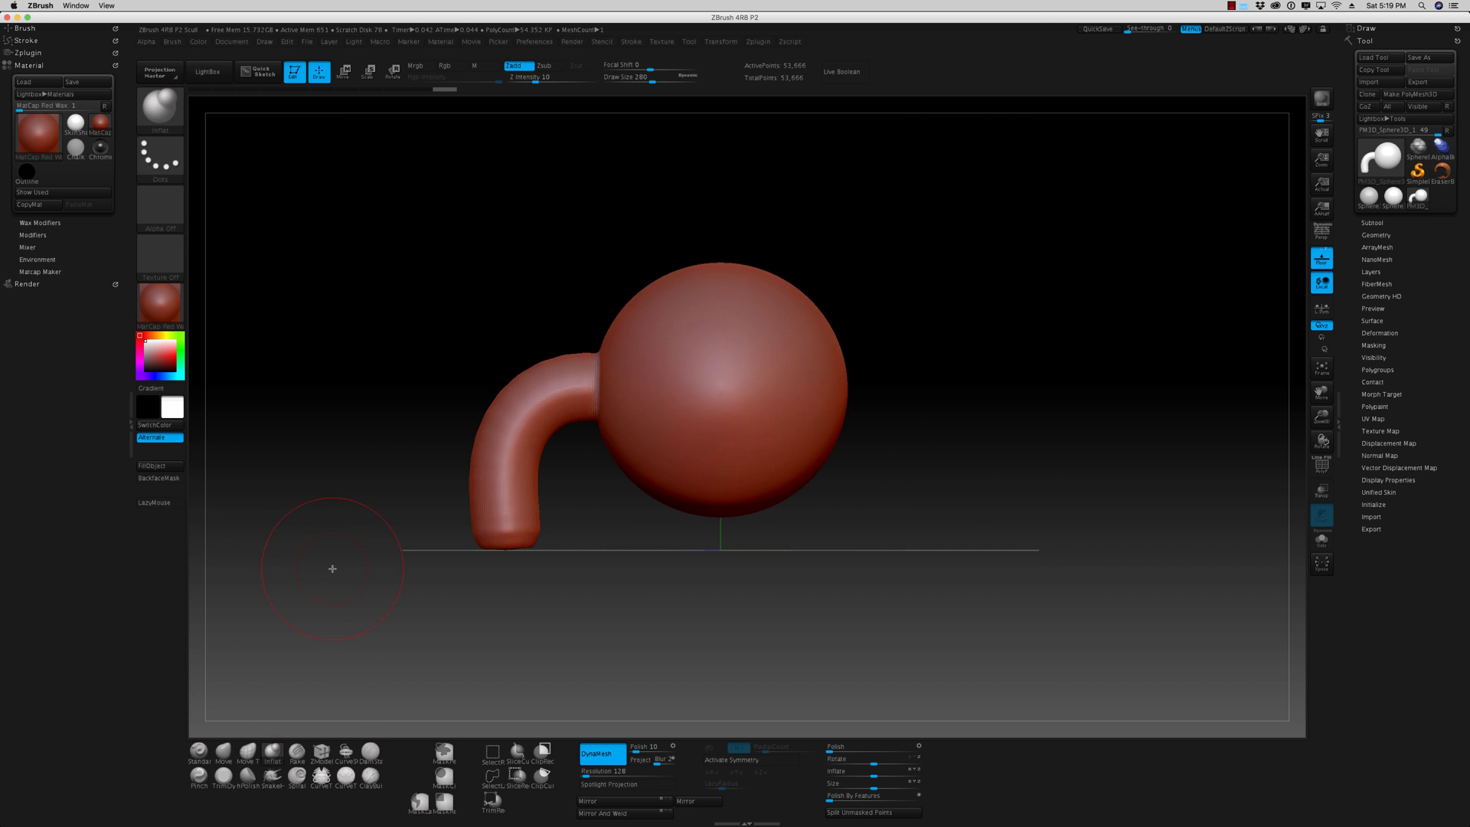
mouse_move(579, 620)
left_mouse_down("shift")
mouse_move(610, 528)
mouse_move(497, 421)
mouse_move(503, 380)
left_mouse_up("shift")
mouse_move(538, 512)
left_mouse_down()
mouse_move(545, 630)
mouse_move(532, 528)
mouse_move(520, 551)
left_mouse_up()
key("s")
left_click_drag(502, 361, 504, 365)
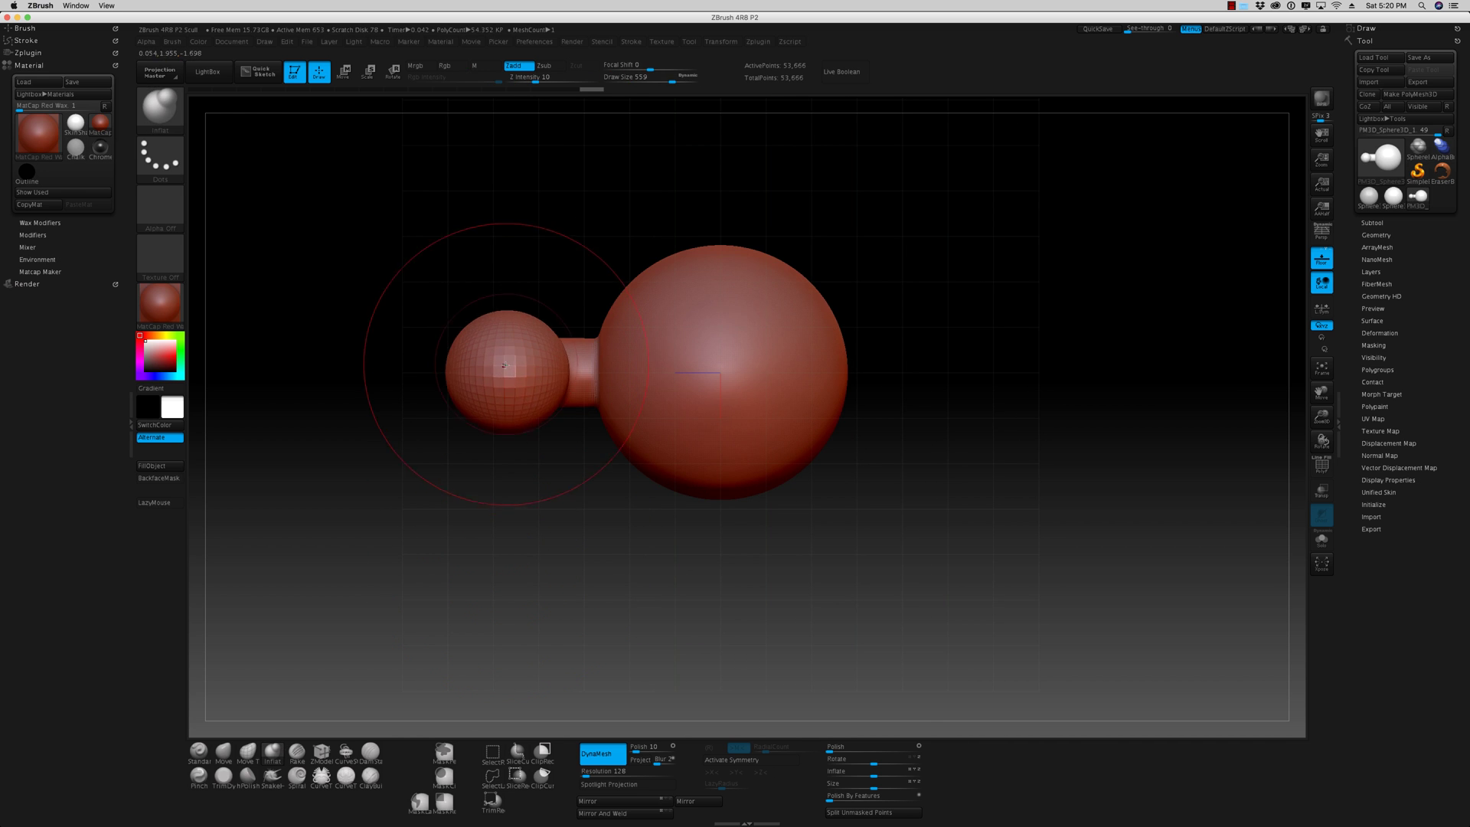
left_click_drag(534, 514, 552, 642)
left_click_drag(584, 492, 587, 440, "shift")
left_click_drag(584, 526, 596, 596)
left_click_drag(970, 411, 975, 468, "alt")
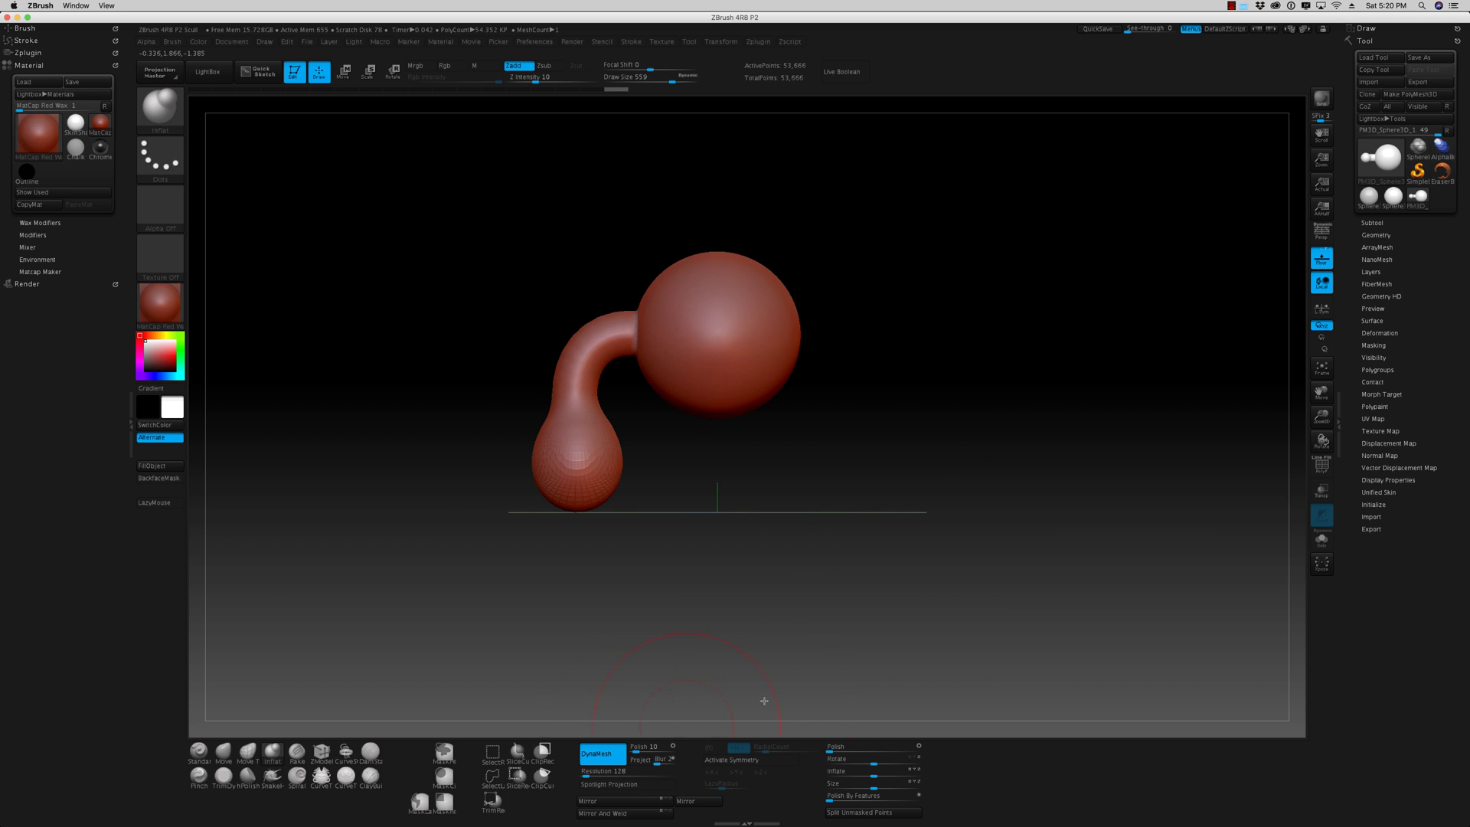
- Update the DynaMesh to even out the stretched bulb and apply Polish at 100
left_click_drag(956, 411, 1068, 548, "ctrl")
left_click(878, 747)
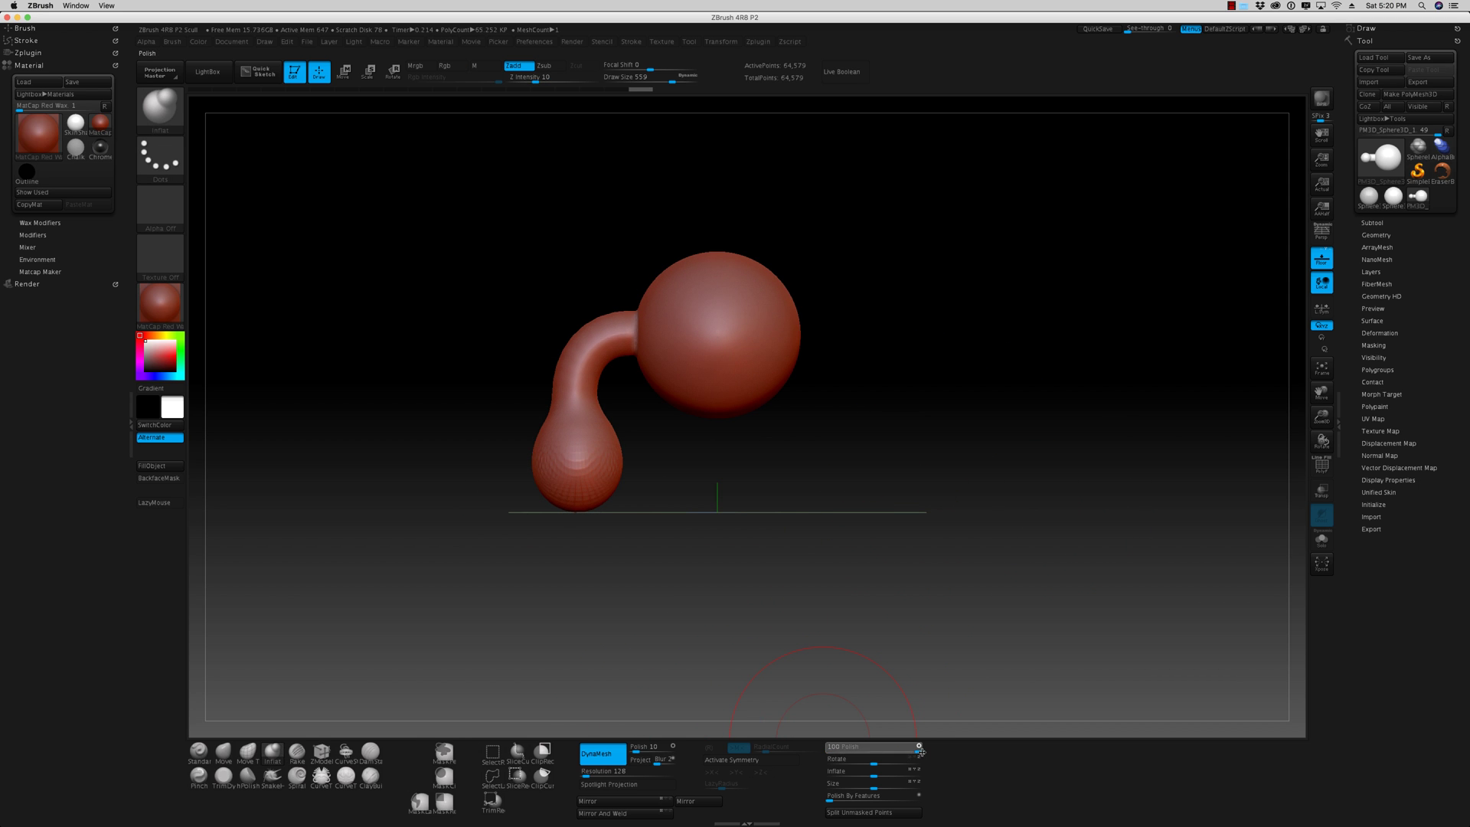
left_click(920, 752)
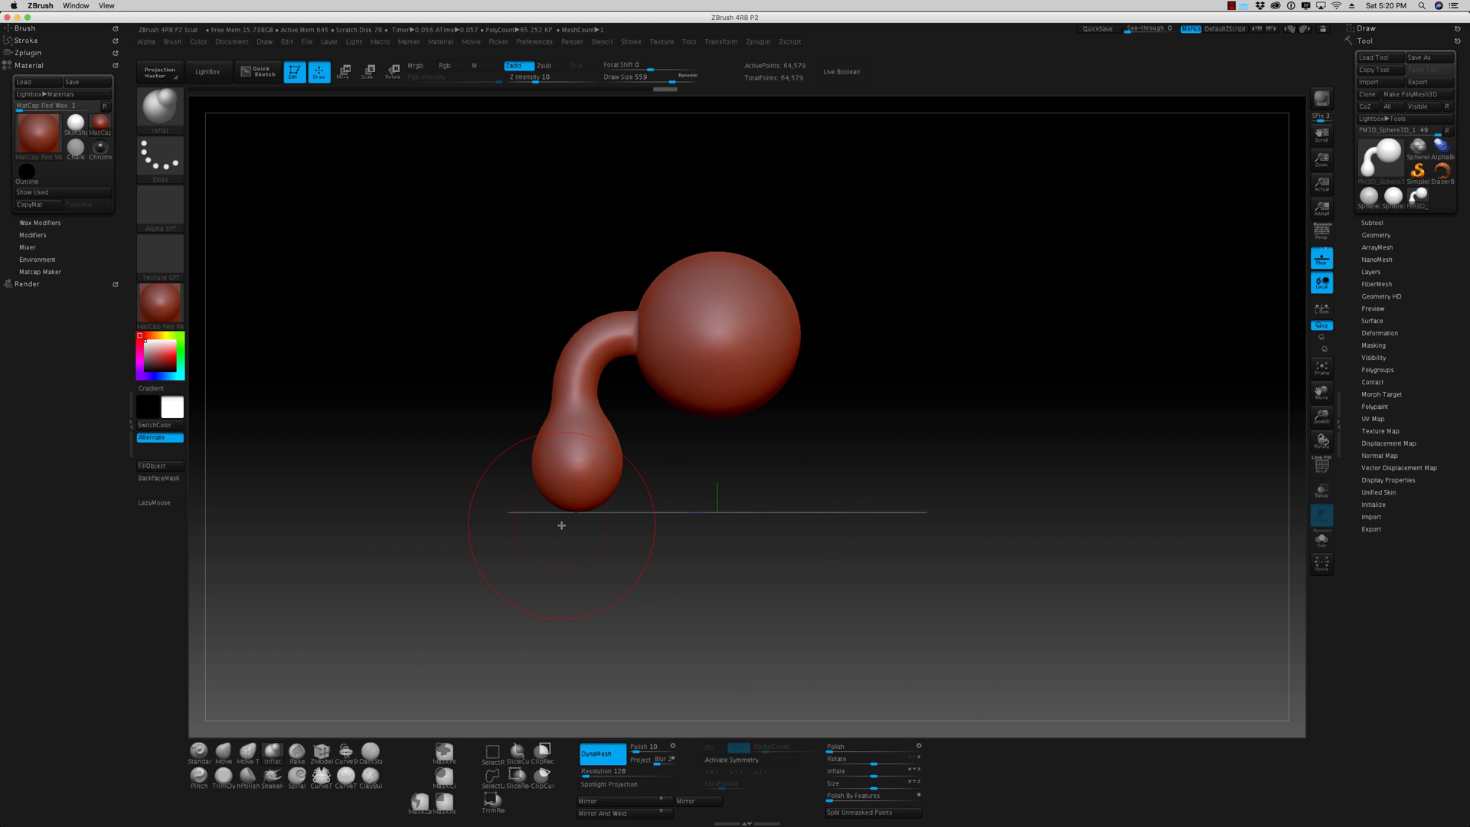
- Clip the rounded underside of the bulb flat with a rectangular clip around the upper part of the model
left_click(541, 753)
left_click(505, 773)
mouse_move(396, 202)
left_mouse_down("ctrl+shift")
mouse_move(914, 507)
mouse_move(904, 469)
left_mouse_up("ctrl+shift")
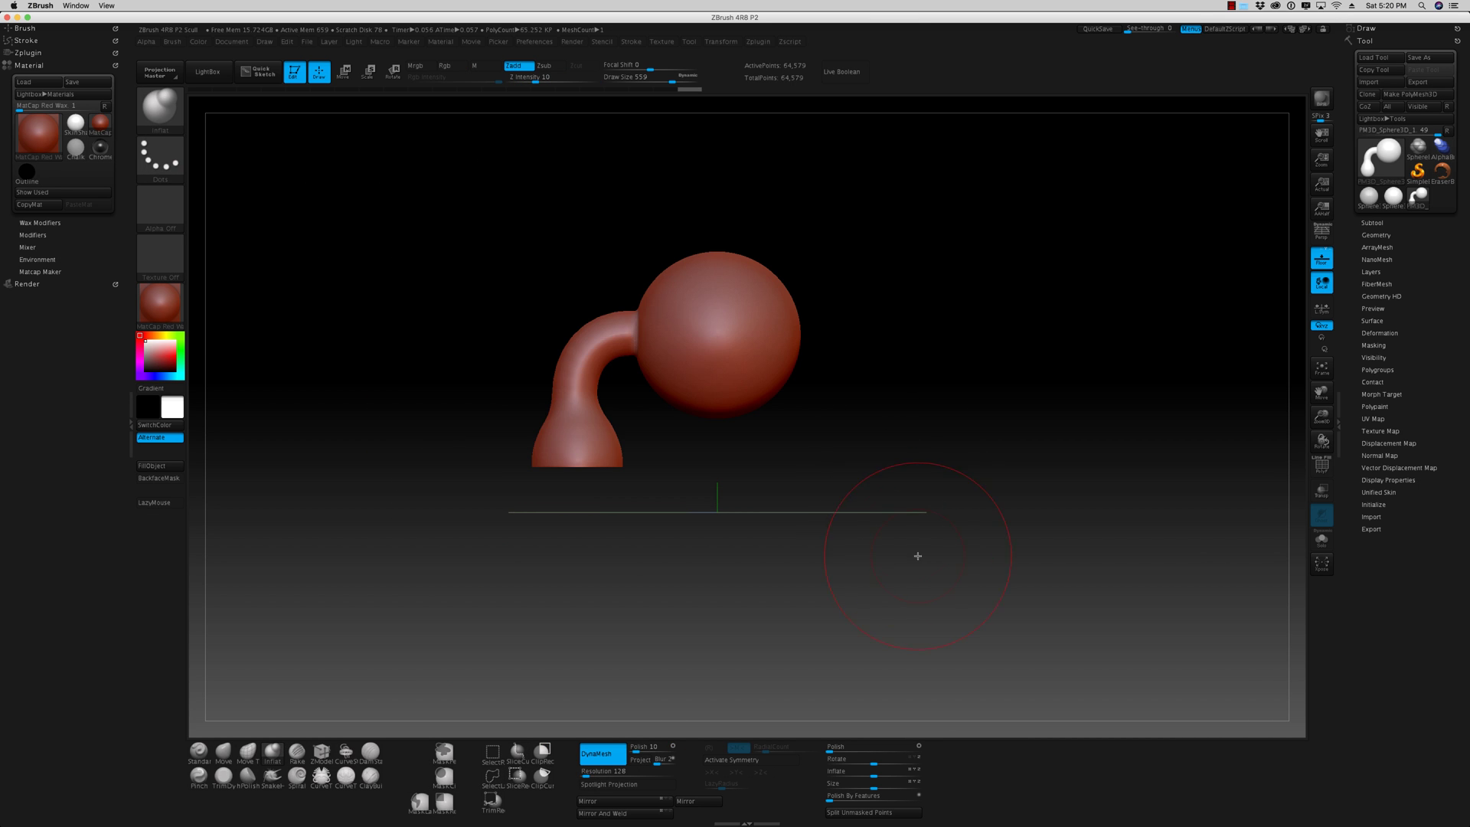
- Push a round hollow into the centre of the bulb's flat underside with the Inflate brush at draw size 197
mouse_move(915, 555)
left_mouse_down()
mouse_move(909, 449)
mouse_move(926, 538)
left_mouse_up()
key("shift")
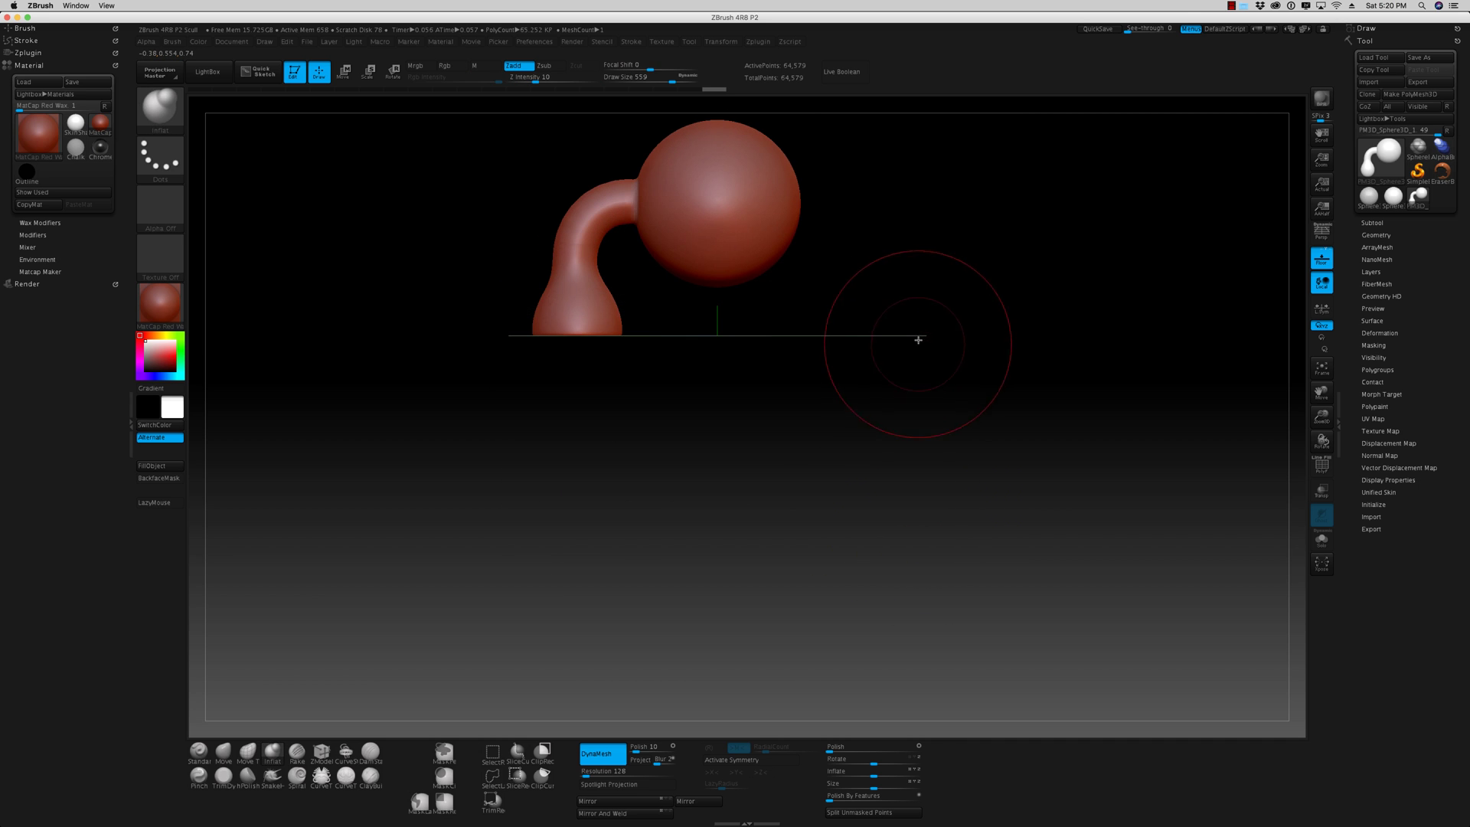
mouse_move(918, 339)
left_mouse_down()
mouse_move(928, 541)
mouse_move(961, 531)
mouse_move(941, 525)
mouse_move(915, 423)
left_mouse_up()
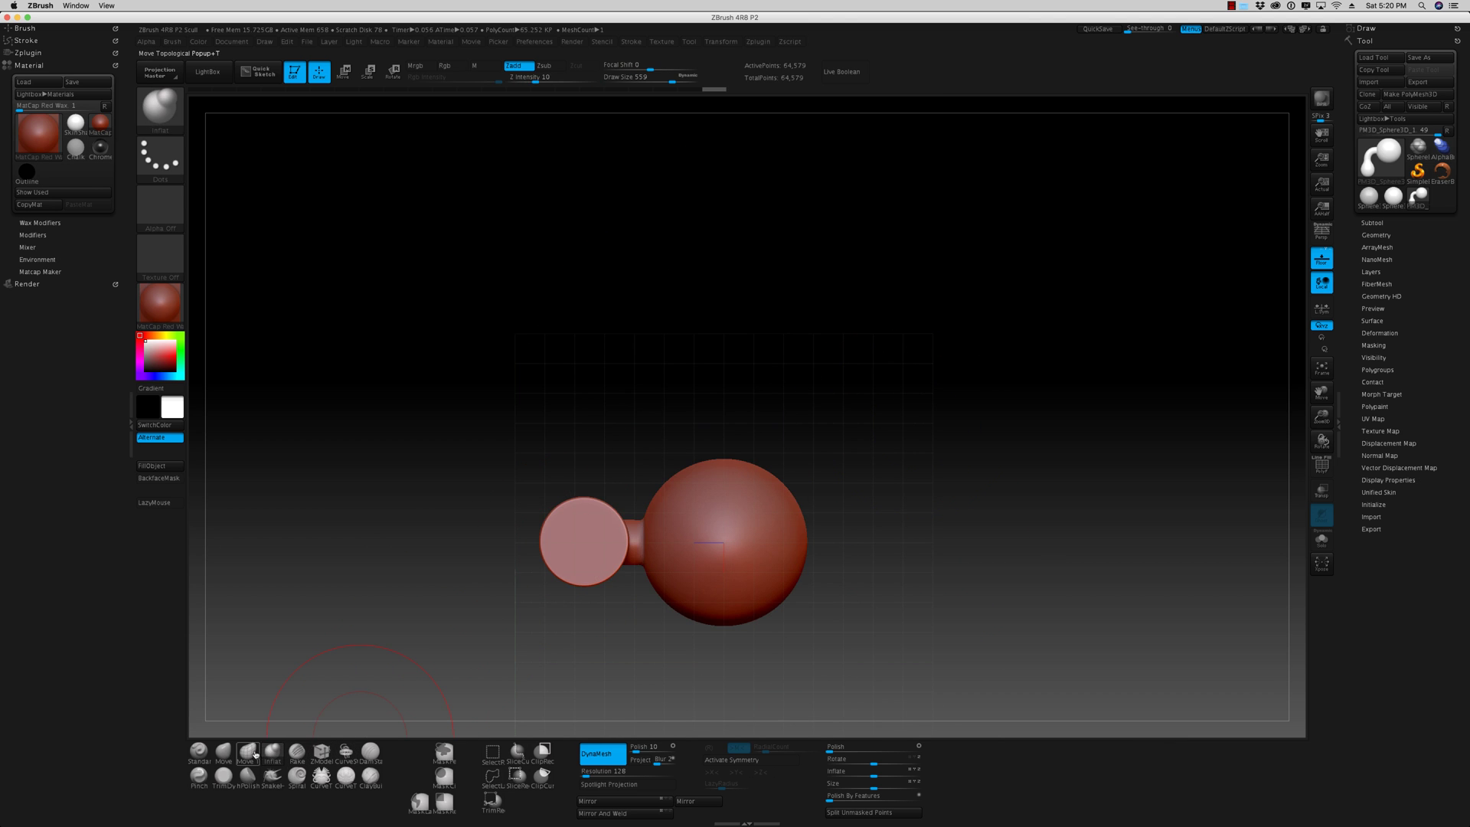
type("s")
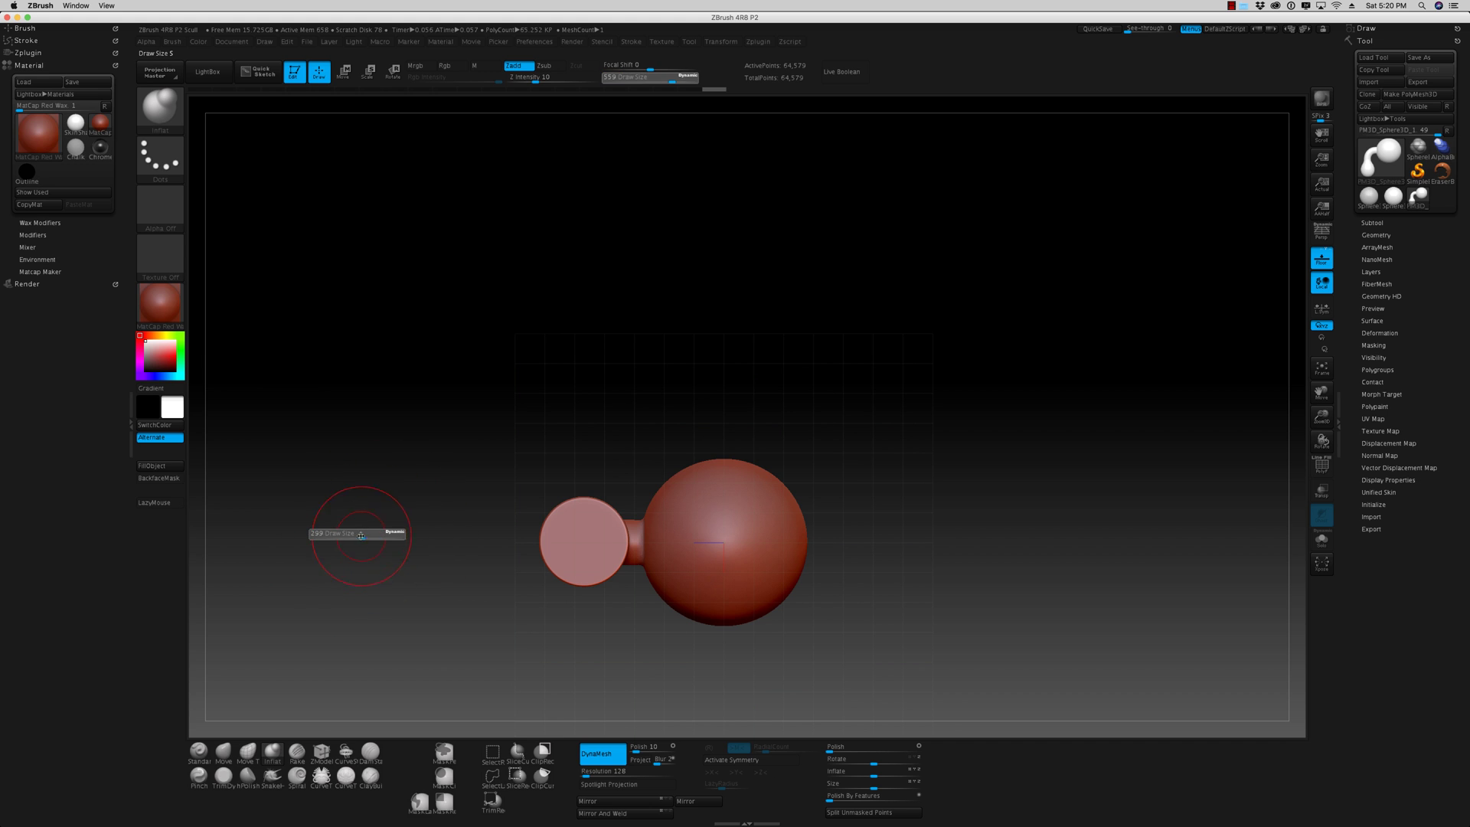
type("197")
key("Return")
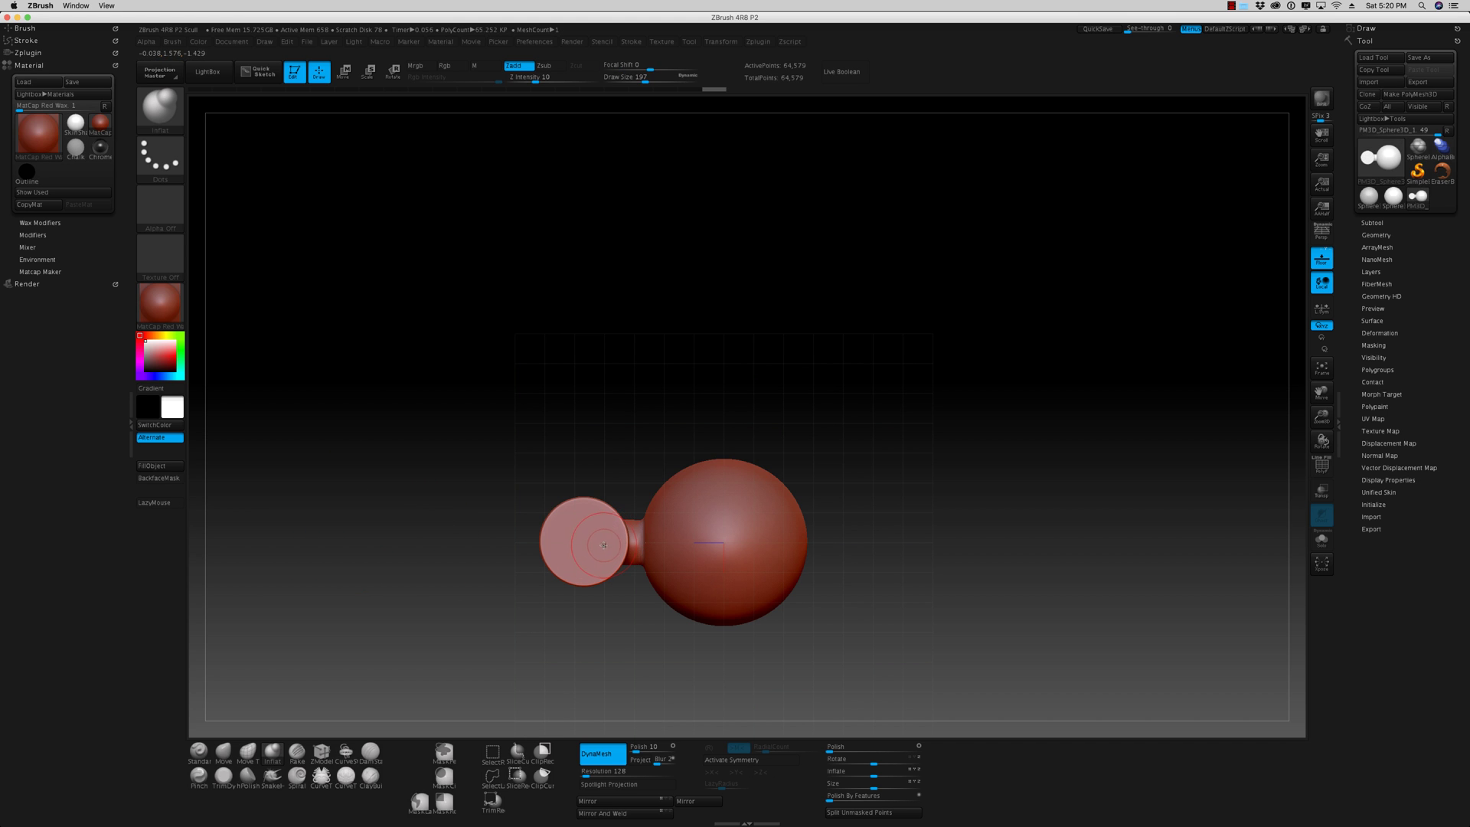
left_click_drag(585, 544, 584, 542)
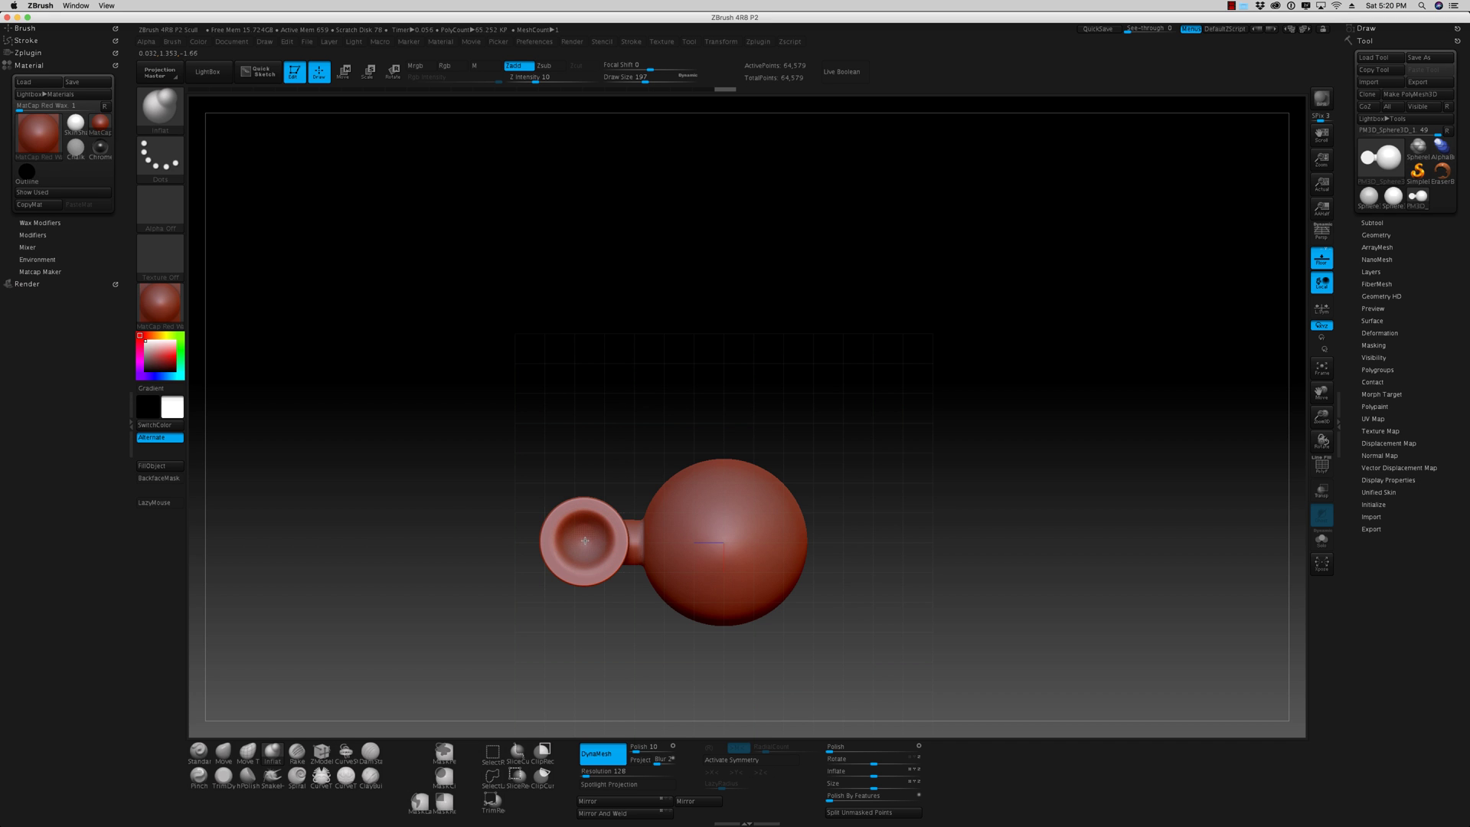
left_click_drag(450, 452, 479, 479)
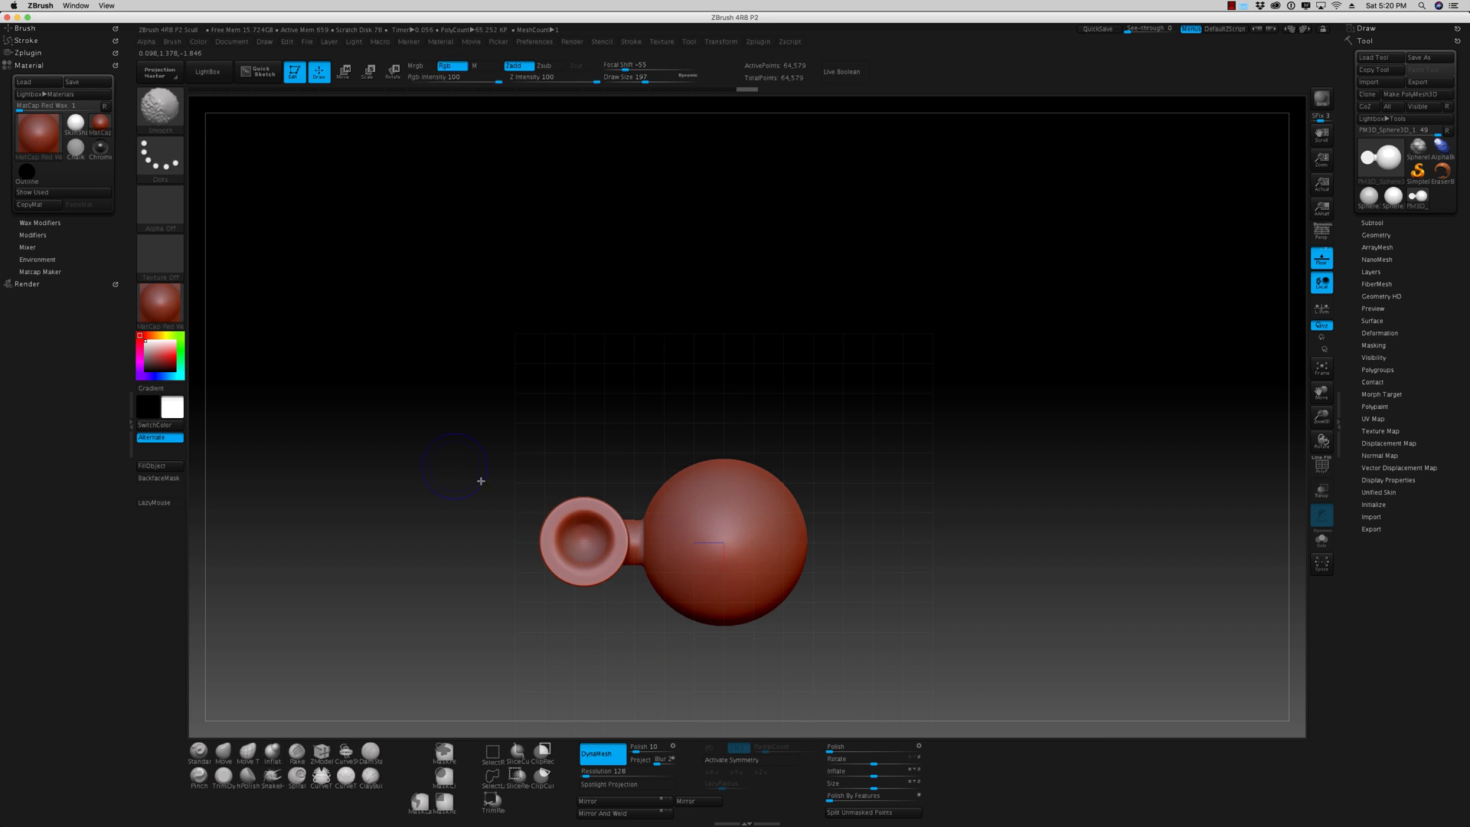
- Apply Polish at 100 to smooth the mesh around the hollowed tube end
left_click_drag(532, 536, 417, 488)
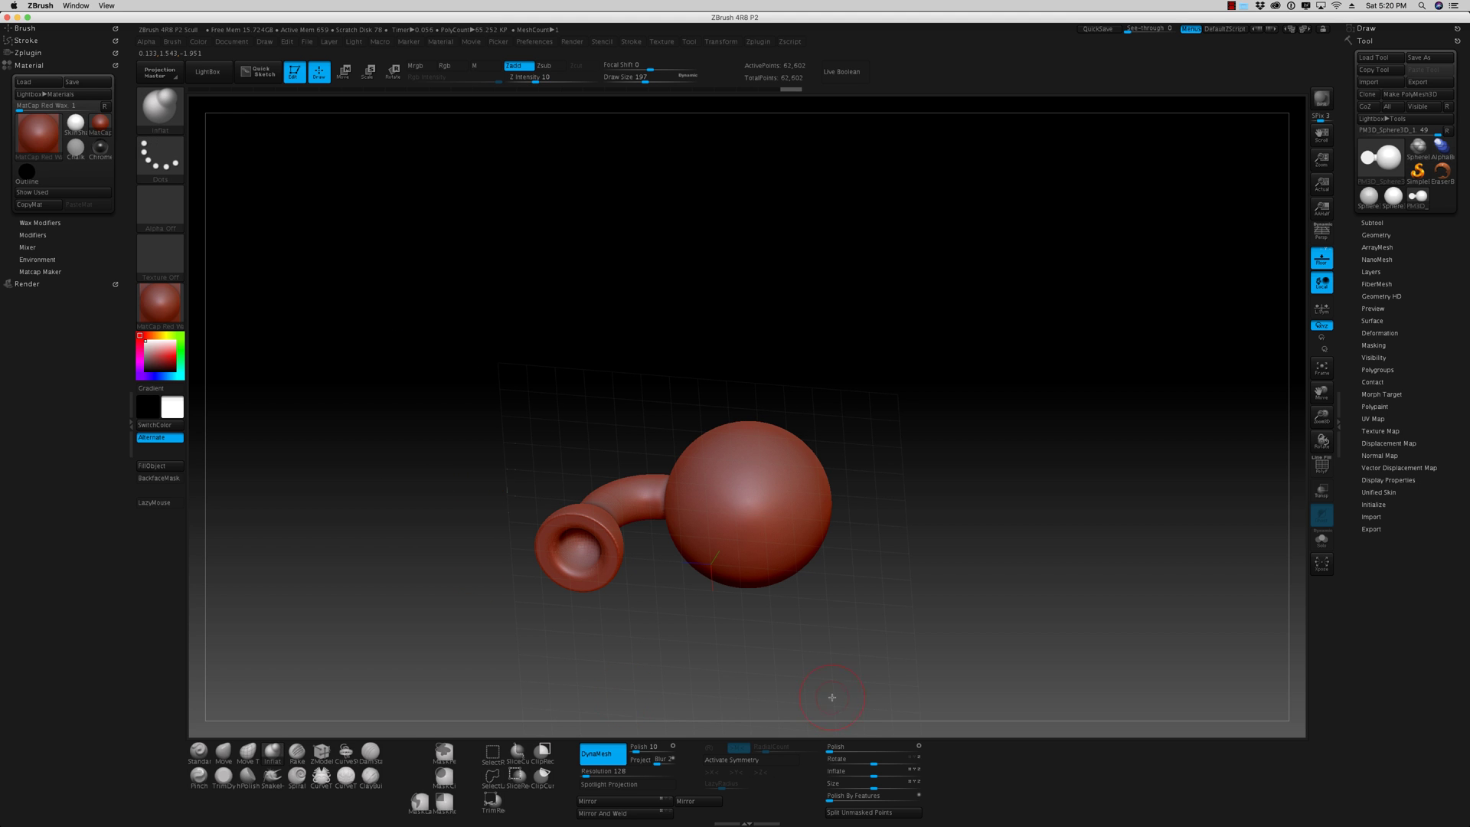
left_click_drag(834, 747, 907, 747)
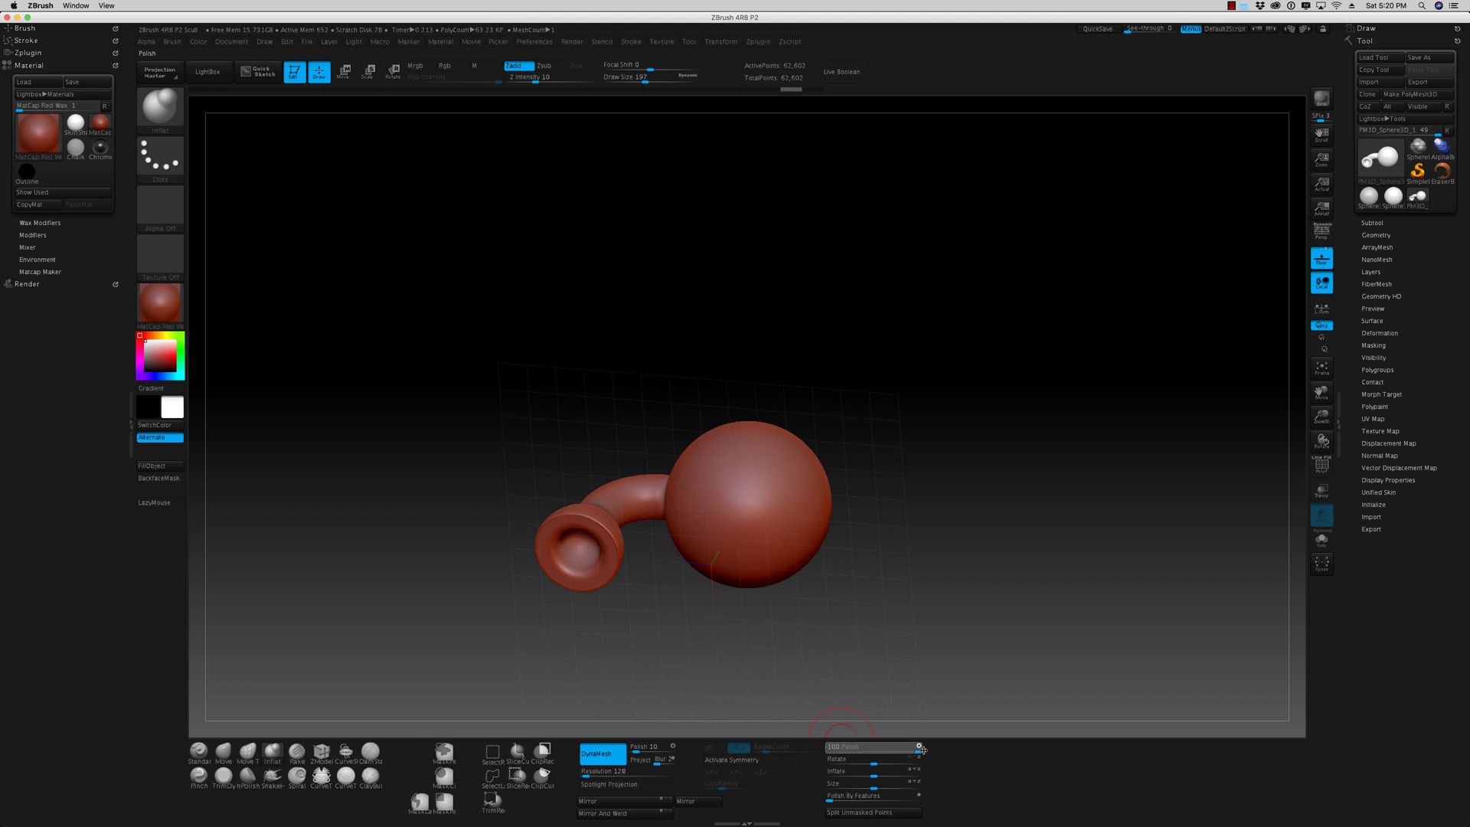
mouse_move(949, 536)
left_mouse_down()
mouse_move(948, 508)
mouse_move(971, 577)
mouse_move(952, 470)
mouse_move(972, 578)
mouse_move(944, 479)
mouse_move(980, 466)
mouse_move(948, 466)
mouse_move(928, 410)
mouse_move(940, 450)
mouse_move(987, 466)
left_mouse_up()
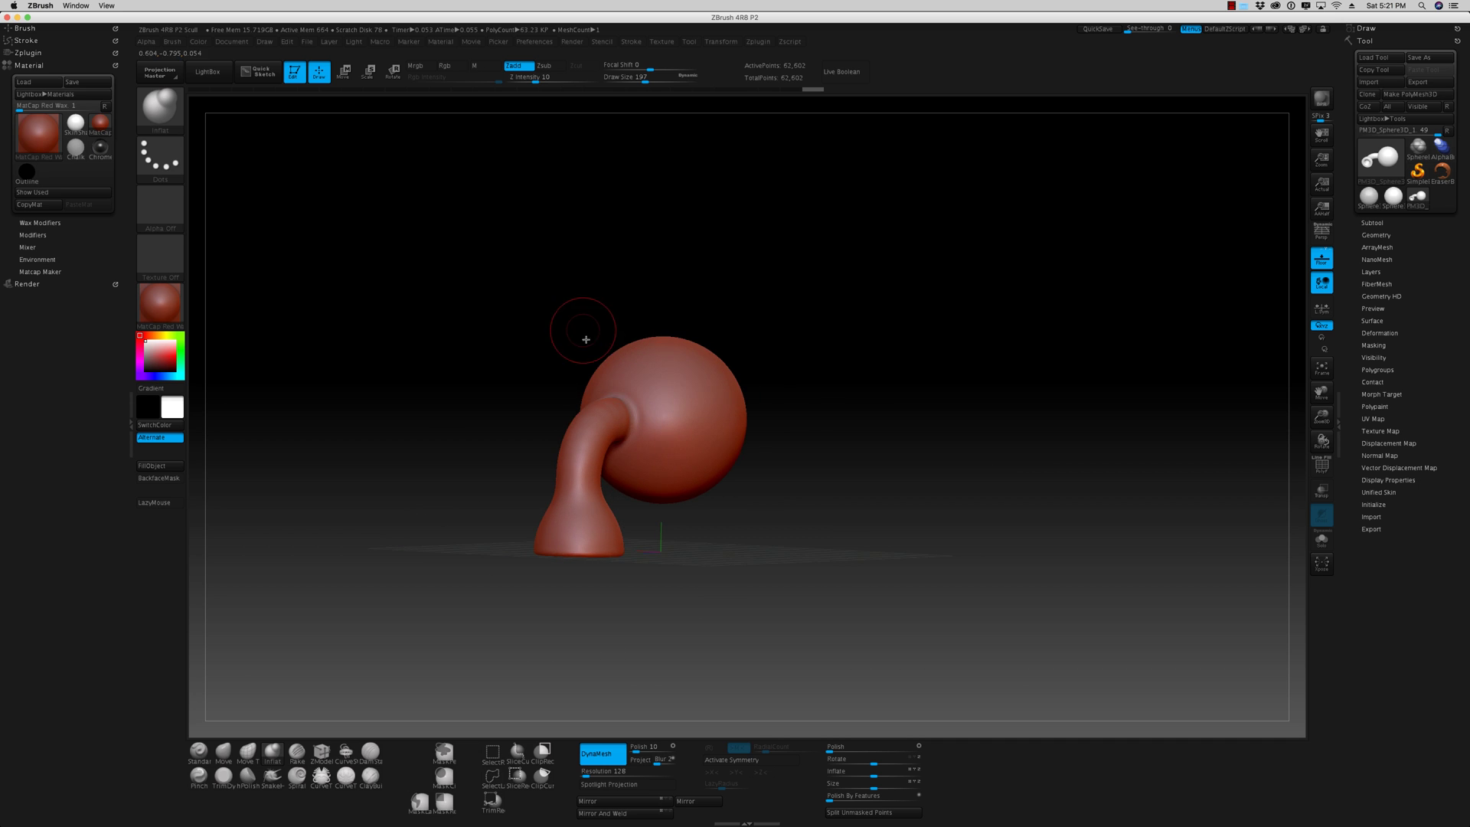
left_click_drag(766, 422, 849, 466)
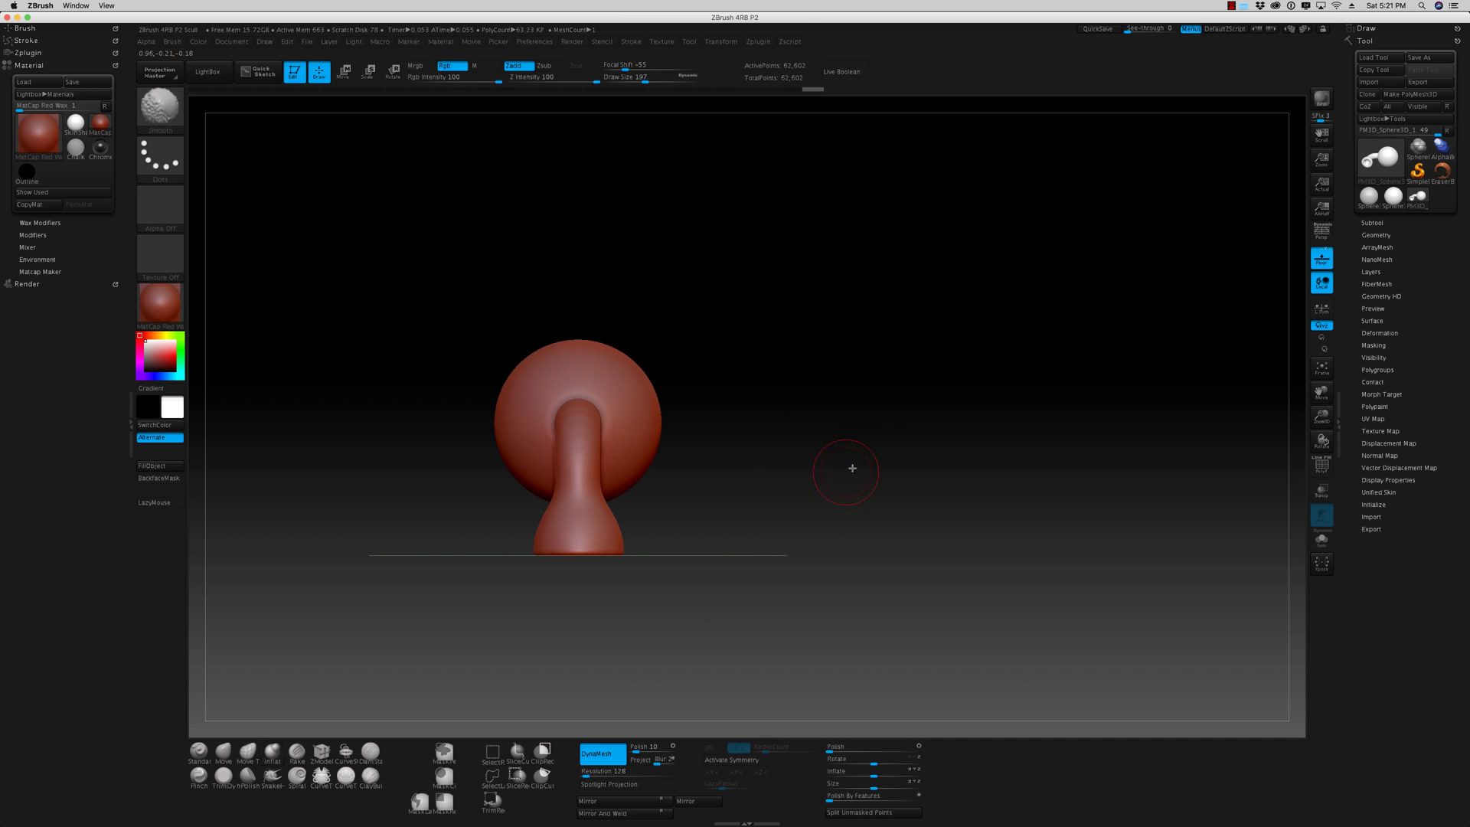
- Append a sphere to the model as a new subtool
left_click(1373, 223)
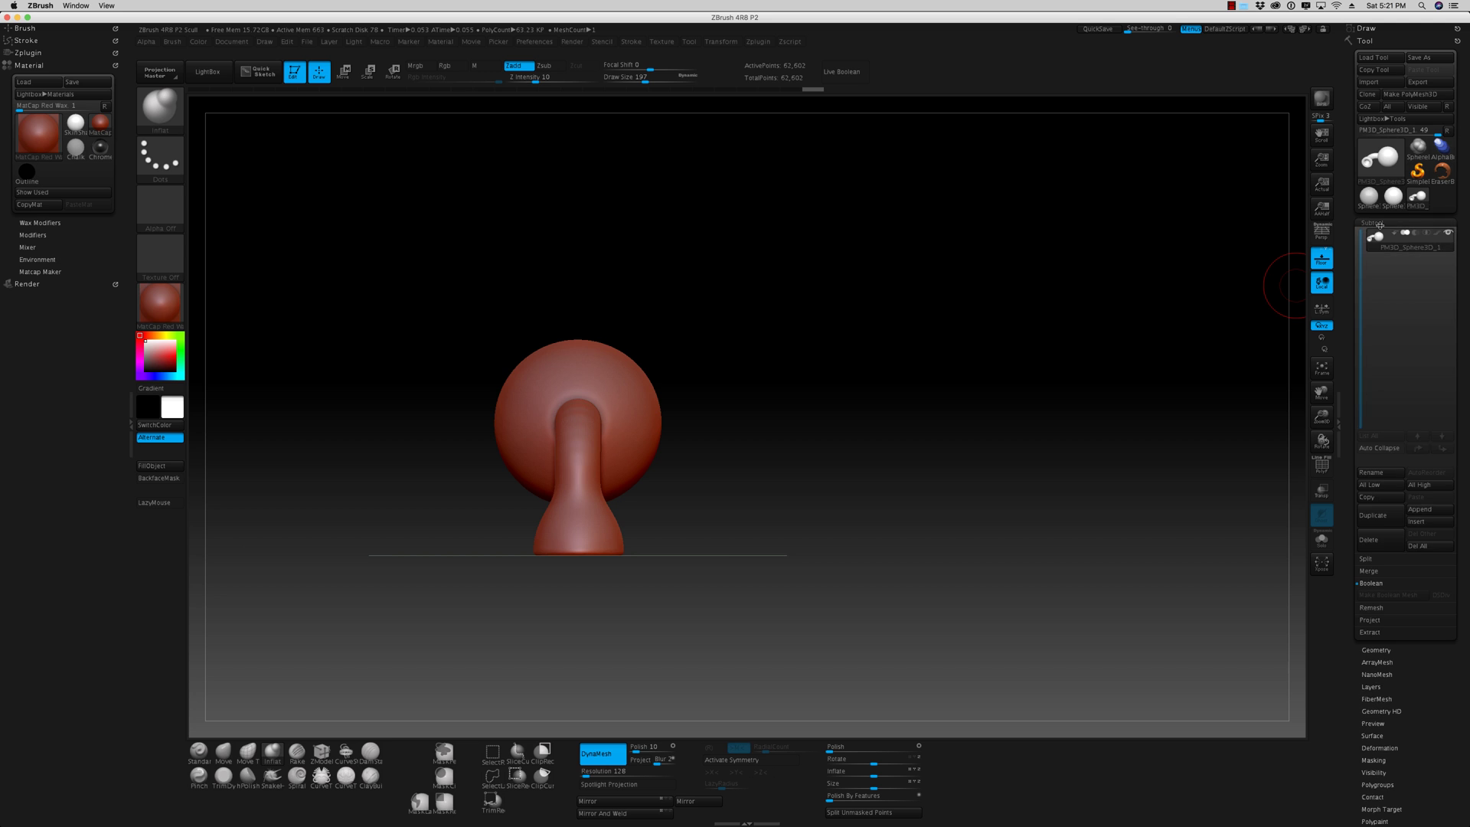
left_click(1427, 510)
left_click(973, 572)
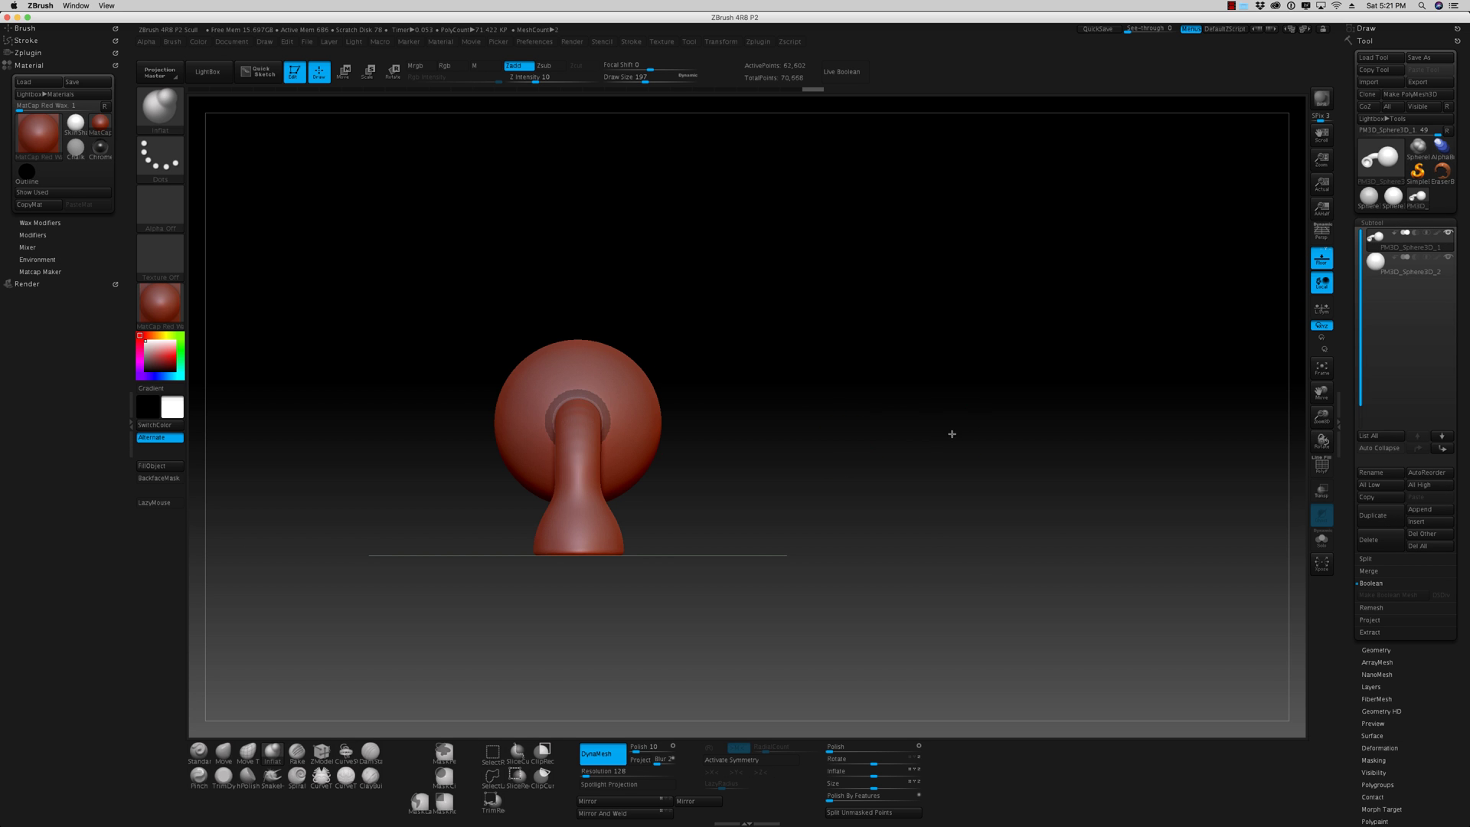
- Move the appended sphere subtool out of the large sphere to a spot above the tube's bend
left_click_drag(952, 434, 912, 437, "shift")
left_click(344, 73)
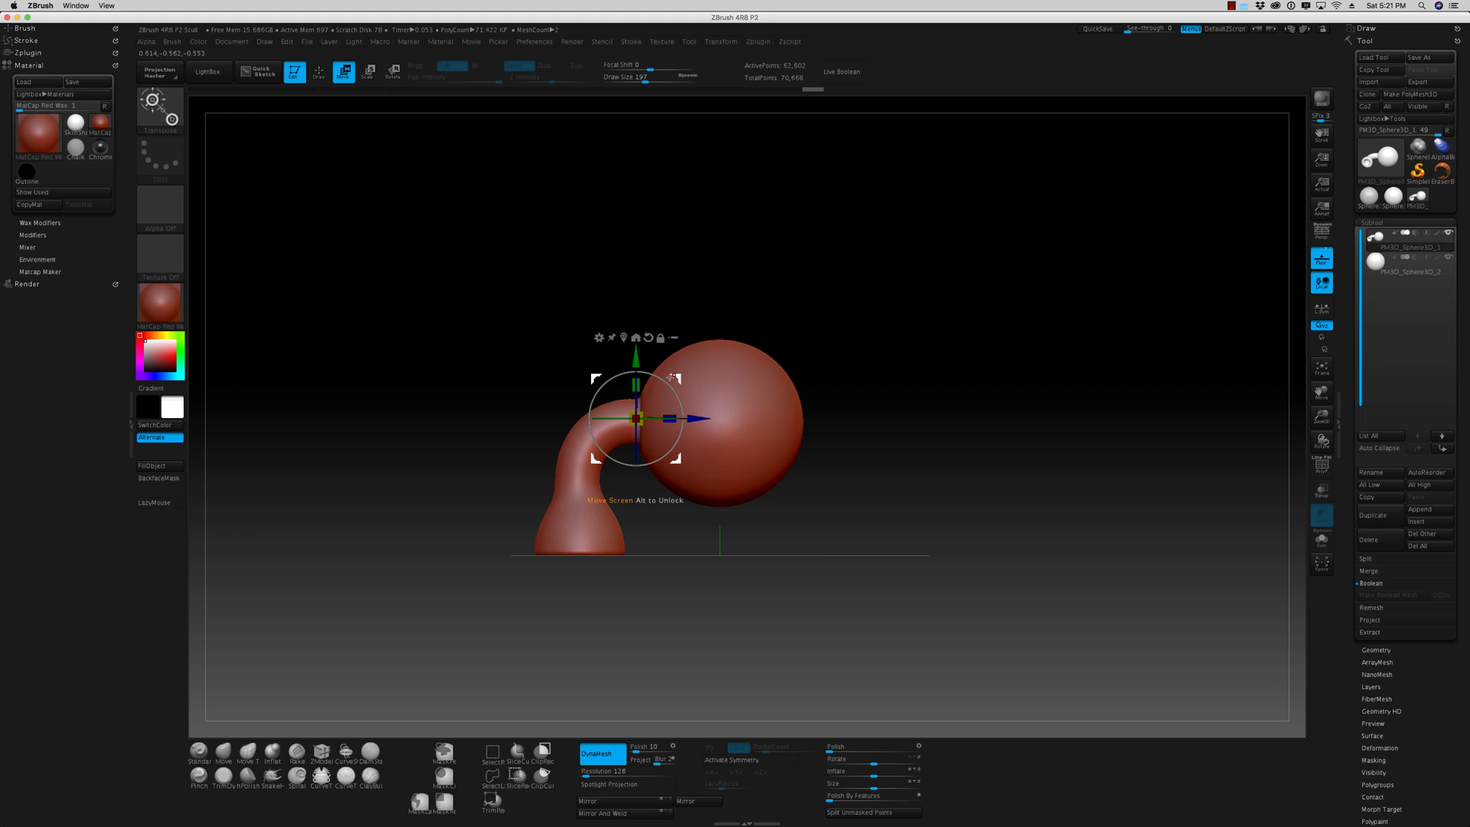
left_click_drag(678, 379, 657, 312)
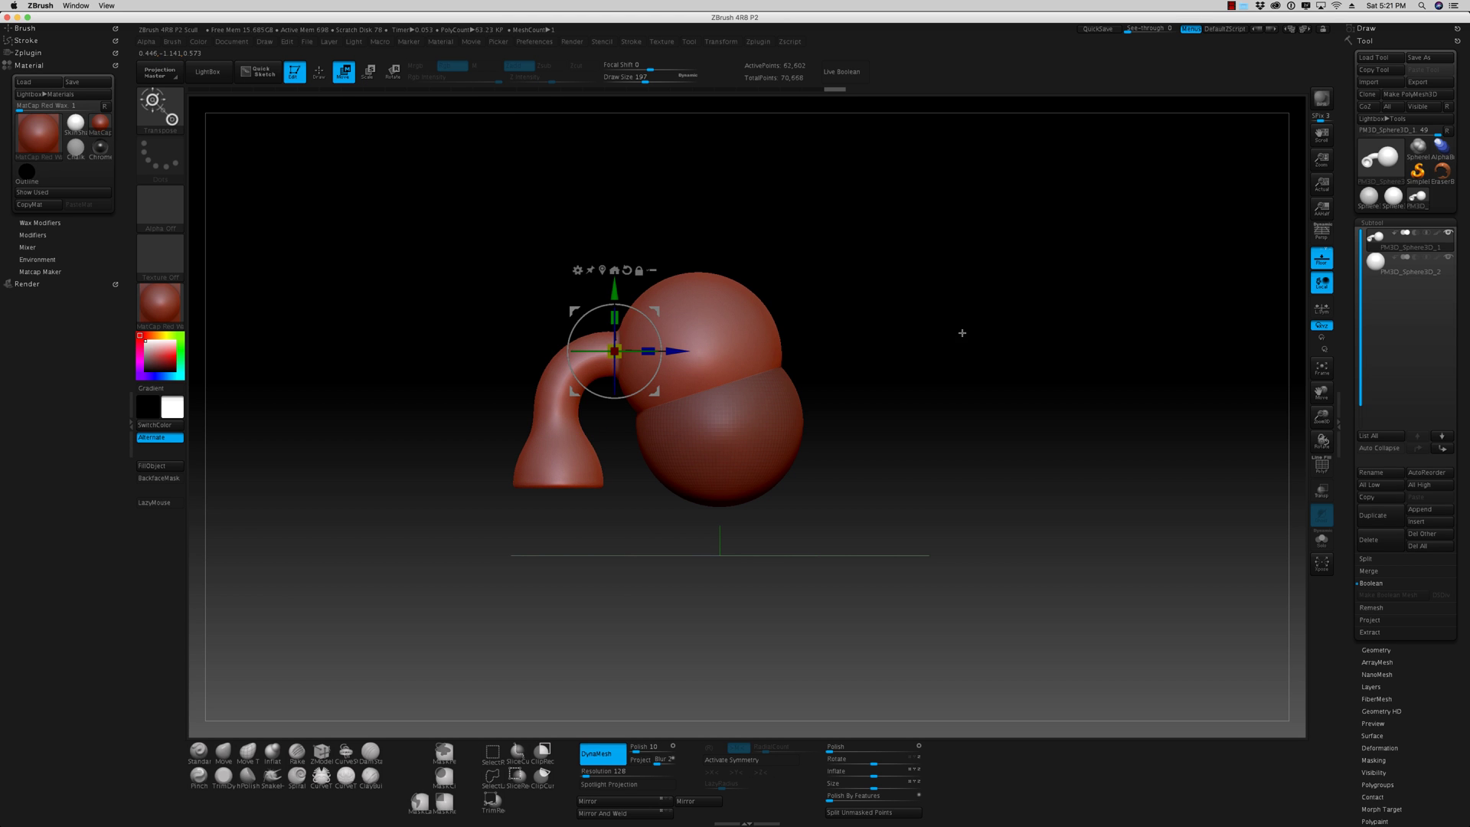
key("ctrl+z")
left_click(1375, 264)
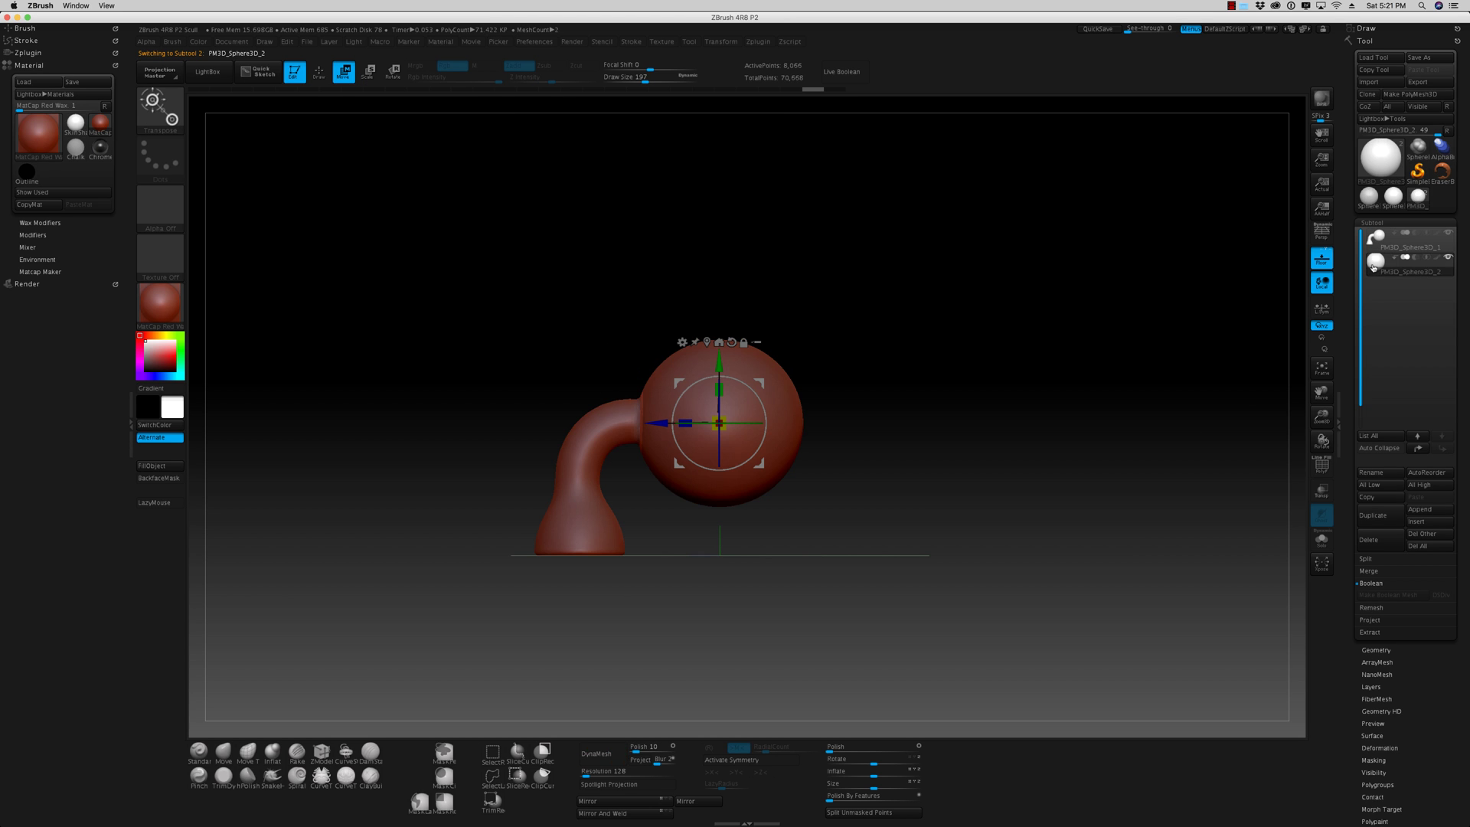
left_click_drag(760, 382, 654, 282)
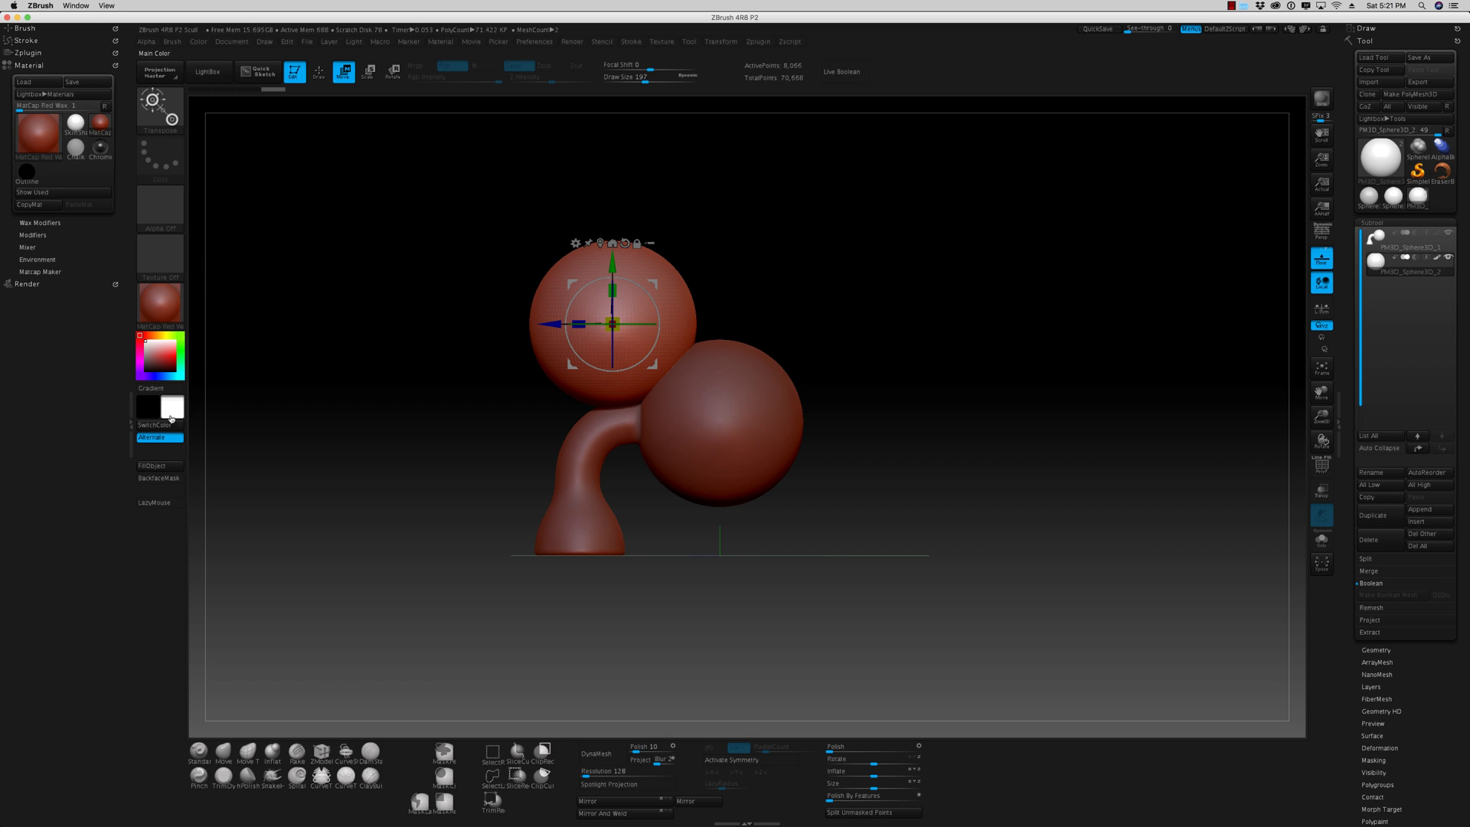
- Change the active material from the red wax to SkinShade4
left_click(151, 311)
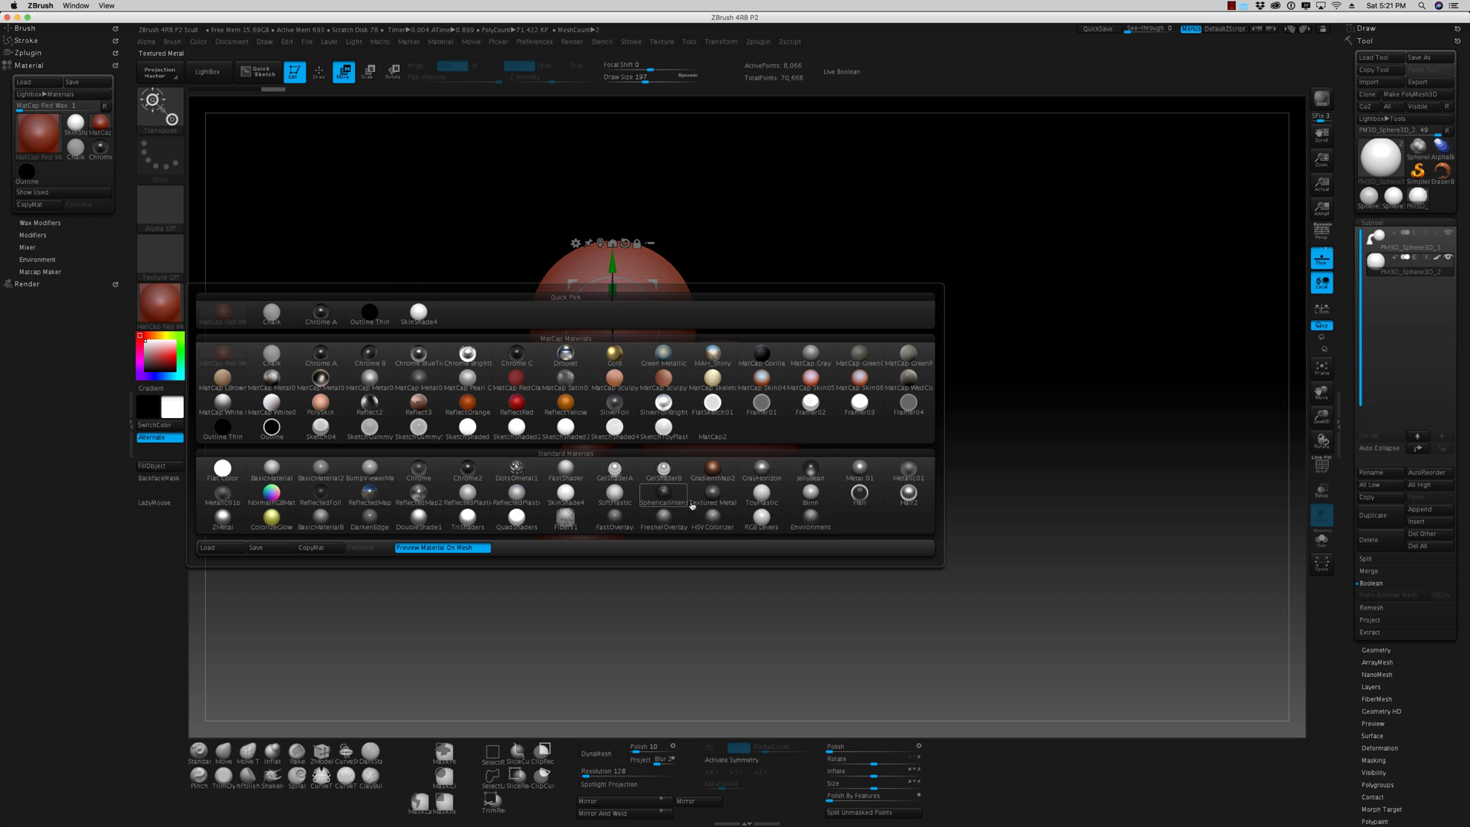
left_click(567, 491)
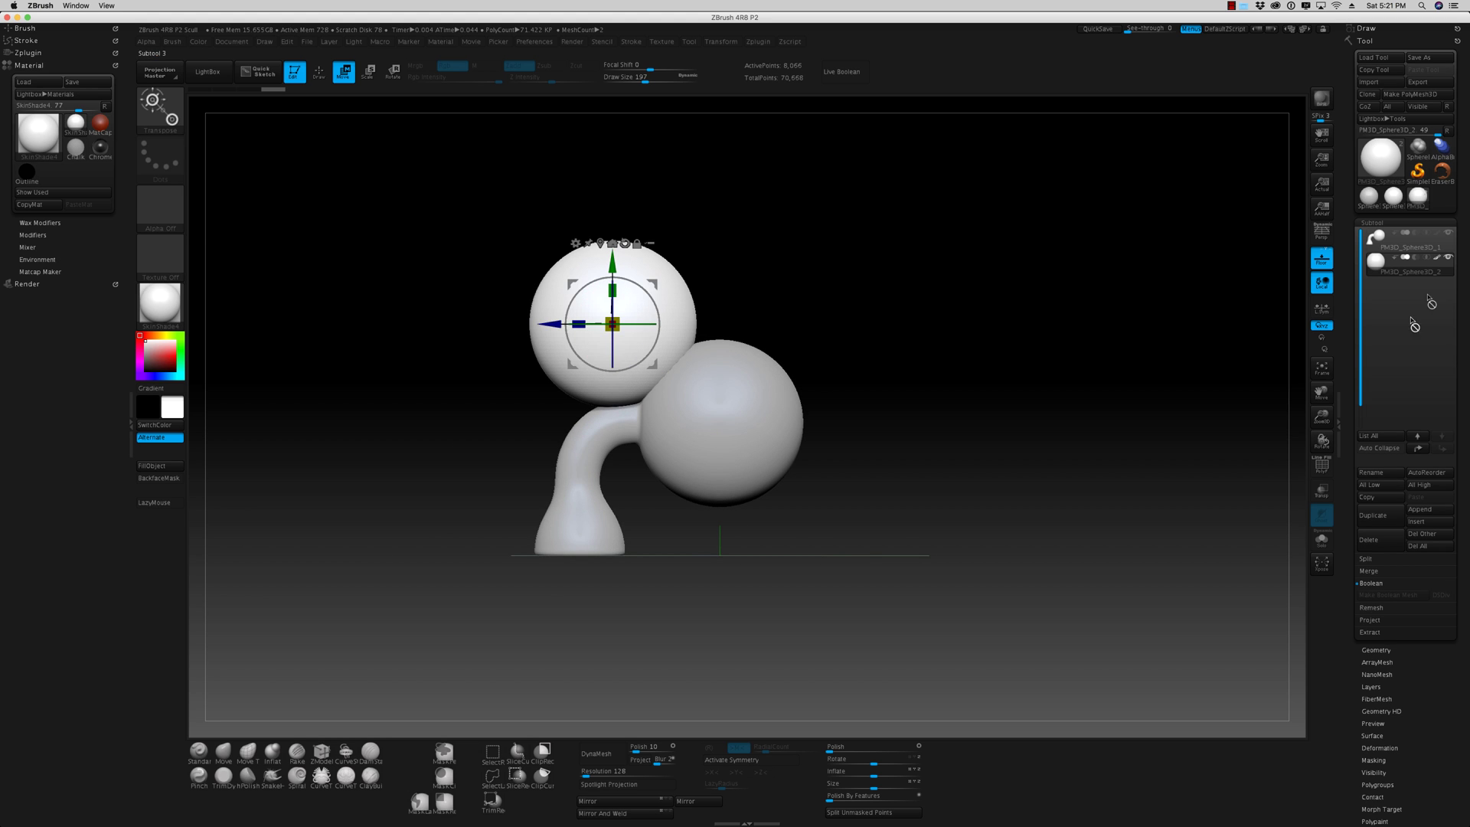
left_click(1376, 237)
left_click(1375, 264)
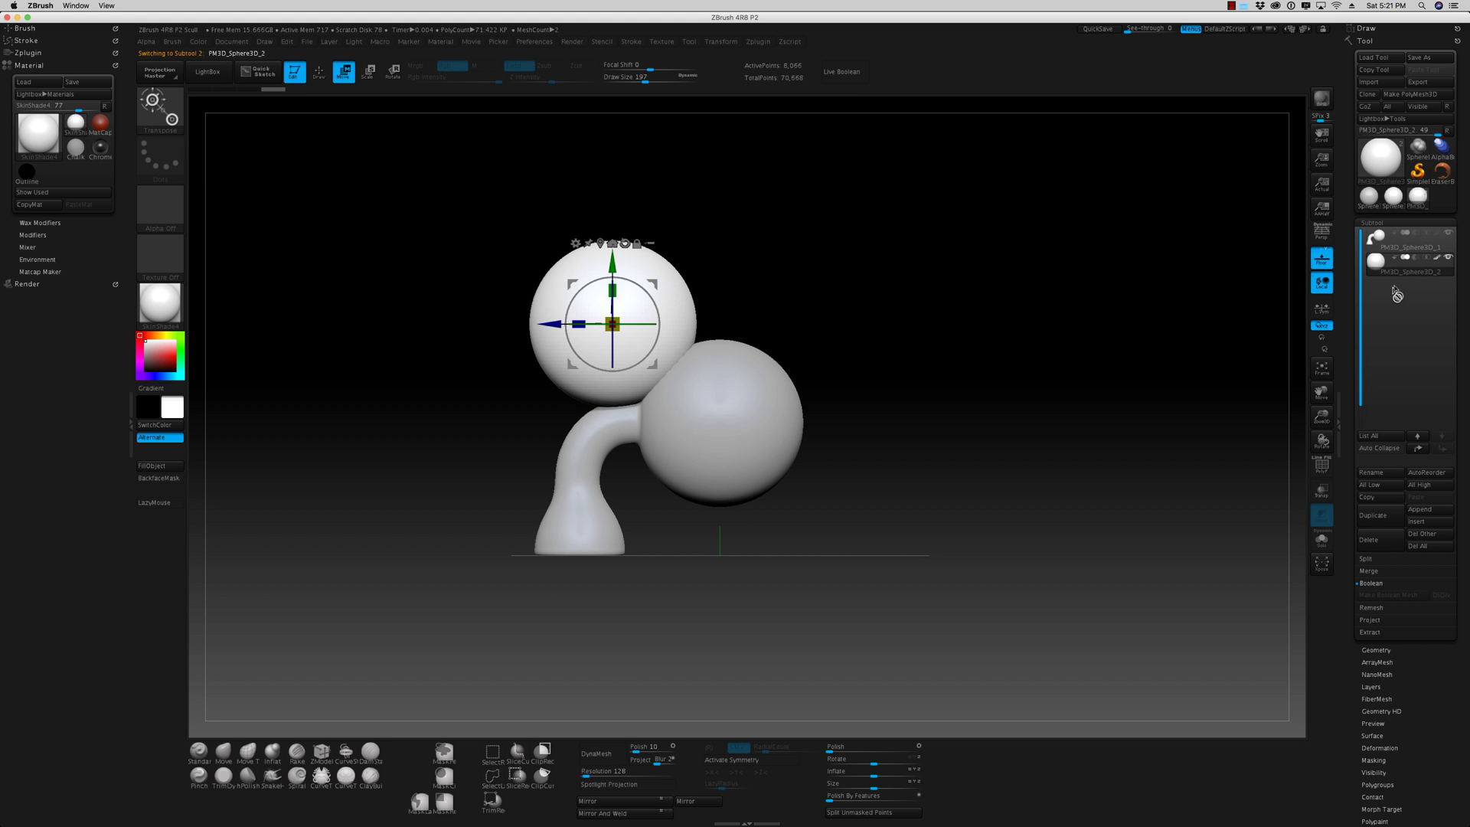
- Fill the sphere-and-tube body subtool with purple
left_click(1378, 242)
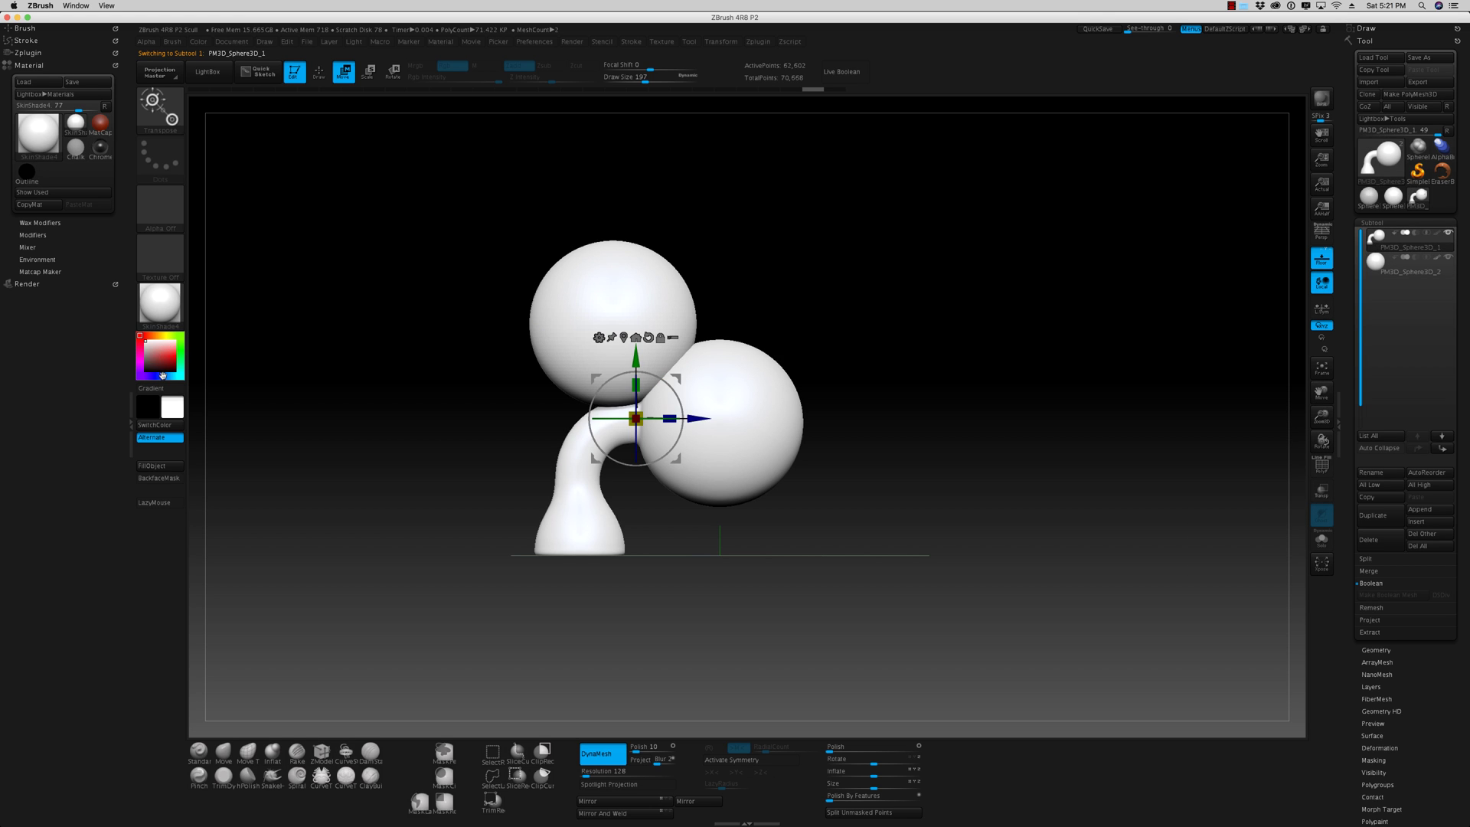
left_click_drag(163, 374, 140, 381)
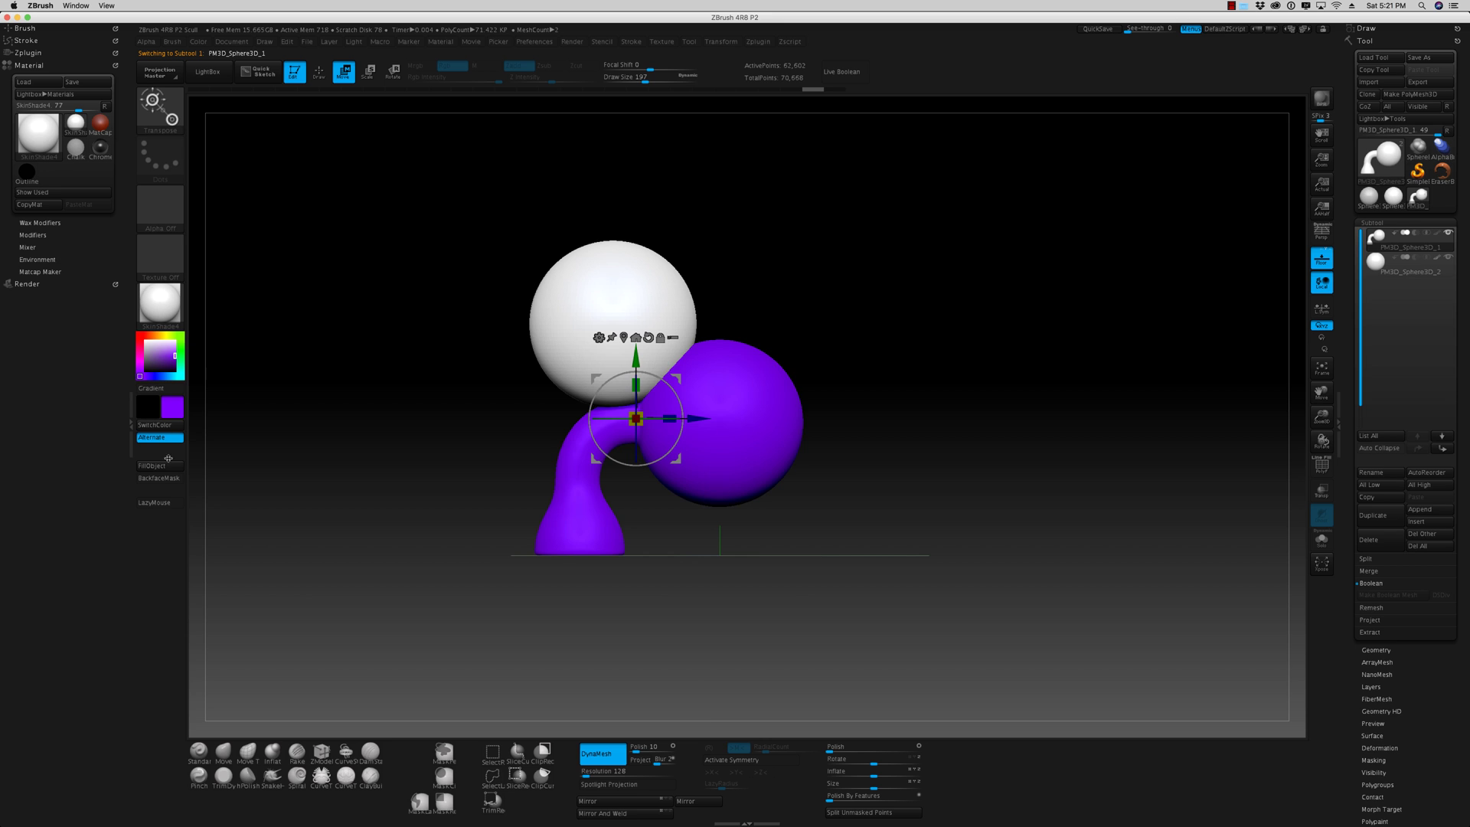
left_click(167, 466)
left_click_drag(308, 463, 381, 506)
- Shrink the white sphere to eye size and place it on the upper front of the body, off to one side of the tube
left_click(1375, 264)
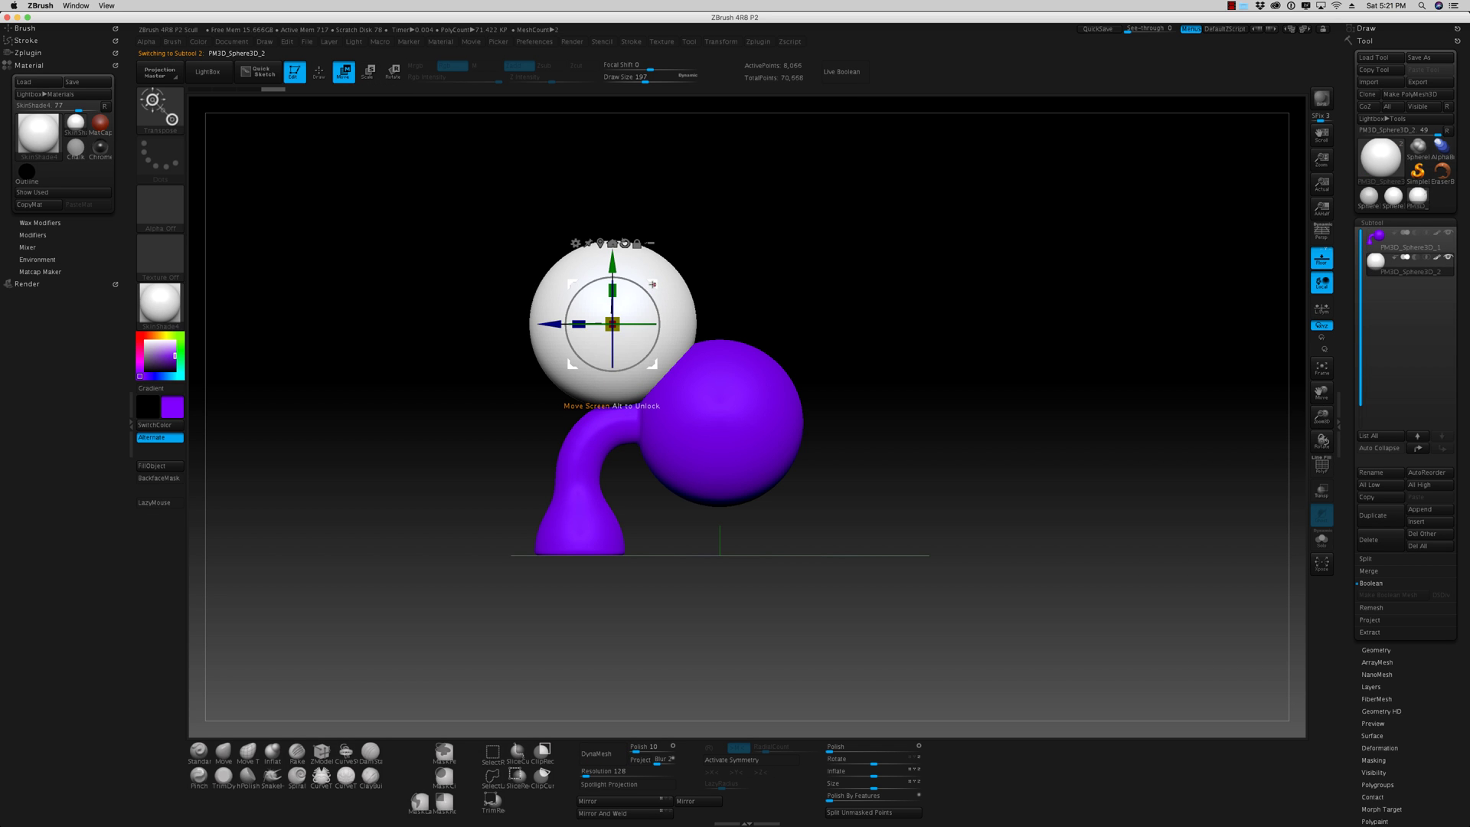
left_click_drag(612, 323, 502, 322)
left_click_drag(656, 280, 689, 303)
left_click_drag(957, 446, 1006, 447)
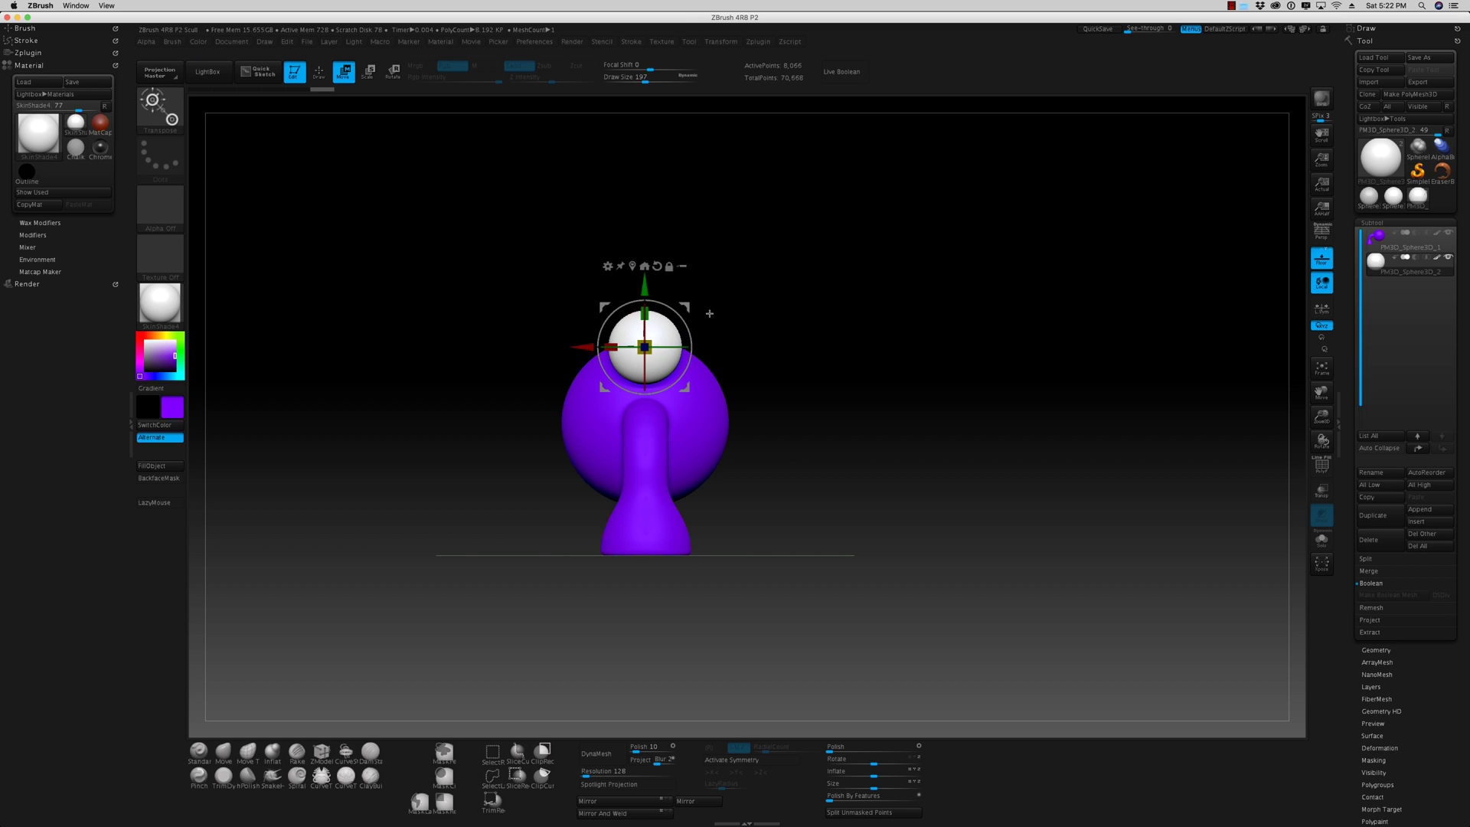
left_click_drag(685, 307, 664, 316)
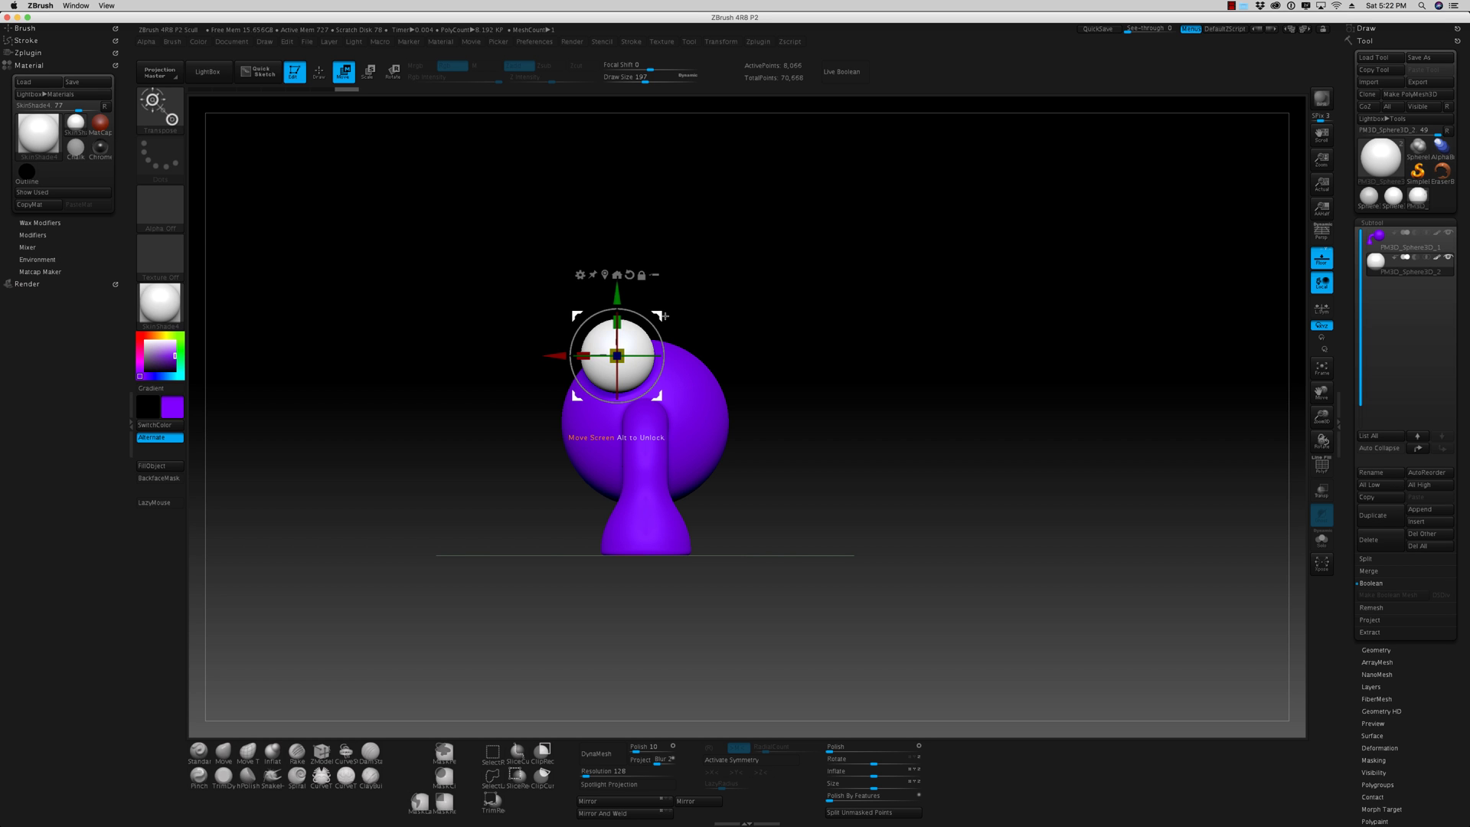
- Show the polyframe and convert the white eye sphere to a DynaMesh at resolution 128
left_click(1321, 464)
left_click_drag(1233, 456, 1056, 520)
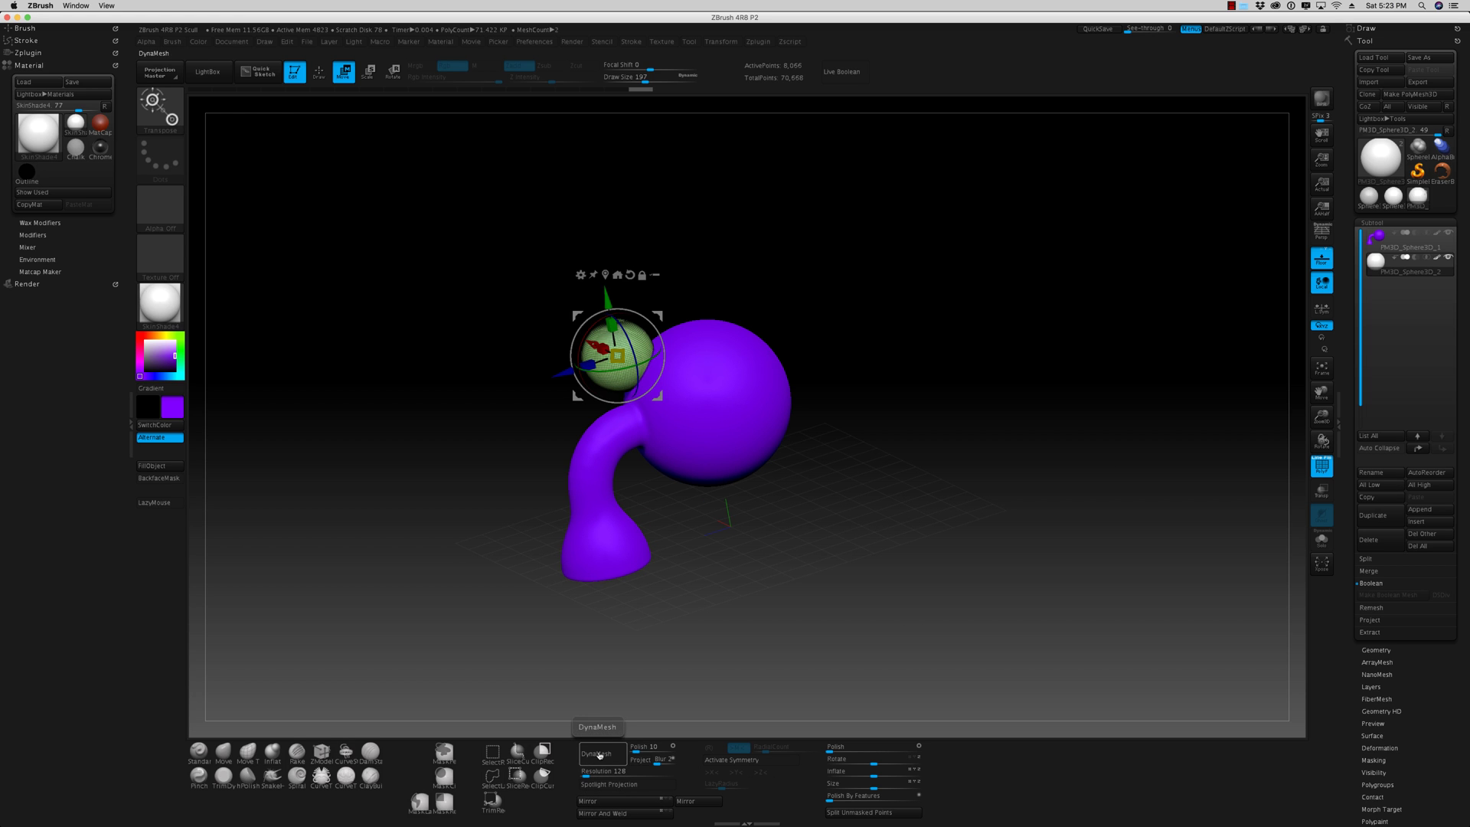
left_click(599, 754)
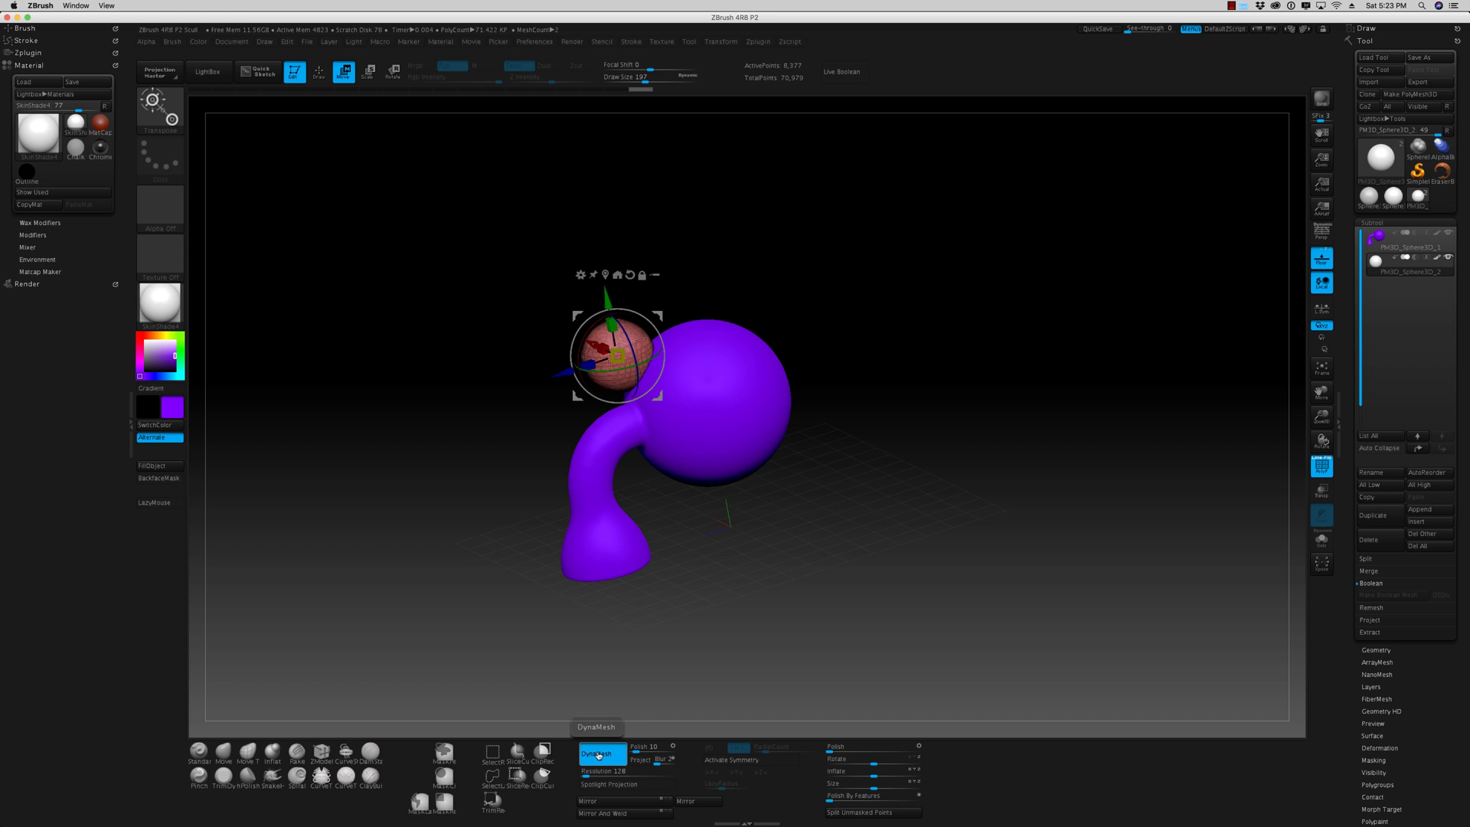
left_click_drag(817, 554, 674, 345)
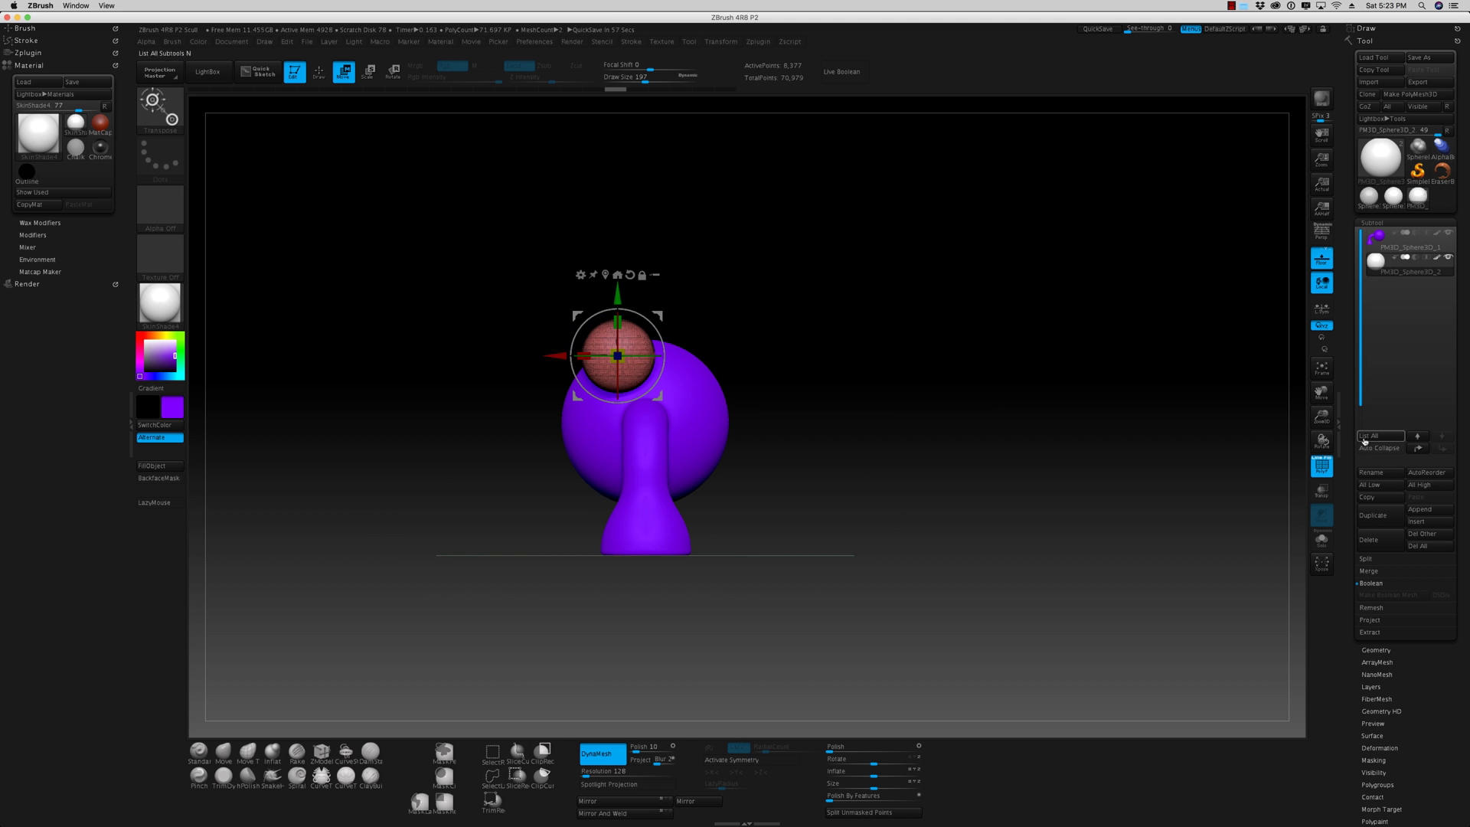
- Duplicate the eye, shift the copy sideways along X to form the second eye, and hide the polyframe
left_click(1373, 515)
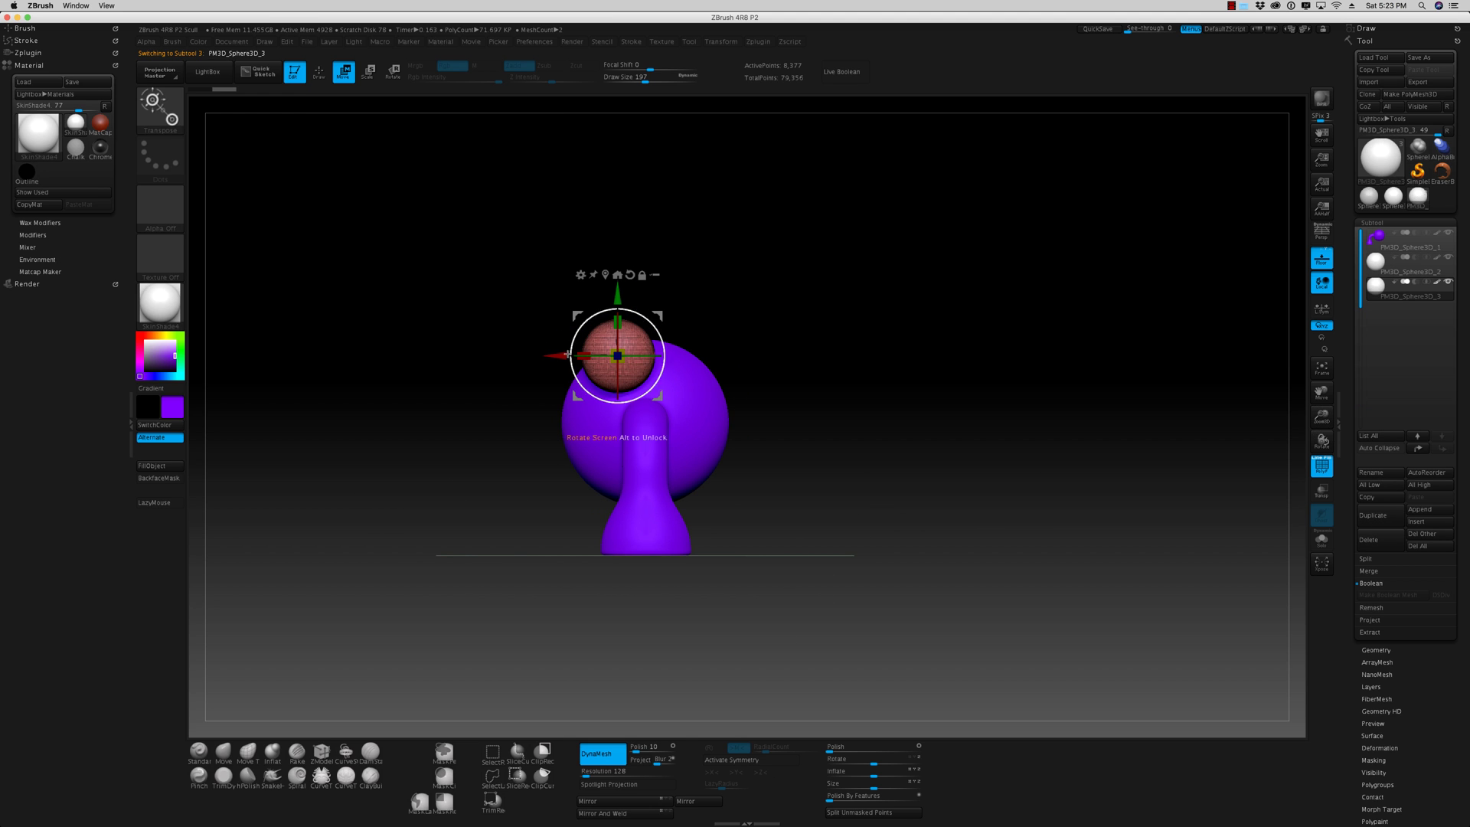
left_click_drag(567, 355, 625, 362)
left_click(1319, 467)
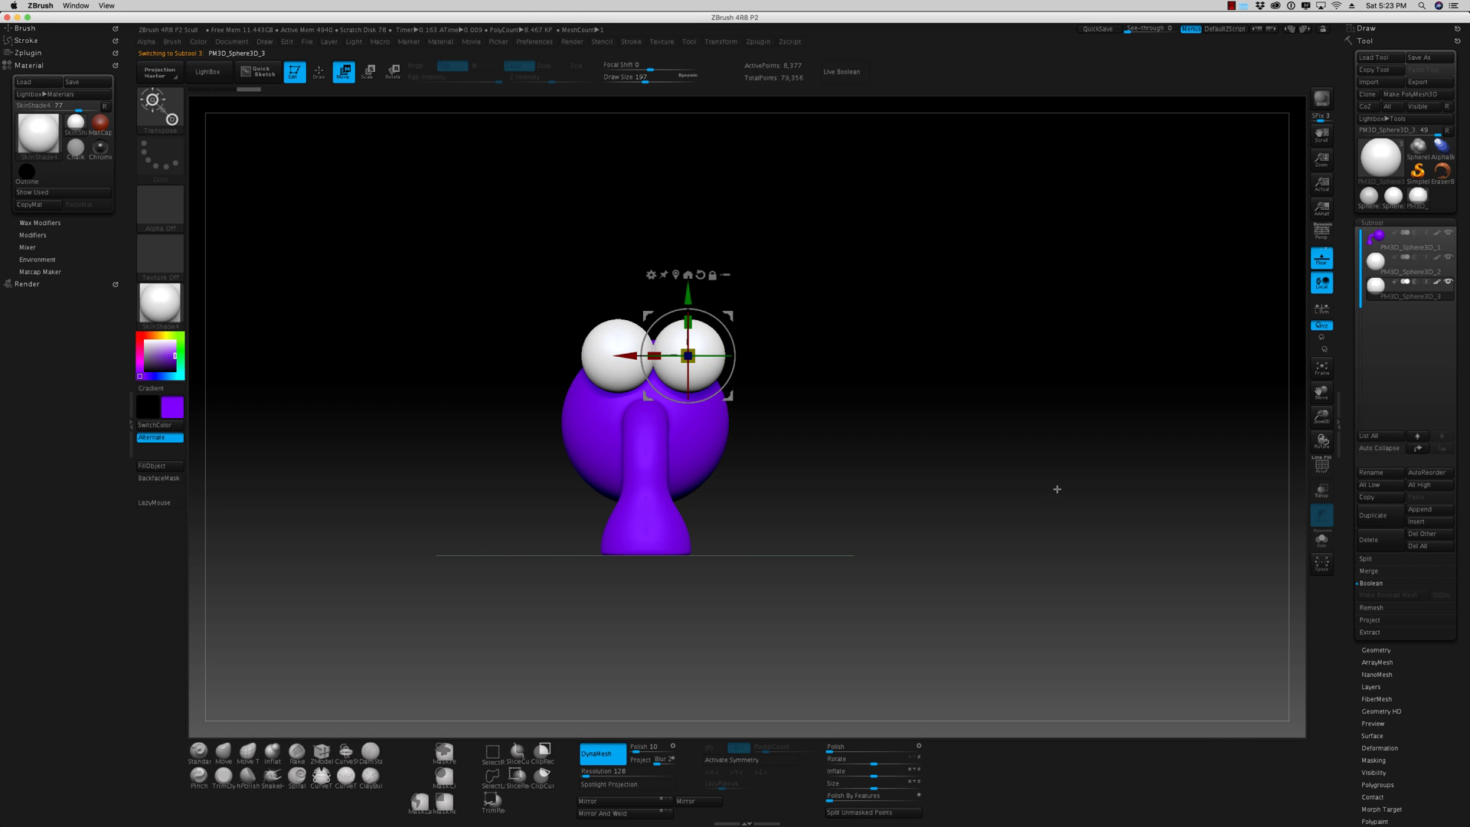
mouse_move(1056, 488)
left_mouse_down()
mouse_move(1043, 498)
mouse_move(1061, 488)
left_mouse_up()
left_click_drag(625, 355, 617, 354)
mouse_move(957, 459)
left_mouse_down()
mouse_move(916, 459)
mouse_move(962, 464)
left_mouse_up()
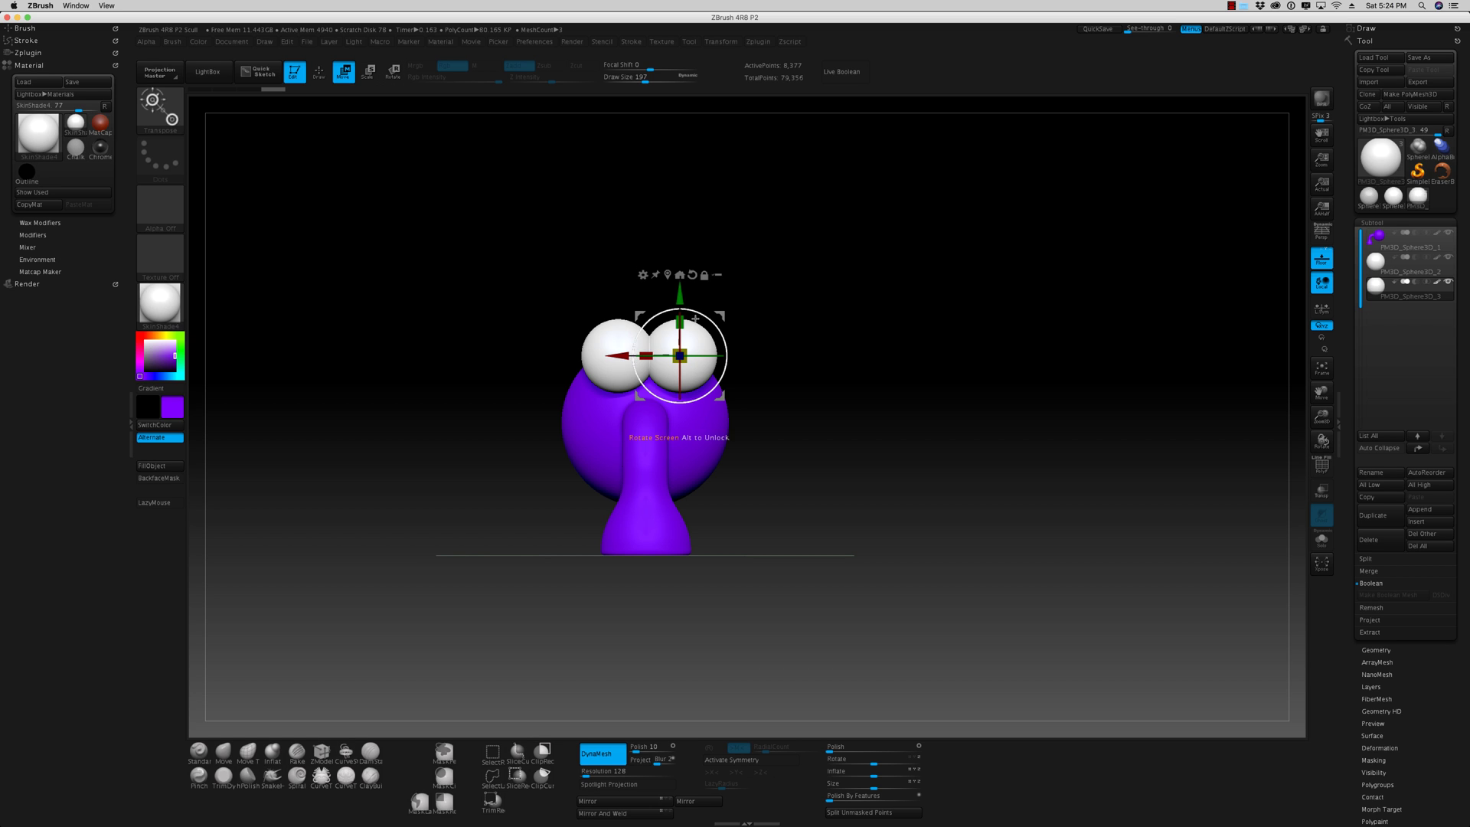
- Scale the second eye down and move it closer to the first one along X
left_click_drag(680, 355, 672, 354)
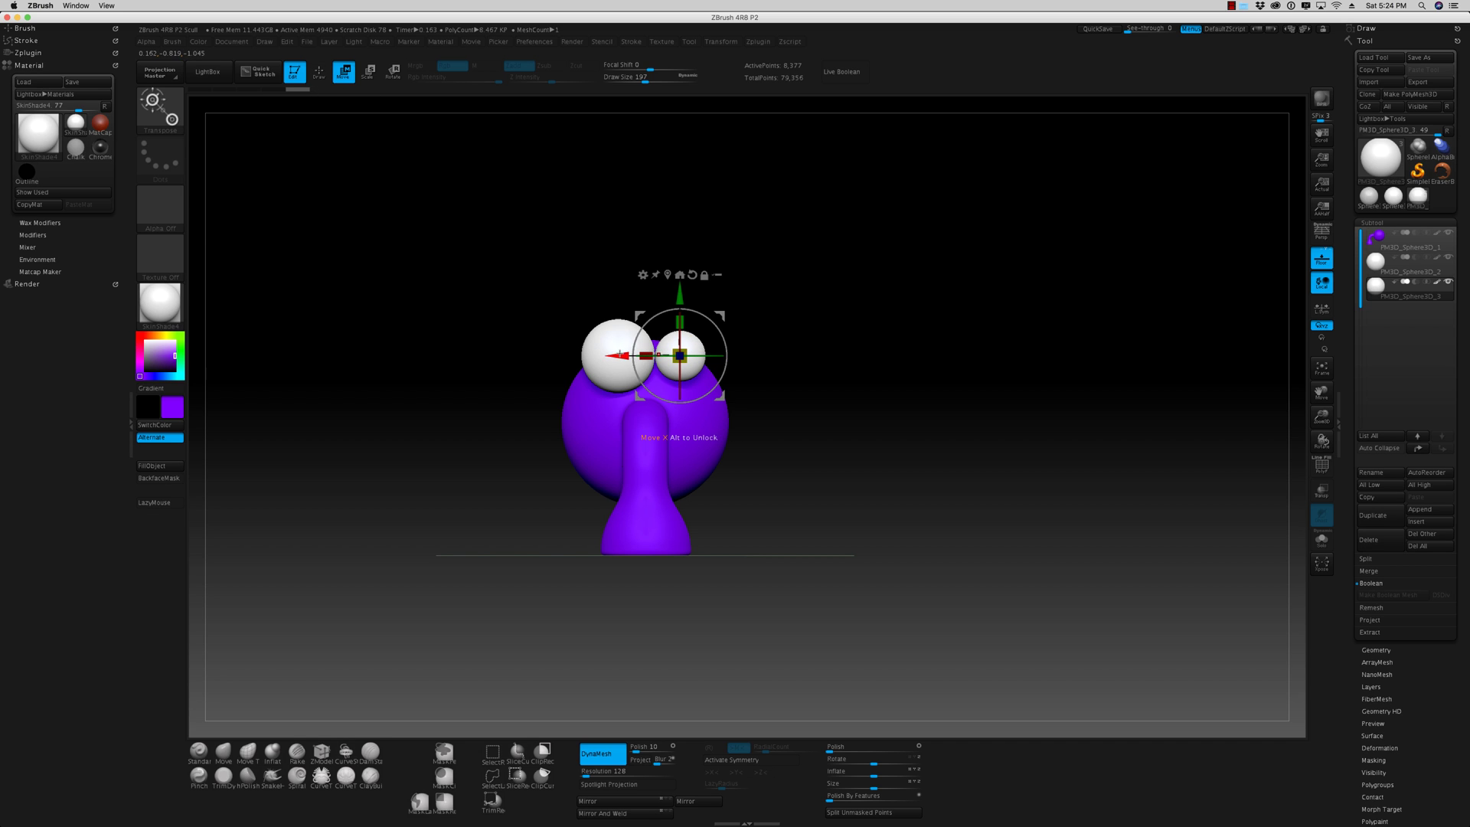
left_click_drag(645, 353, 613, 355)
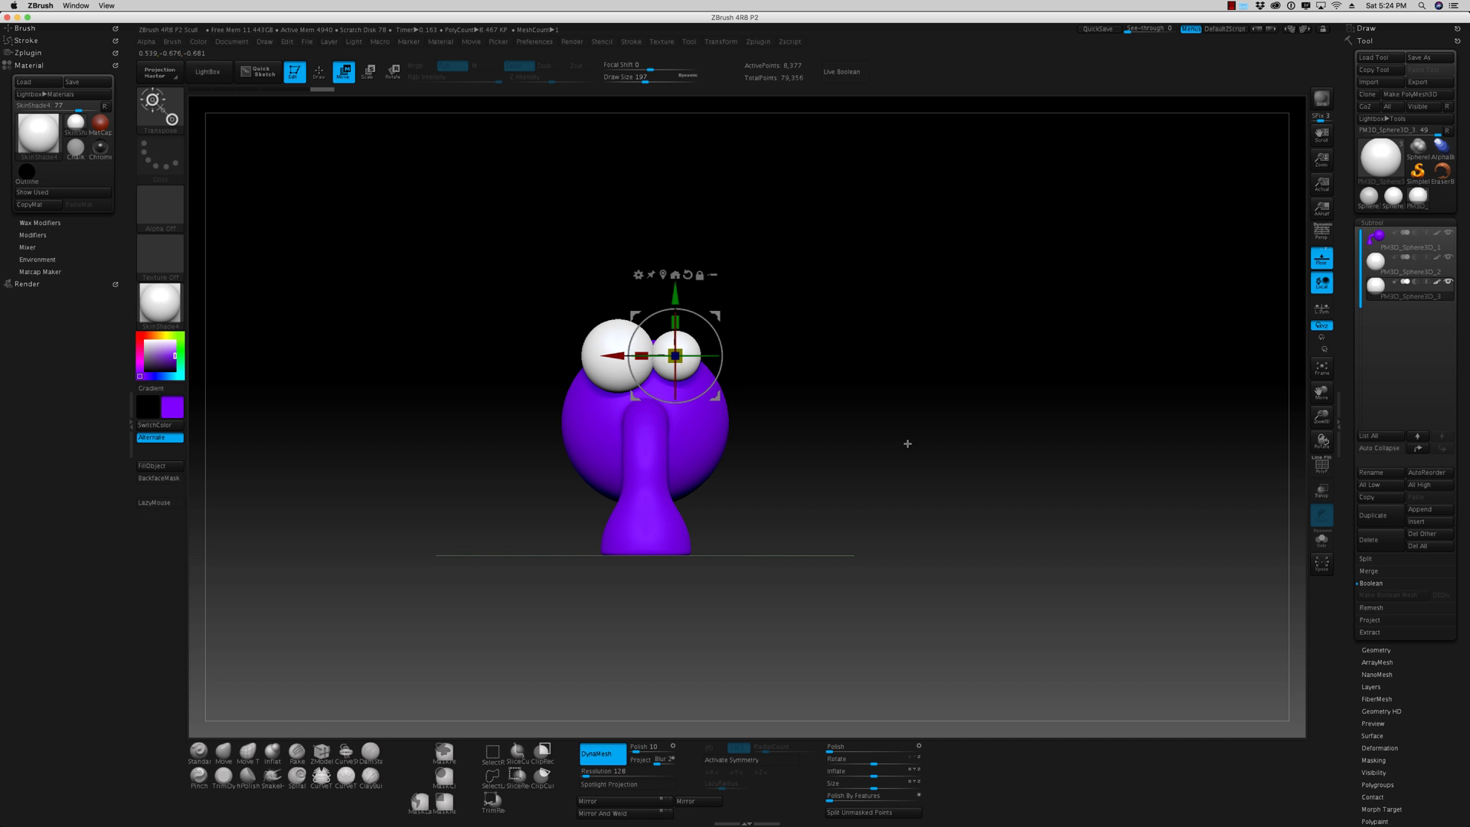
left_click_drag(906, 443, 962, 521)
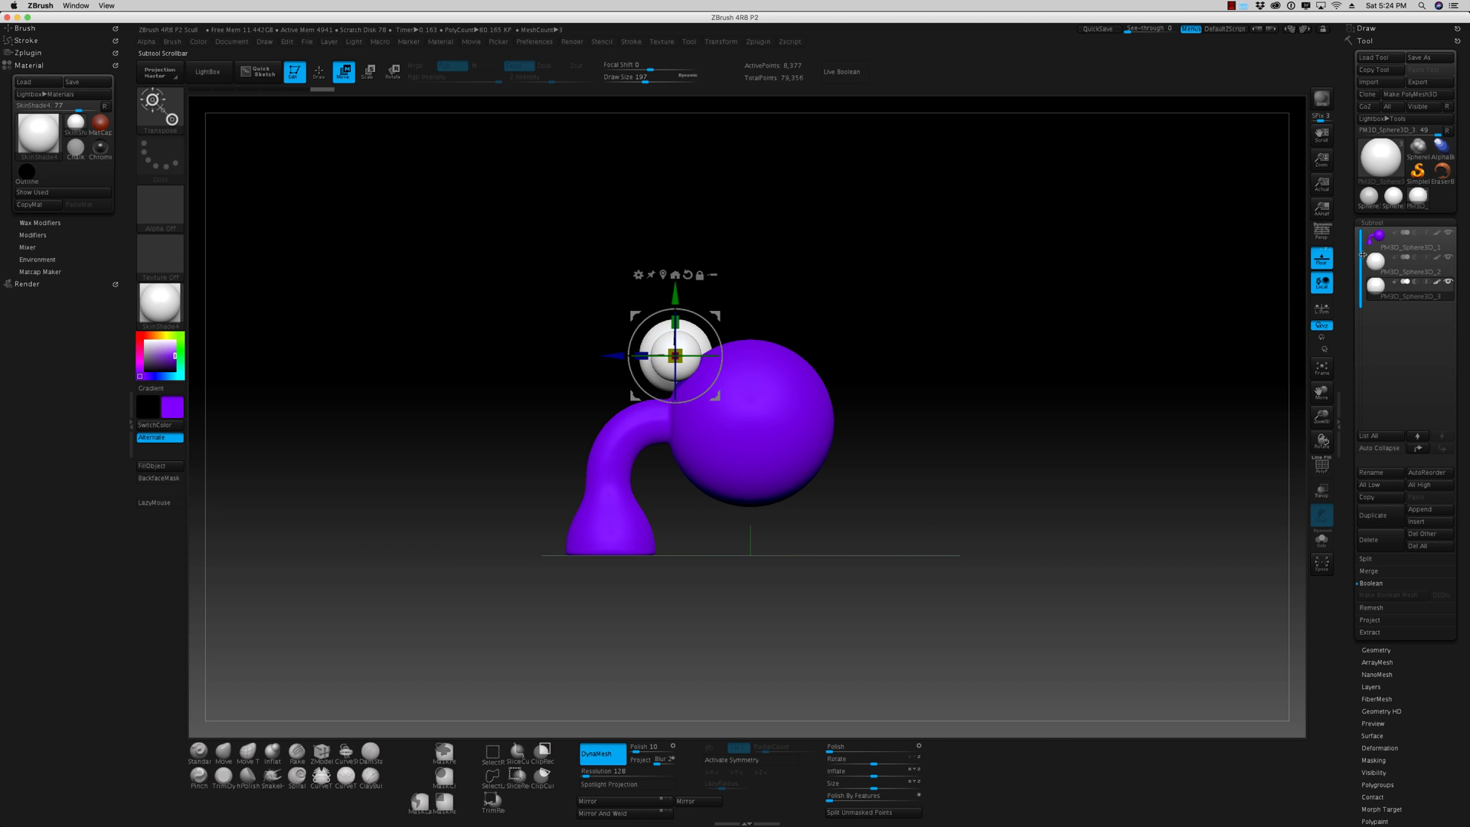
- Show the purple body's polyframe and assign the whole body to a single new polygroup
left_click(1382, 239)
mouse_move(985, 420)
left_mouse_down()
mouse_move(1042, 440)
mouse_move(997, 434)
left_mouse_up()
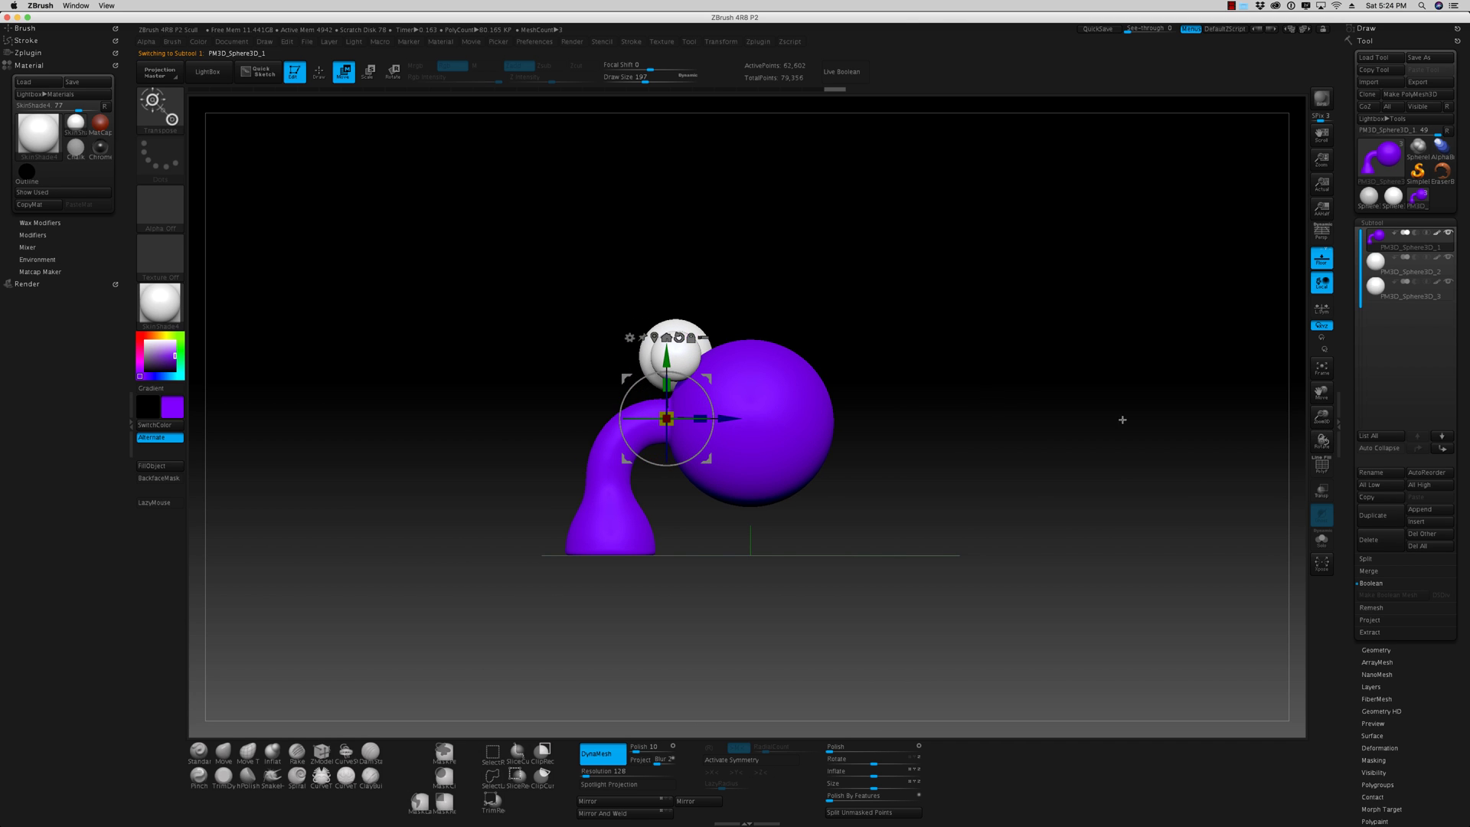
left_click(1322, 466)
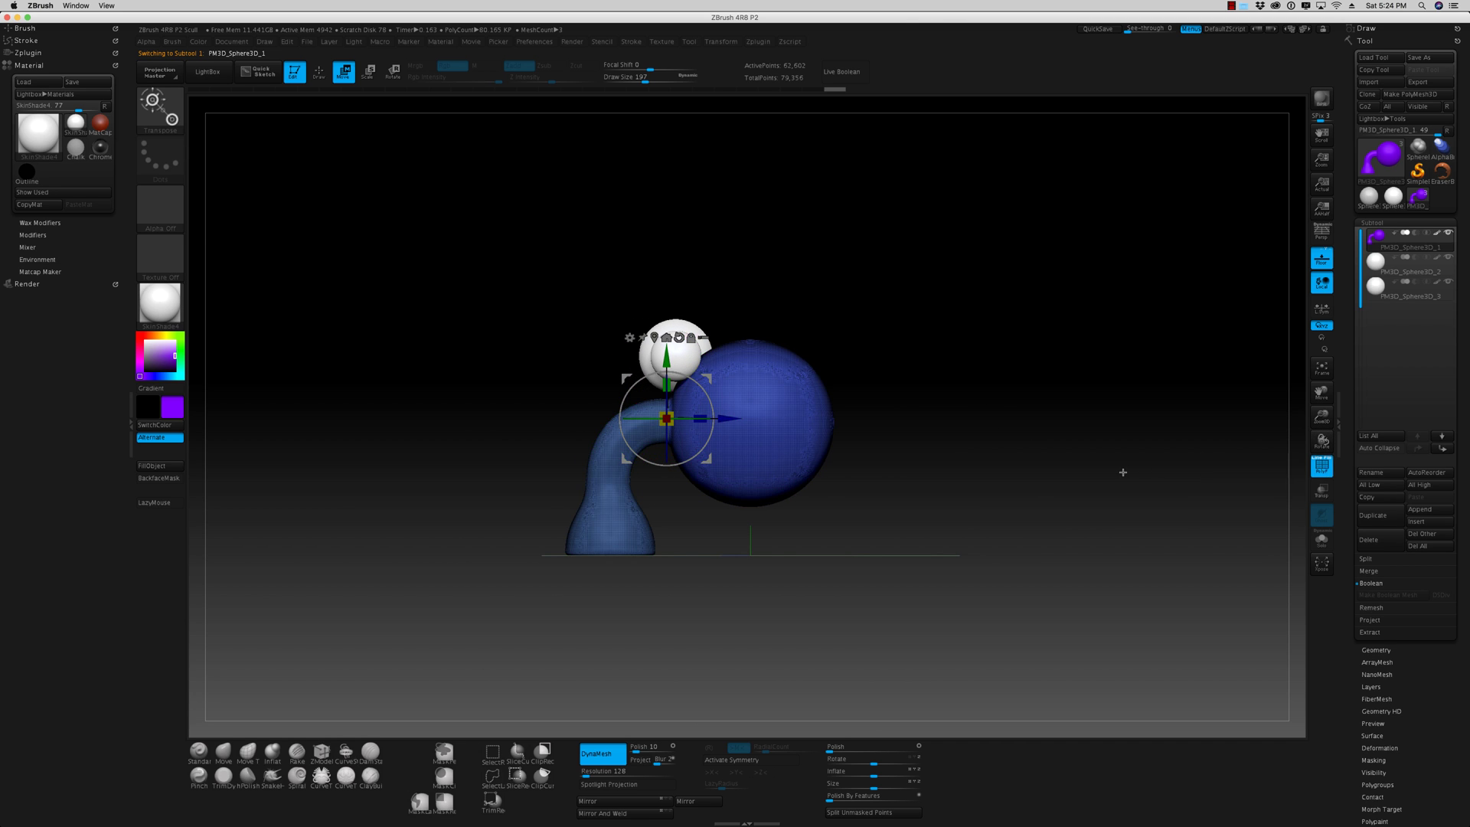
key("ctrl")
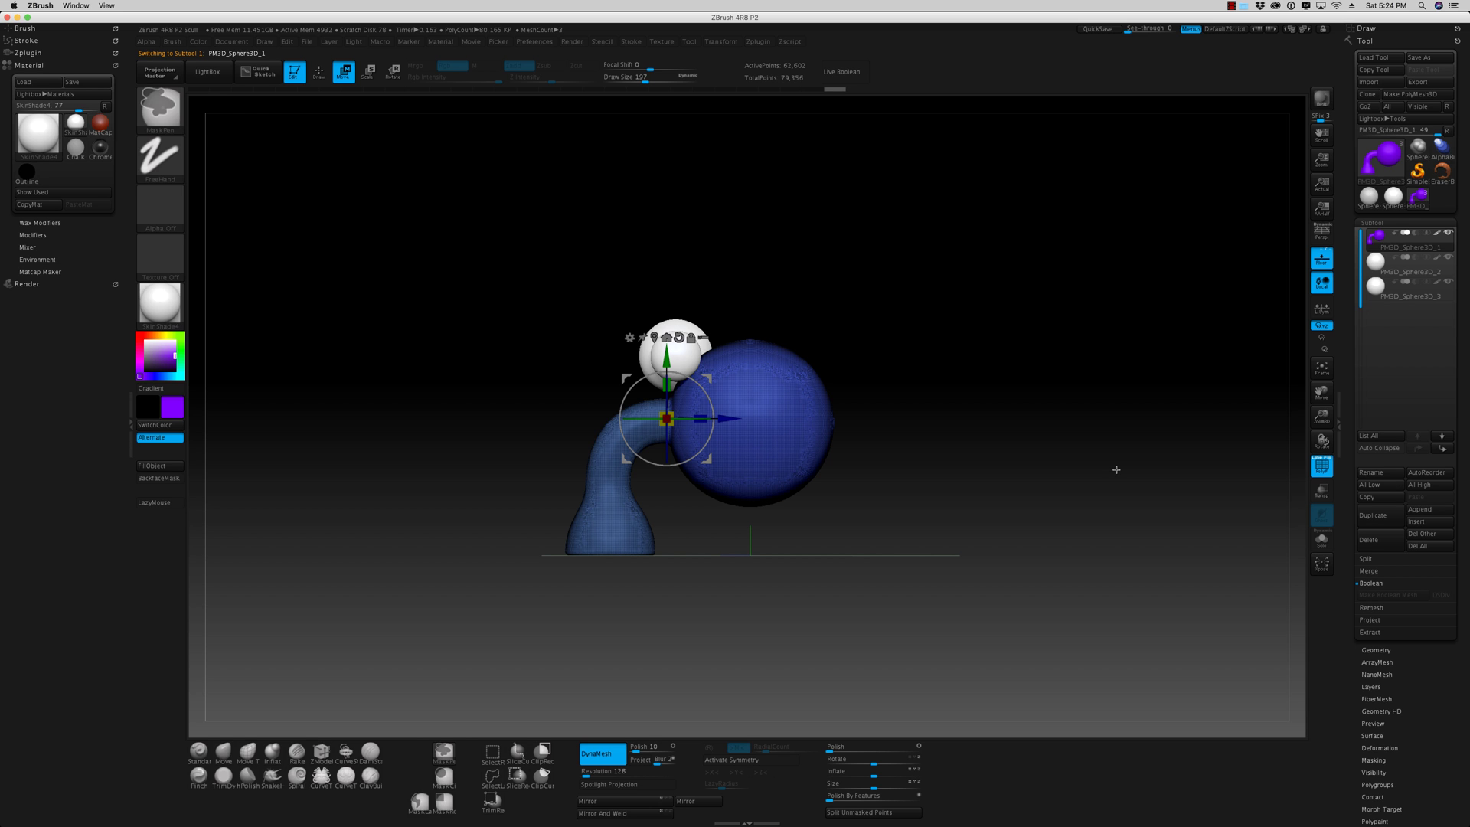
key("ctrl+w")
mouse_move(951, 438)
left_mouse_down()
mouse_move(975, 437)
mouse_move(957, 437)
left_mouse_up()
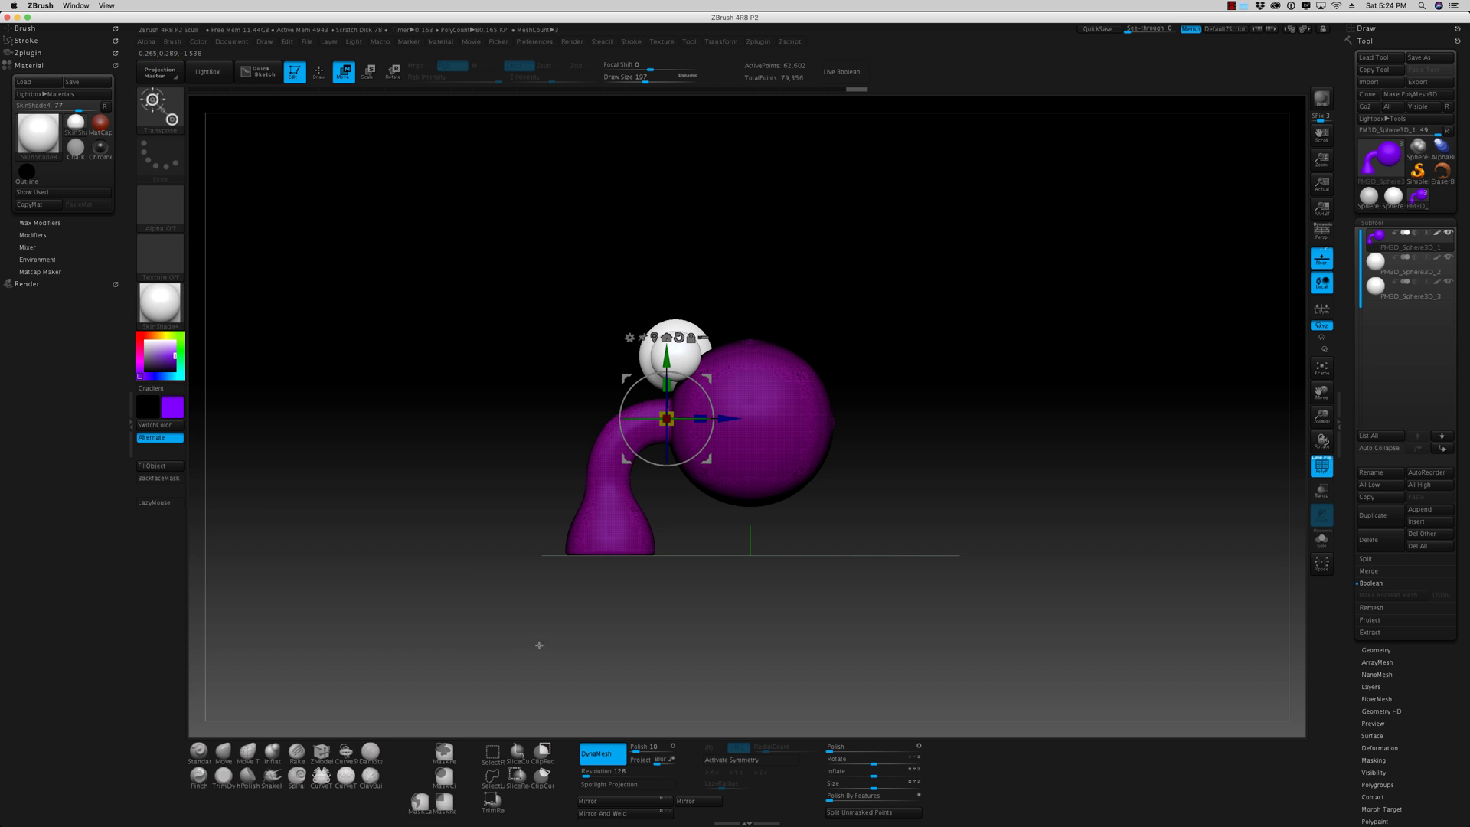
- Slice two vertical bands around the large sphere as separate polygroups with a rectangular slice
left_click(519, 778)
left_click(482, 798)
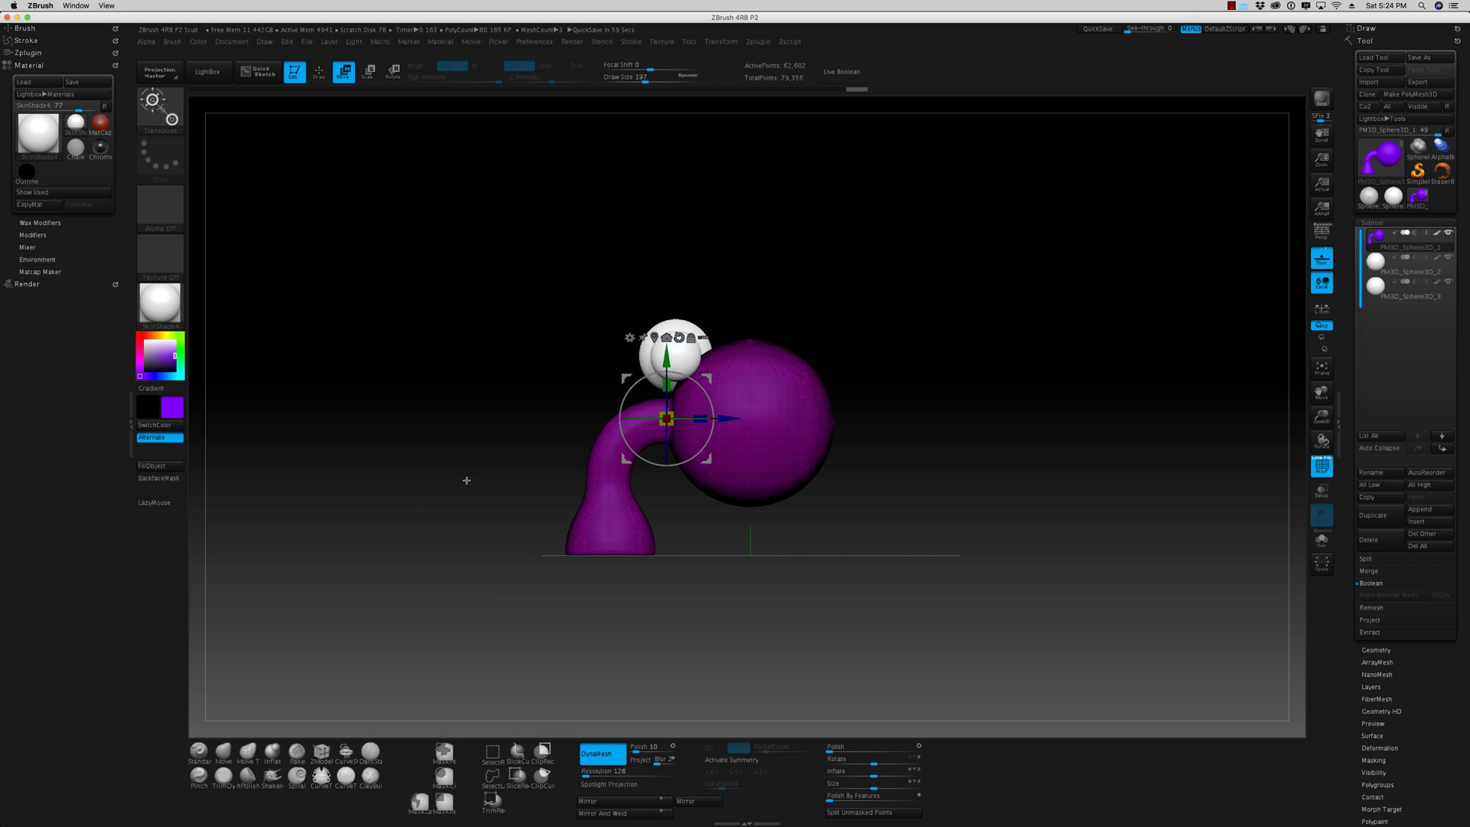
key("ctrl+shift")
left_click_drag(728, 288, 756, 580, "ctrl+shift")
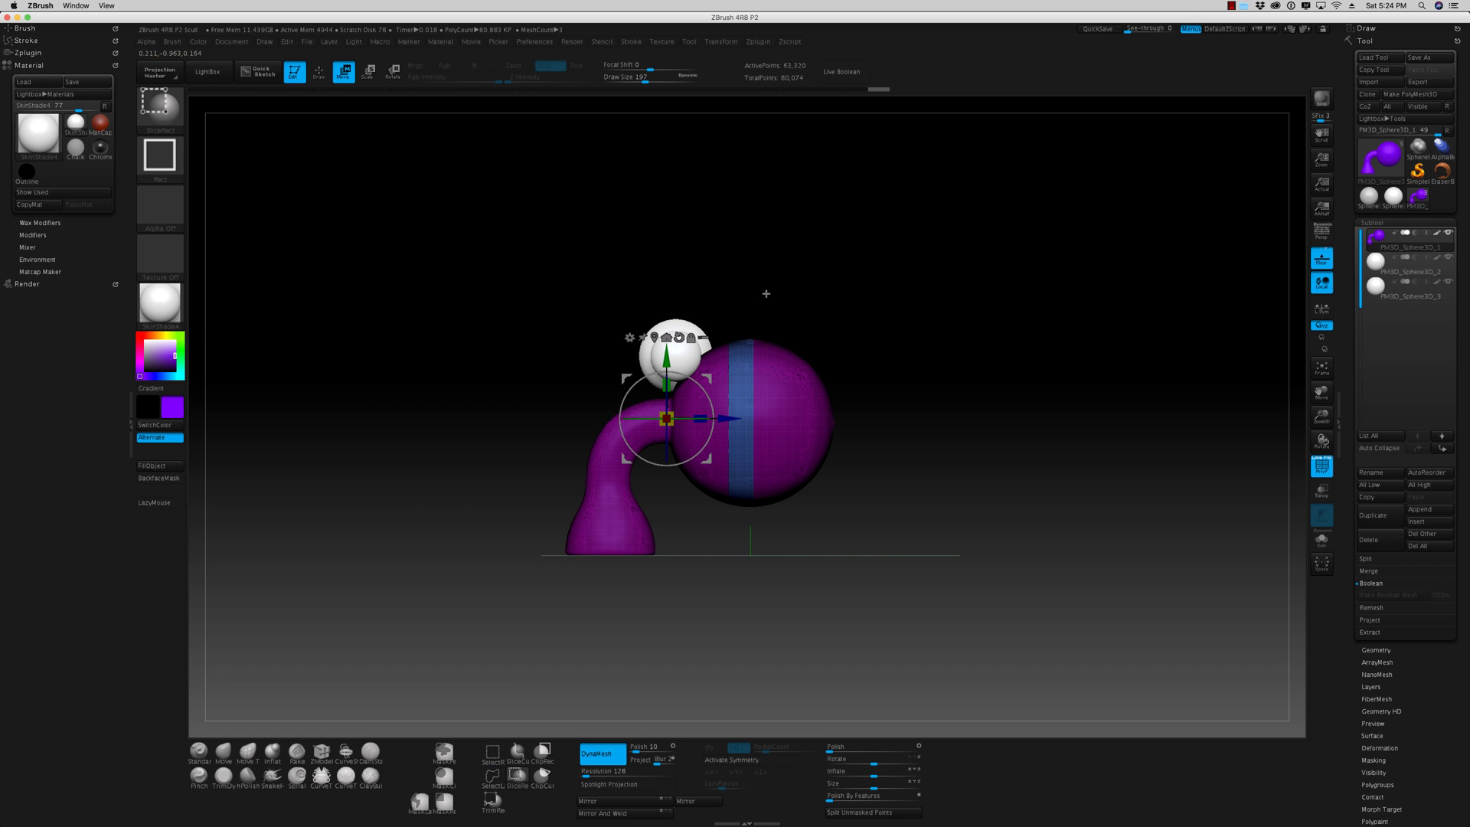
left_click_drag(766, 293, 794, 558, "ctrl+shift")
mouse_move(942, 548)
left_mouse_down()
mouse_move(953, 539)
mouse_move(939, 554)
mouse_move(955, 557)
mouse_move(962, 541)
mouse_move(947, 554)
left_mouse_up()
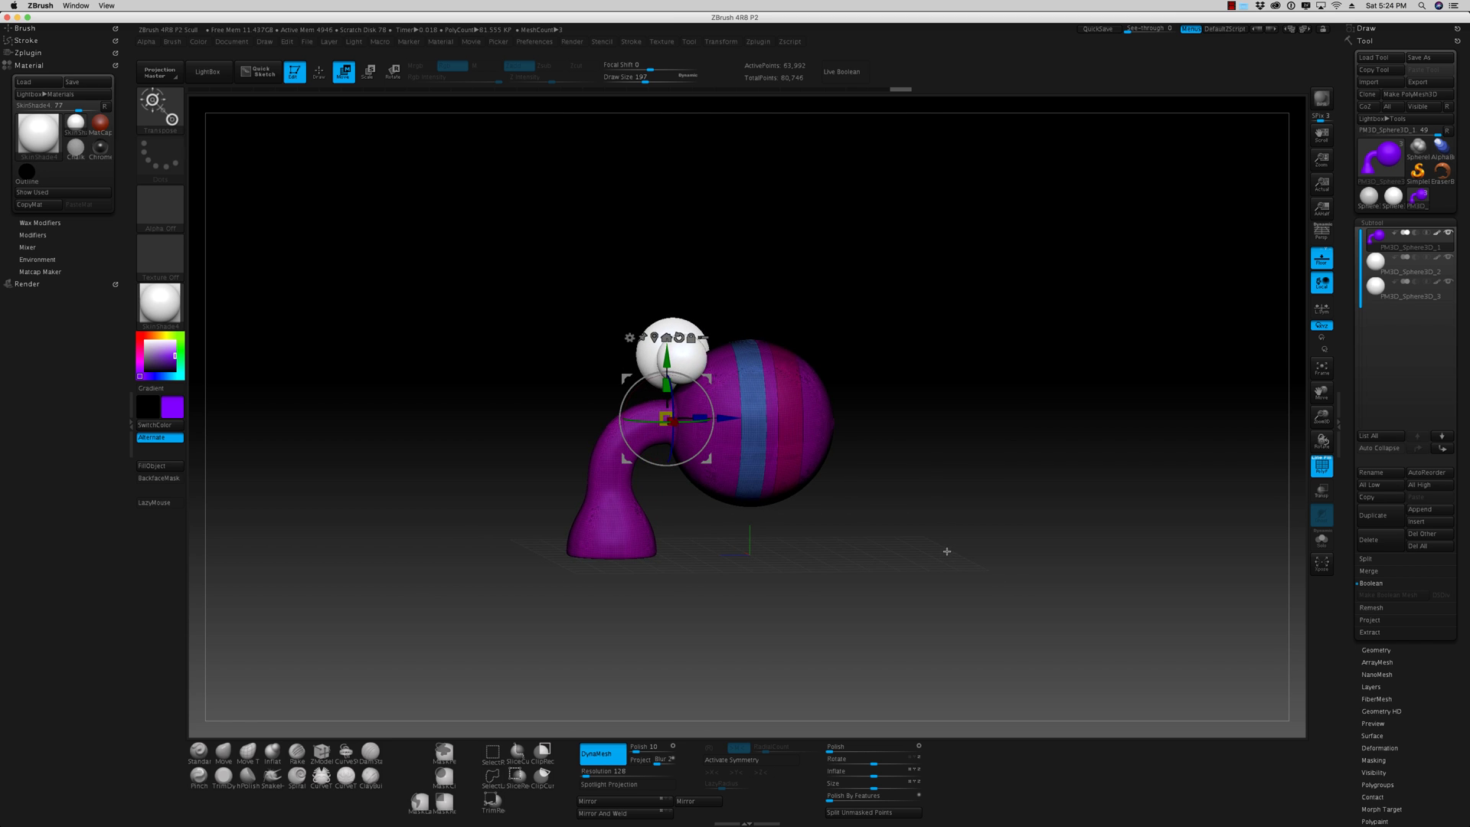
mouse_move(948, 554)
left_mouse_down()
mouse_move(934, 554)
mouse_move(955, 552)
left_mouse_up()
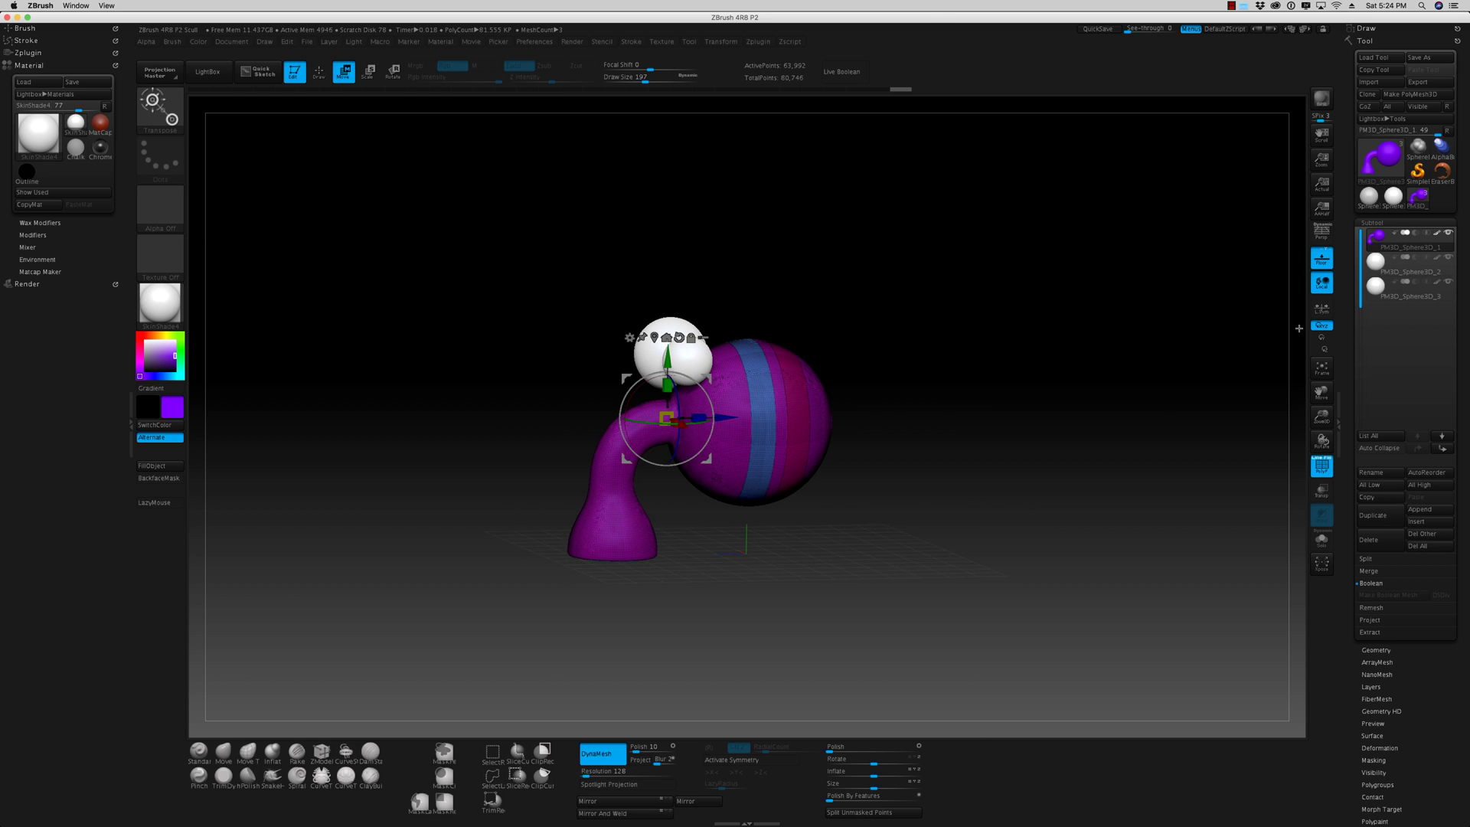
- Enable the Groups option in the body's DynaMesh settings and hide the polyframe
left_click(1376, 650)
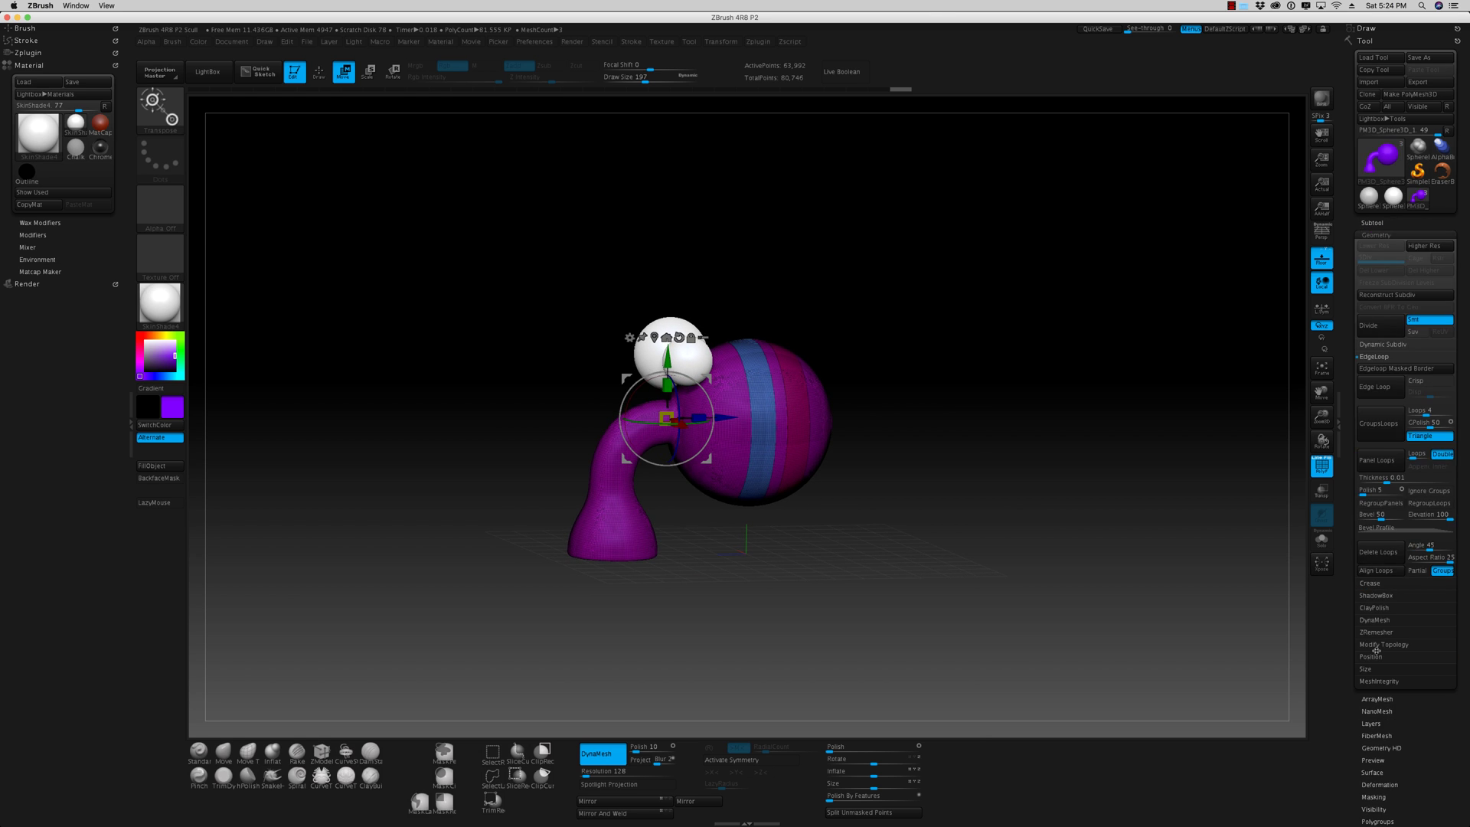
left_click(1375, 621)
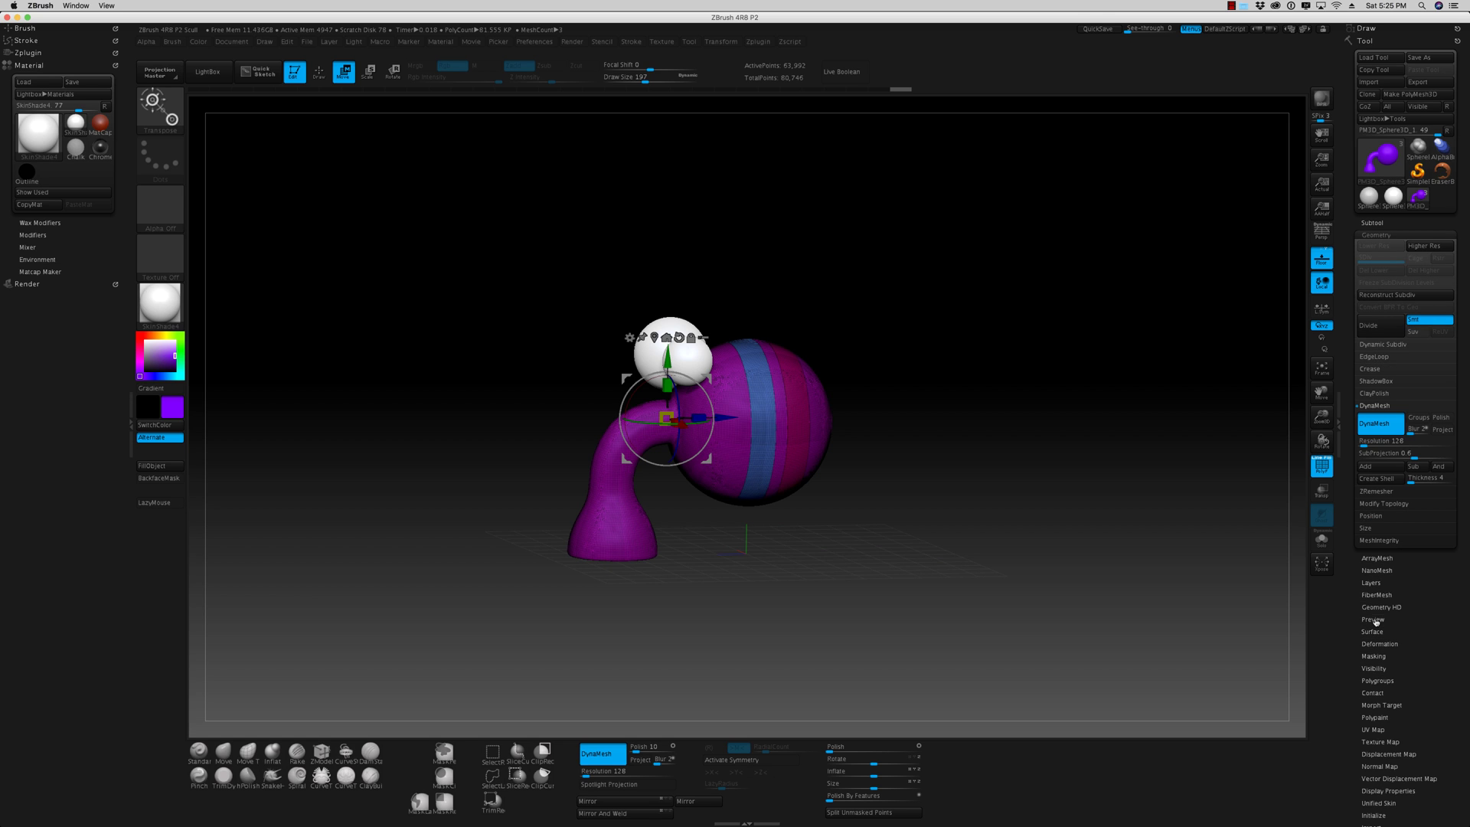
left_click(1417, 417)
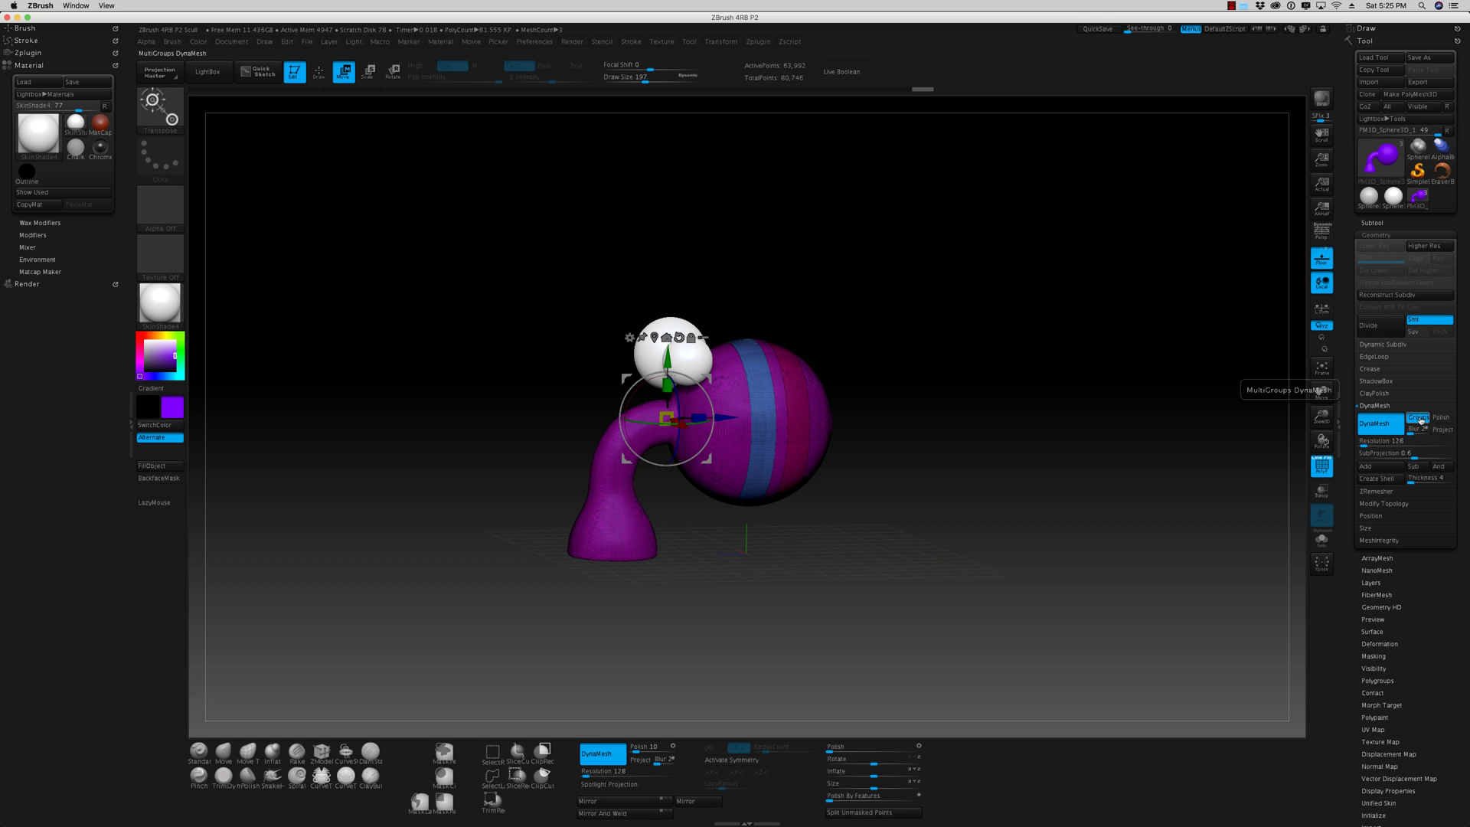
left_click(1320, 470)
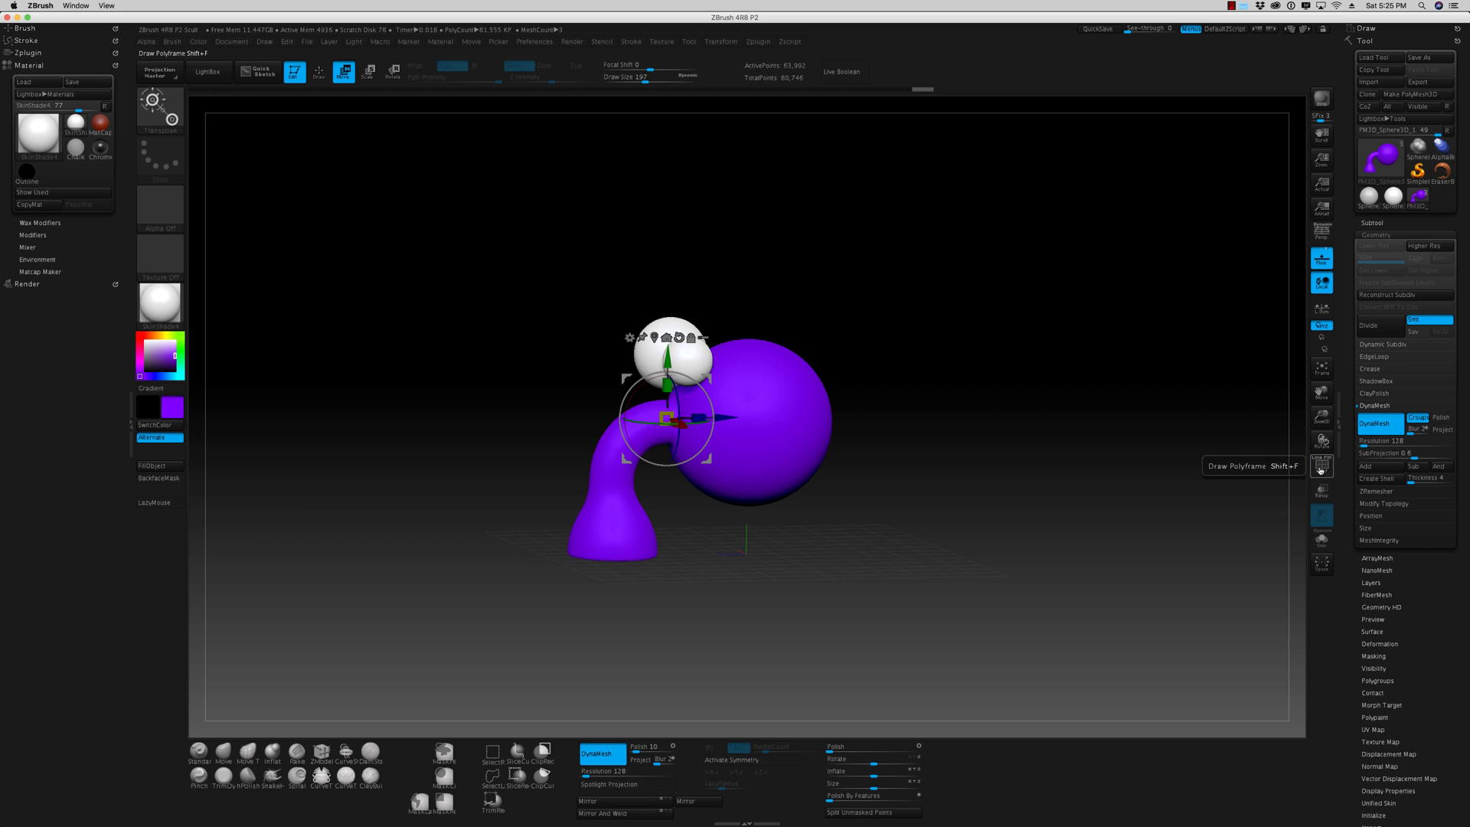
- Smooth the purple body twice with a strong Polish By Features
left_click_drag(1056, 501, 1016, 561, "alt")
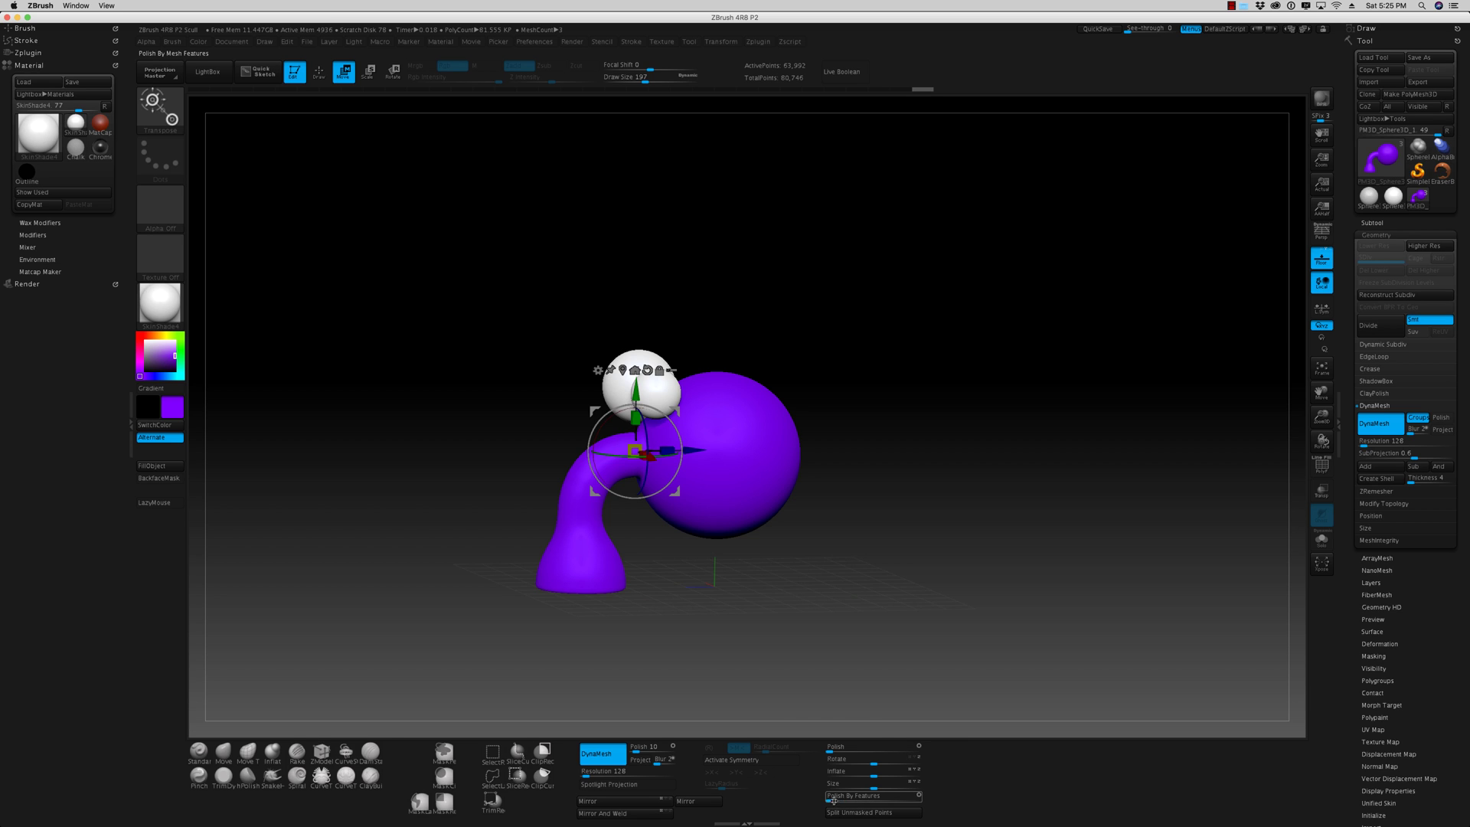
left_click_drag(833, 801, 925, 804)
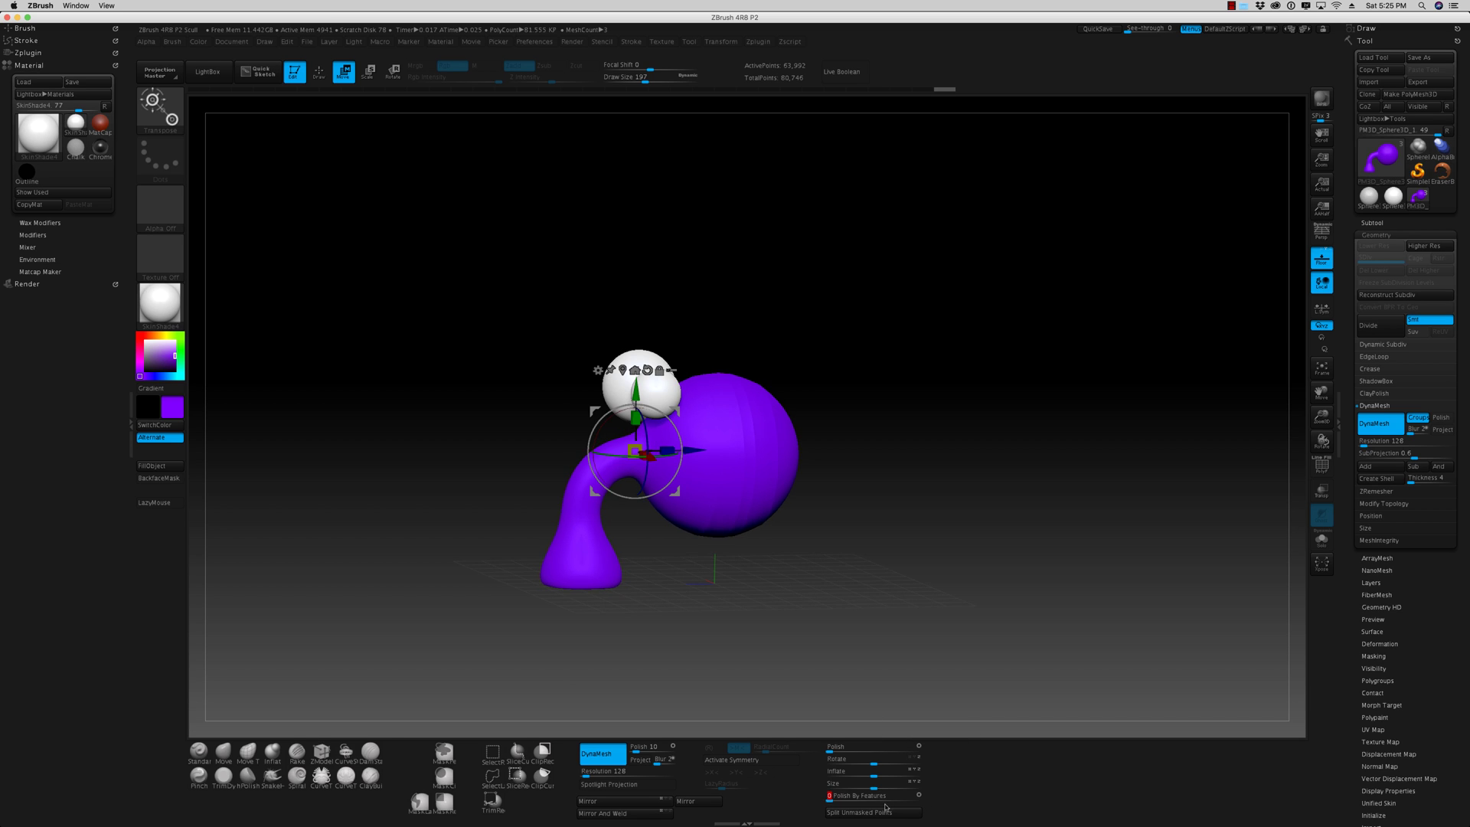
left_click_drag(832, 802, 941, 807)
mouse_move(898, 620)
left_mouse_down()
mouse_move(908, 672)
mouse_move(903, 522)
mouse_move(883, 605)
mouse_move(893, 623)
mouse_move(929, 617)
mouse_move(882, 604)
left_mouse_up()
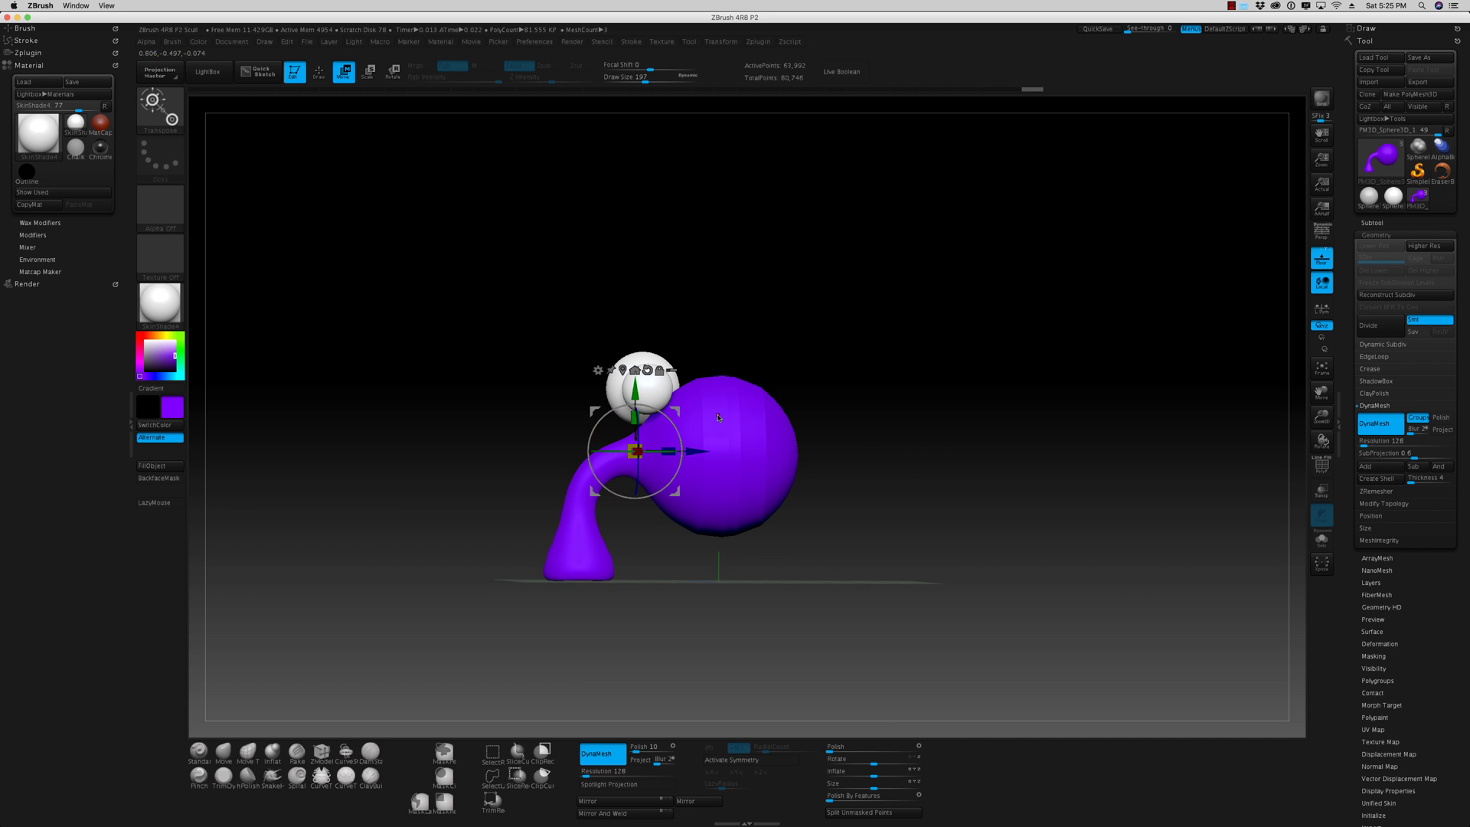
left_click_drag(855, 504, 900, 518)
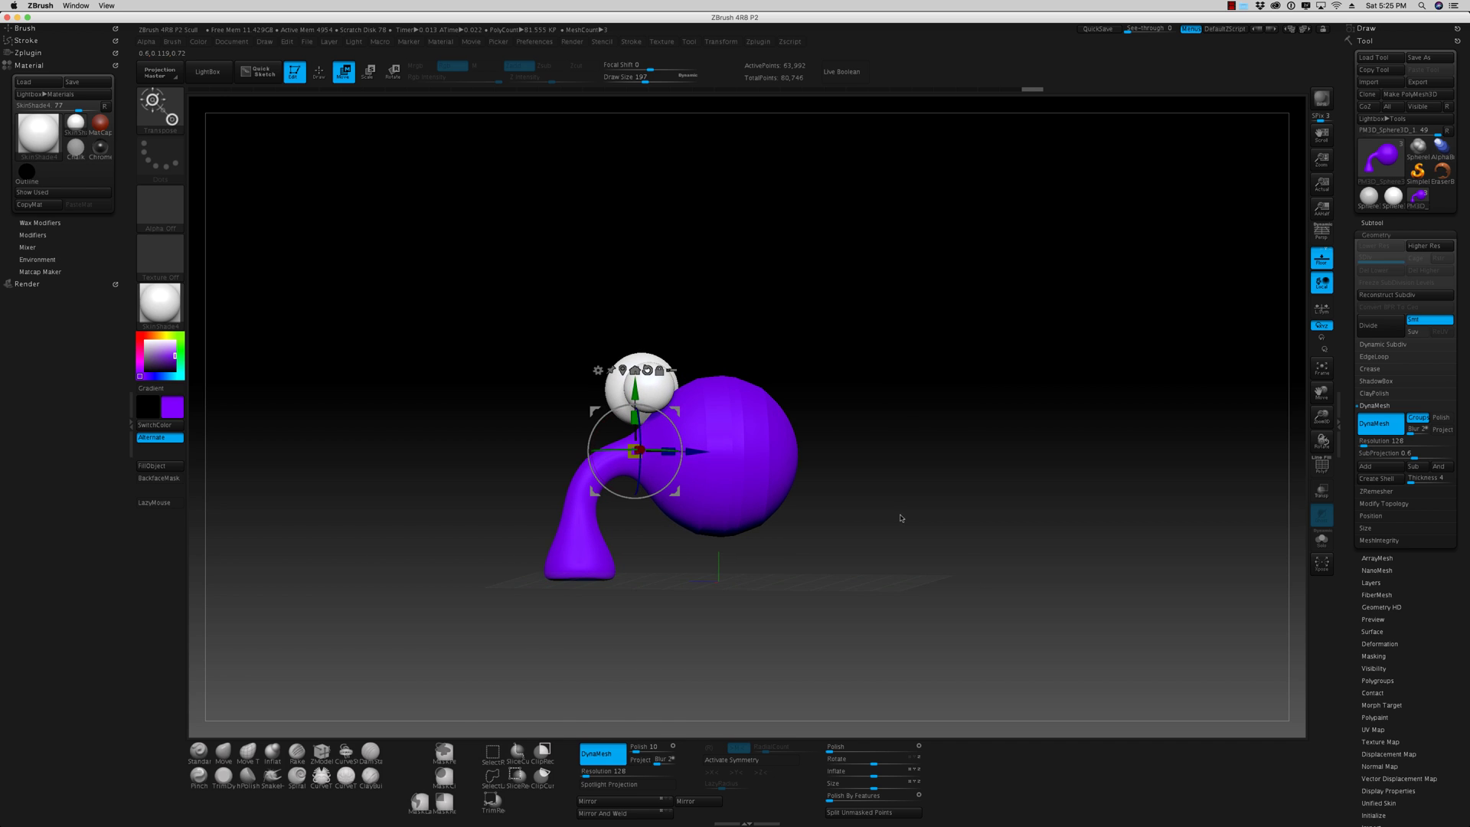
left_click(784, 460, "alt")
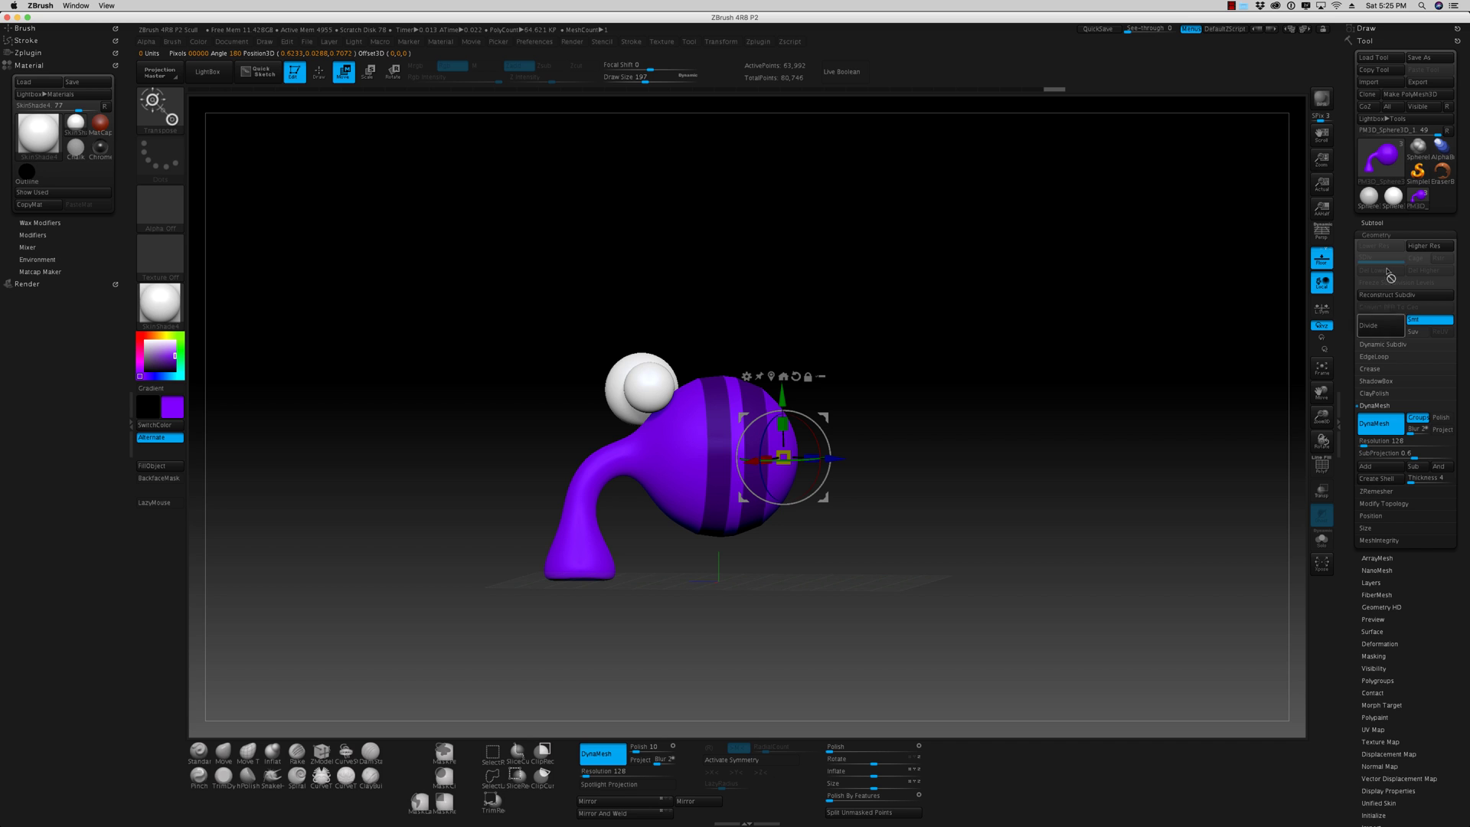
left_click(1351, 223)
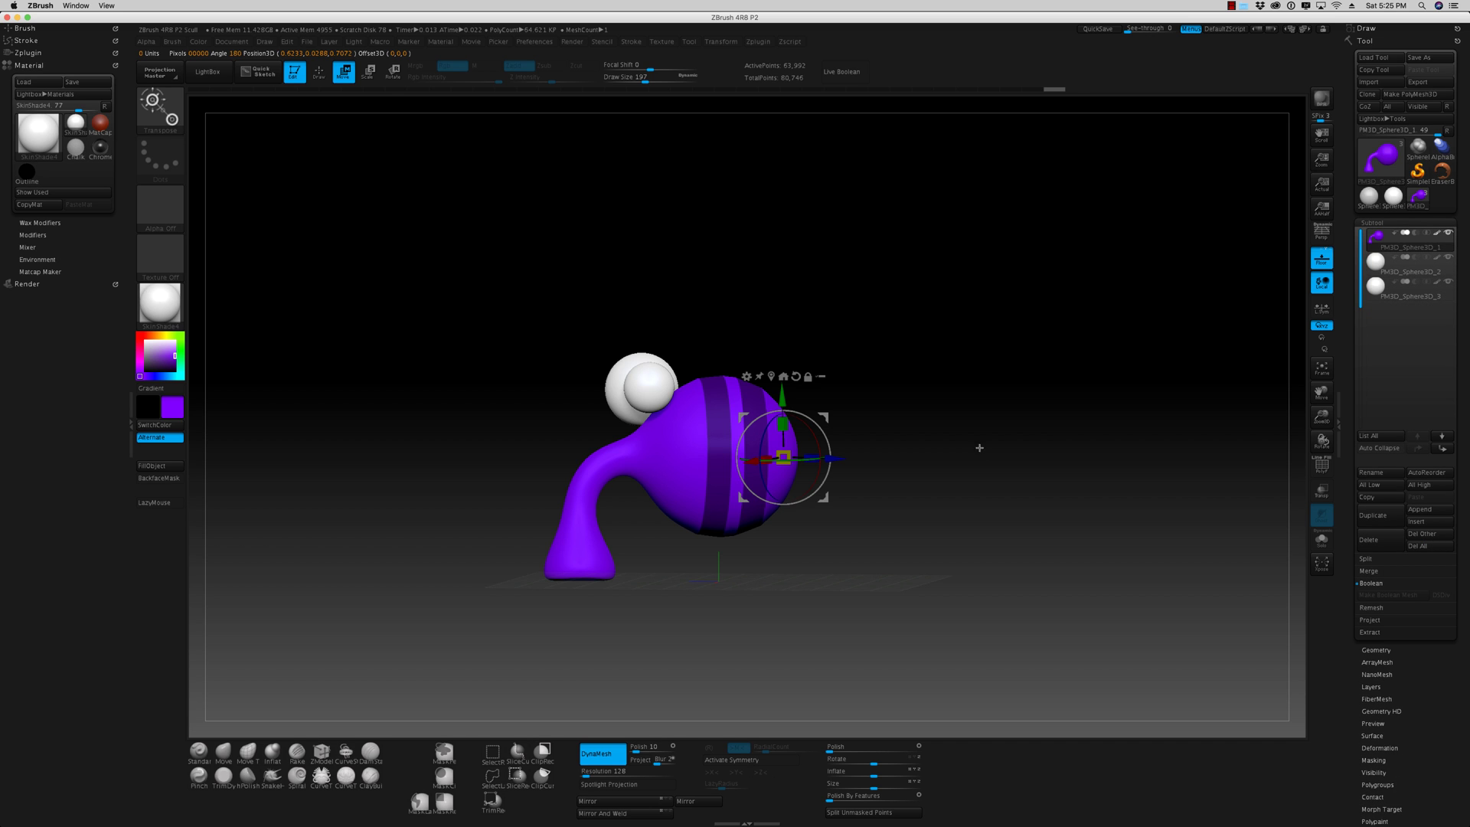
left_click_drag(923, 425, 972, 485, "ctrl")
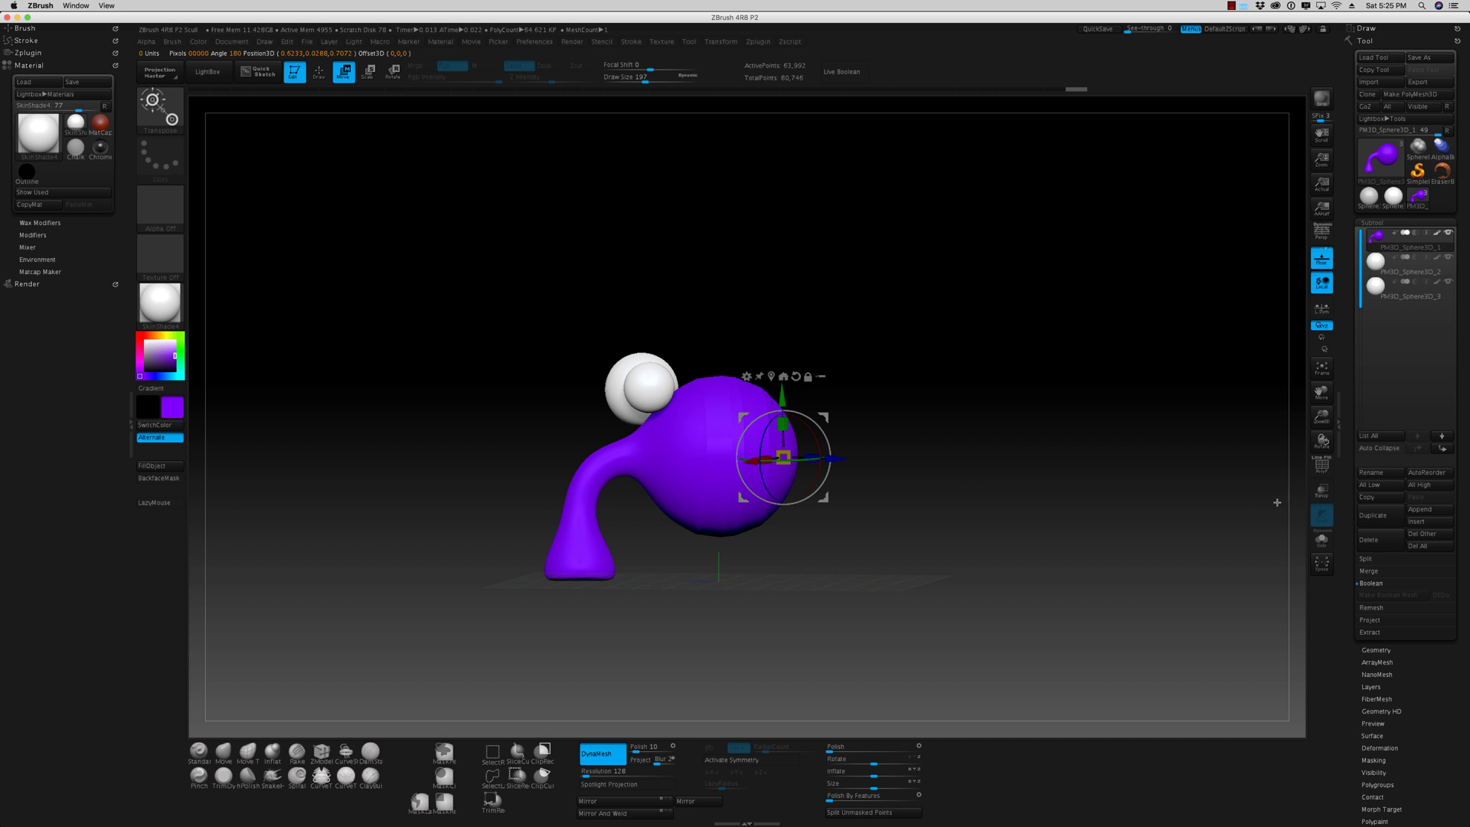
- Show the polyframe, isolate the two band polygroups by hiding the rest of the body, and clear the mask
left_click(1321, 464)
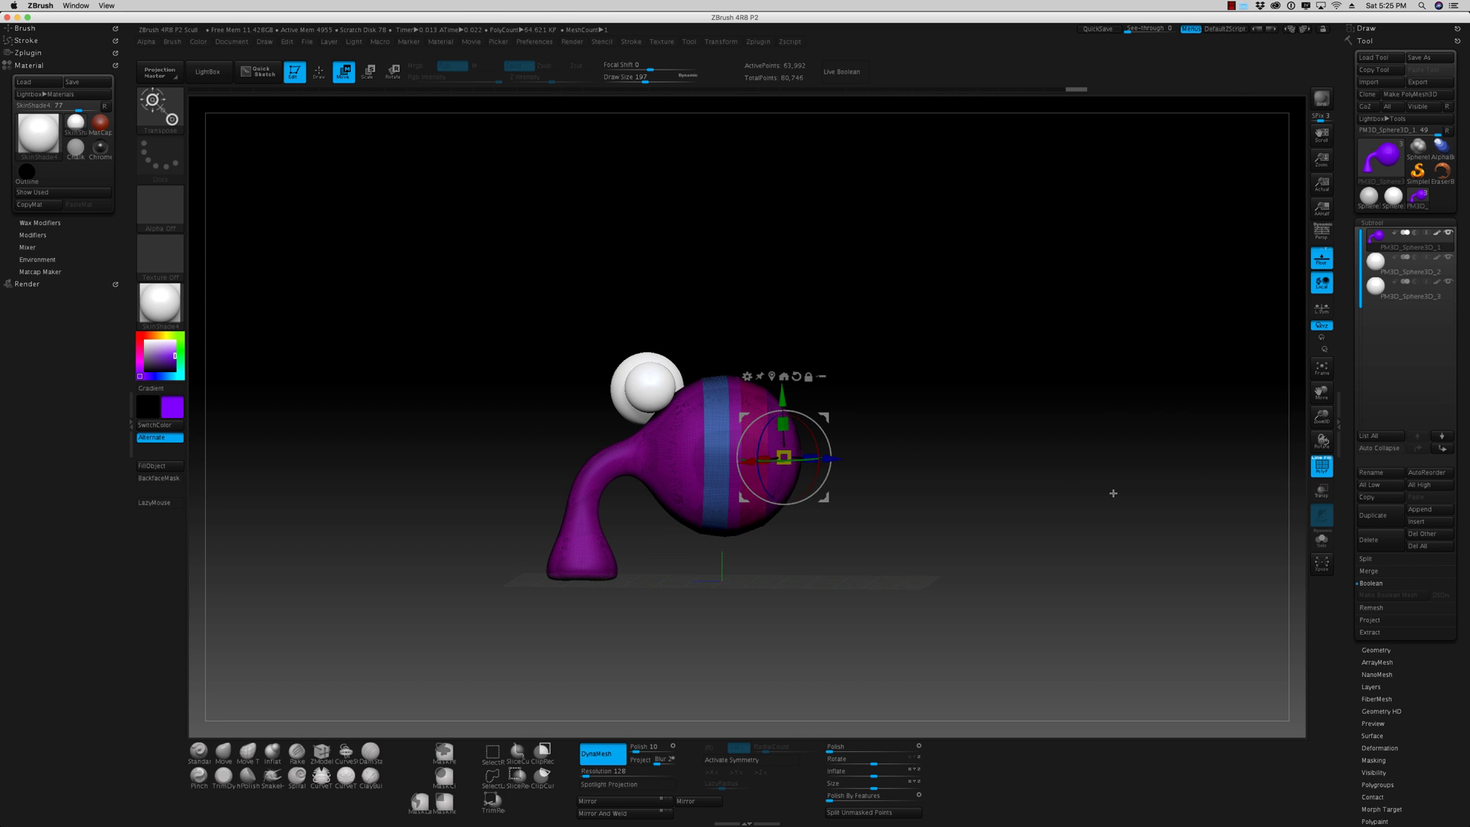
left_click(681, 429)
left_click(322, 80)
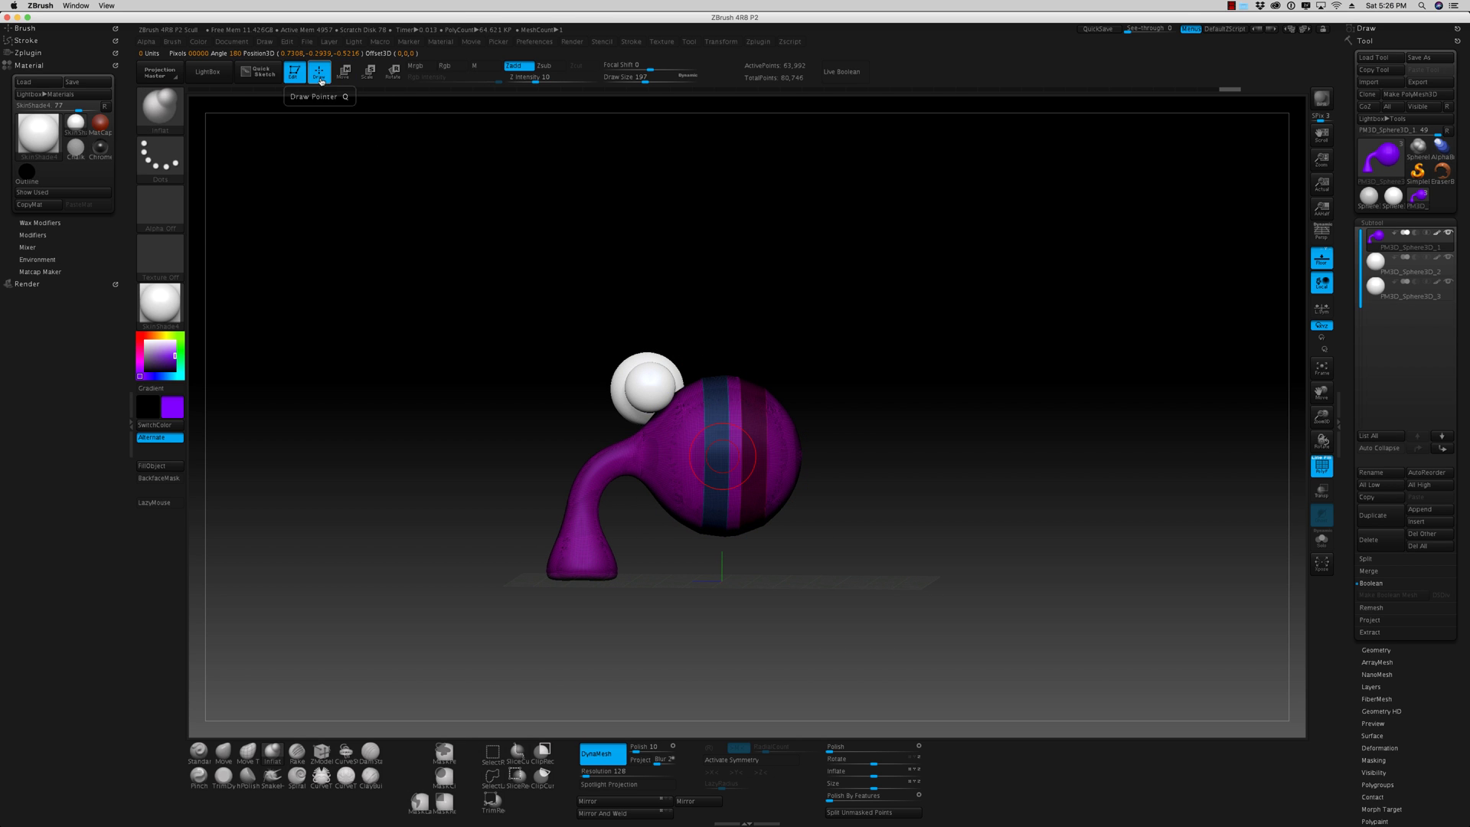
left_click(676, 459, "ctrl+shift")
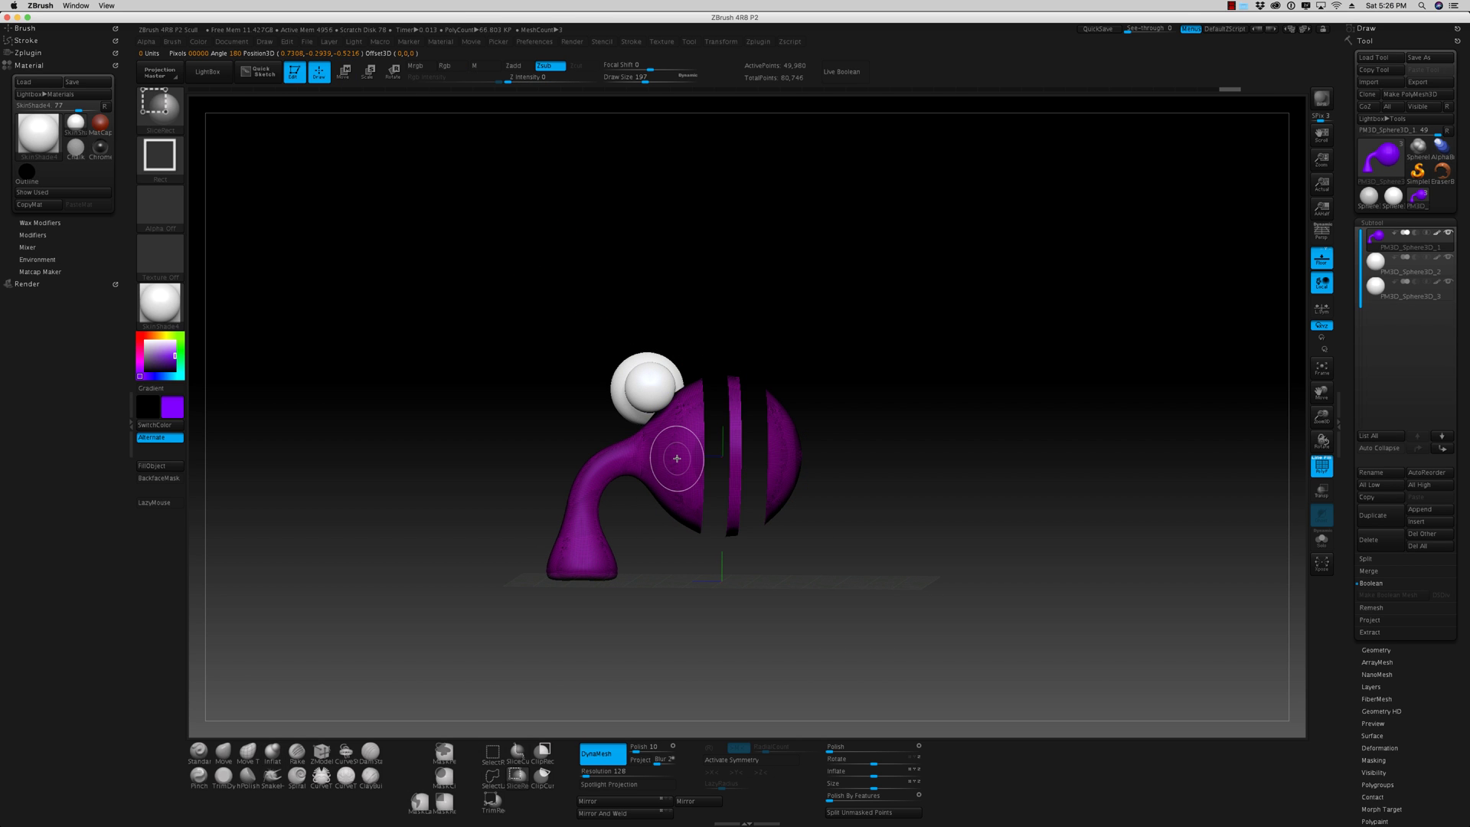
left_click(677, 459, "ctrl+shift")
mouse_move(858, 469)
left_mouse_down()
mouse_move(890, 480)
mouse_move(876, 472)
left_mouse_up()
mouse_move(850, 366)
left_mouse_down("ctrl")
mouse_move(984, 514)
mouse_move(921, 498)
mouse_move(962, 486)
mouse_move(935, 498)
mouse_move(881, 486)
left_mouse_up("ctrl")
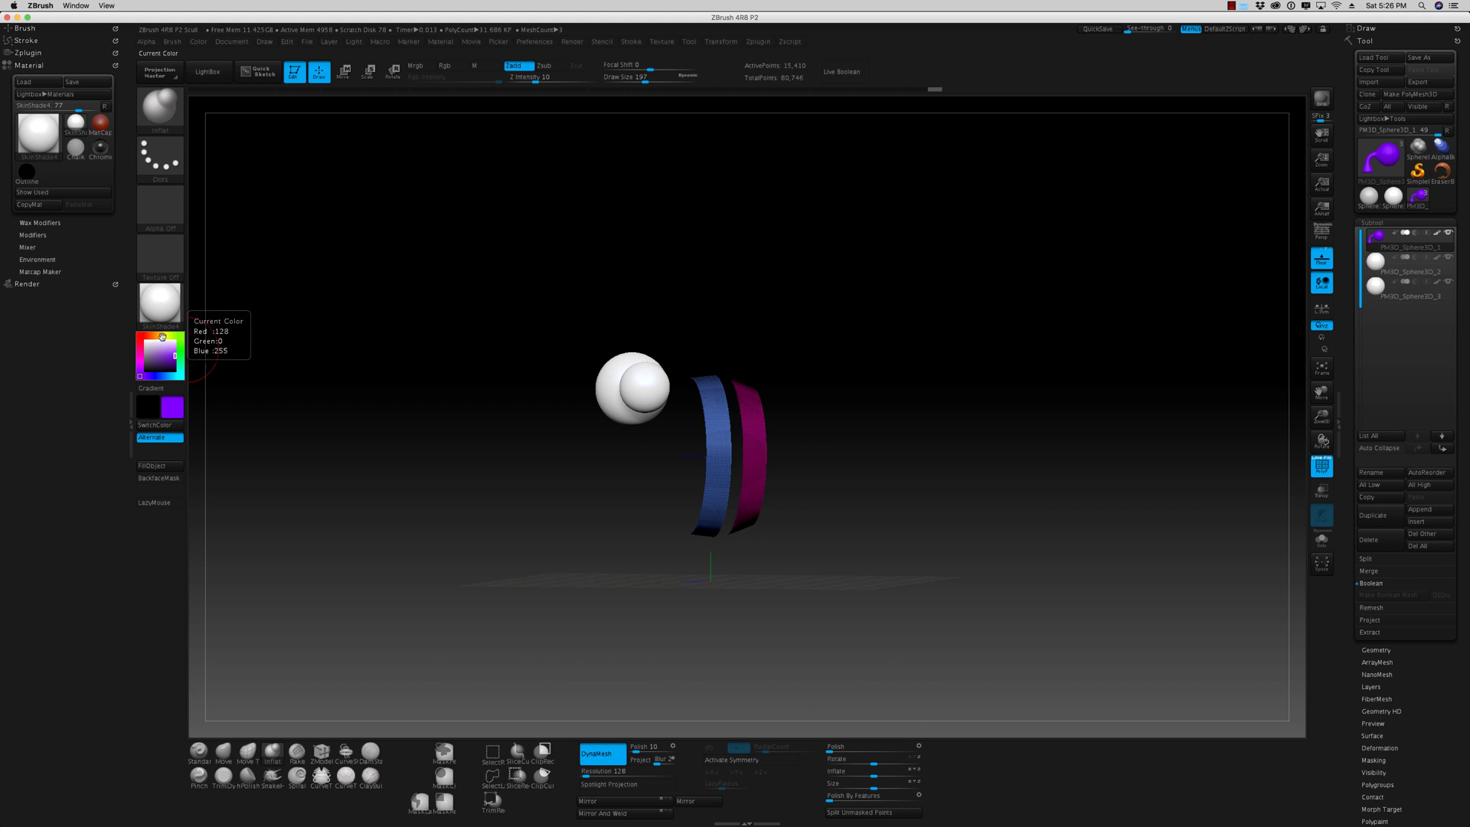
- Fill the two isolated bands with magenta and hide the polyframe
left_click(140, 356)
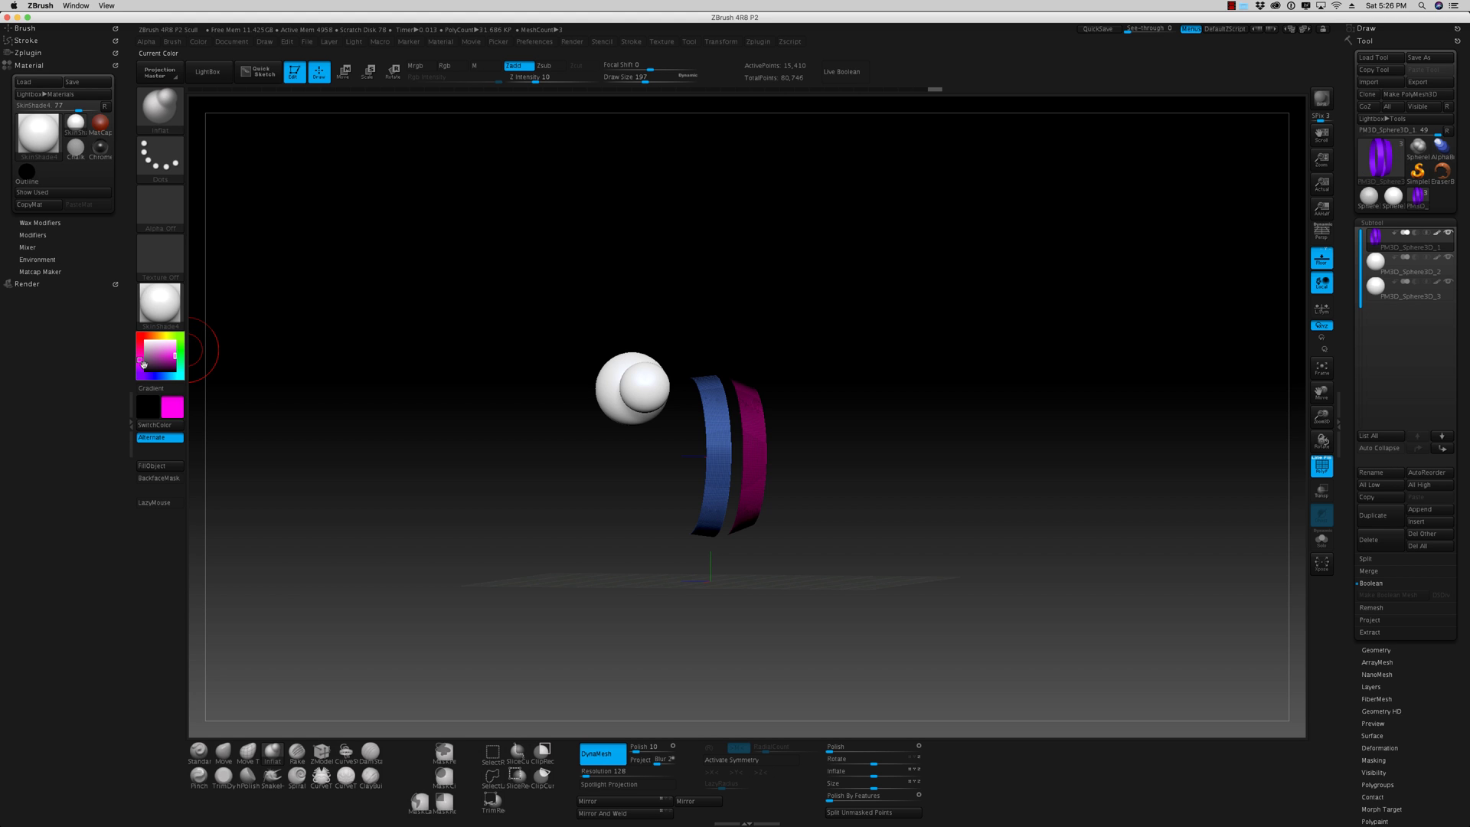
left_click(156, 466)
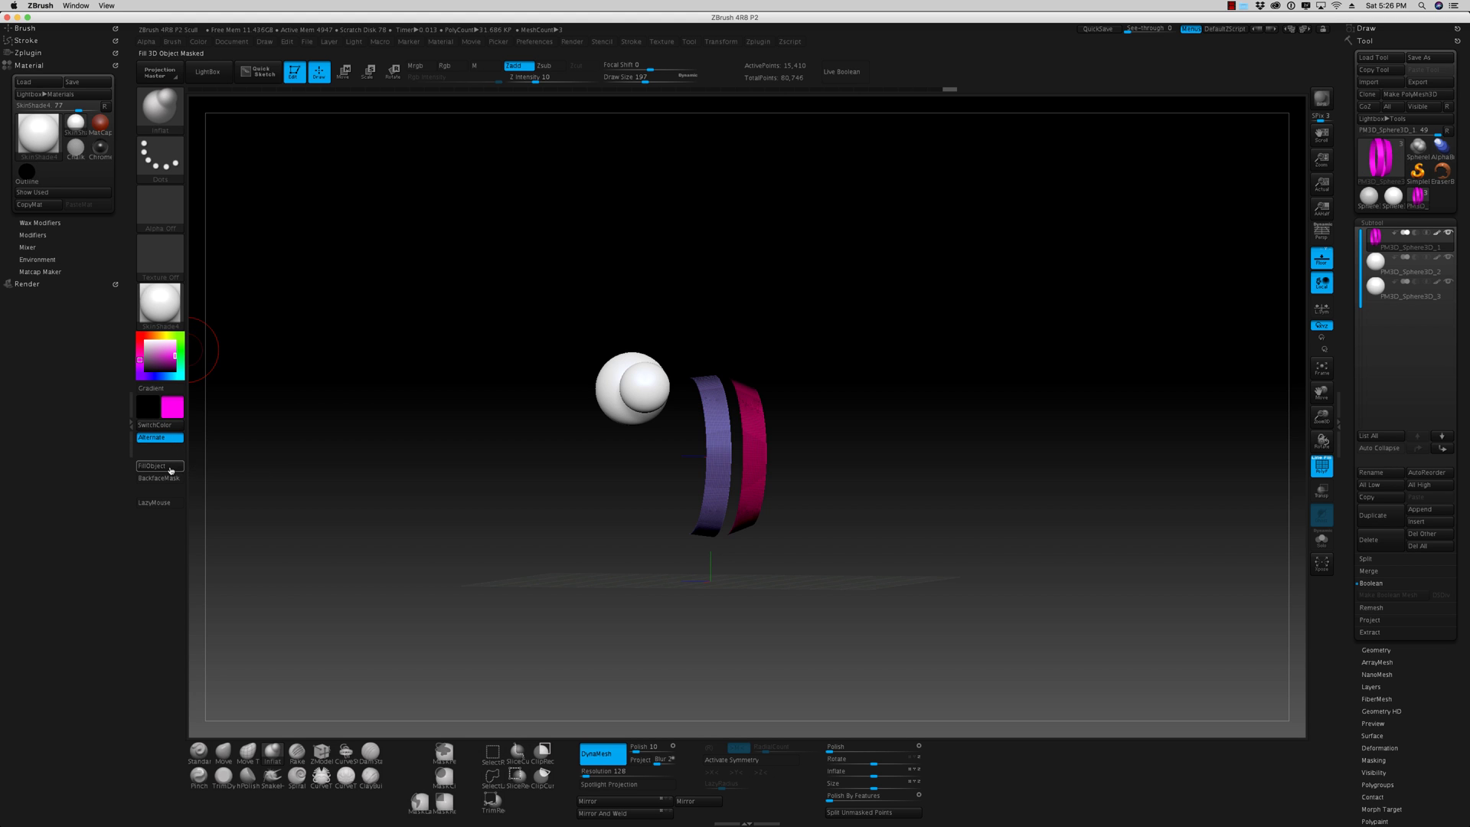
left_click(1326, 474)
mouse_move(1066, 508)
left_mouse_down()
mouse_move(1059, 542)
mouse_move(1041, 517)
mouse_move(1053, 518)
left_mouse_up()
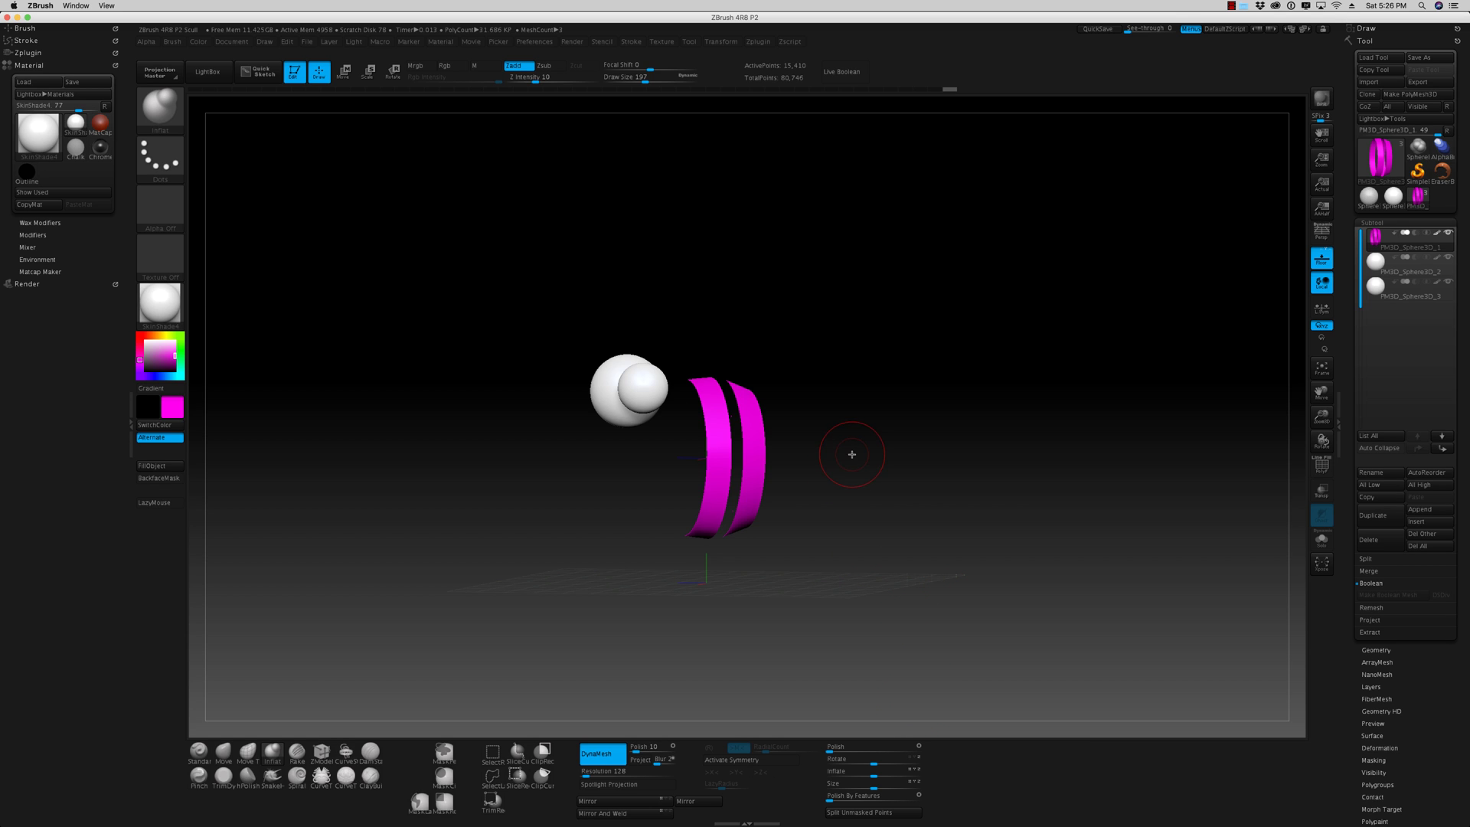
- Mask the magenta bands, unhide the whole body and split the unmasked points into a separate subtool
left_click_drag(839, 313, 663, 617, "ctrl")
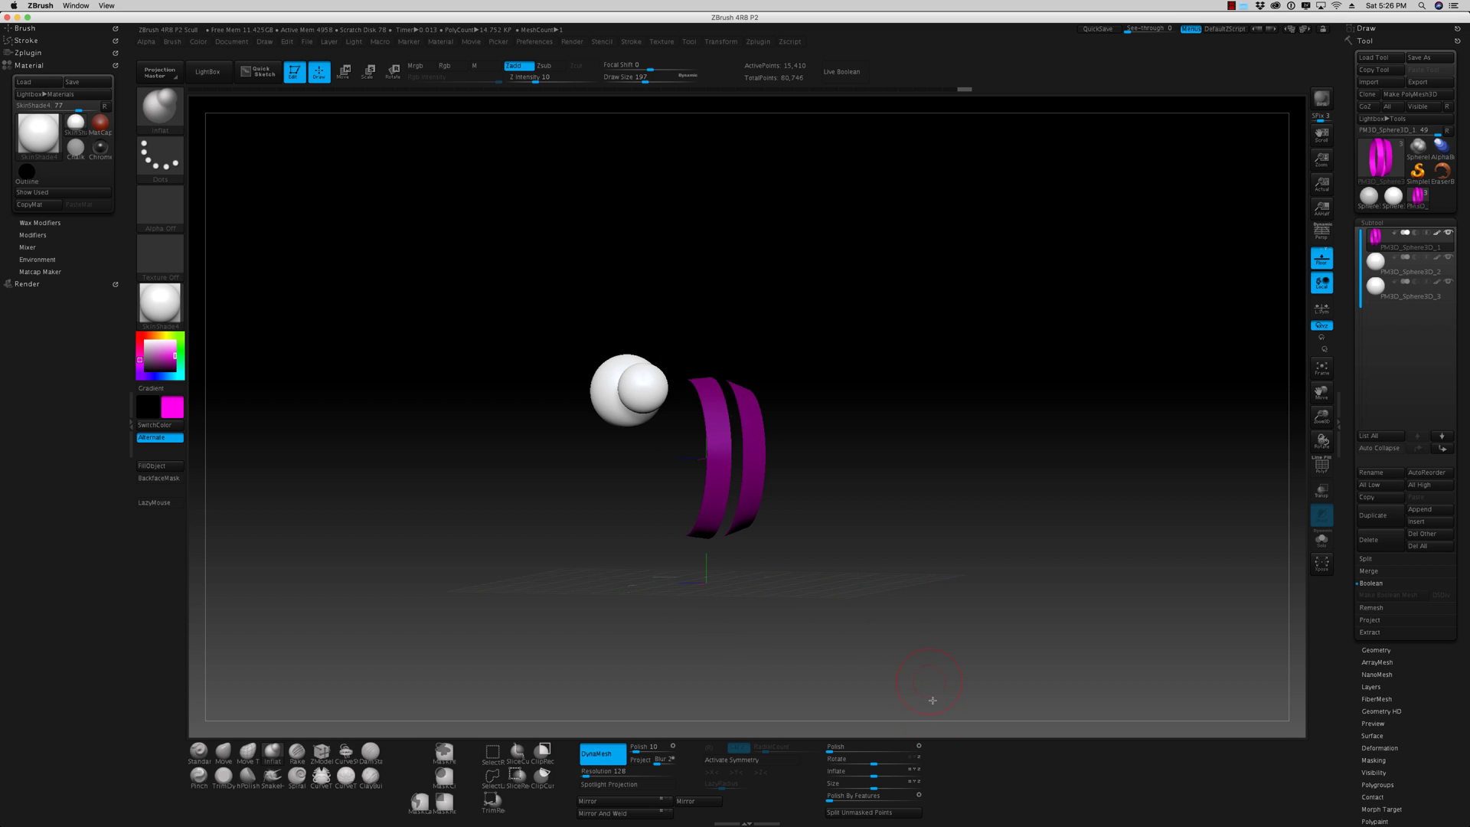
left_click(888, 812)
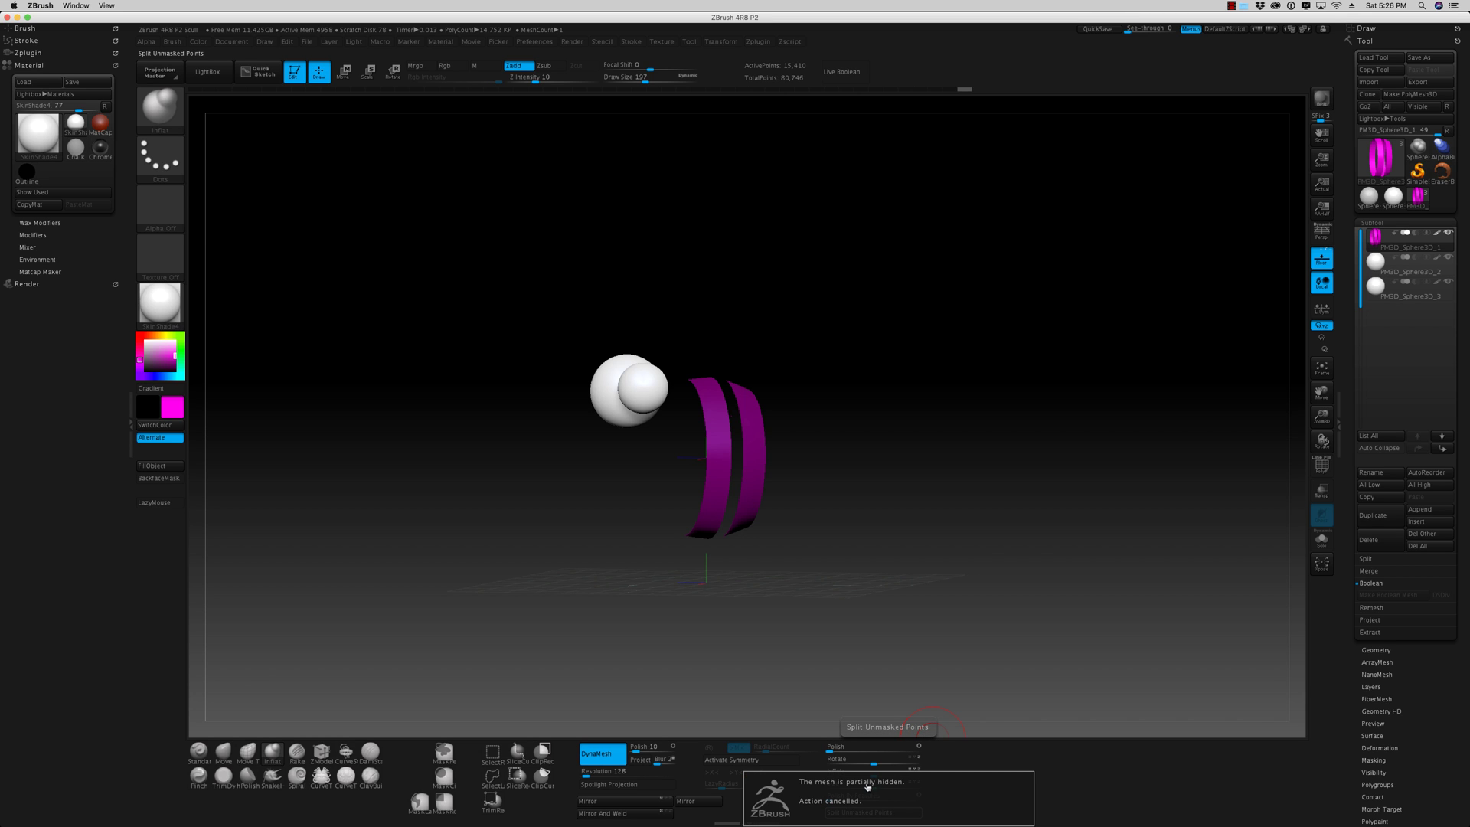
left_click(987, 420, "ctrl+shift")
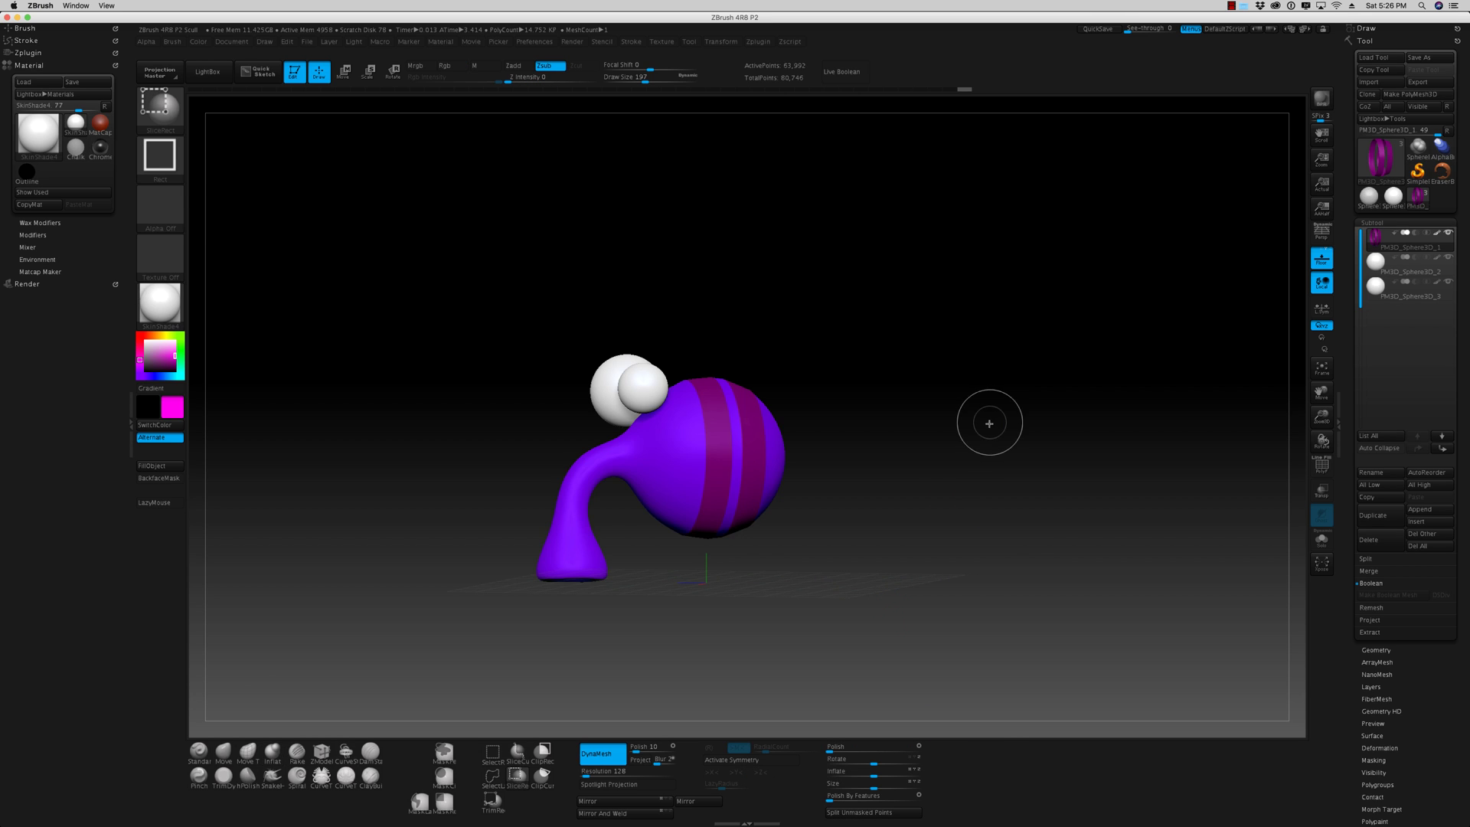
left_click(861, 812)
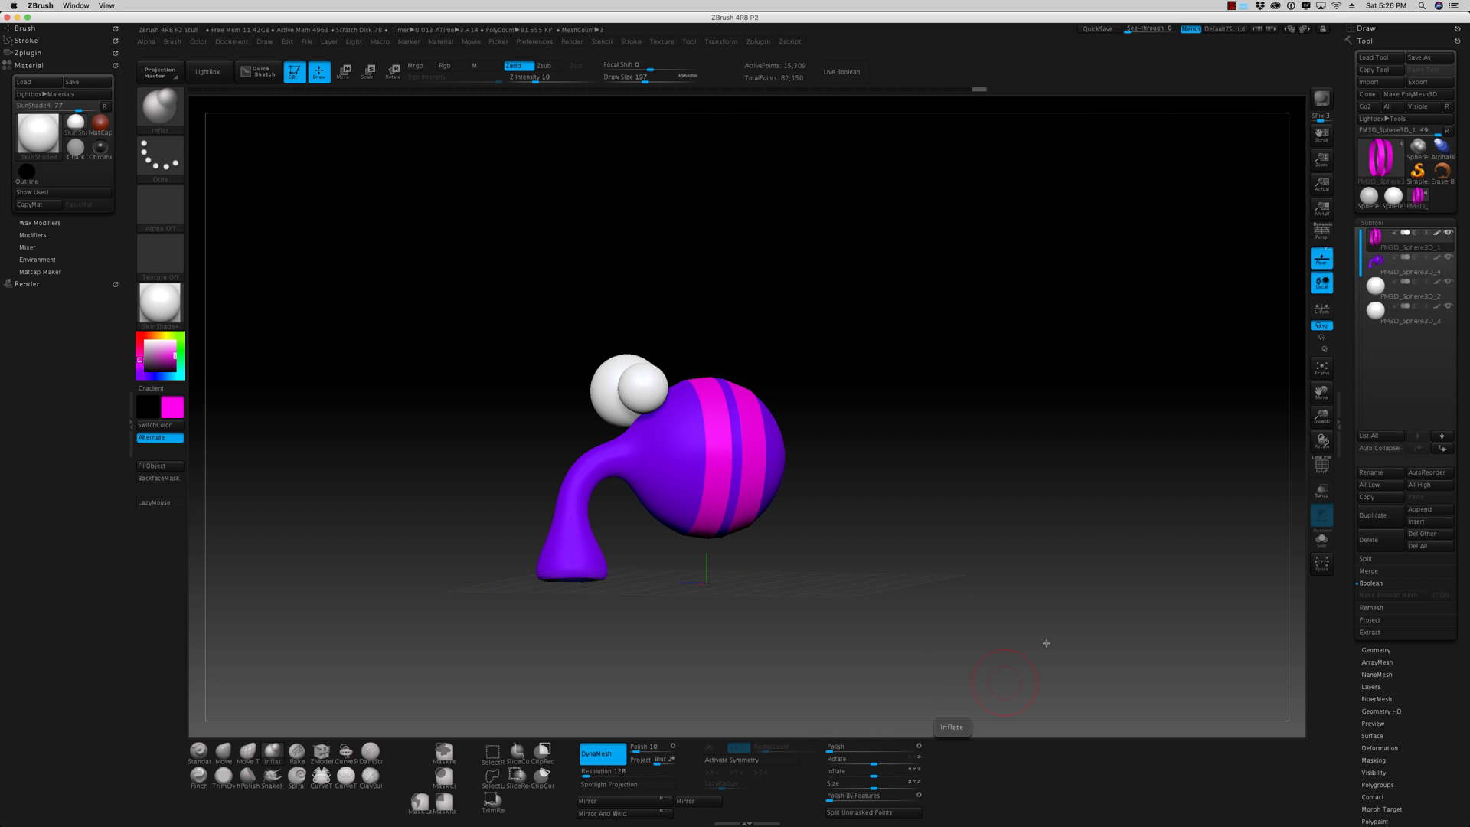
- Update the DynaMesh of the purple body subtool and of the magenta bands subtool
left_click_drag(1277, 350, 1191, 407)
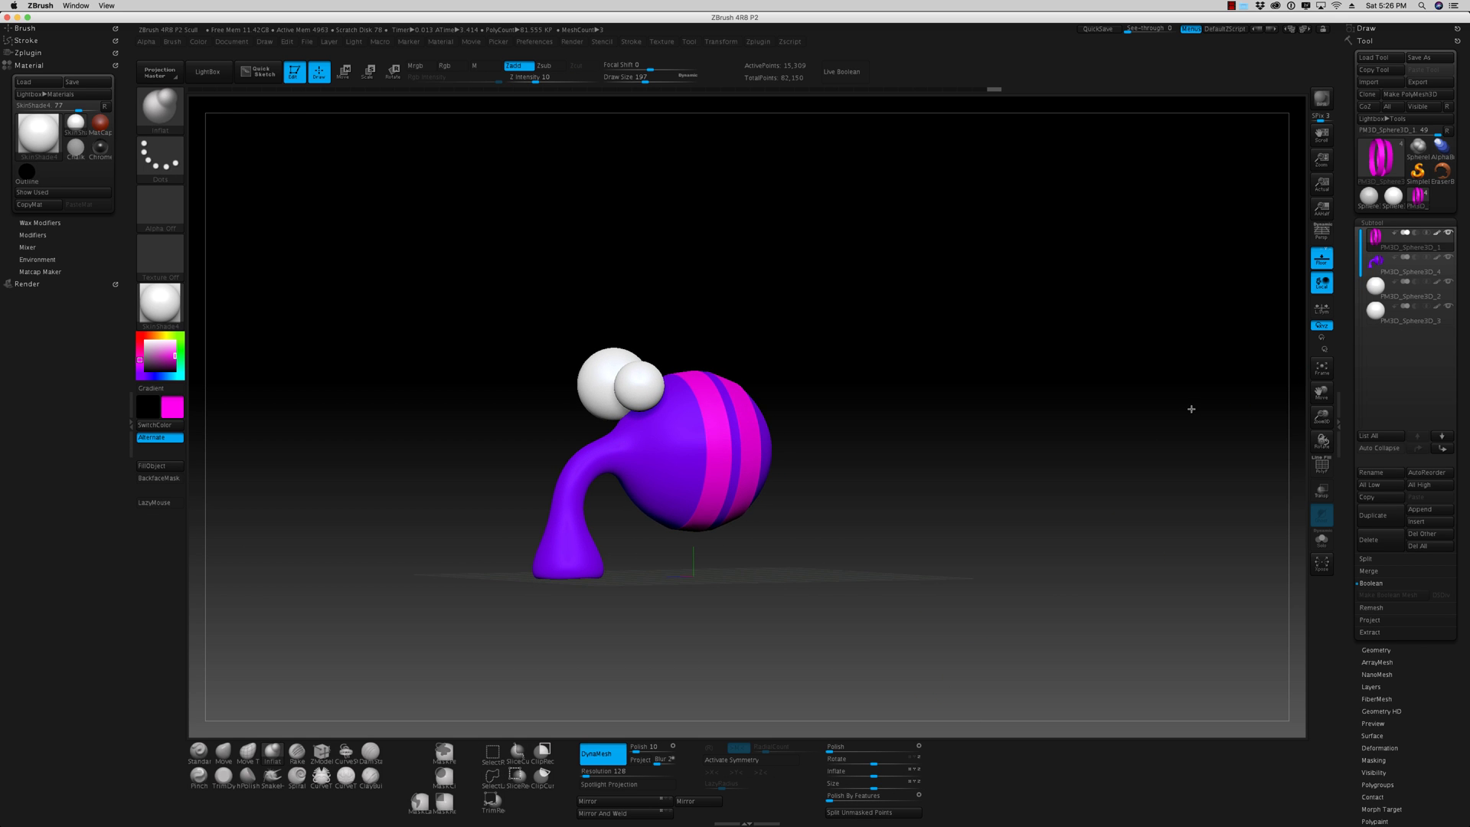
left_click(1375, 262)
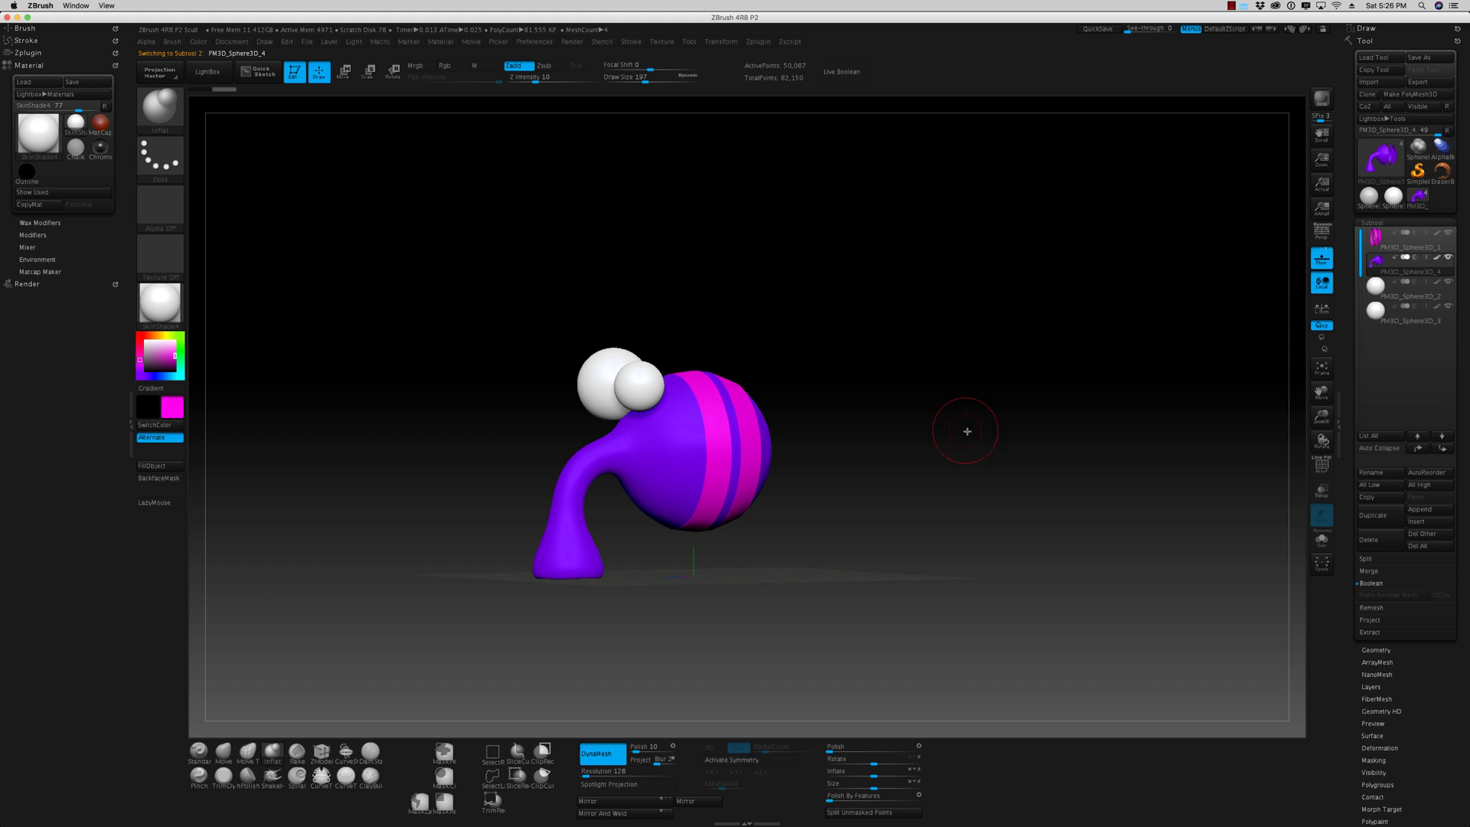
left_click_drag(962, 426, 1073, 507)
left_click(1378, 235)
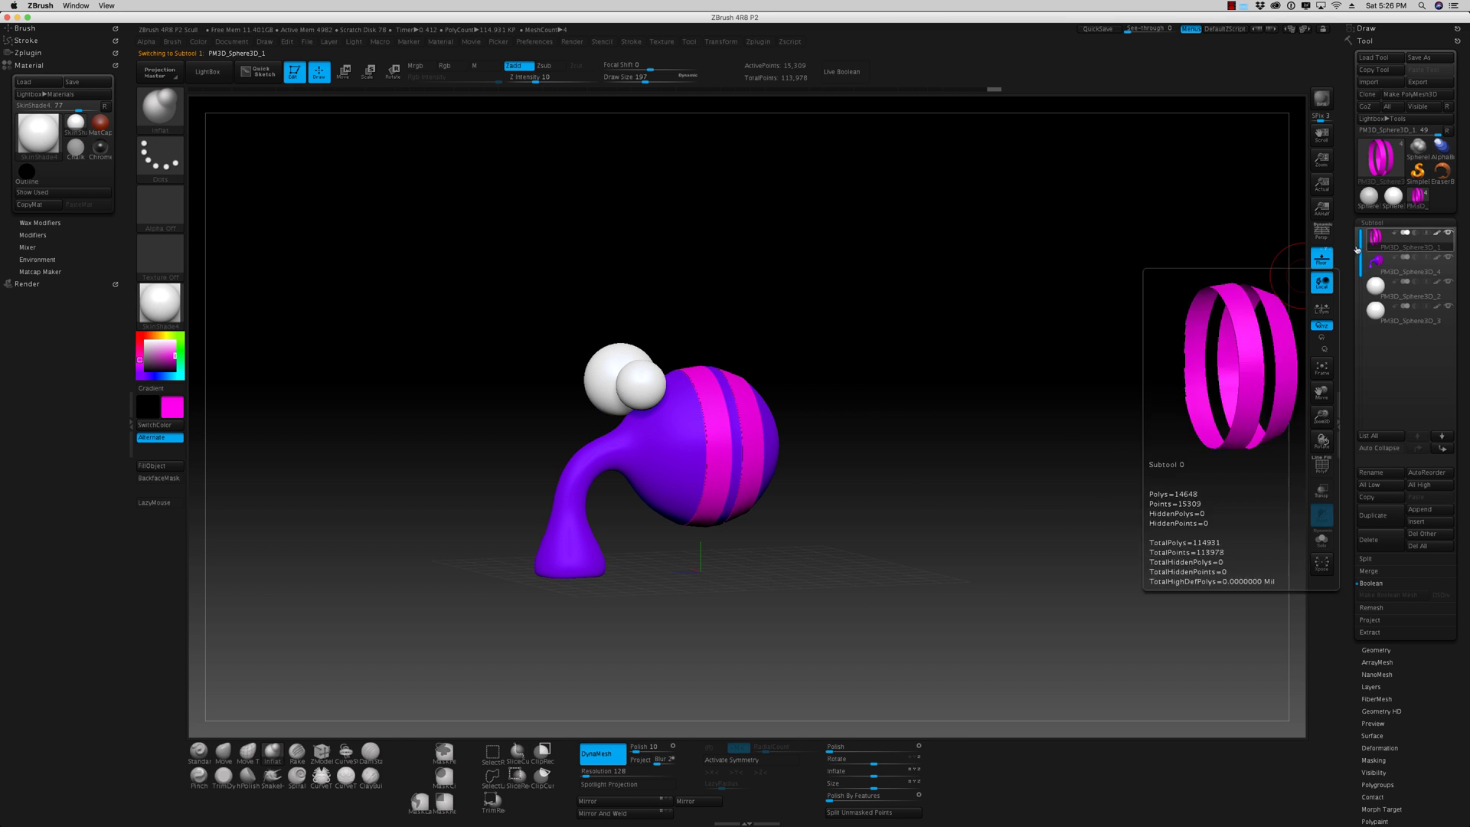
mouse_move(949, 392)
left_mouse_down("ctrl")
mouse_move(1025, 490)
mouse_move(948, 569)
left_mouse_up("ctrl")
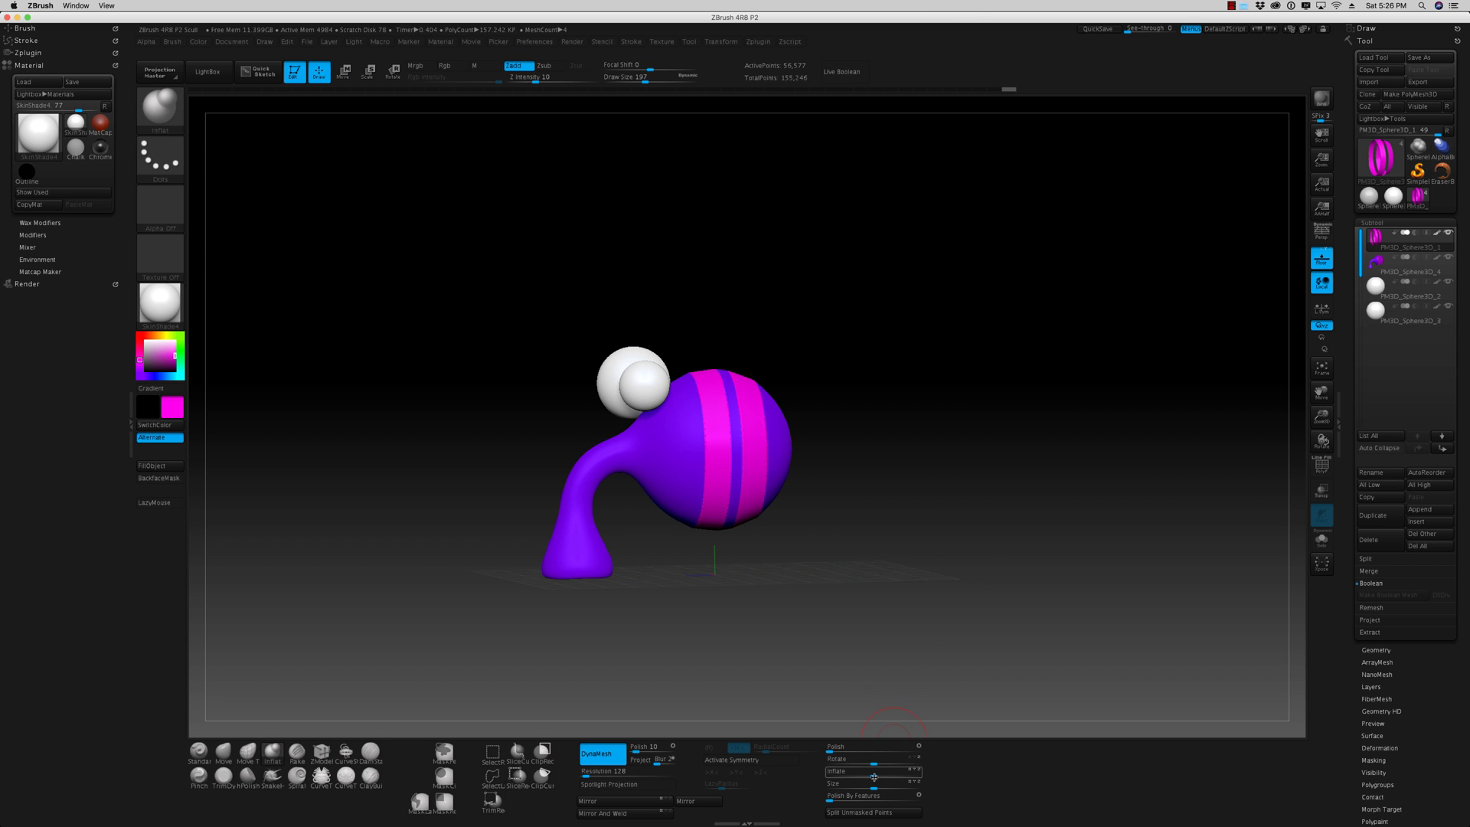
- Inflate the magenta bands slightly so they stand out from the body, and update their DynaMesh
left_click_drag(872, 776, 884, 776)
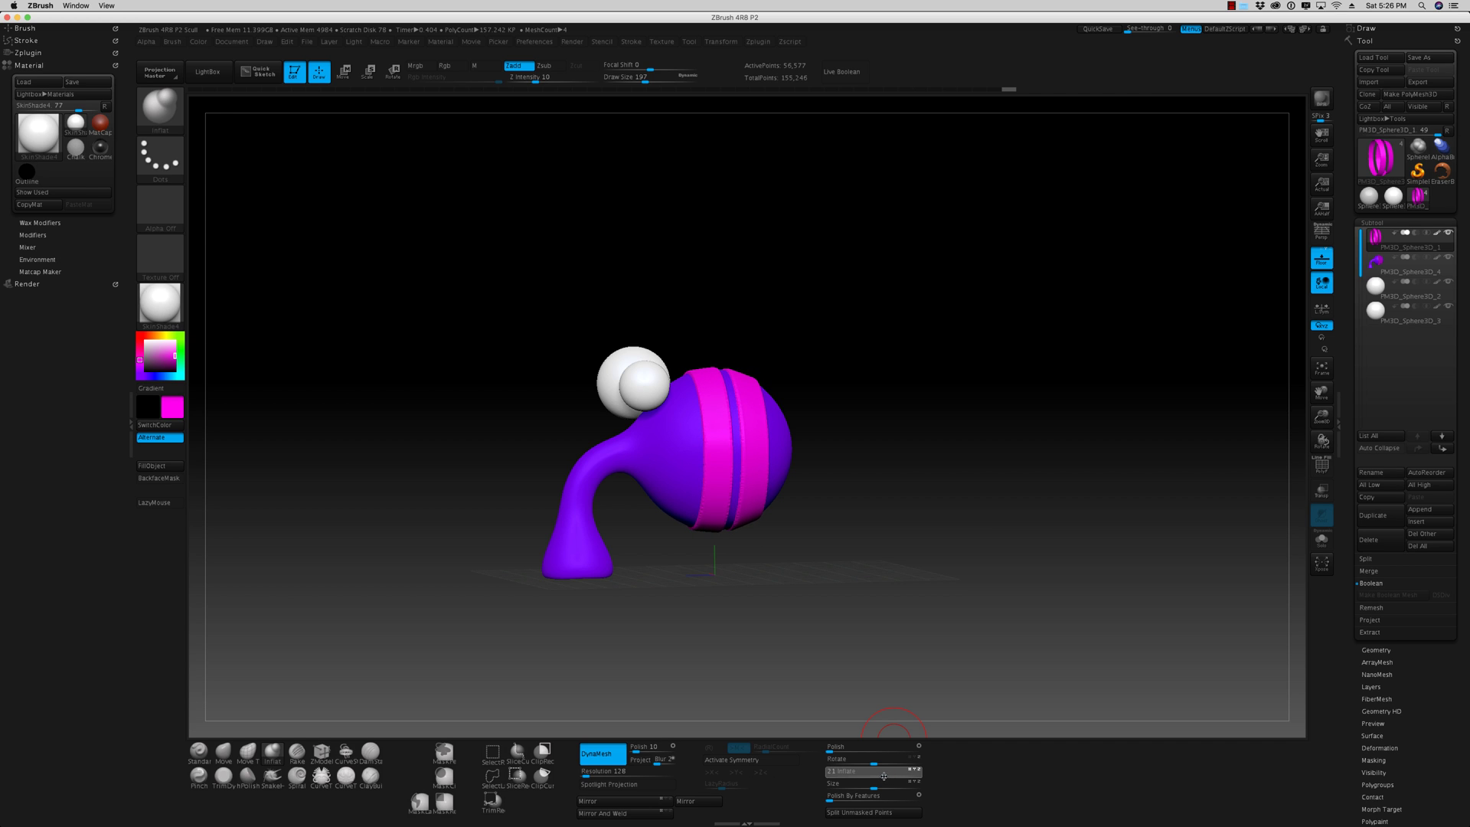
left_click_drag(885, 776, 885, 776)
mouse_move(907, 461)
left_mouse_down("ctrl")
mouse_move(991, 560)
mouse_move(1022, 547)
left_mouse_up("ctrl")
- Polish the magenta bands strongly with the Polish deformation and update their DynaMesh again
left_click_drag(830, 751, 920, 754)
mouse_move(910, 571)
left_mouse_down()
mouse_move(922, 584)
mouse_move(926, 552)
mouse_move(930, 588)
mouse_move(939, 522)
mouse_move(905, 535)
mouse_move(945, 584)
mouse_move(1007, 561)
mouse_move(903, 554)
mouse_move(949, 539)
left_mouse_up()
left_click(1328, 465)
left_click(1328, 466)
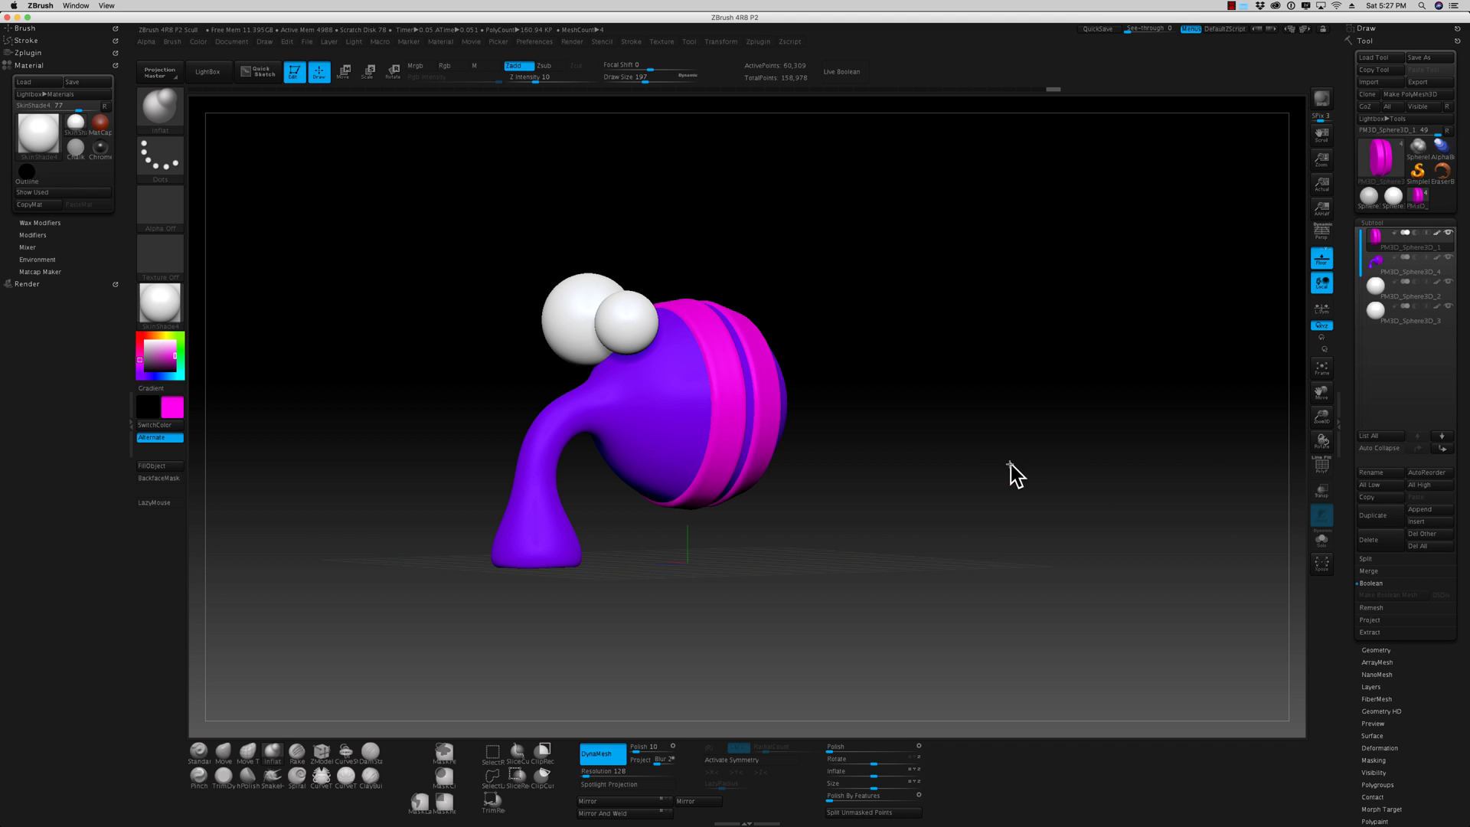
left_click_drag(1011, 462, 994, 460)
mouse_move(914, 280)
left_mouse_down("ctrl")
mouse_move(880, 453)
mouse_move(814, 553)
mouse_move(877, 542)
mouse_move(816, 565)
left_mouse_up("ctrl")
- Select the purple body with its polyframe shown and slice the sphere's rear cap into its own polygroup with the Slice Curve brush
left_click(1321, 464)
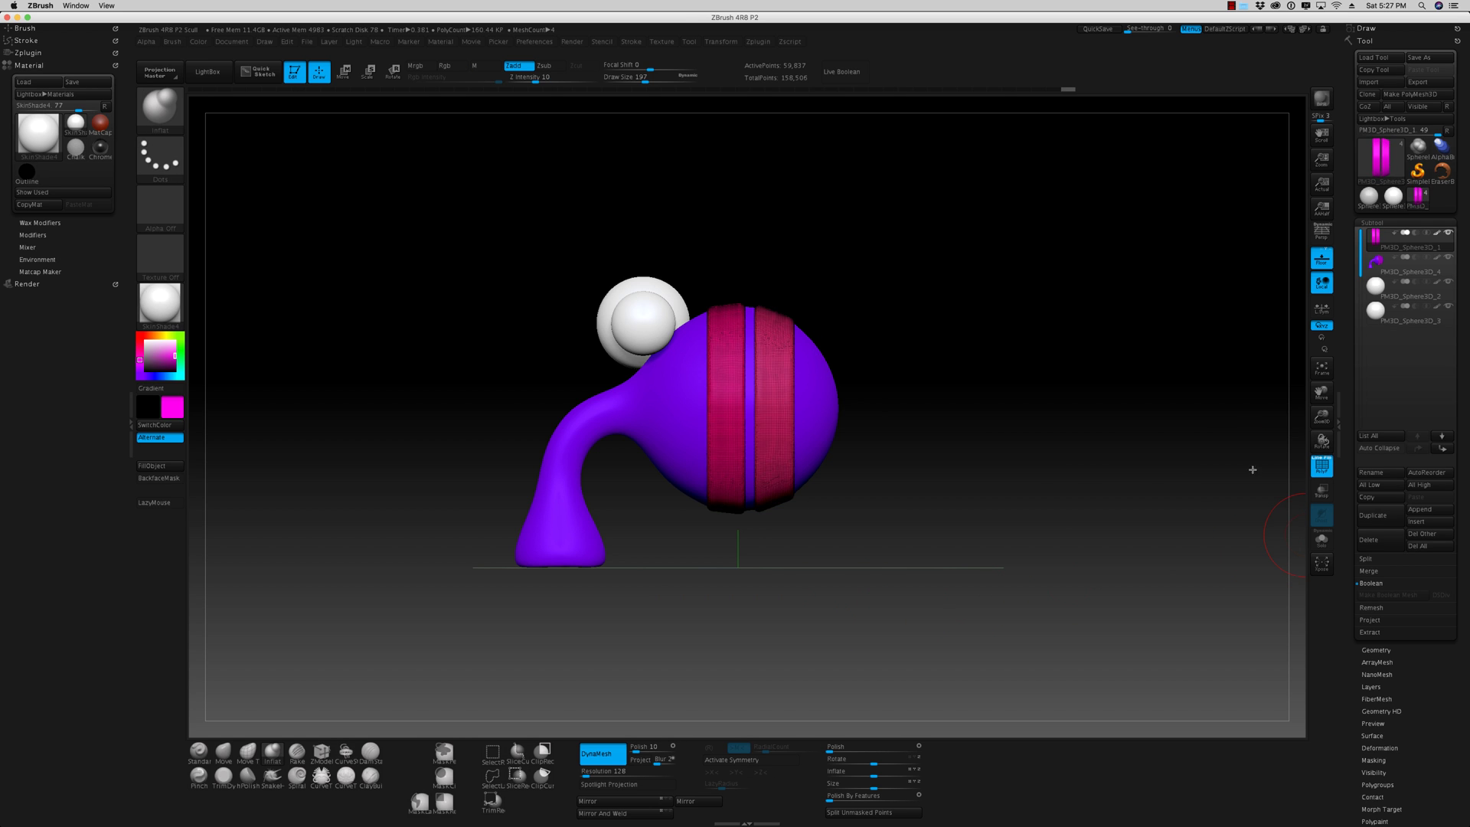
left_click_drag(1247, 466, 1245, 431)
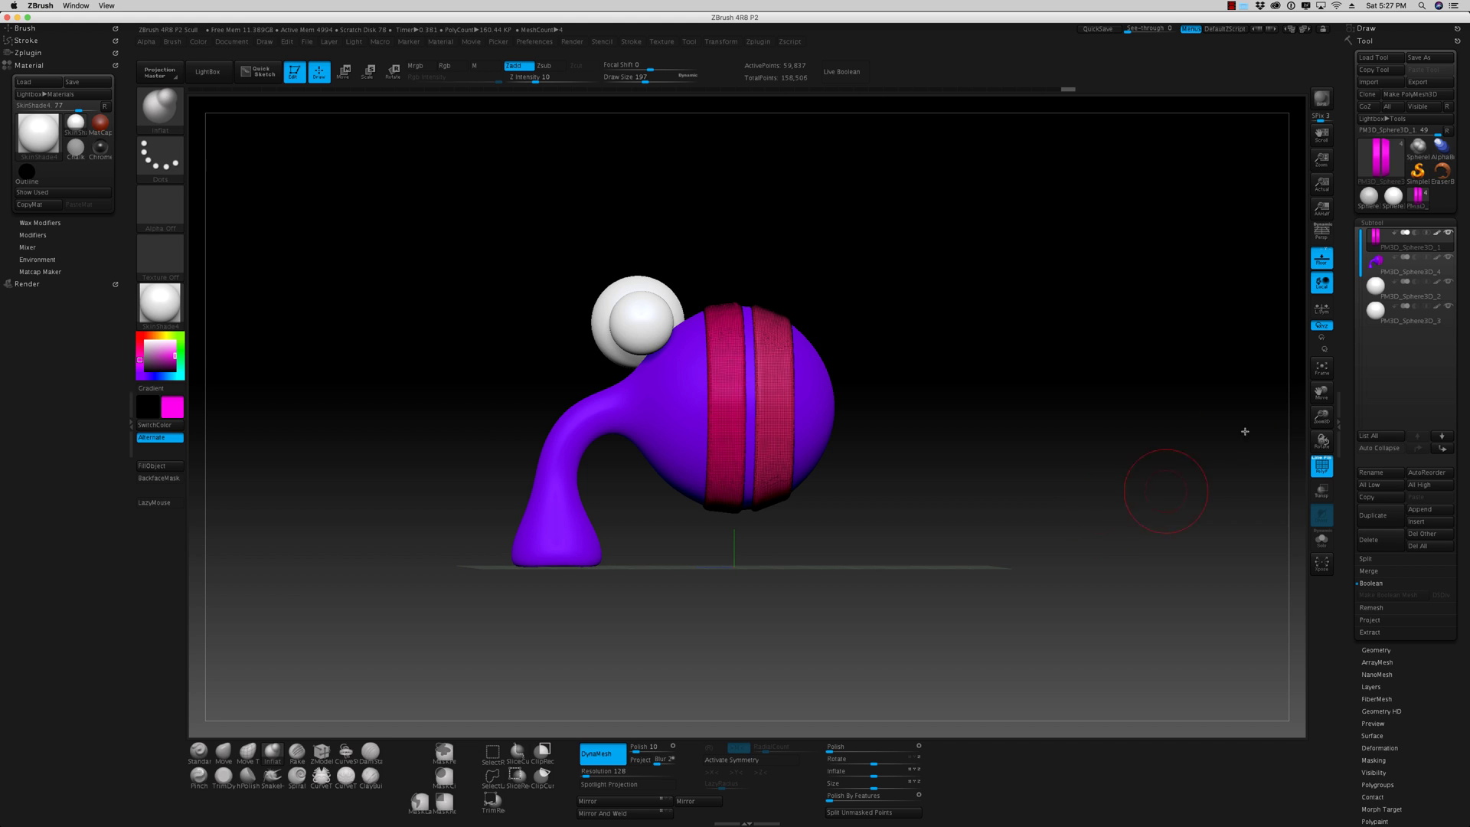
left_click(1375, 265)
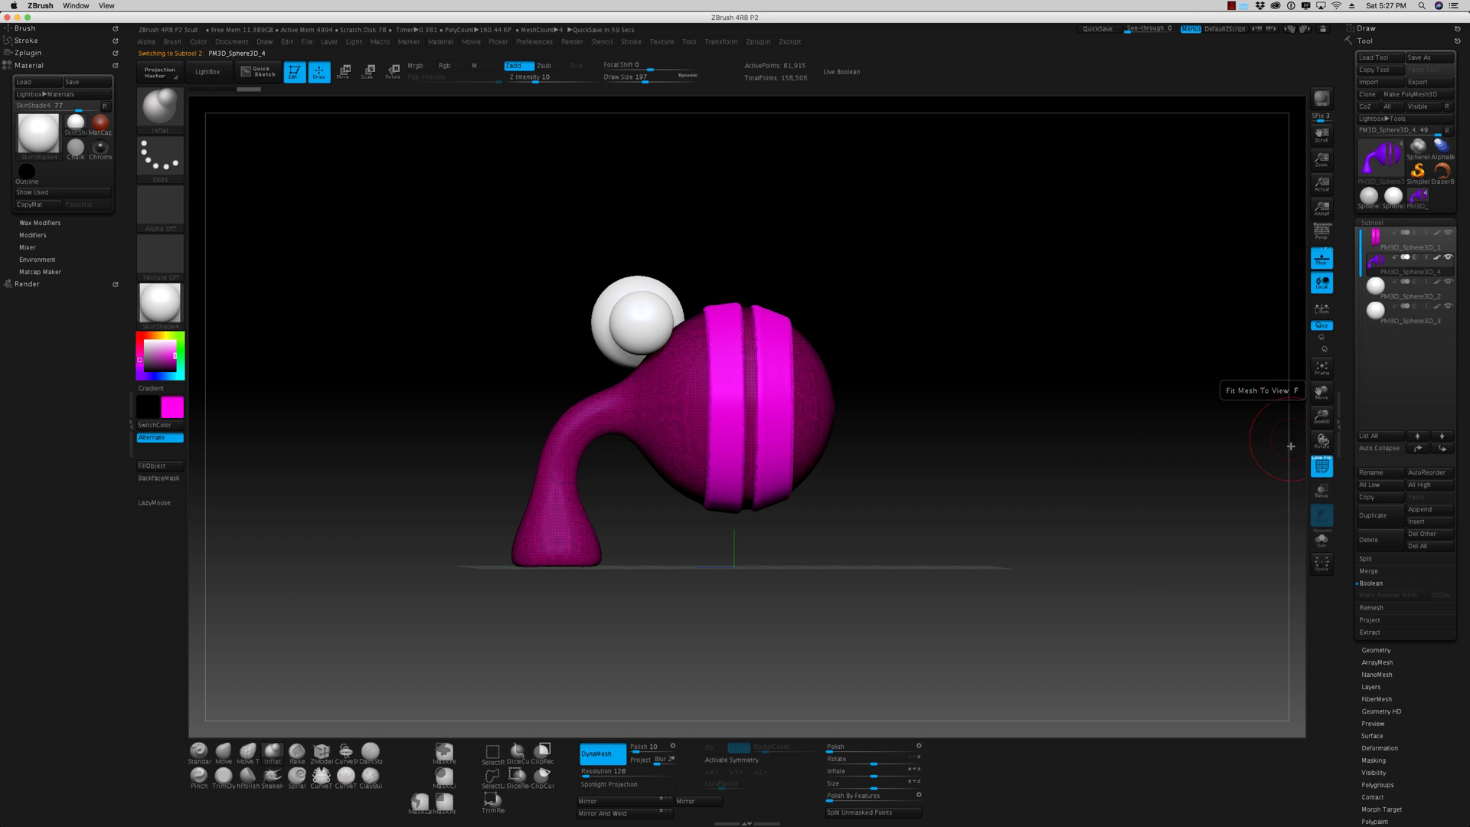
left_click(1323, 471)
left_click(1322, 471)
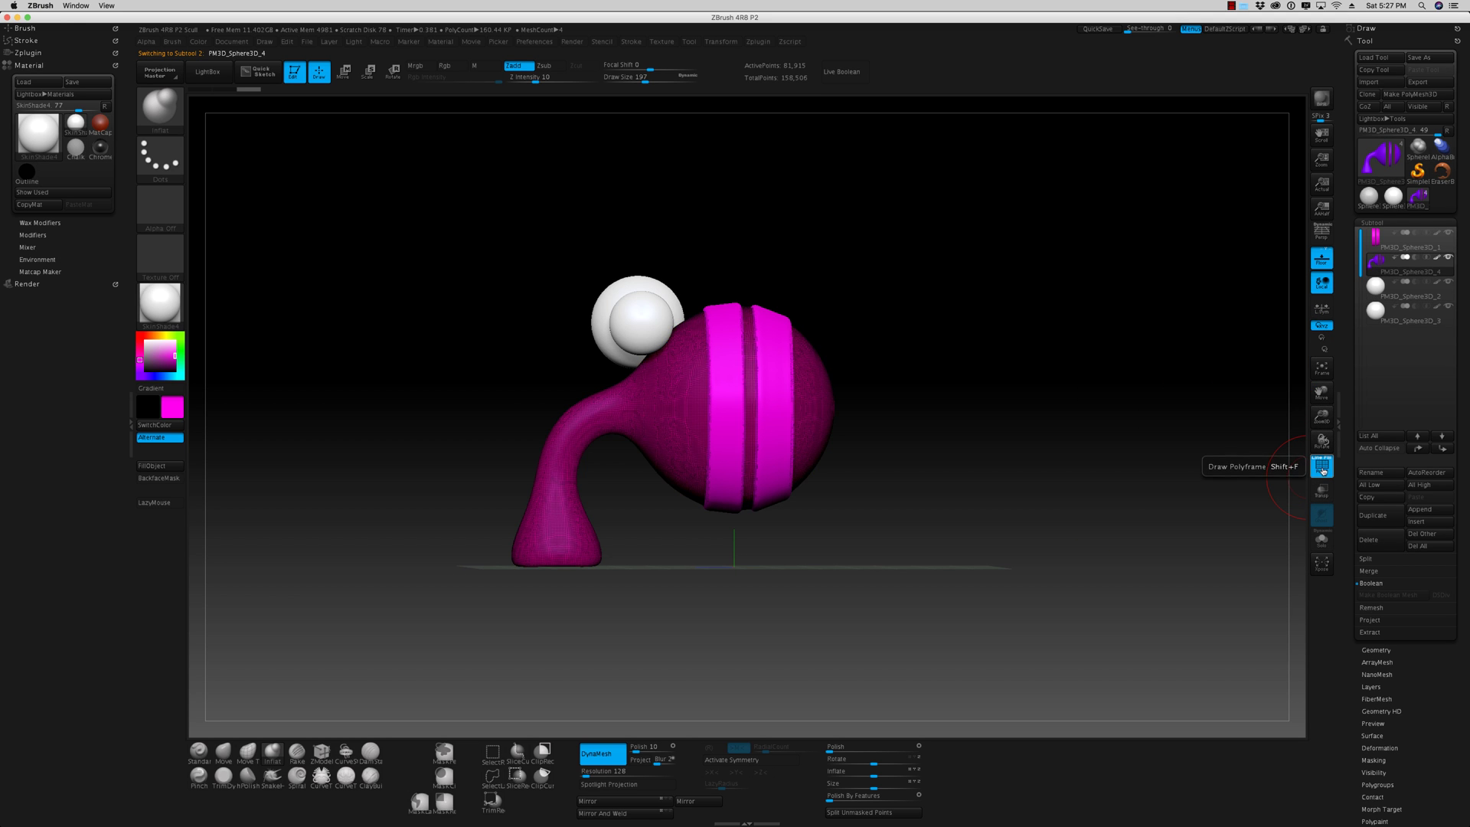
left_click(537, 758)
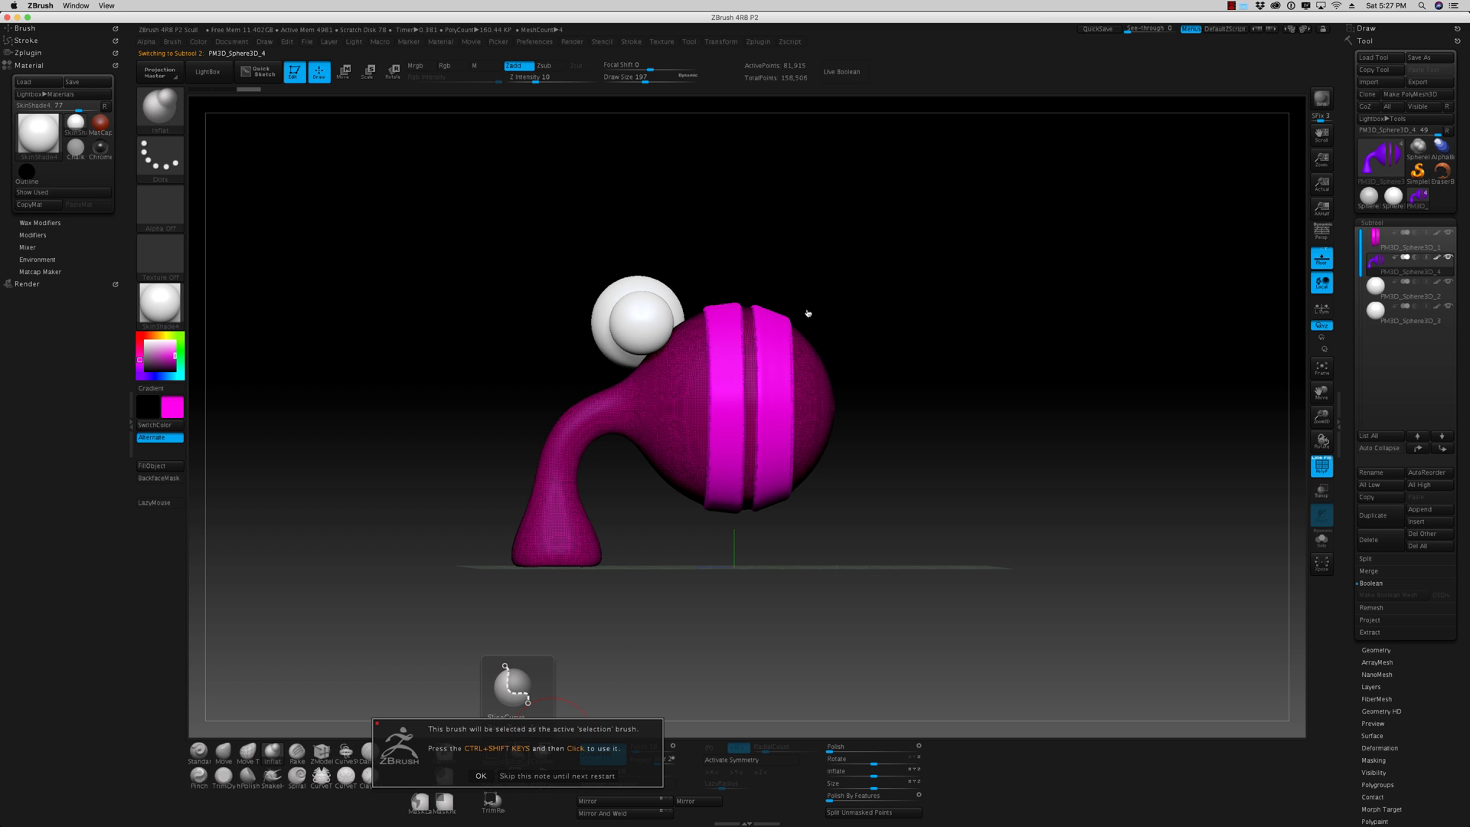
left_click(480, 776)
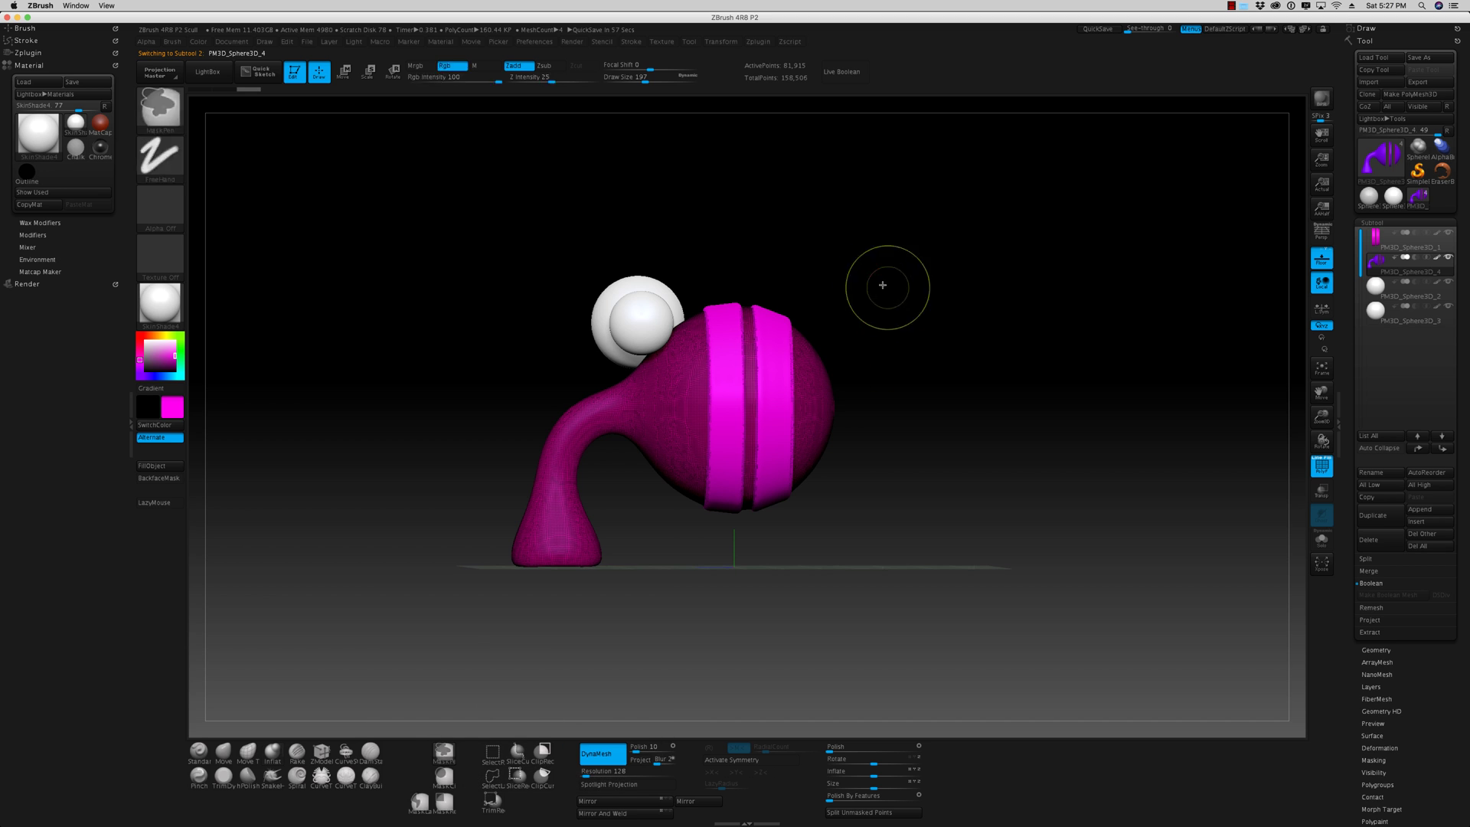
mouse_move(821, 249)
left_mouse_down("ctrl+shift")
mouse_move(820, 574)
mouse_move(1015, 551)
left_mouse_up("ctrl+shift")
left_click_drag(923, 471, 960, 533)
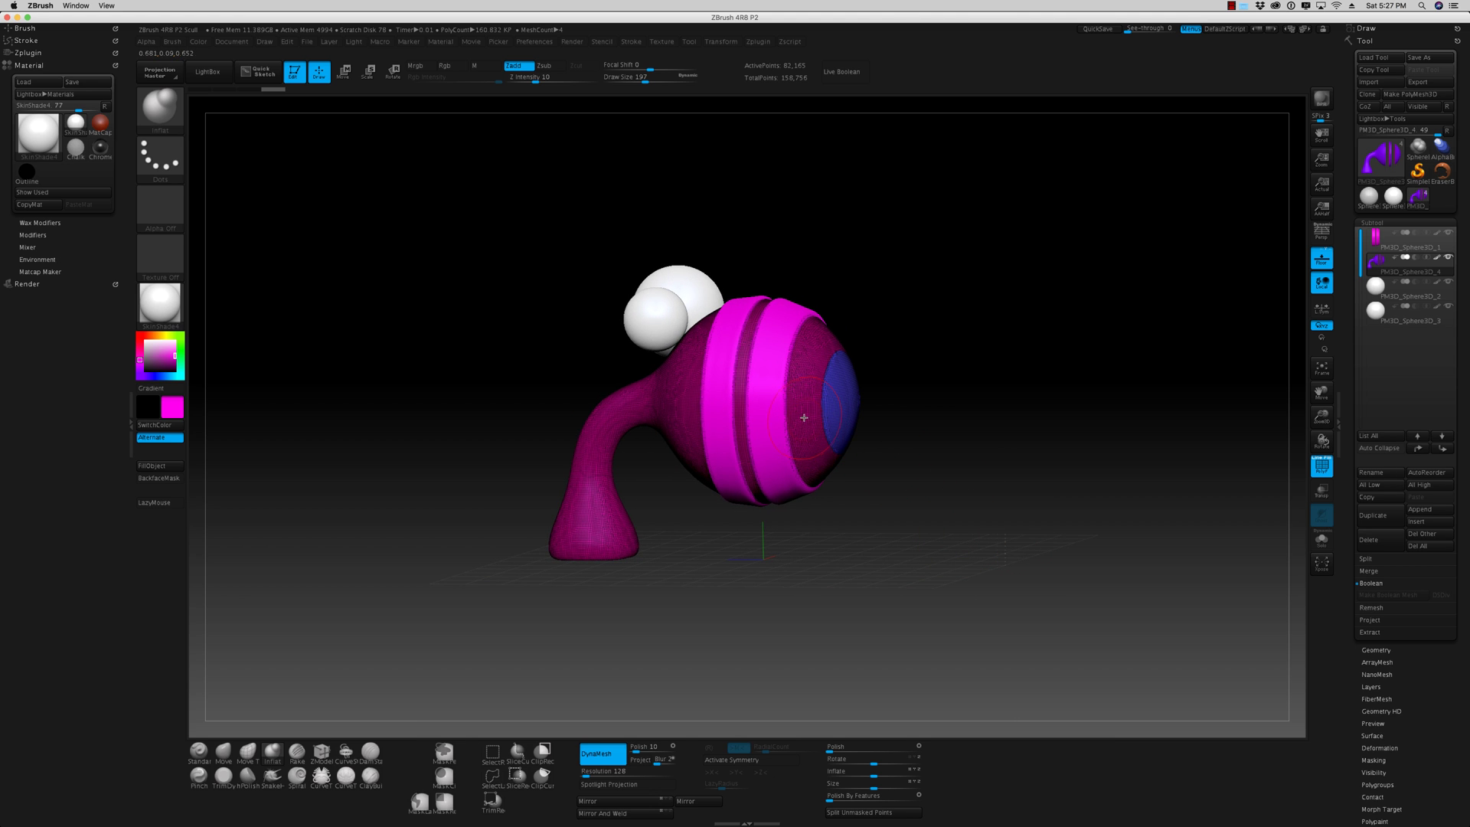
- Isolate the sliced rear cap of the purple body and fill it with near-black
left_click(838, 405, "ctrl+alt+shift")
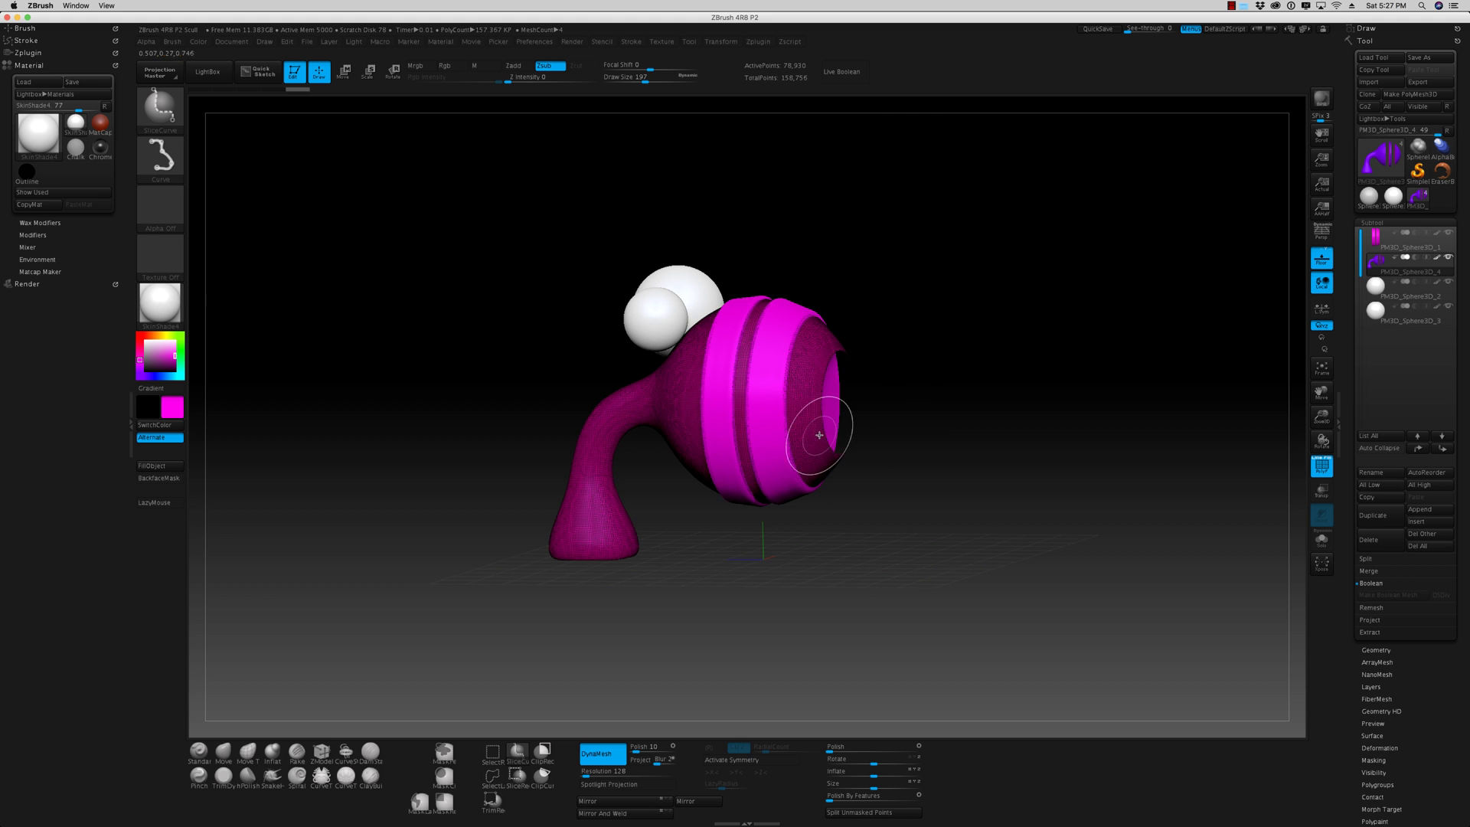
left_click(810, 430, "ctrl+shift")
left_click_drag(867, 496, 880, 508)
left_click_drag(973, 388, 949, 396)
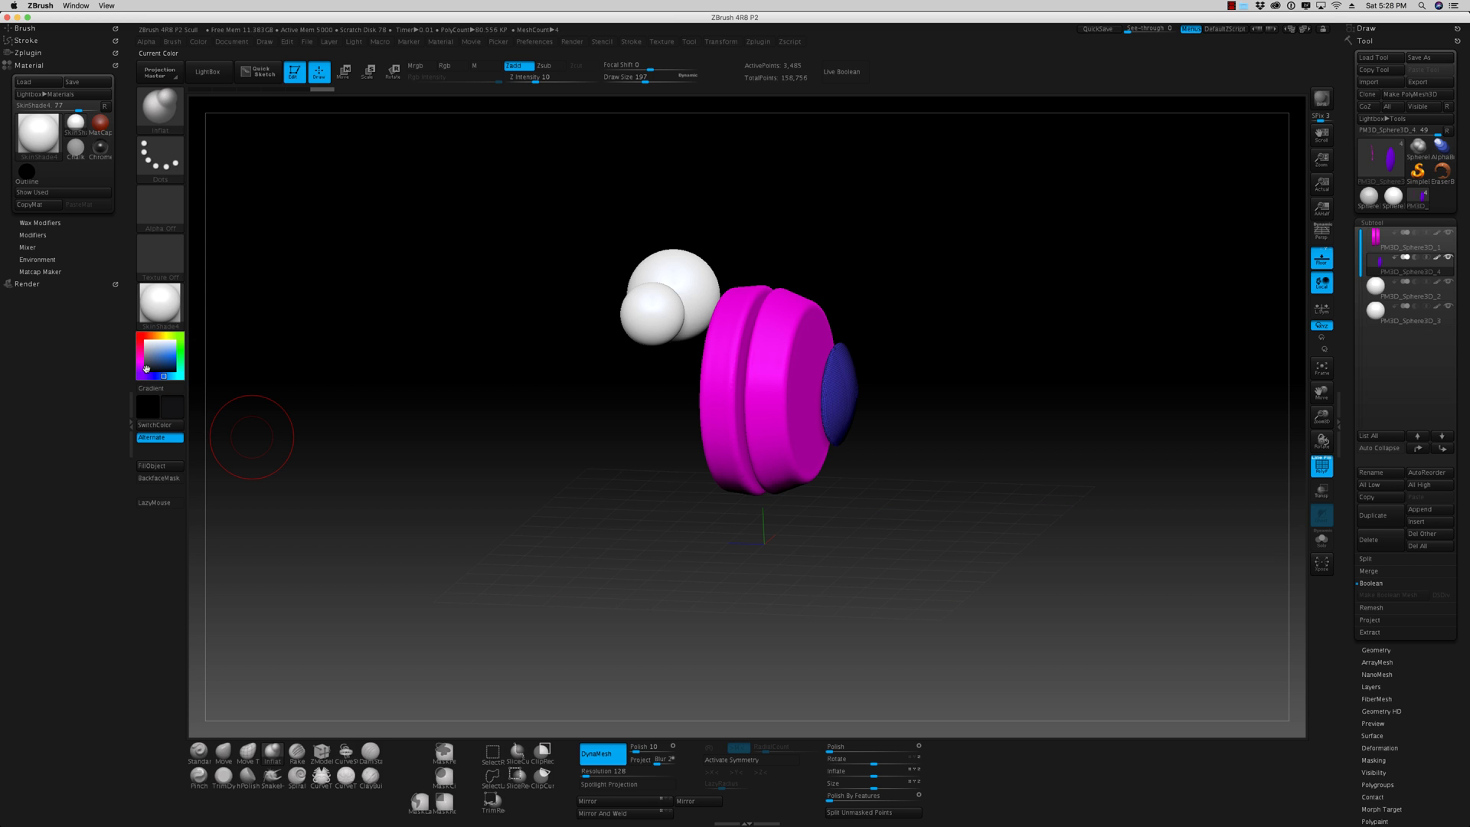
left_click(152, 466)
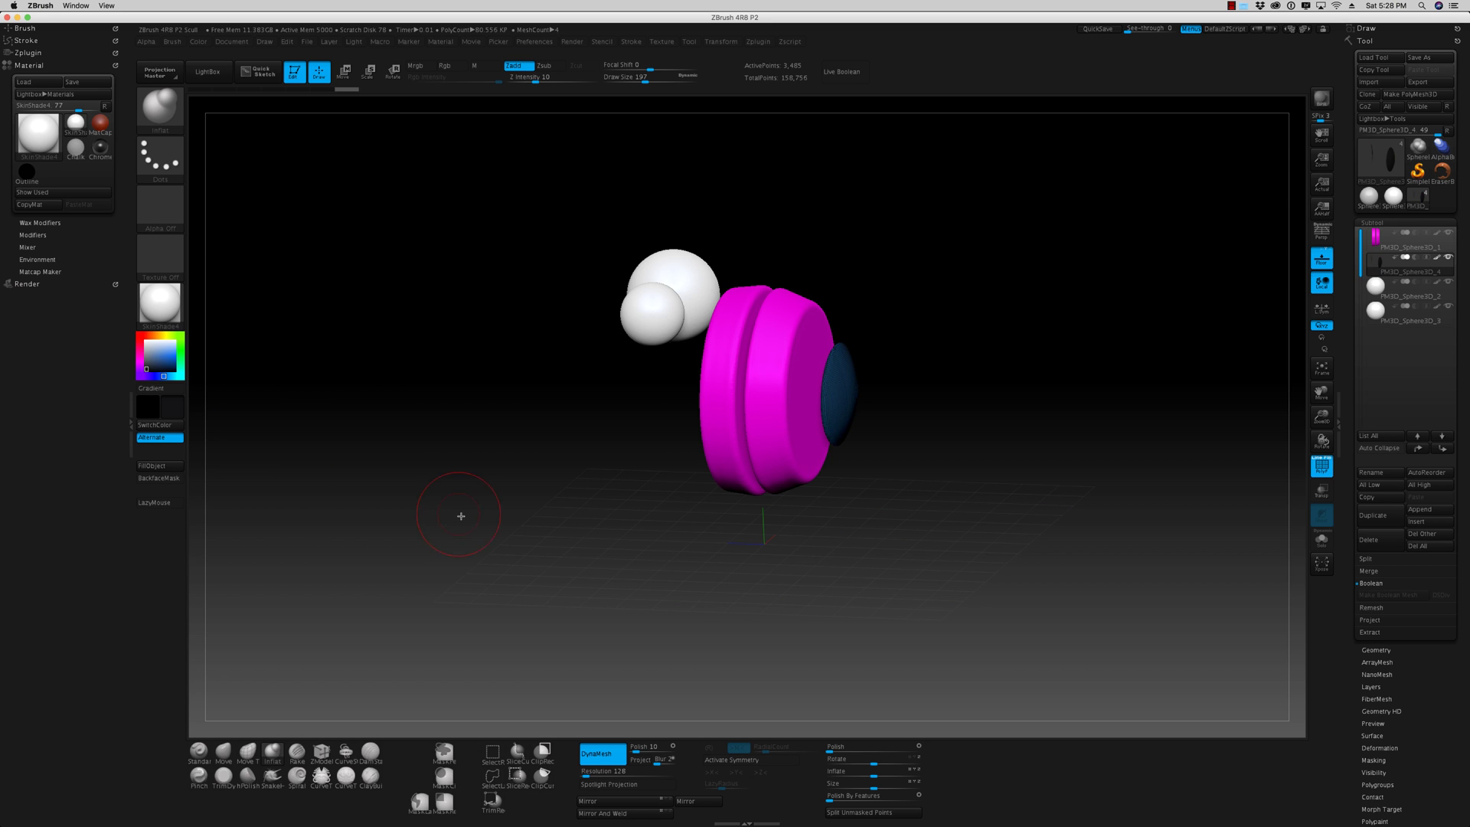
left_click_drag(460, 515, 494, 520)
left_click_drag(1259, 478, 1130, 507)
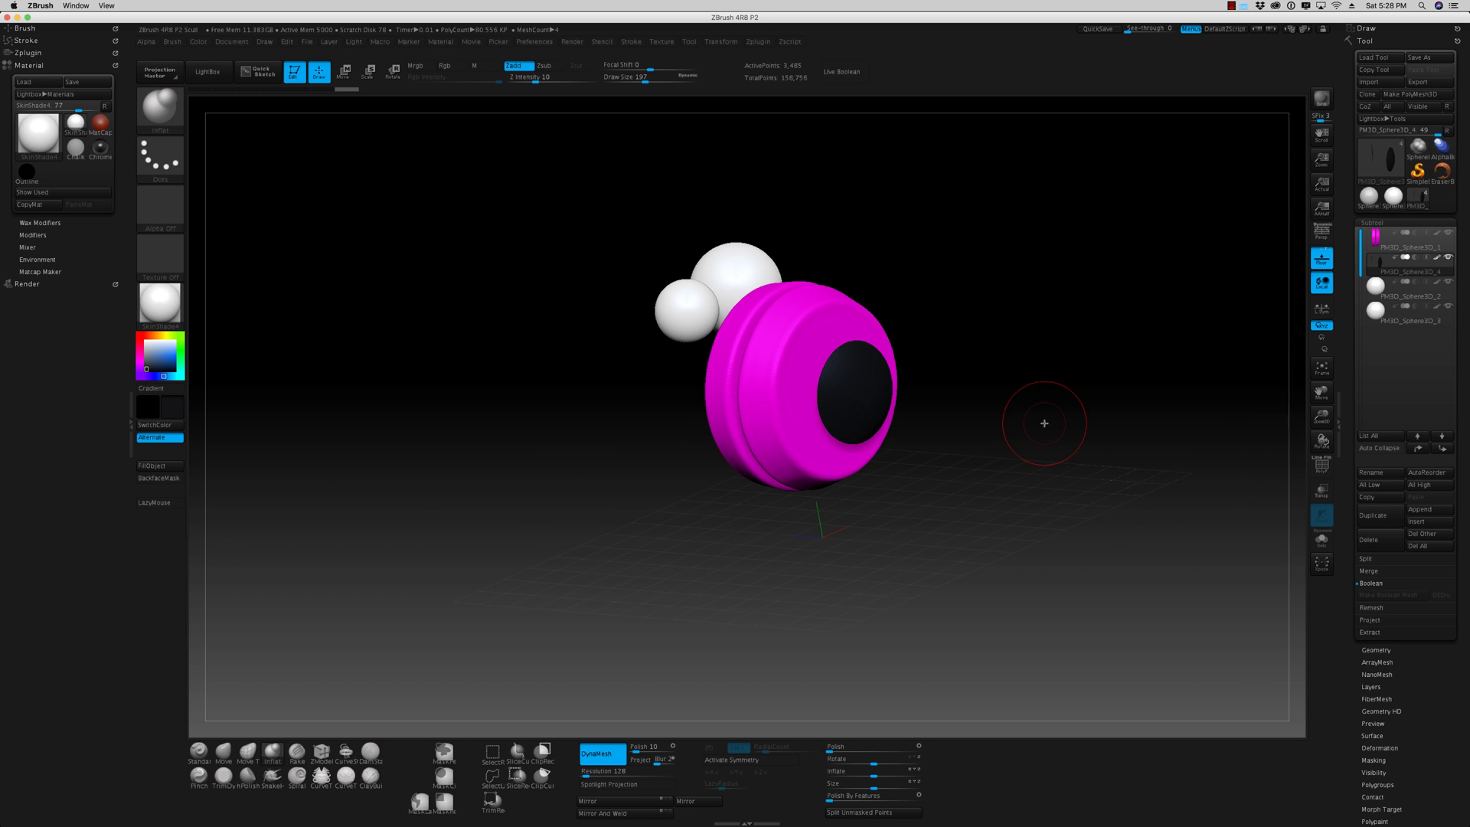
- Mask only the black rear cap, show the whole body again, and split the unmasked points into a separate subtool
left_click(1067, 398, "ctrl+shift")
left_click_drag(1067, 399, 1051, 492)
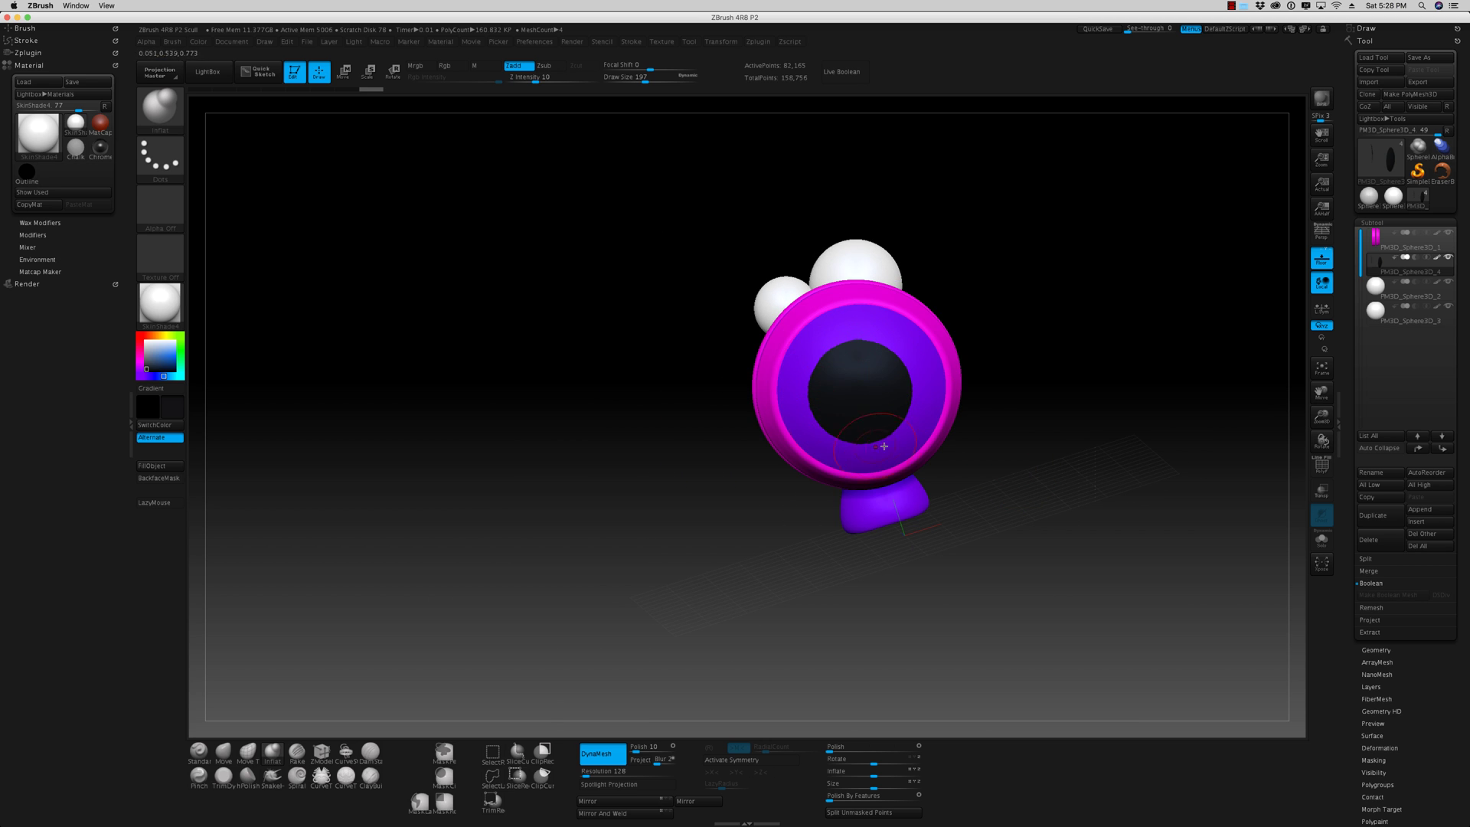
left_click_drag(1118, 584, 1262, 459)
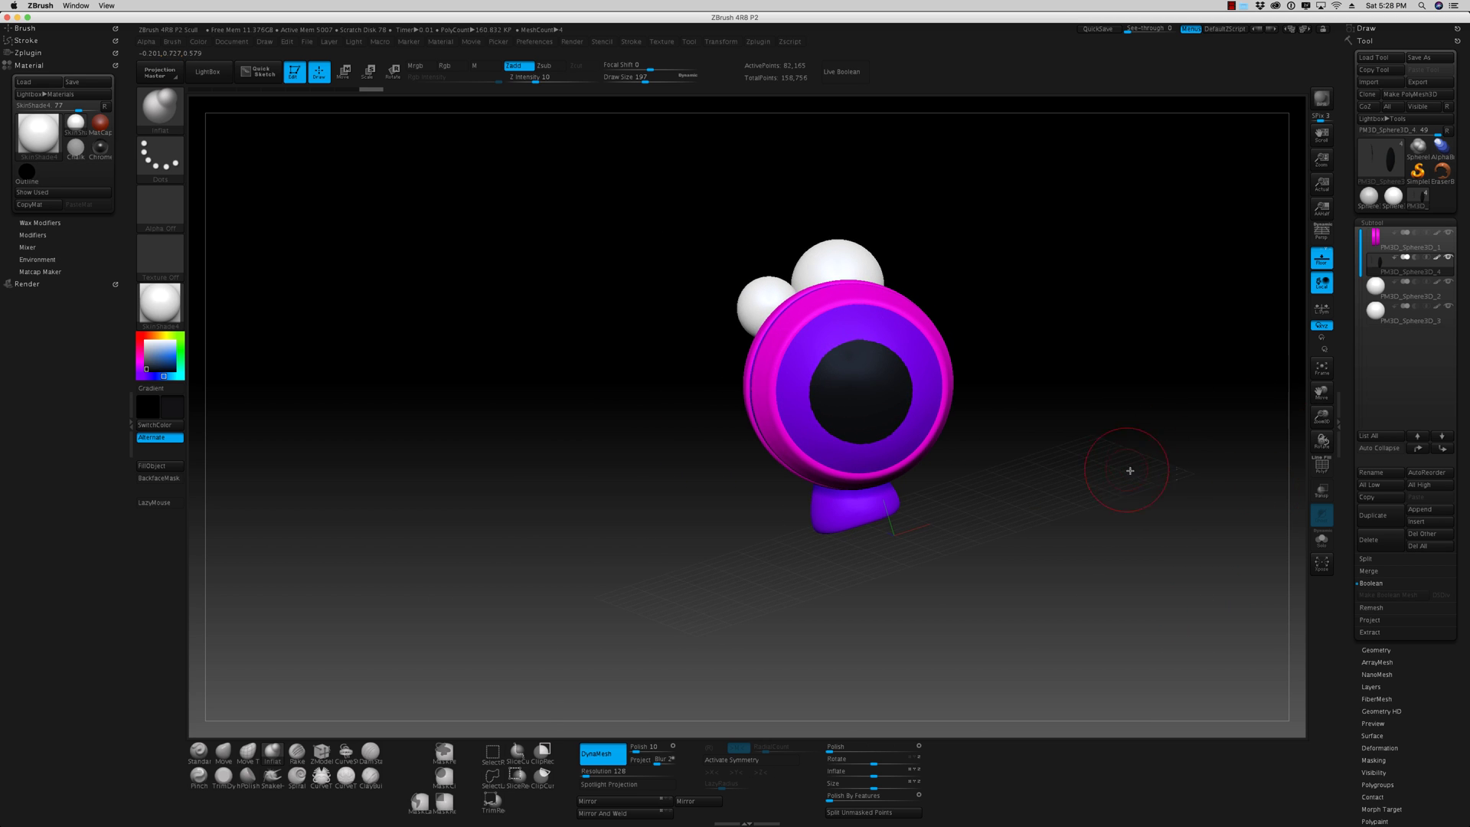
mouse_move(1130, 470)
left_mouse_down()
mouse_move(1141, 475)
mouse_move(1027, 469)
mouse_move(928, 424)
mouse_move(961, 456)
mouse_move(872, 417)
mouse_move(1028, 420)
mouse_move(946, 300)
mouse_move(833, 499)
mouse_move(817, 502)
mouse_move(982, 569)
left_mouse_up()
key("ctrl+shift")
left_click(841, 405, "ctrl+shift")
key("ctrl+shift")
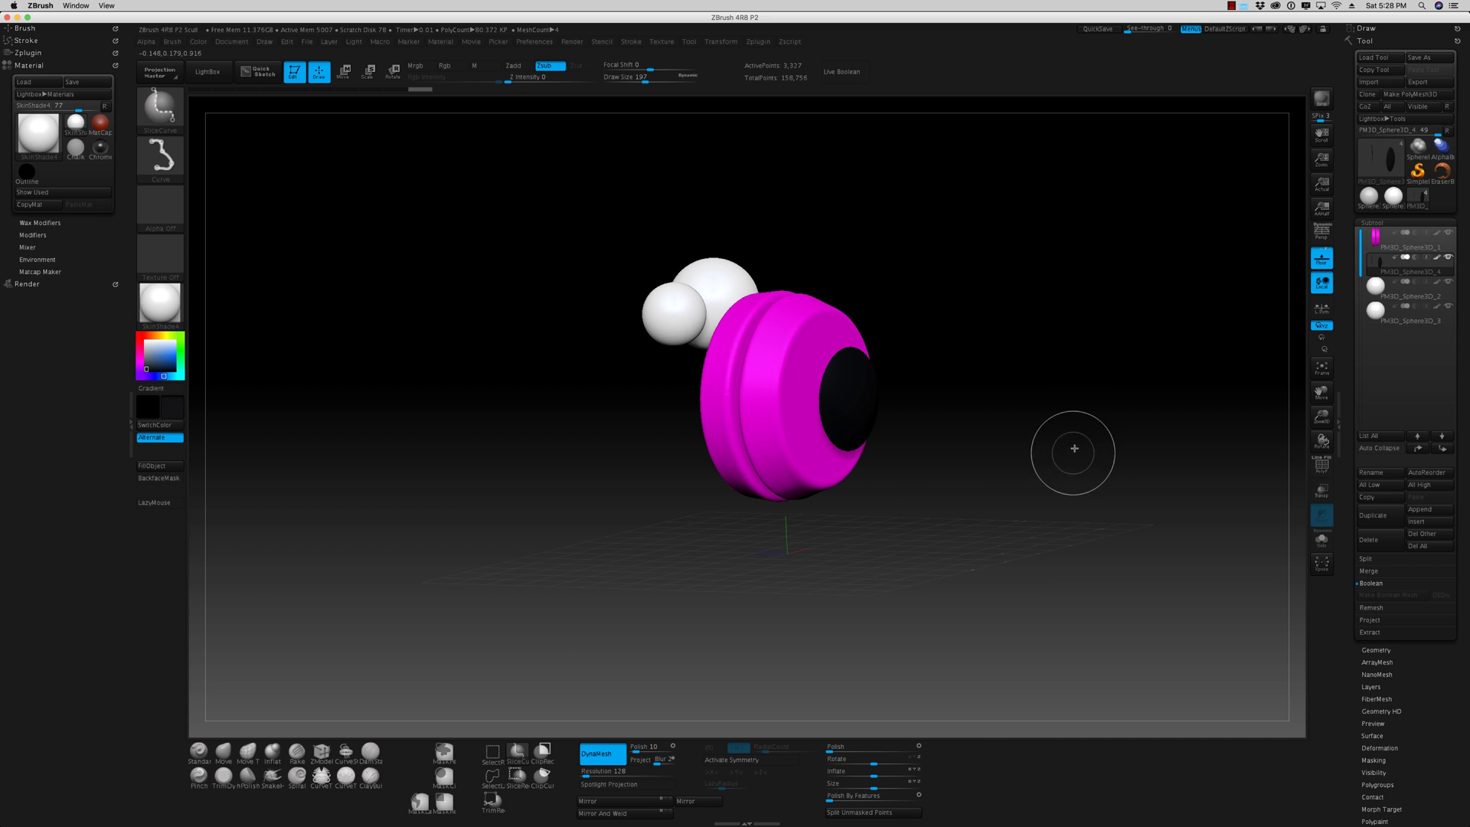
left_click(1075, 423, "ctrl+shift")
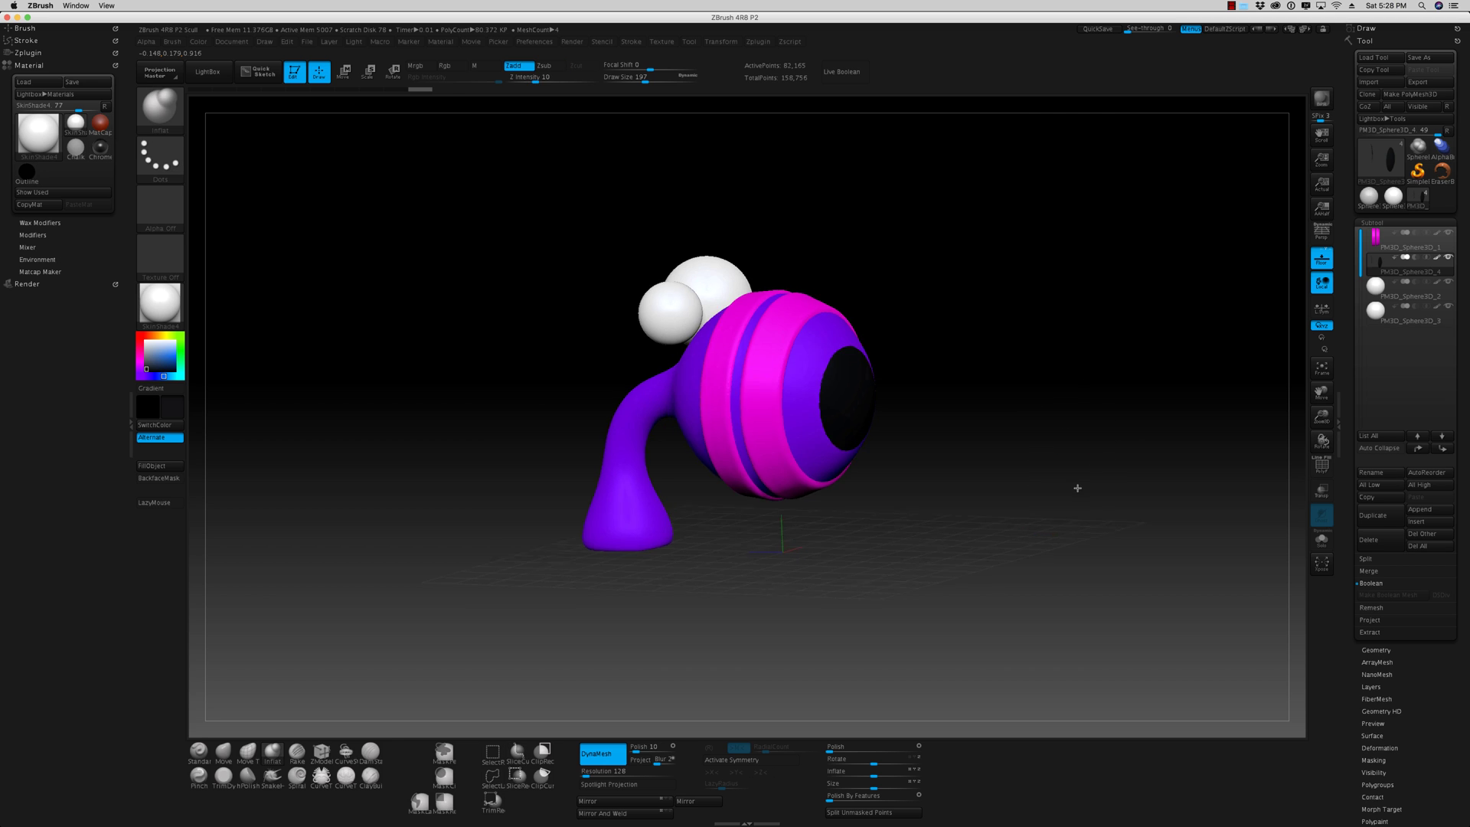
left_click(859, 812)
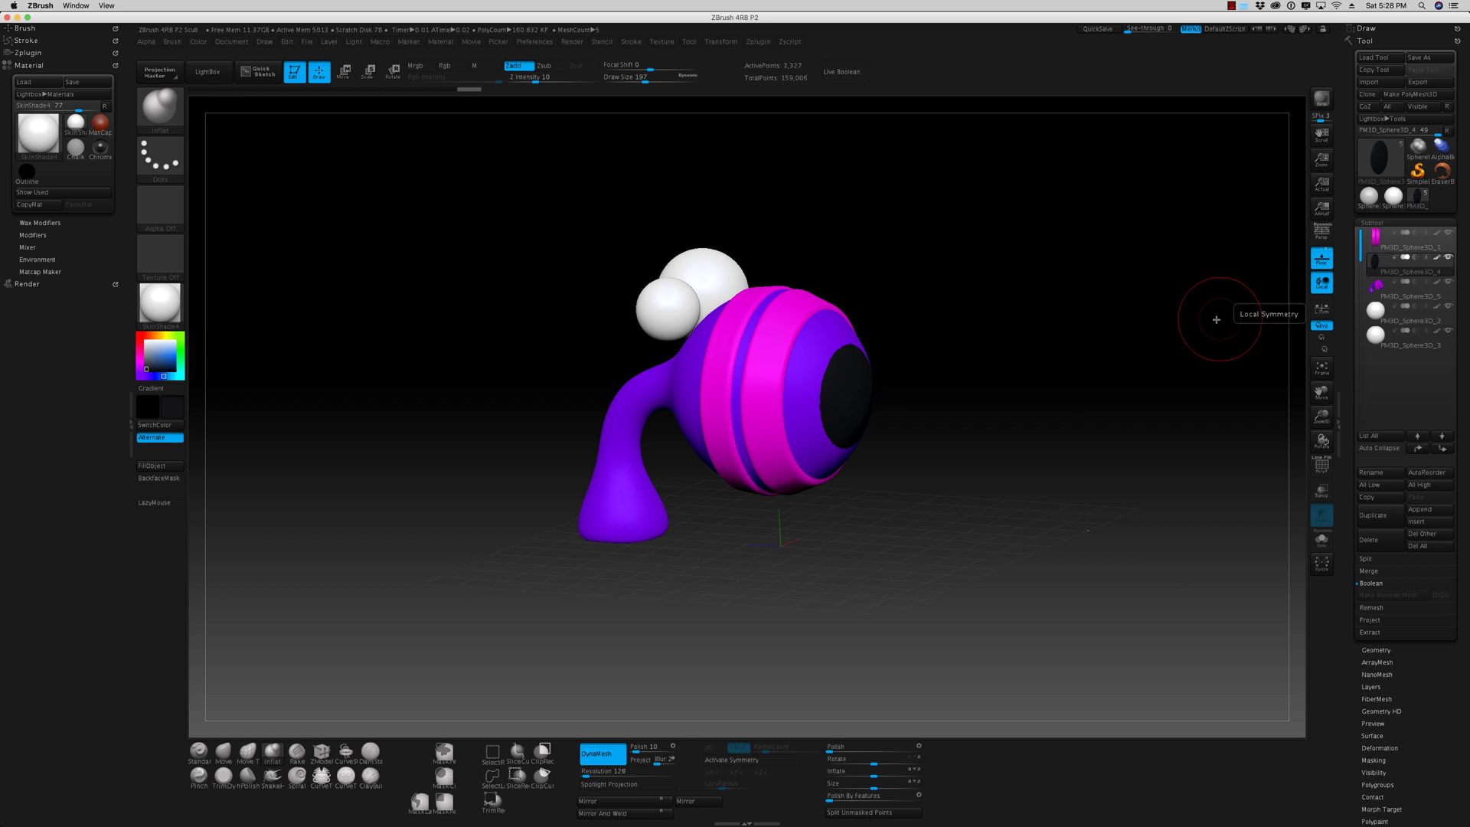
- Inflate the black rear cap slightly and smooth it with Polish, updating its DynaMesh
left_click_drag(1216, 319, 1135, 342)
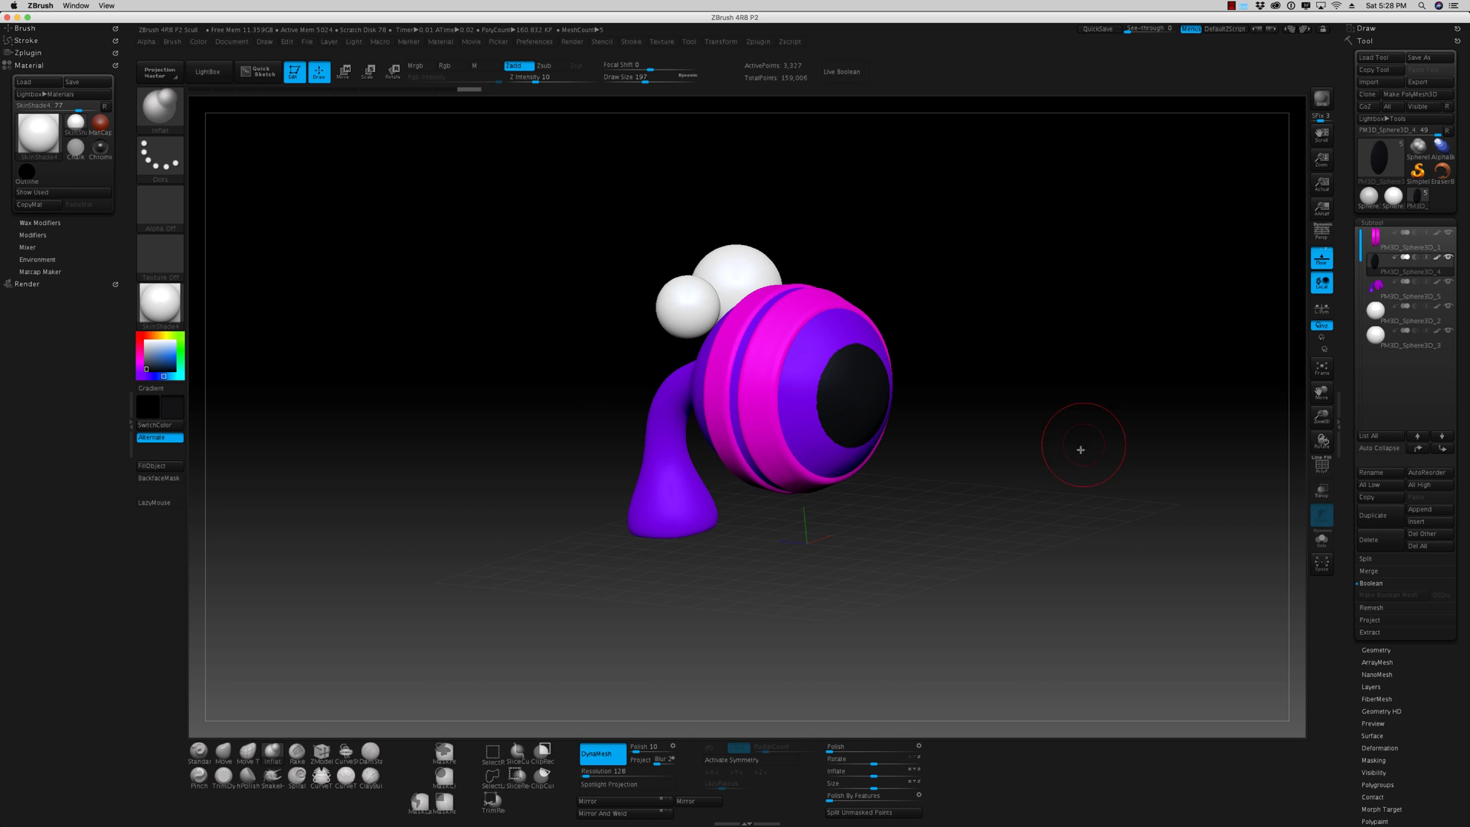
mouse_move(1017, 377)
left_mouse_down("ctrl")
mouse_move(1118, 541)
mouse_move(1113, 508)
left_mouse_up("ctrl")
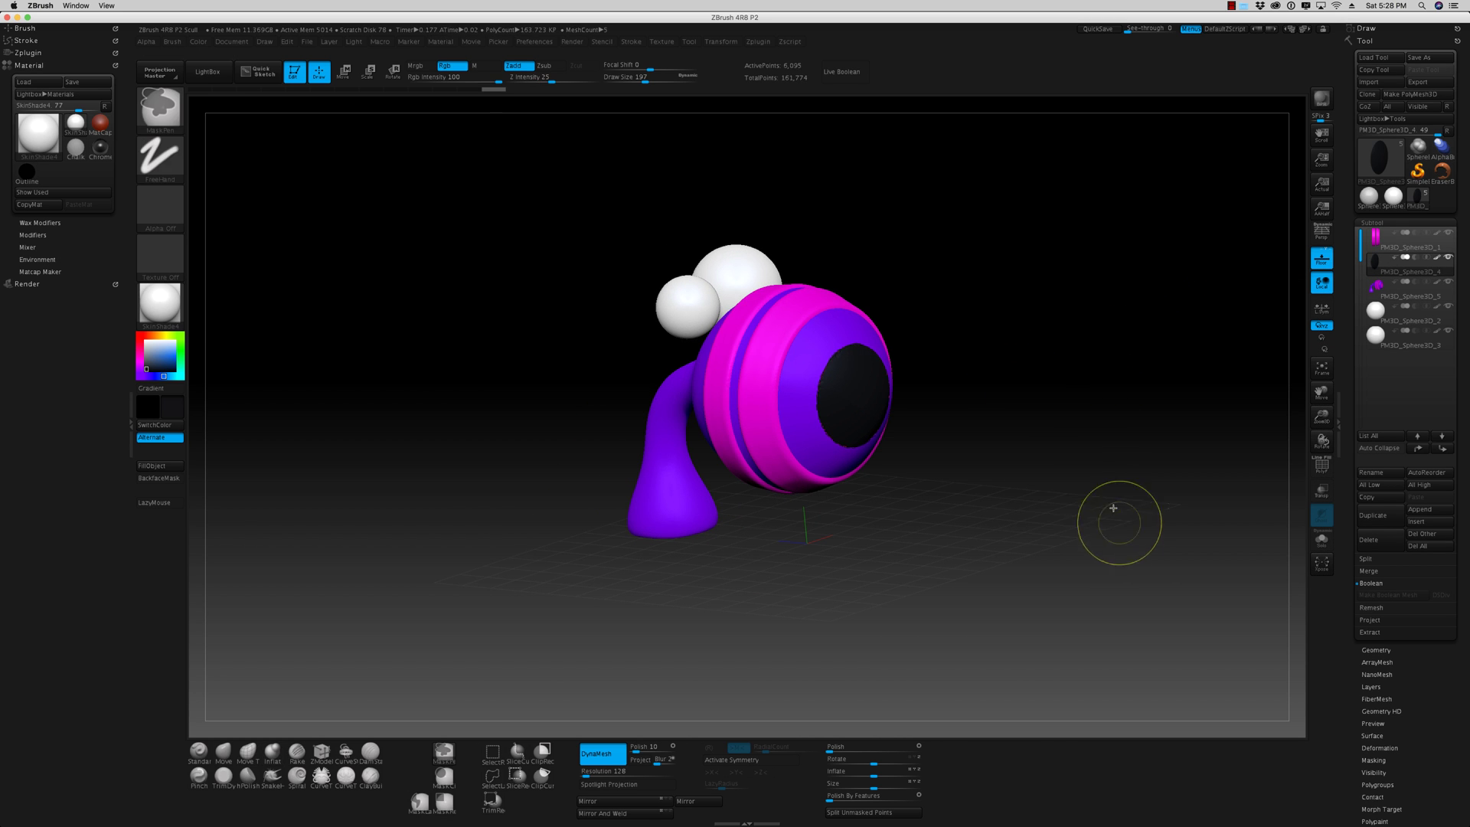
left_click(828, 749)
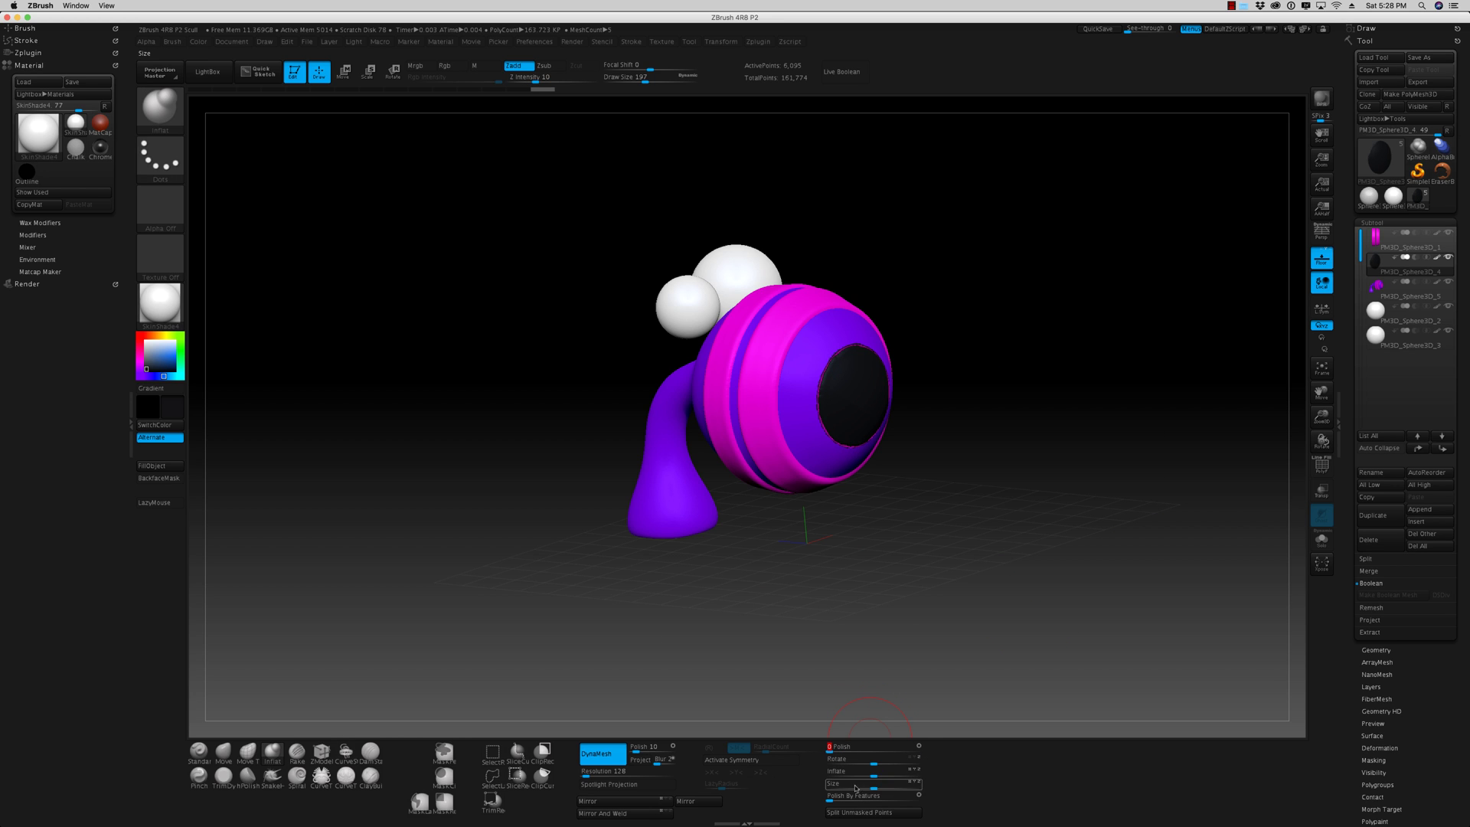
left_click_drag(875, 778, 888, 780)
left_click_drag(996, 483, 1056, 550, "ctrl")
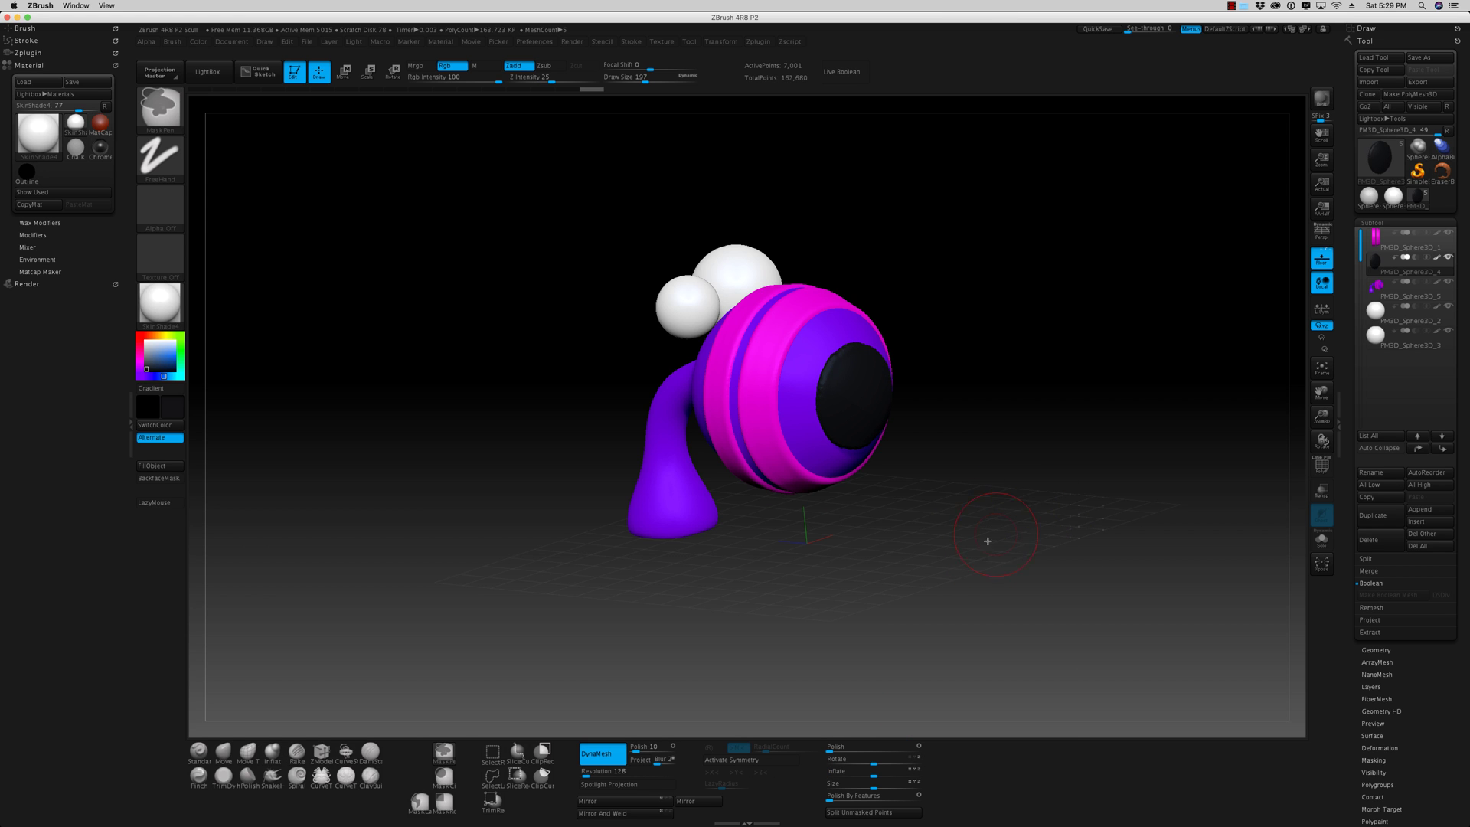
left_click_drag(854, 751, 922, 748)
left_click_drag(953, 618, 968, 613)
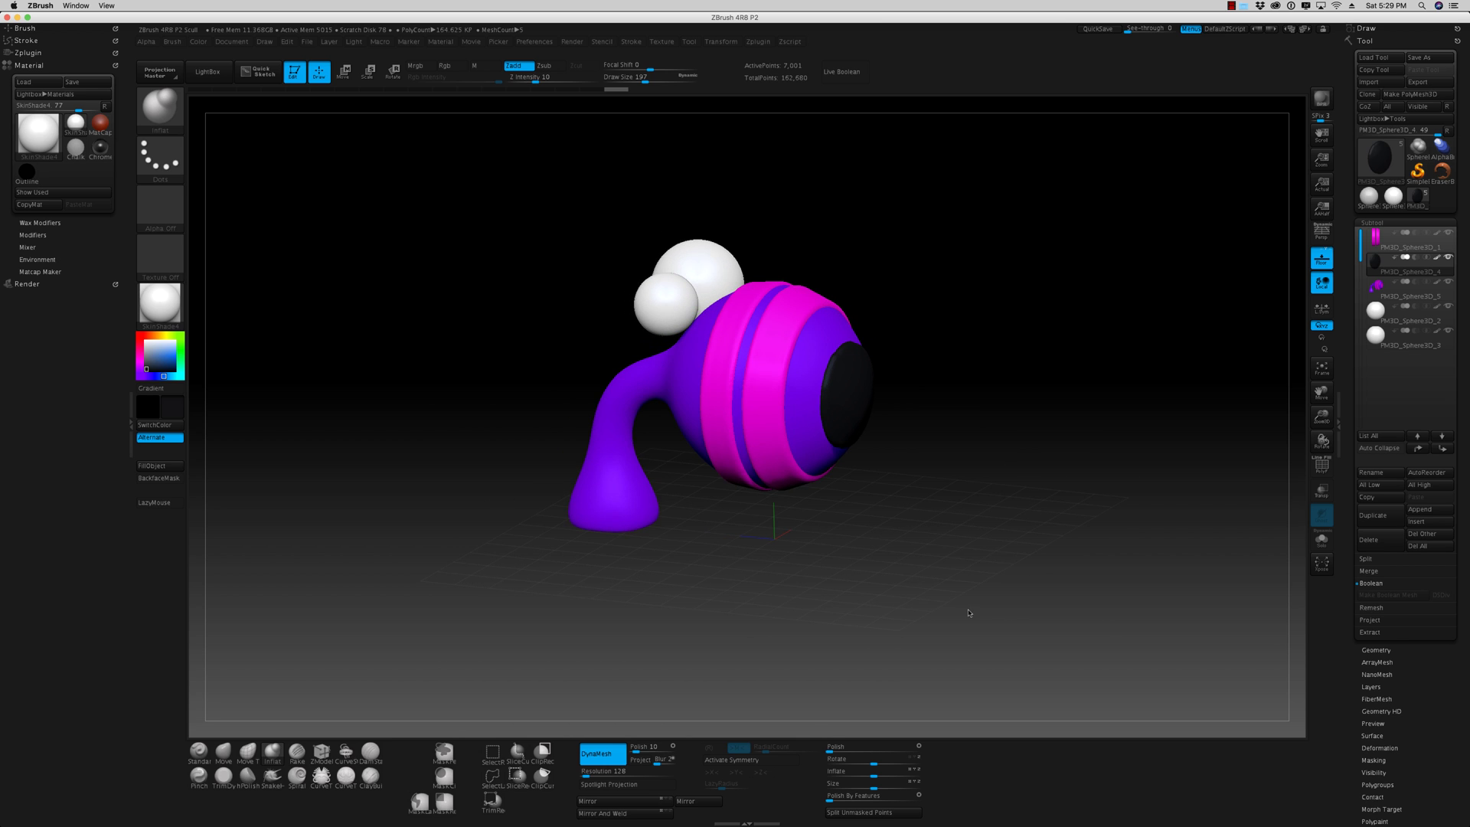
- Select the purple body subtool, update its DynaMesh, and smooth it strongly with the Polish deformation
left_click(1408, 286)
left_click_drag(1003, 385, 1125, 570, "ctrl")
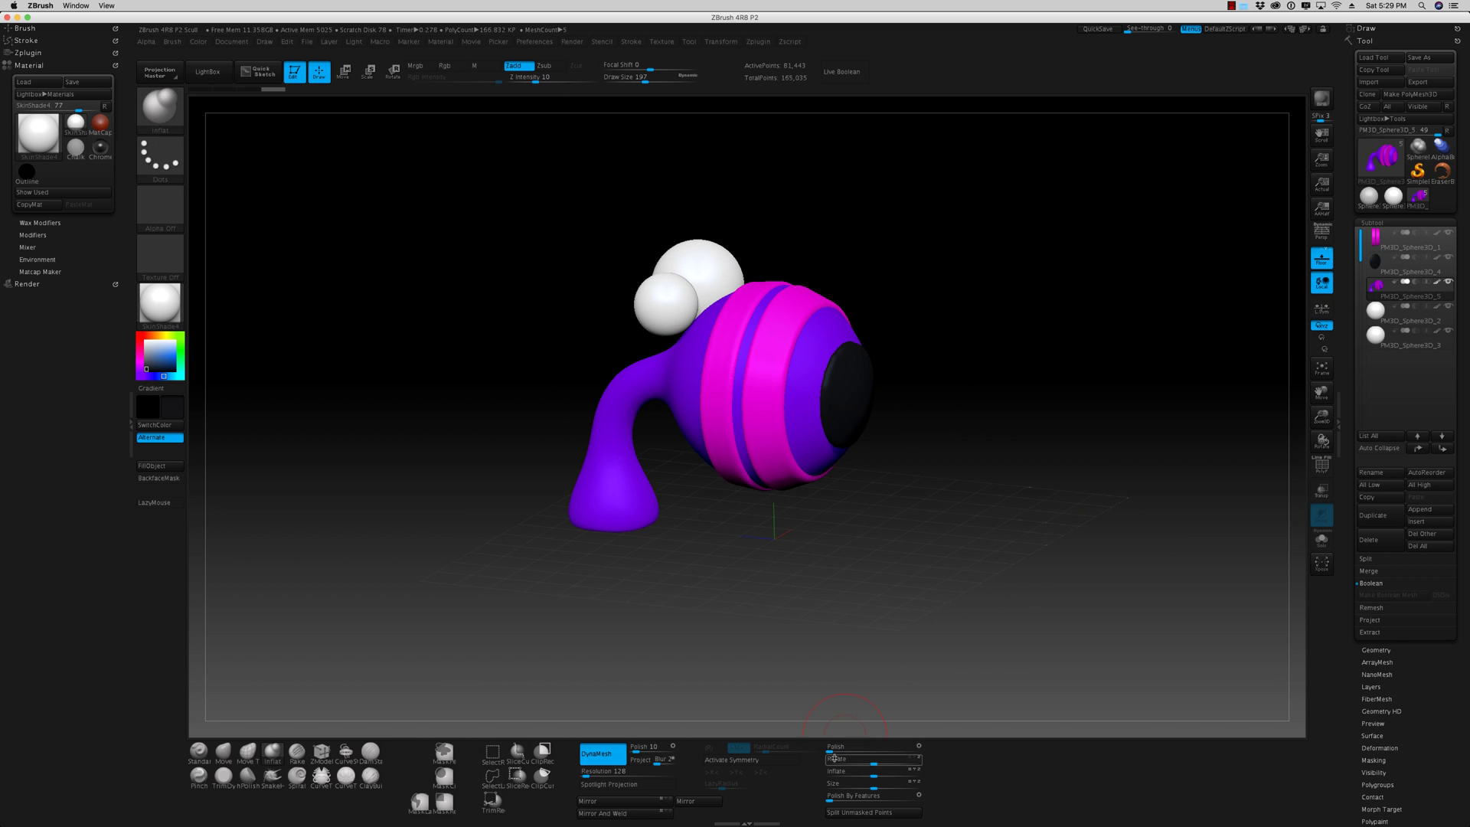
left_click_drag(928, 759, 926, 760)
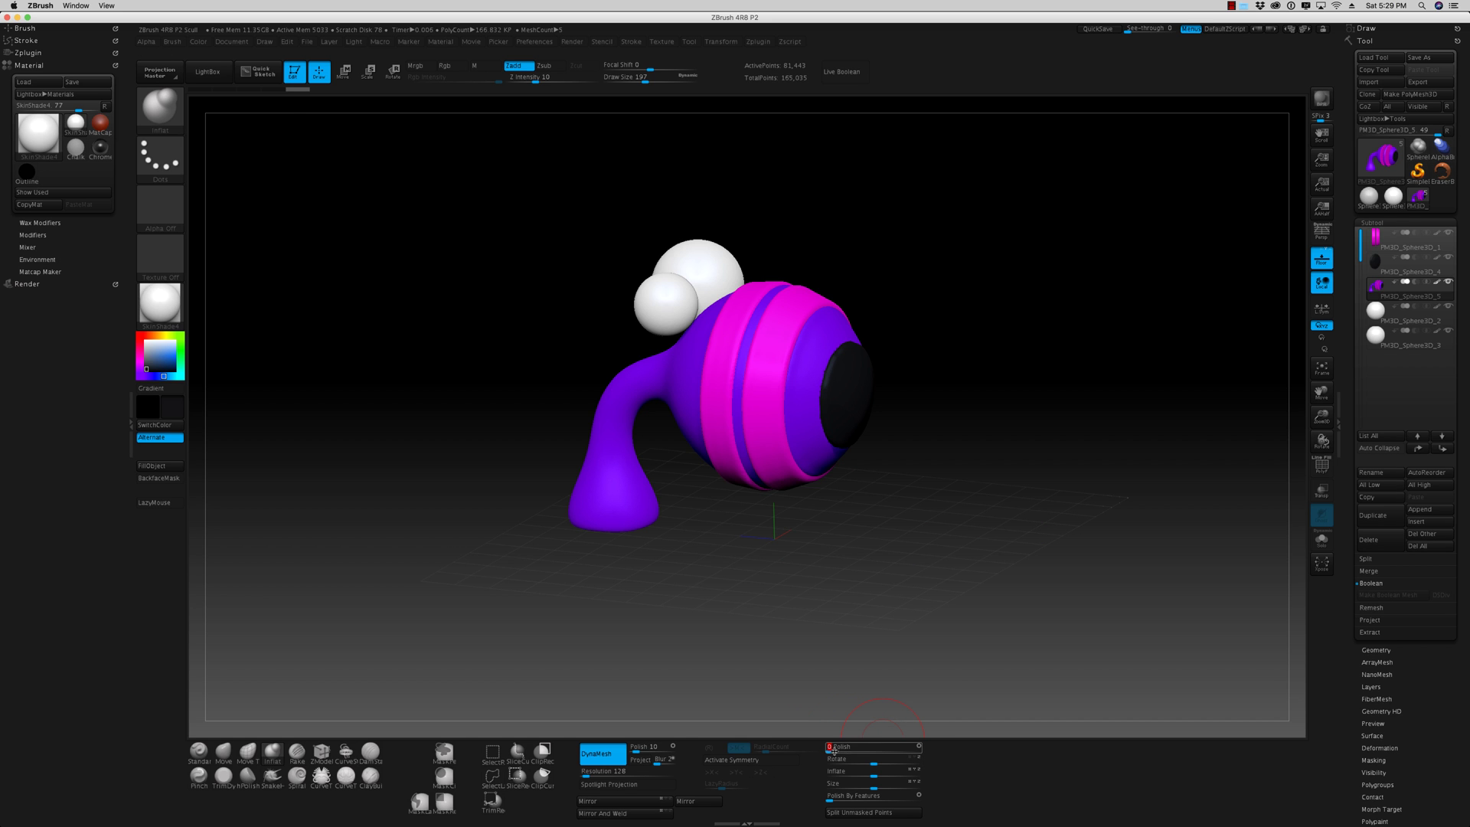
left_click_drag(835, 750, 931, 763)
left_click_drag(965, 612, 987, 536)
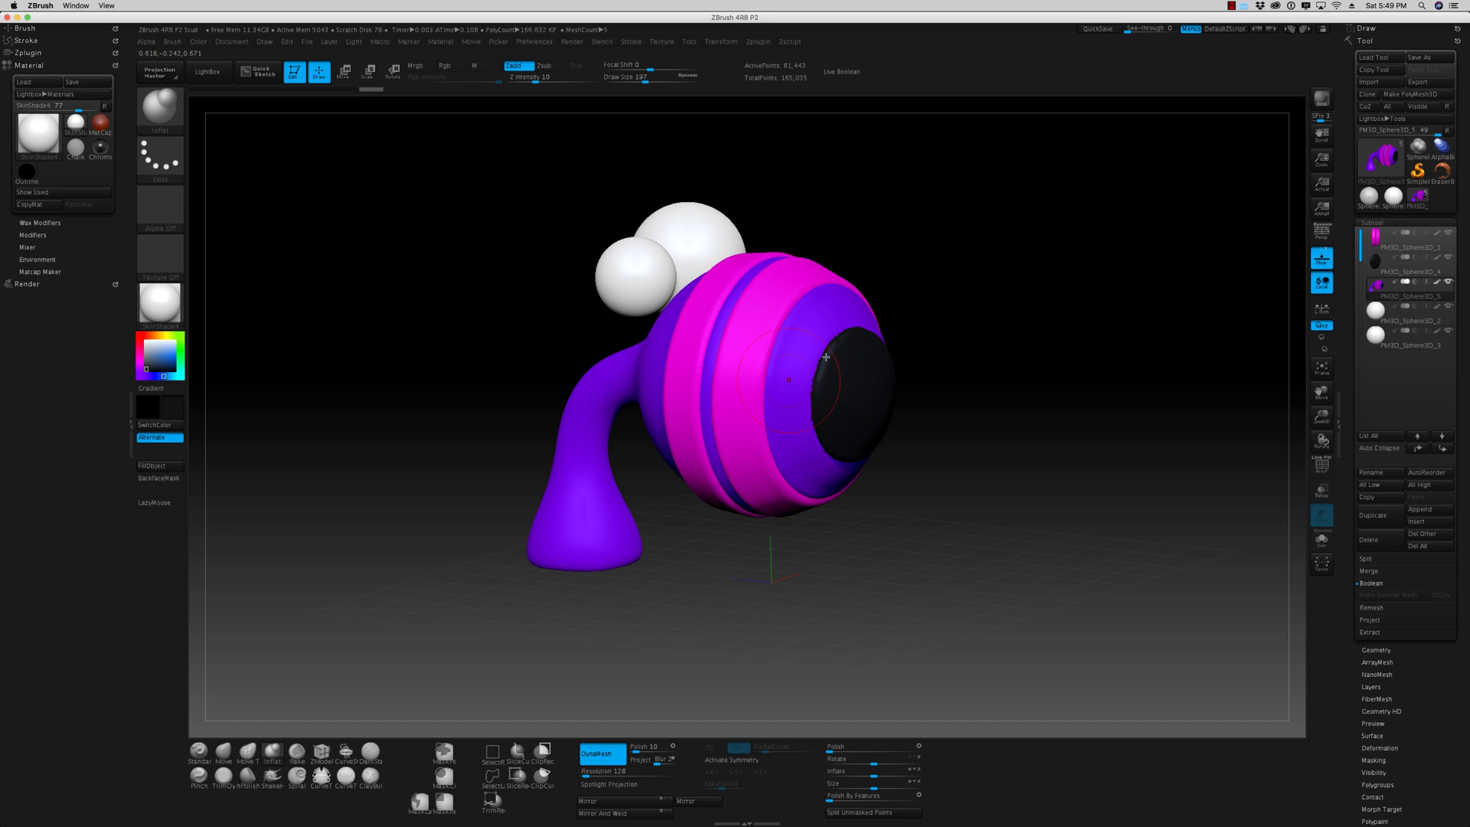
- Hide the black cap, fill the entire body with purple to cover the black patch, and show the cap again
left_click(1448, 258)
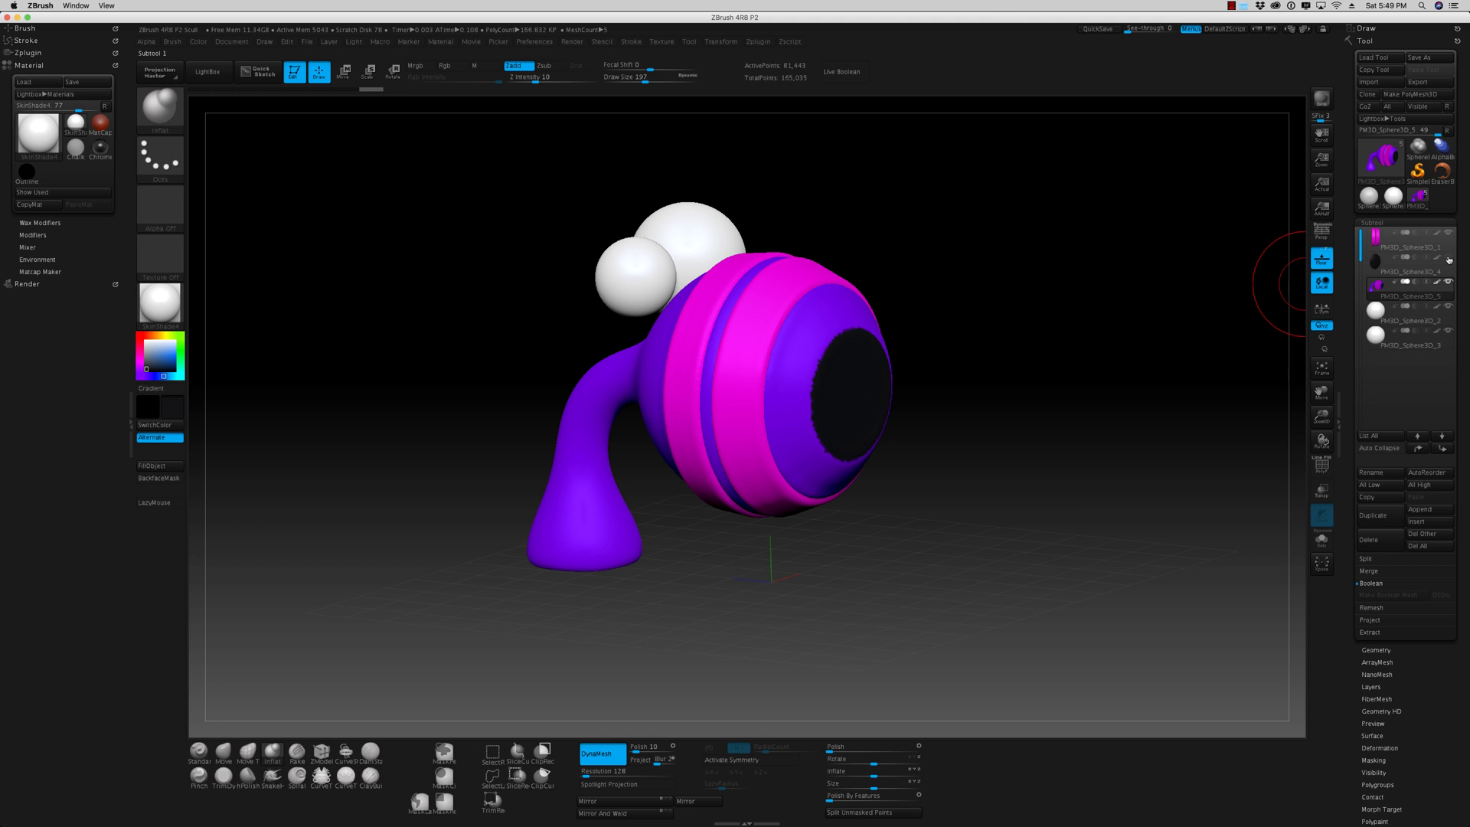
left_click_drag(932, 424, 933, 427)
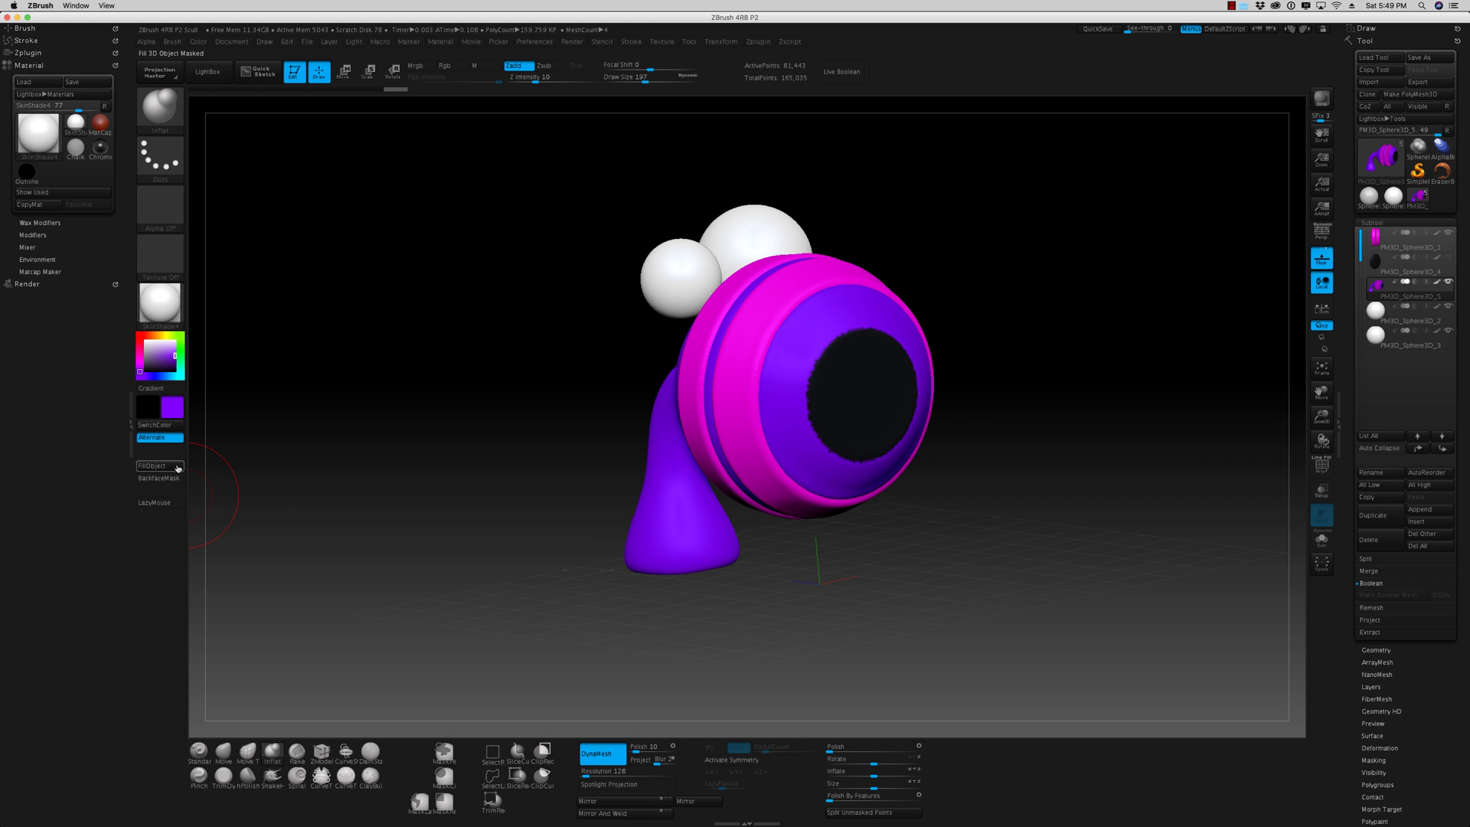
left_click_drag(210, 471, 413, 475)
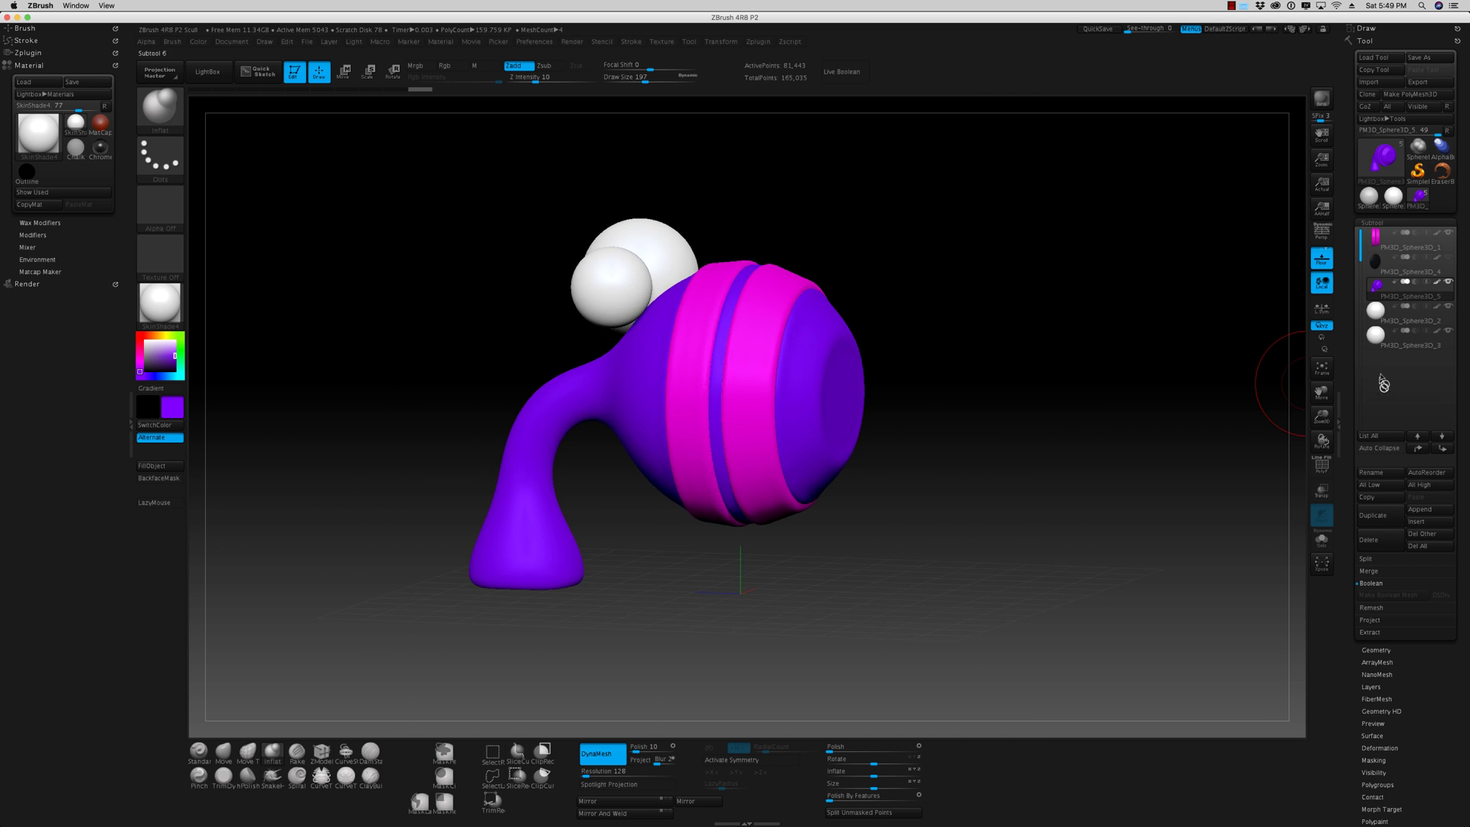
left_click(1448, 258)
mouse_move(1077, 413)
left_mouse_down()
mouse_move(1022, 437)
mouse_move(994, 420)
mouse_move(1118, 486)
mouse_move(1128, 512)
mouse_move(1053, 502)
mouse_move(1096, 529)
mouse_move(1076, 456)
mouse_move(1095, 456)
mouse_move(1119, 510)
mouse_move(1074, 508)
left_mouse_up()
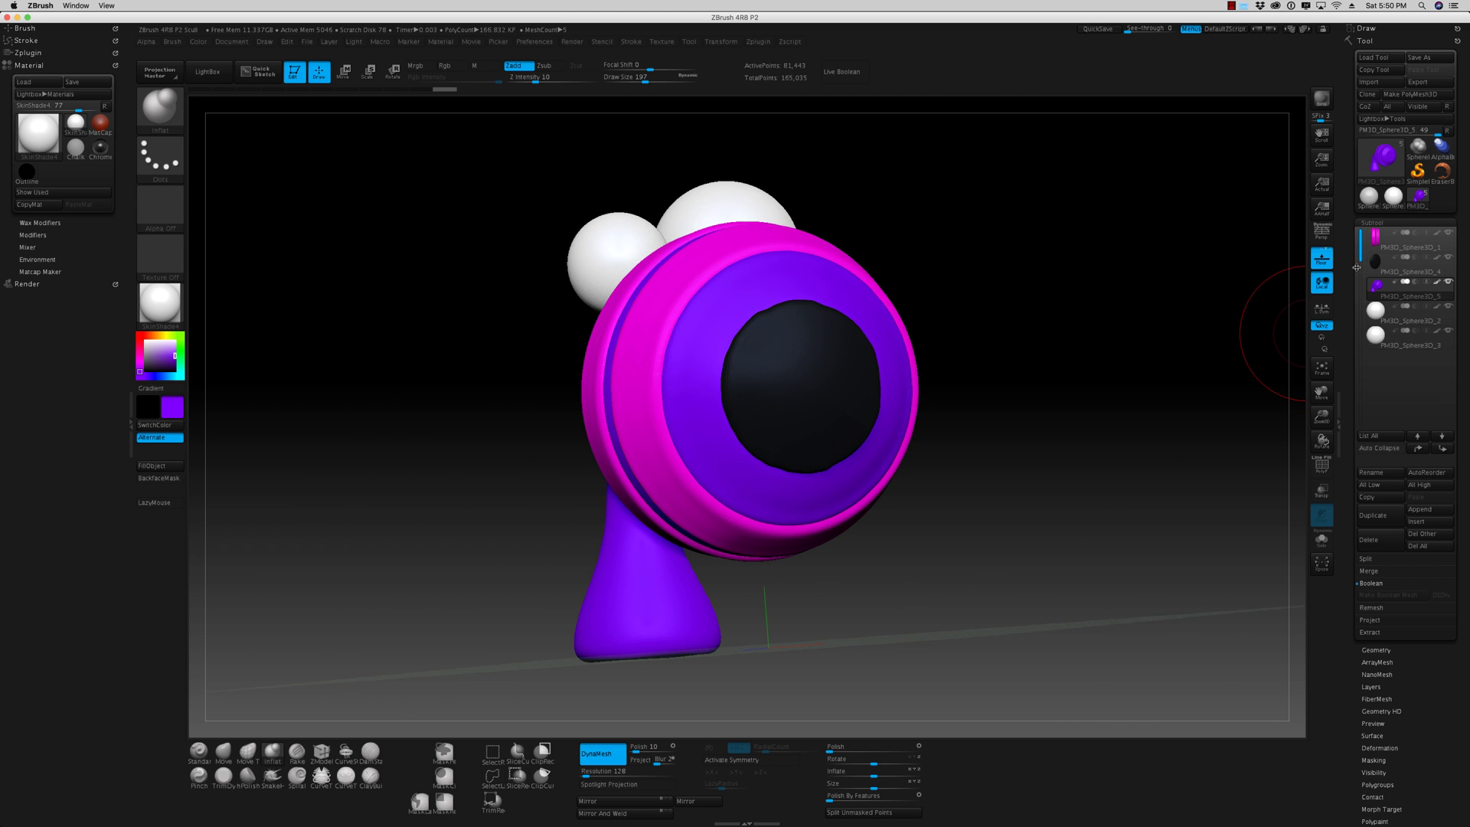
- Select the black rear cap, run ZRemesher on it twice, and display its polyframe to check the topology
left_click(1366, 264)
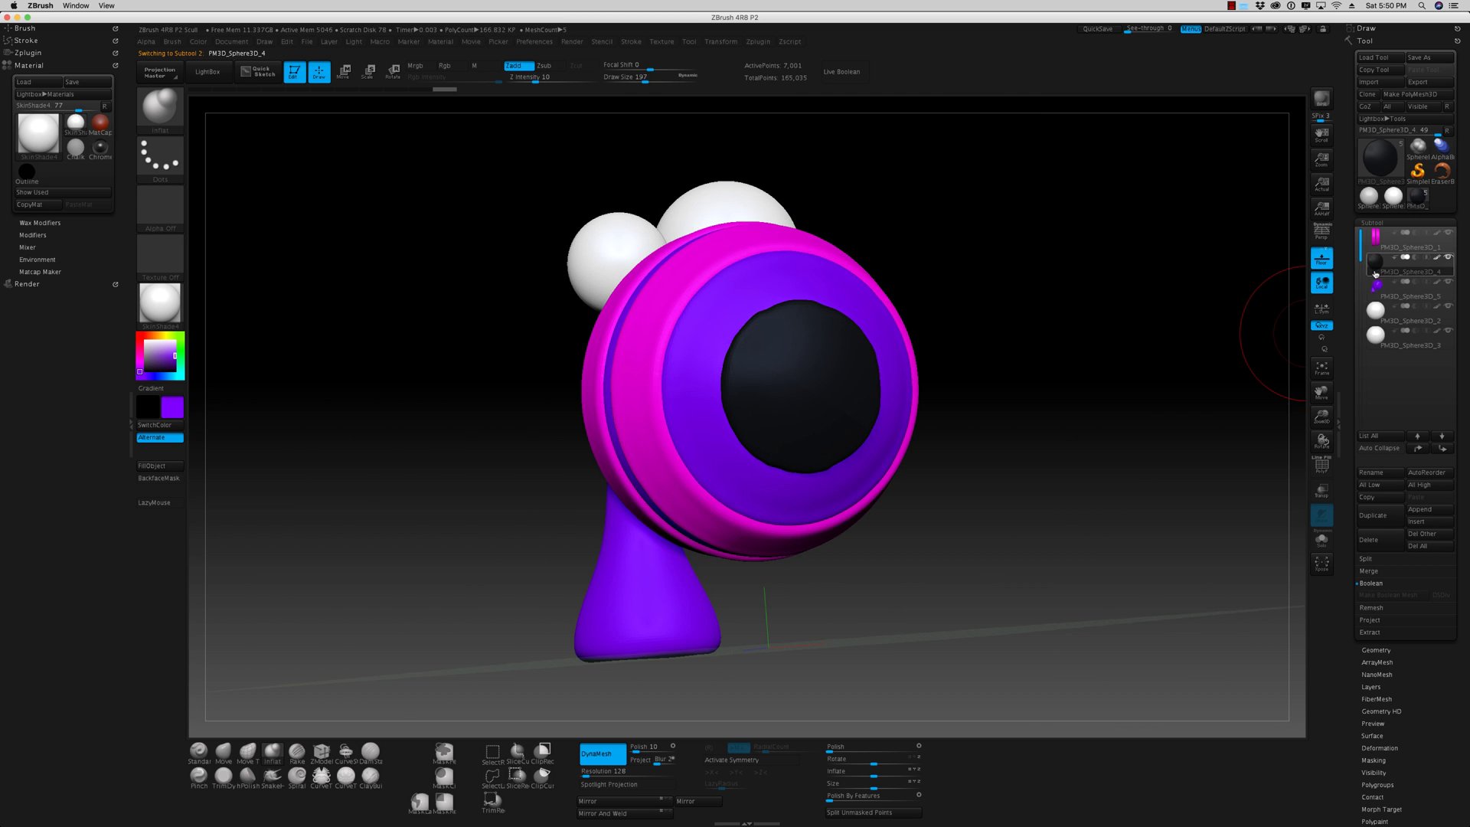
left_click(1376, 650)
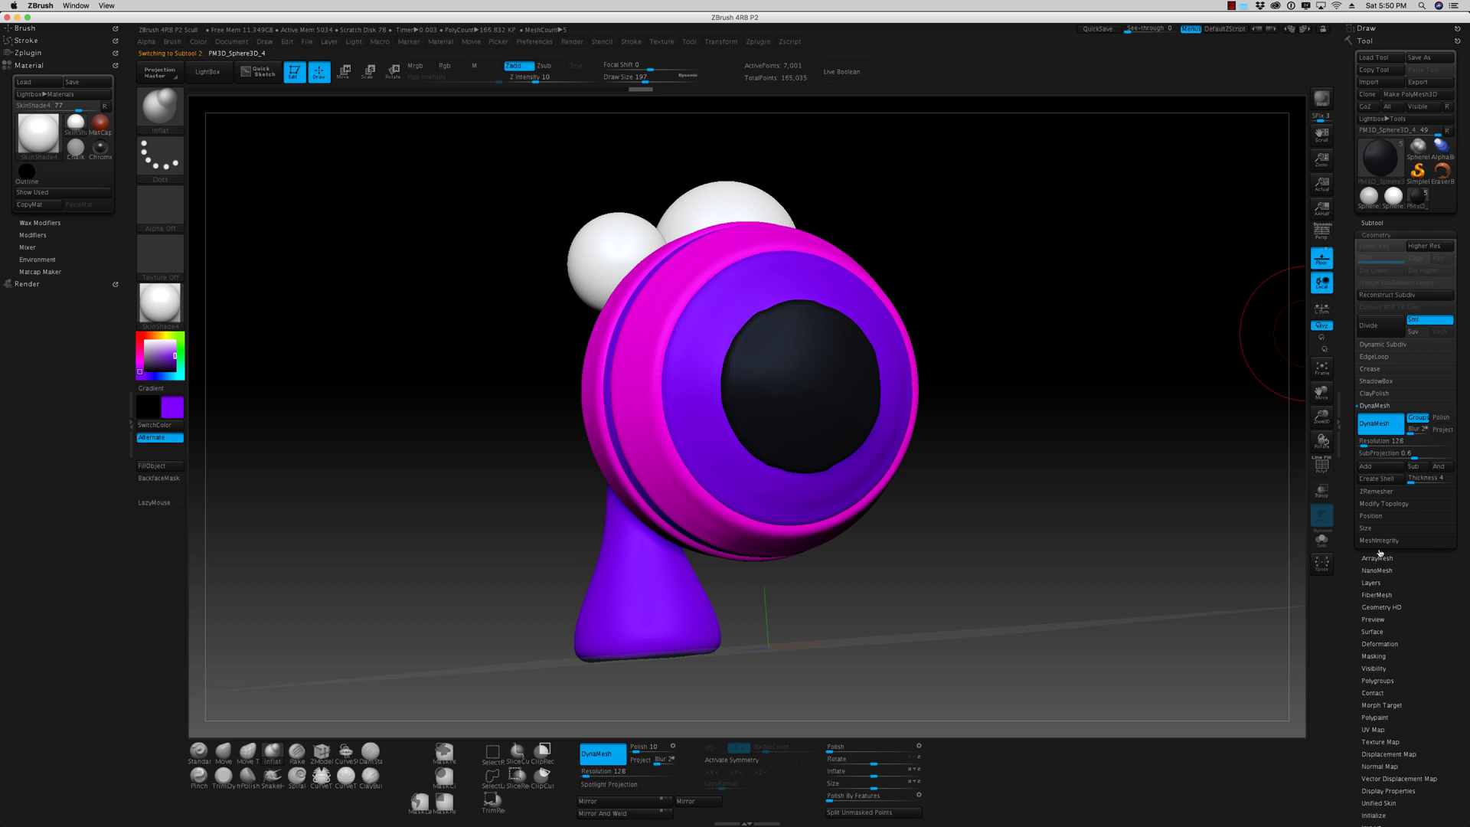
left_click(1381, 493)
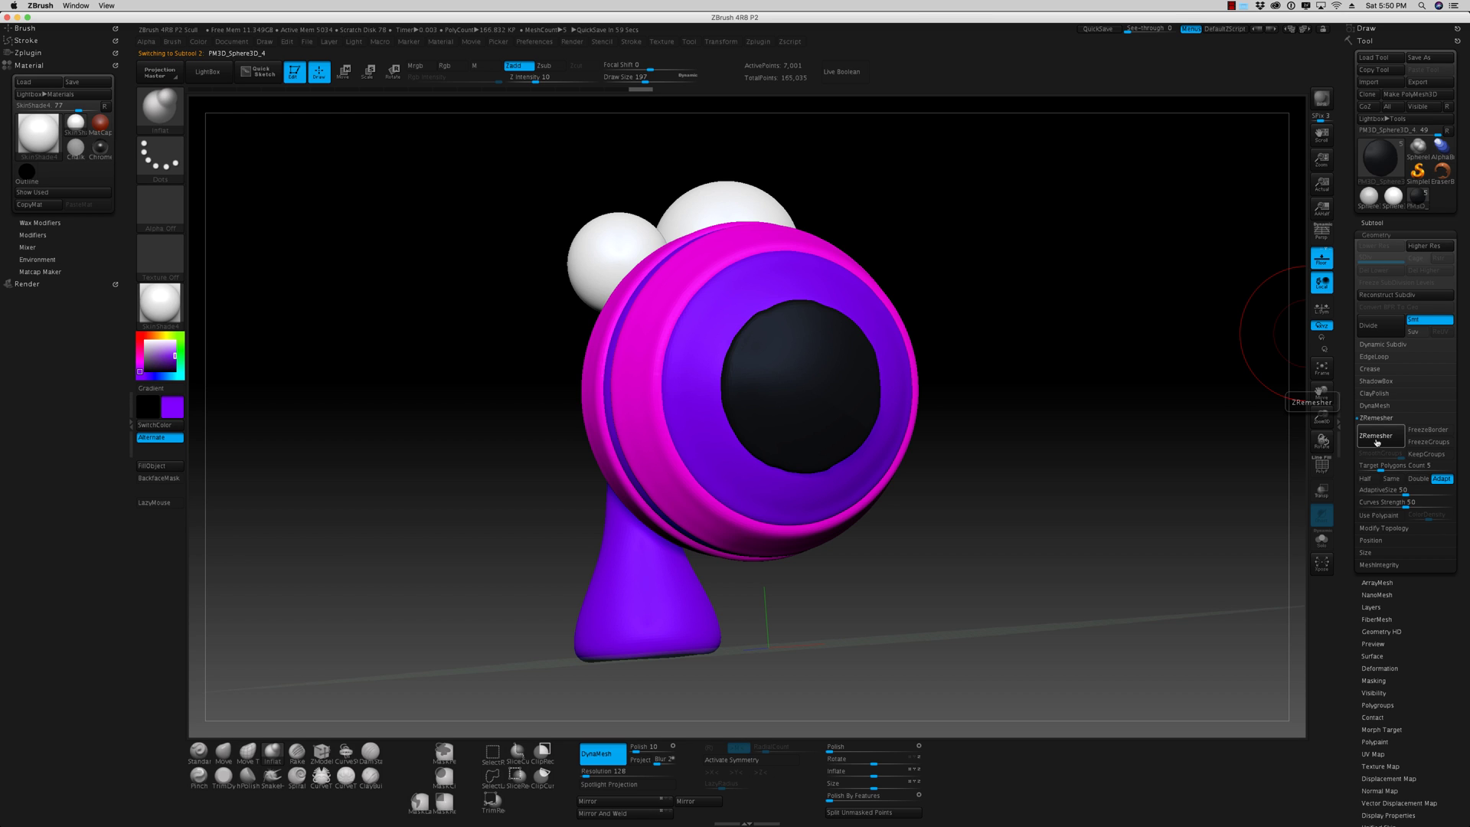
left_click(1375, 436)
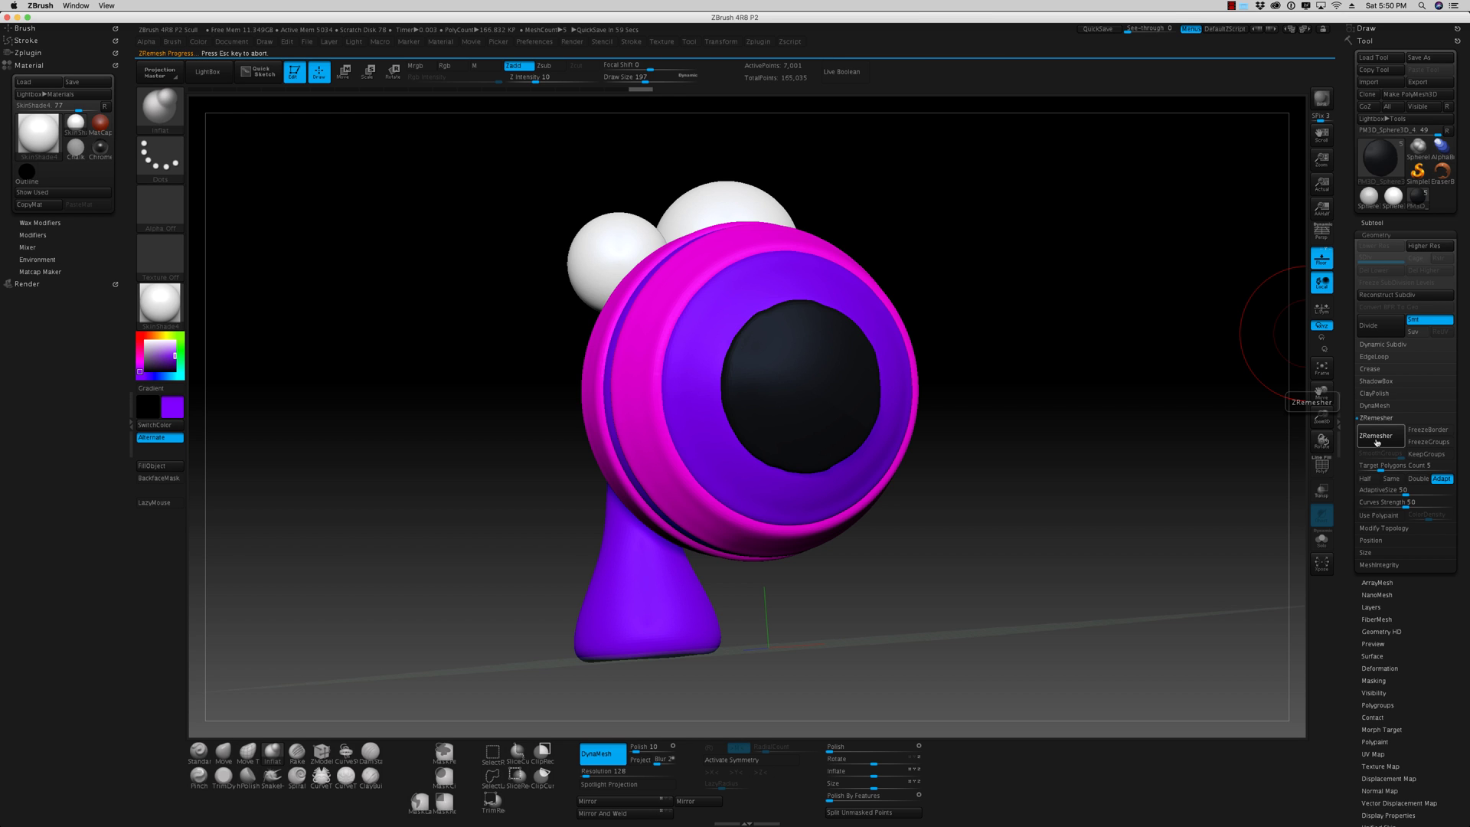
left_click(1322, 465)
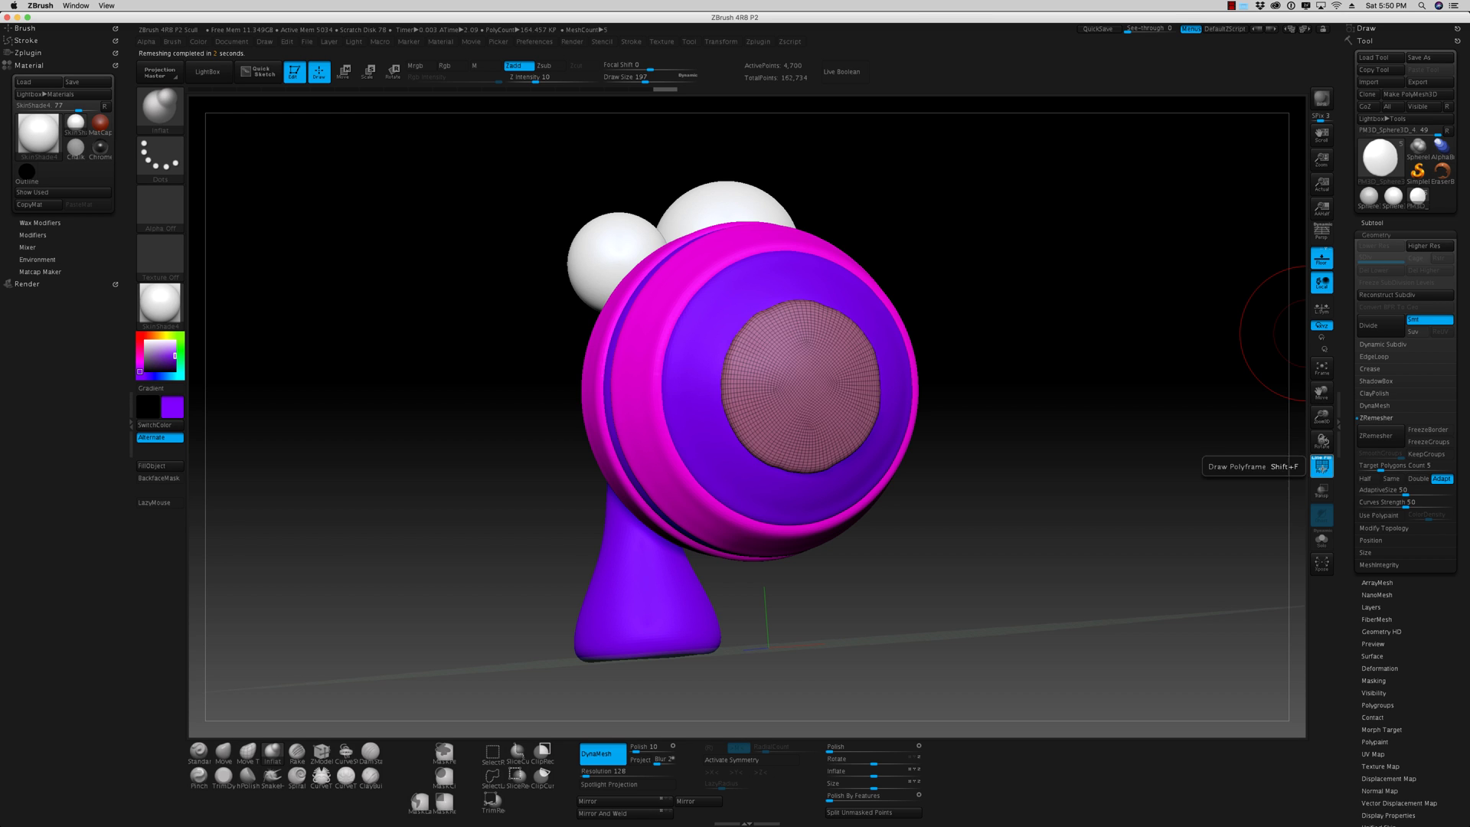
mouse_move(1194, 490)
left_mouse_down()
mouse_move(1099, 492)
mouse_move(1241, 483)
left_mouse_up()
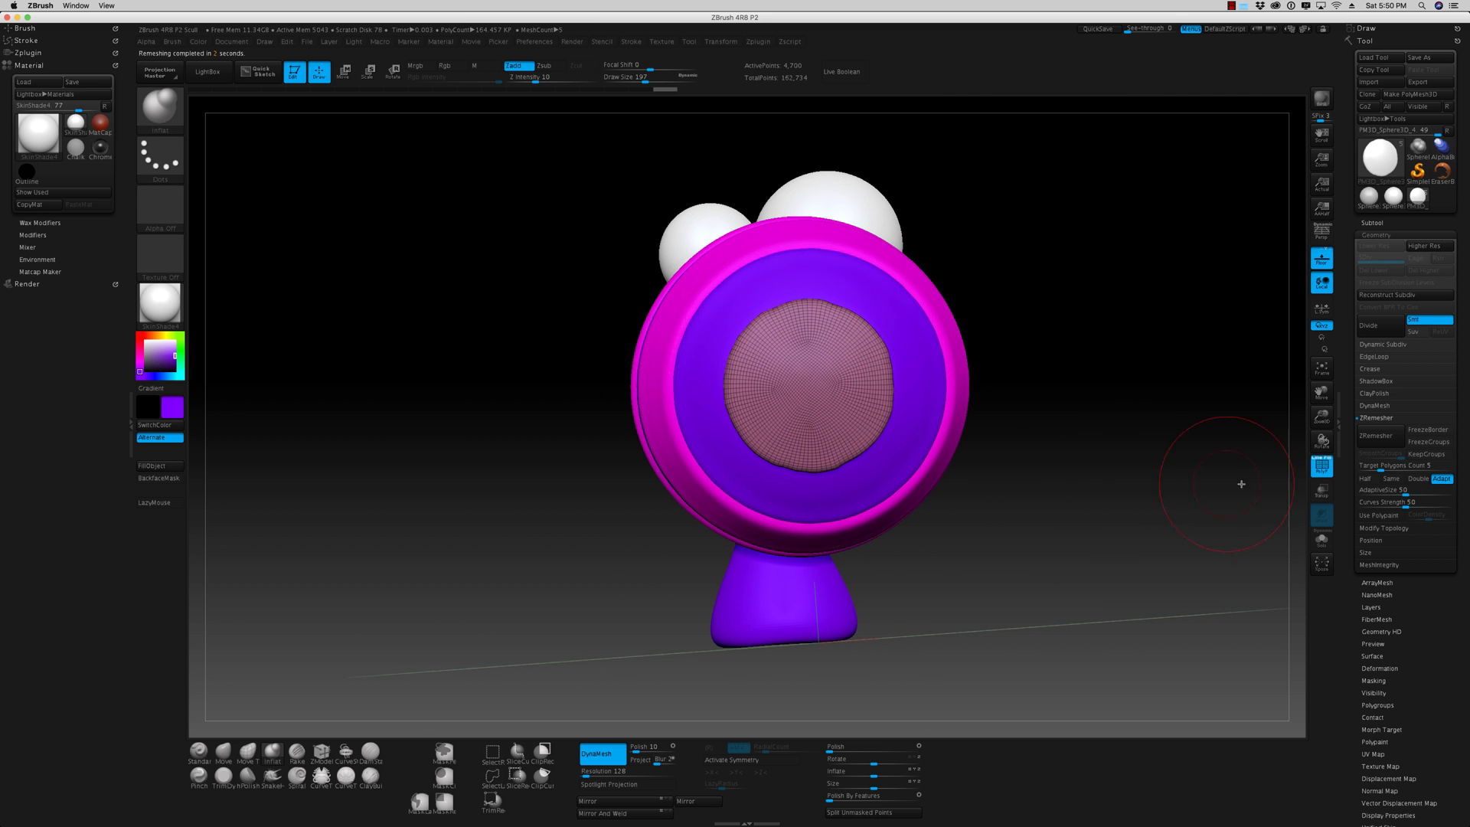
left_click(1378, 444)
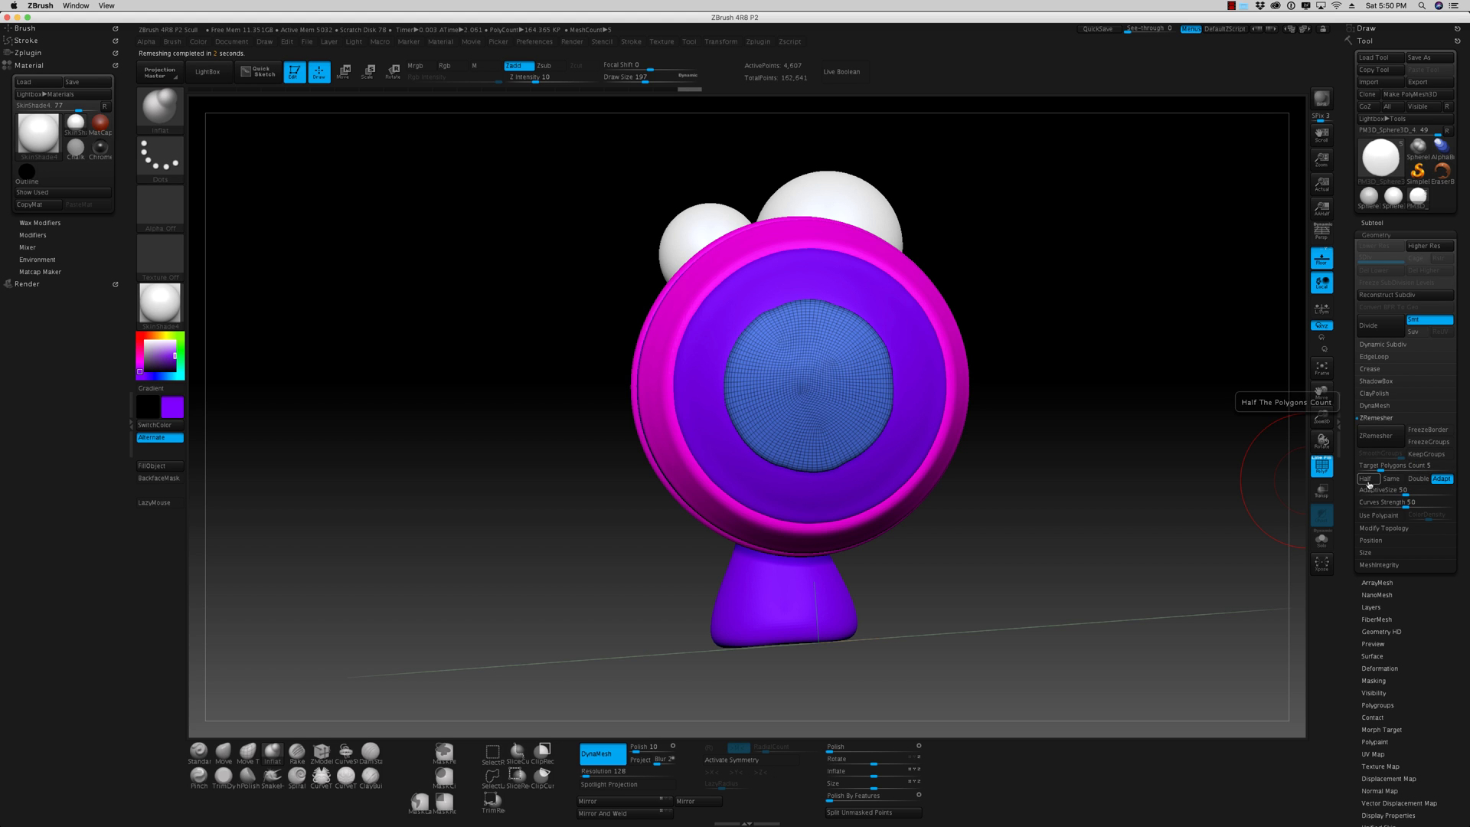
- ZRemesh the rear cap two more times with the target polygon count set to Half
left_click(1366, 478)
left_click(1376, 436)
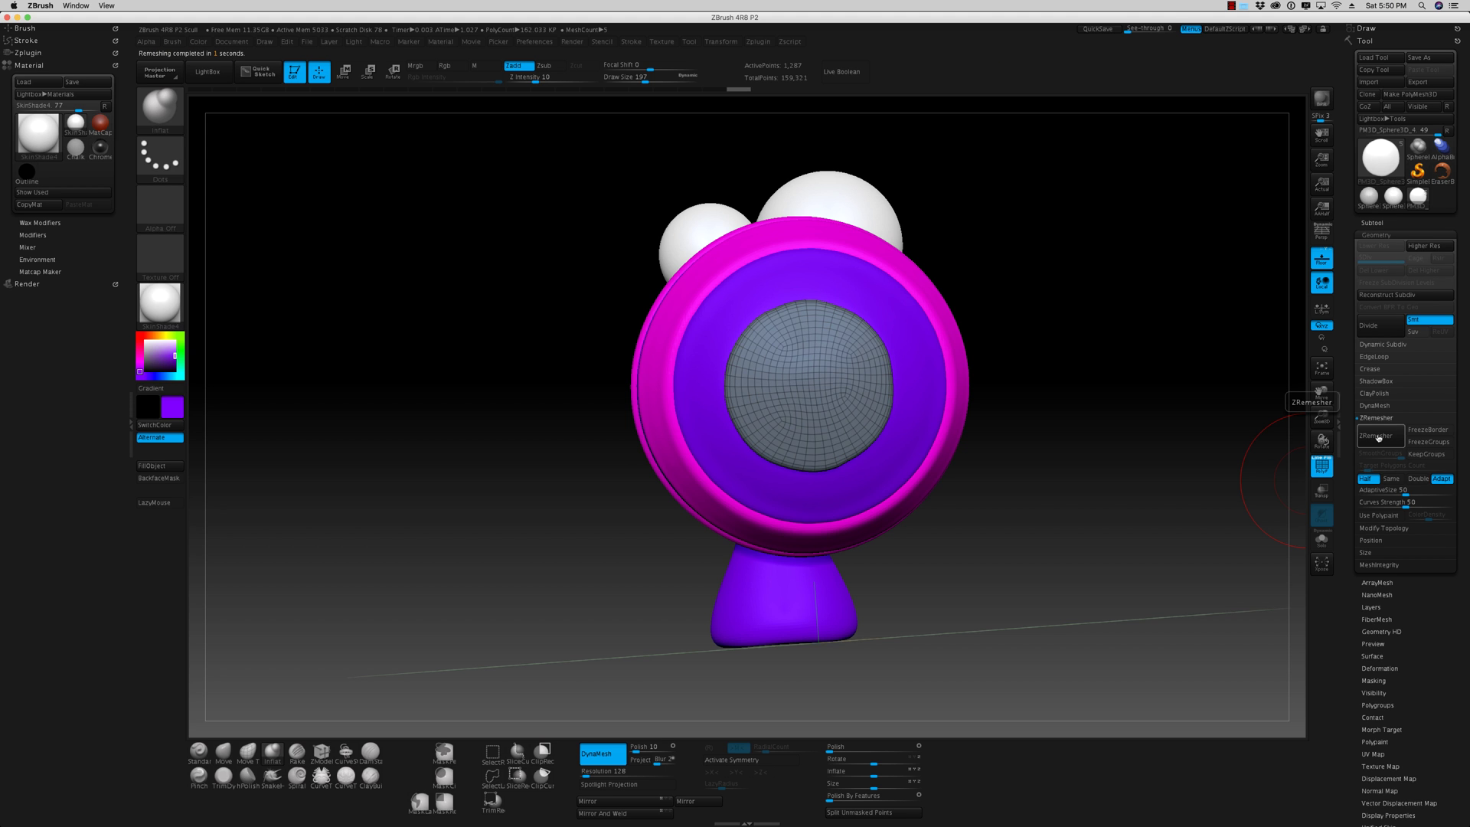
left_click_drag(1252, 482, 1206, 523)
left_click_drag(1221, 509, 1230, 499)
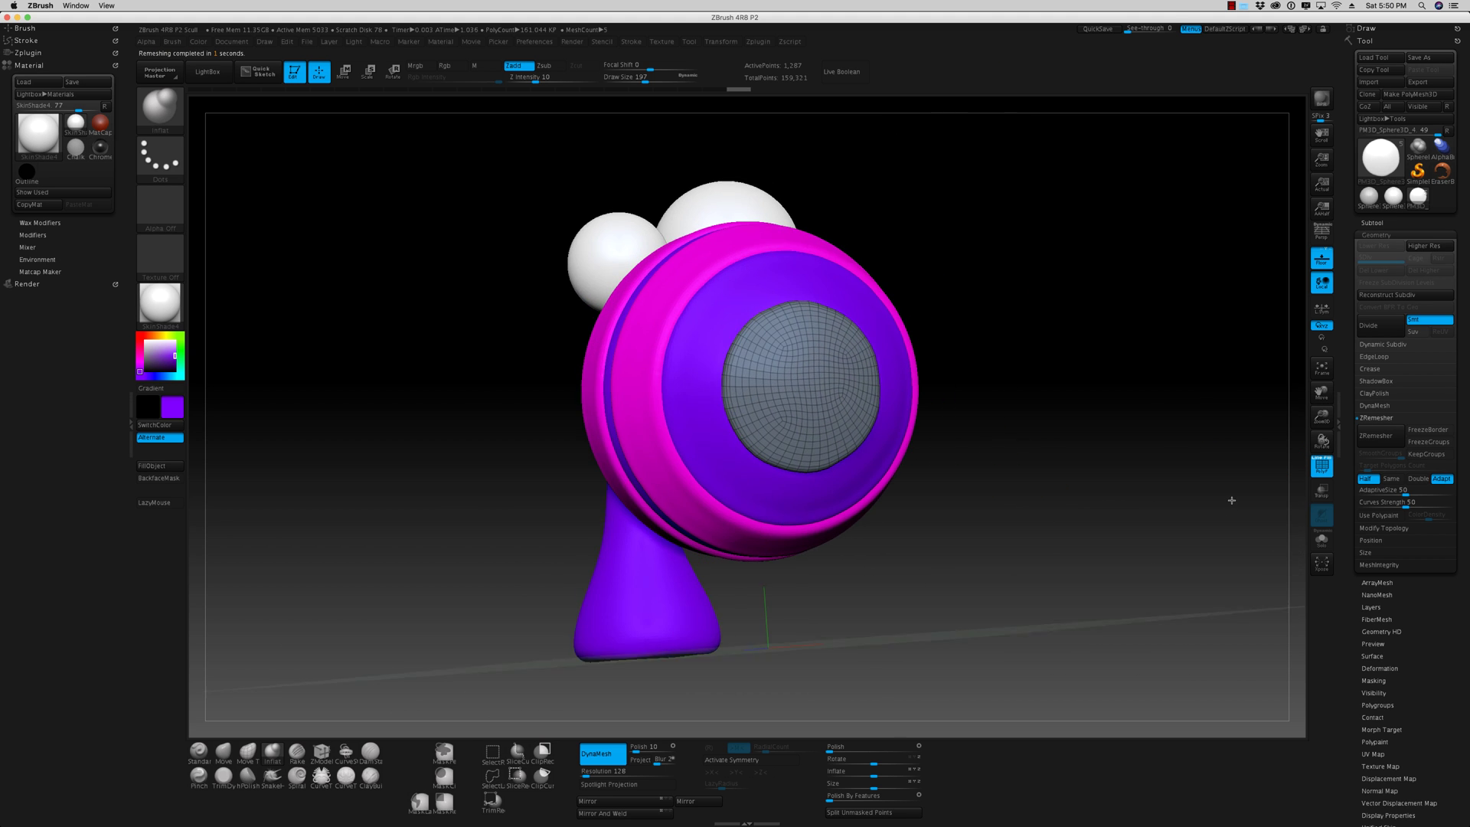
left_click(1376, 436)
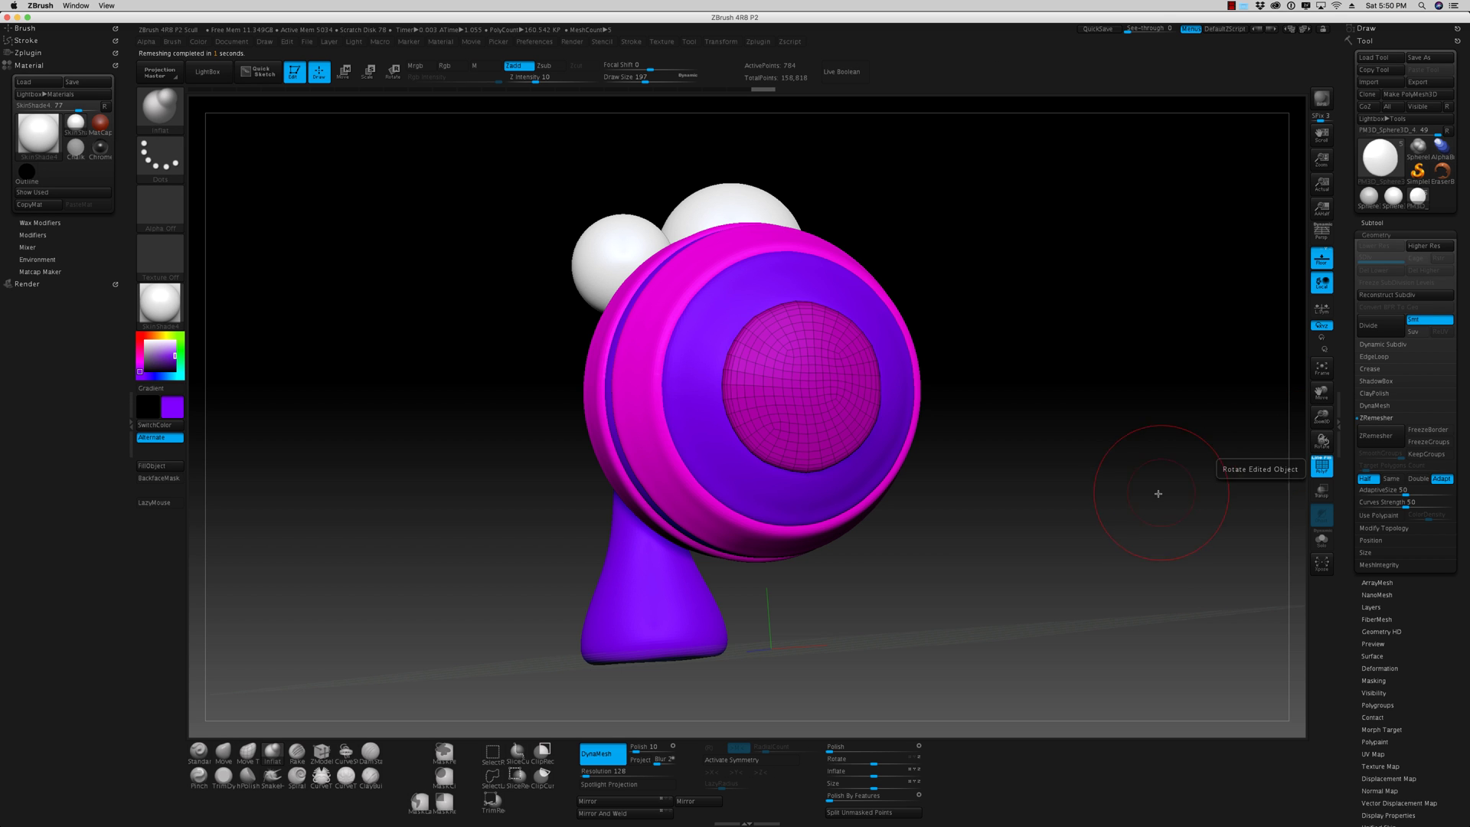
mouse_move(1151, 492)
left_mouse_down()
mouse_move(1132, 509)
mouse_move(1162, 550)
mouse_move(1168, 483)
mouse_move(1193, 503)
mouse_move(1147, 523)
left_mouse_up()
- Turn off the polyframe and fill the remeshed rear cap with a near-black colour
left_click(1321, 467)
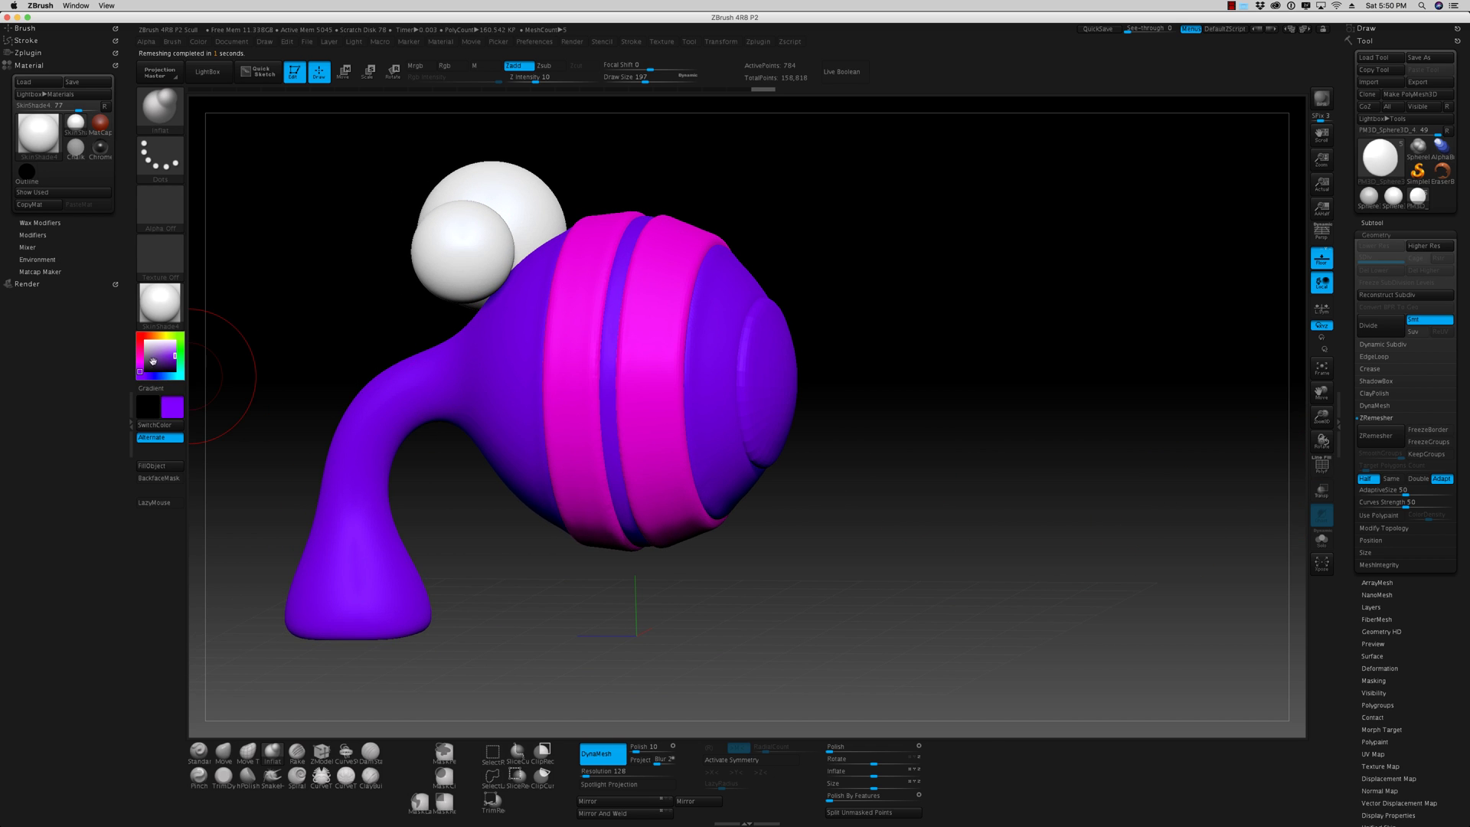
left_click(169, 468)
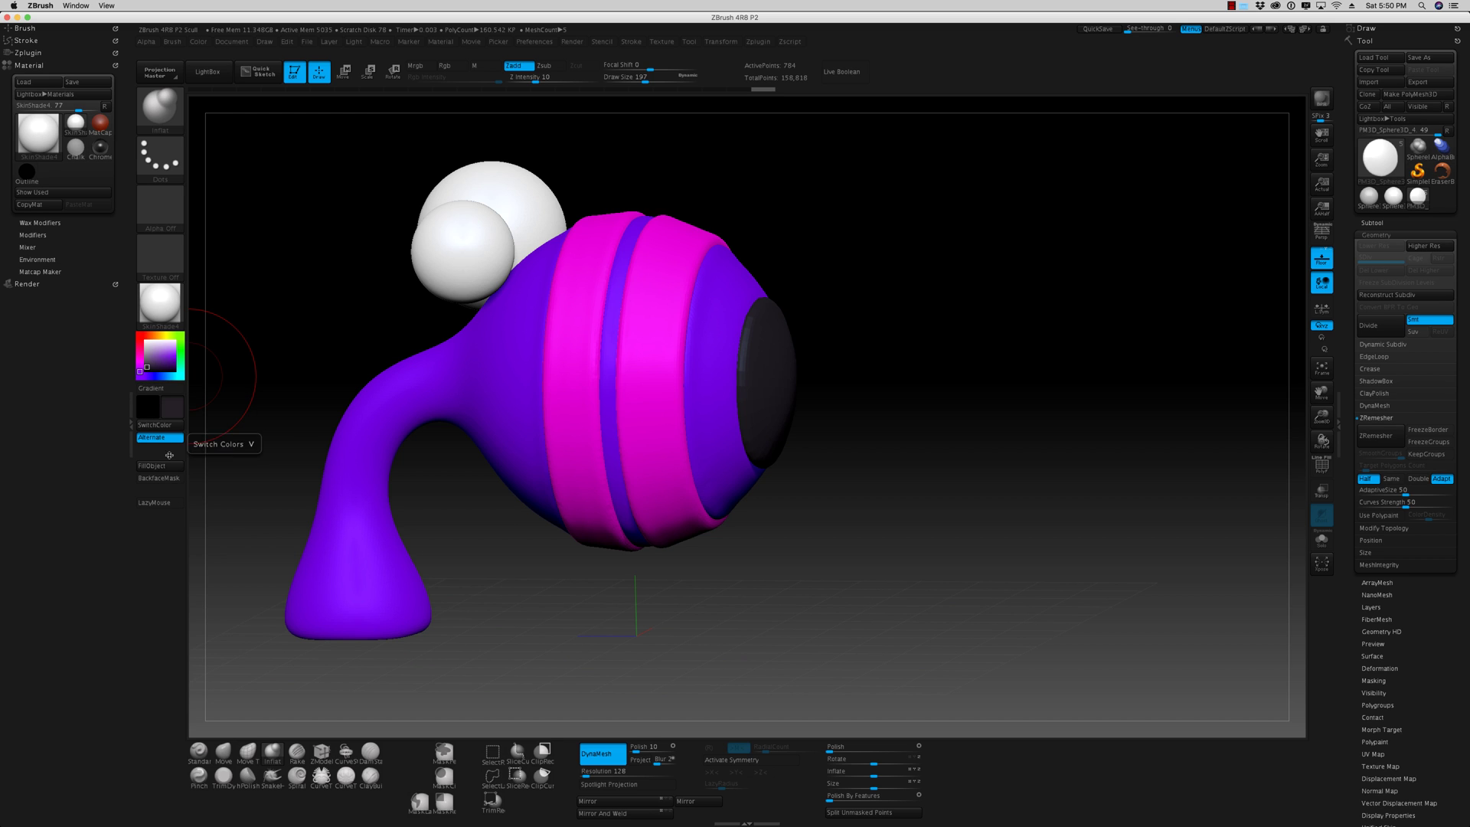
left_click(156, 375)
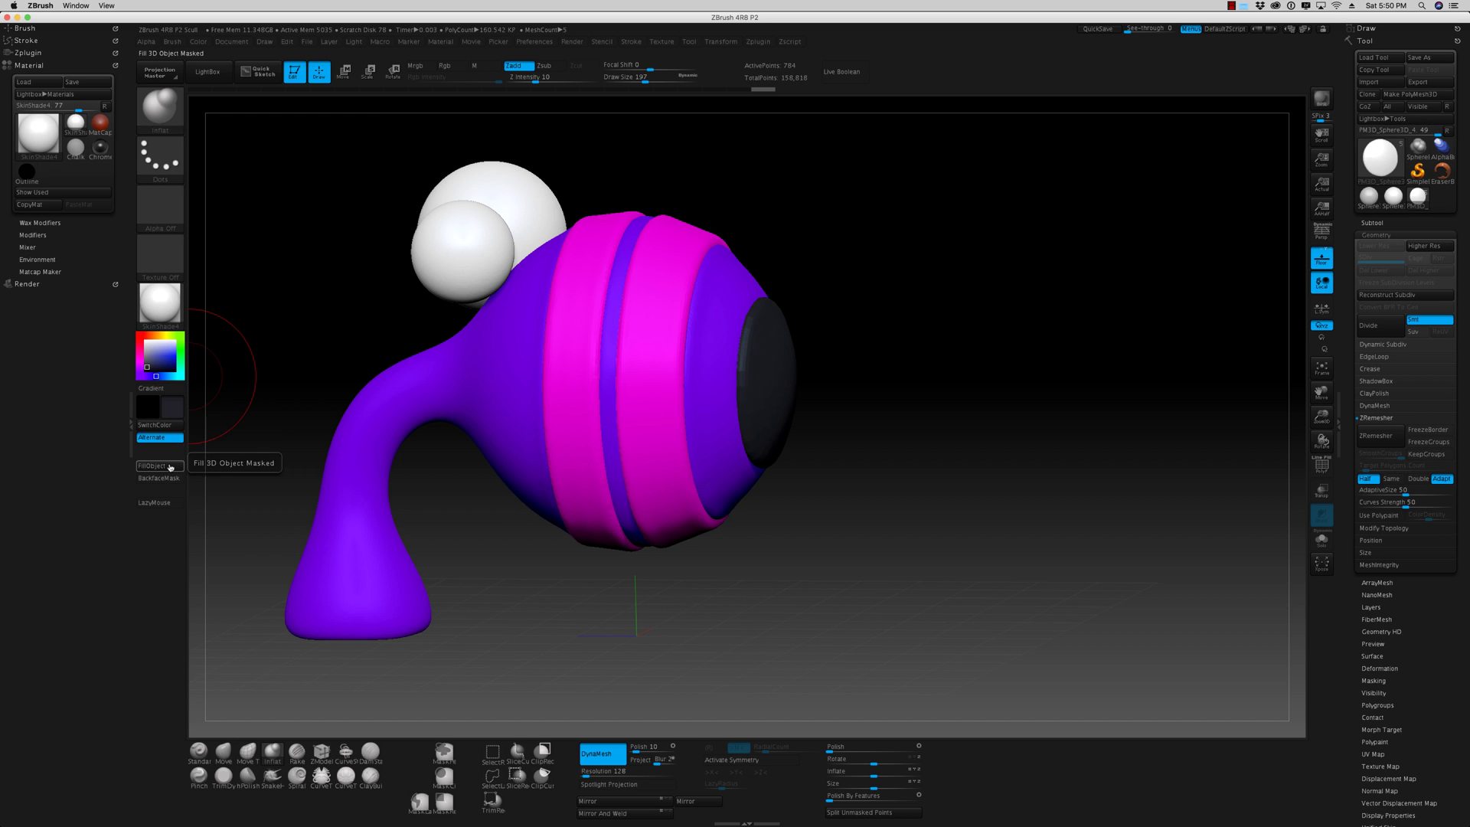
mouse_move(863, 499)
left_mouse_down()
mouse_move(829, 492)
mouse_move(843, 495)
left_mouse_up()
mouse_move(1018, 505)
left_mouse_down()
mouse_move(1036, 508)
mouse_move(1028, 517)
left_mouse_up()
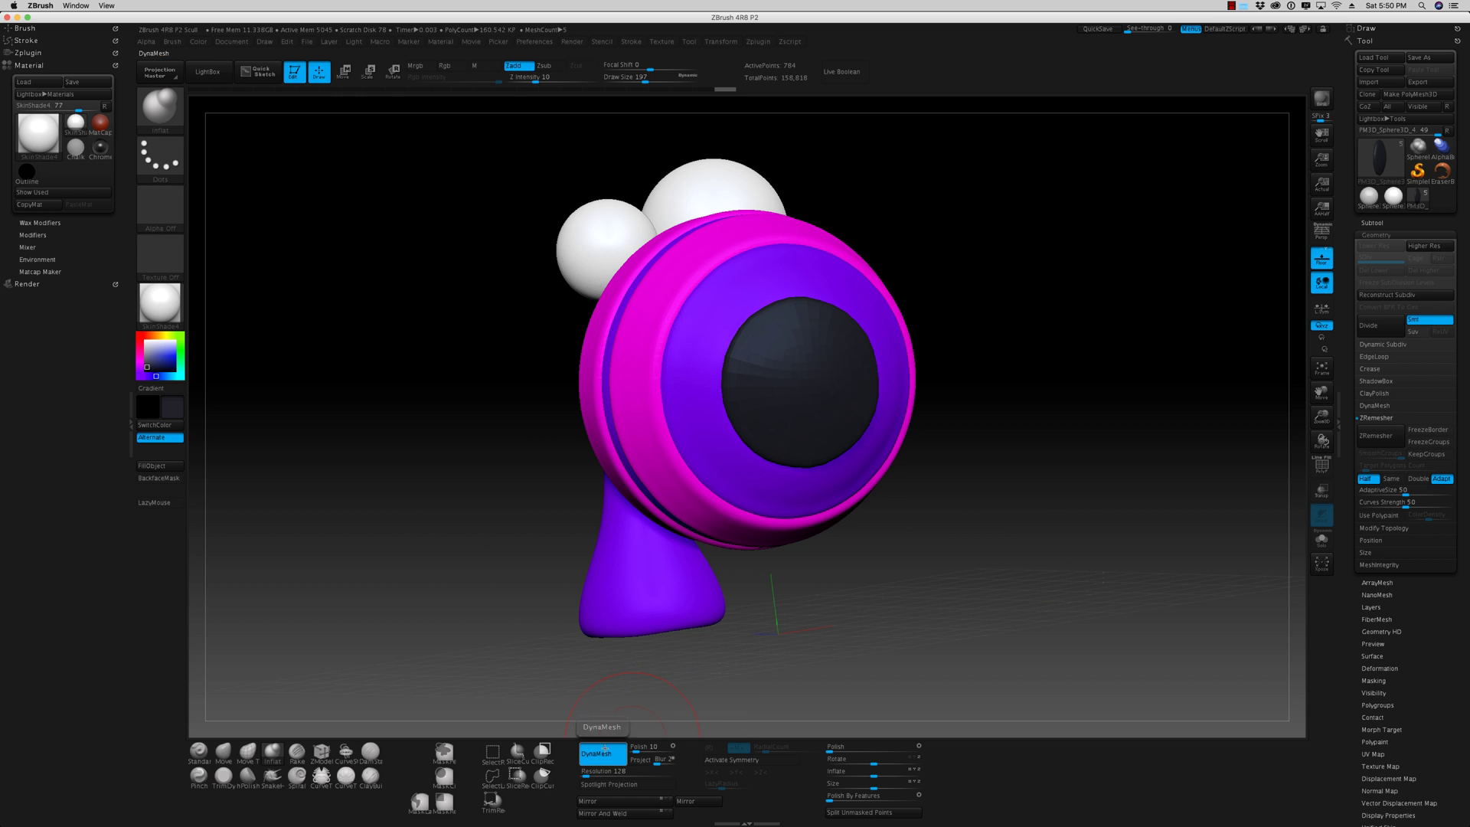
- Remesh the black rear cap with DynaMesh and smooth it with a Polish value of 100
left_click_drag(365, 397, 473, 510, "ctrl")
mouse_move(411, 410)
left_mouse_down("ctrl")
mouse_move(516, 532)
mouse_move(611, 604)
left_mouse_up("ctrl")
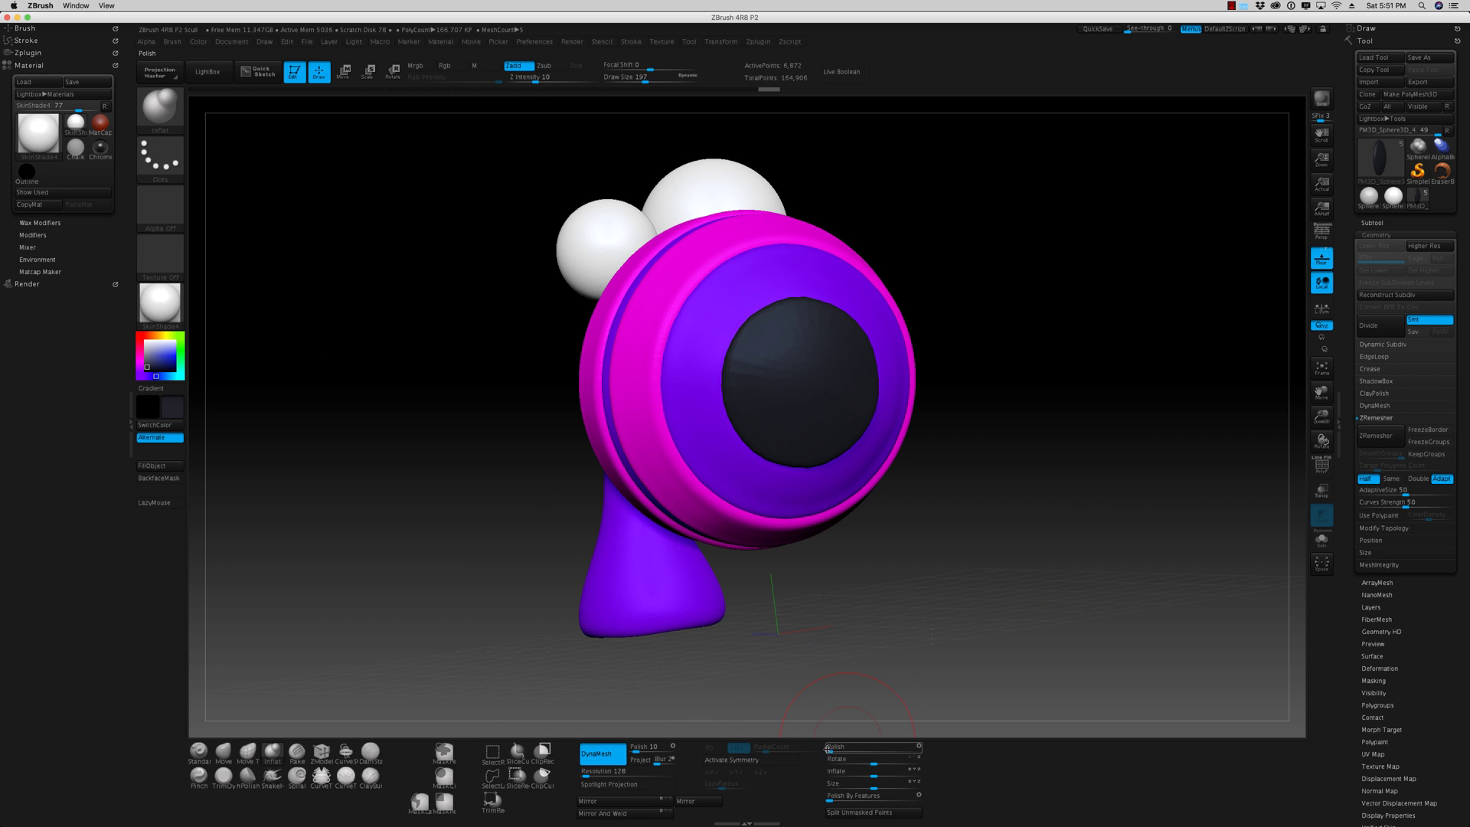
left_click_drag(966, 567, 947, 554, "shift")
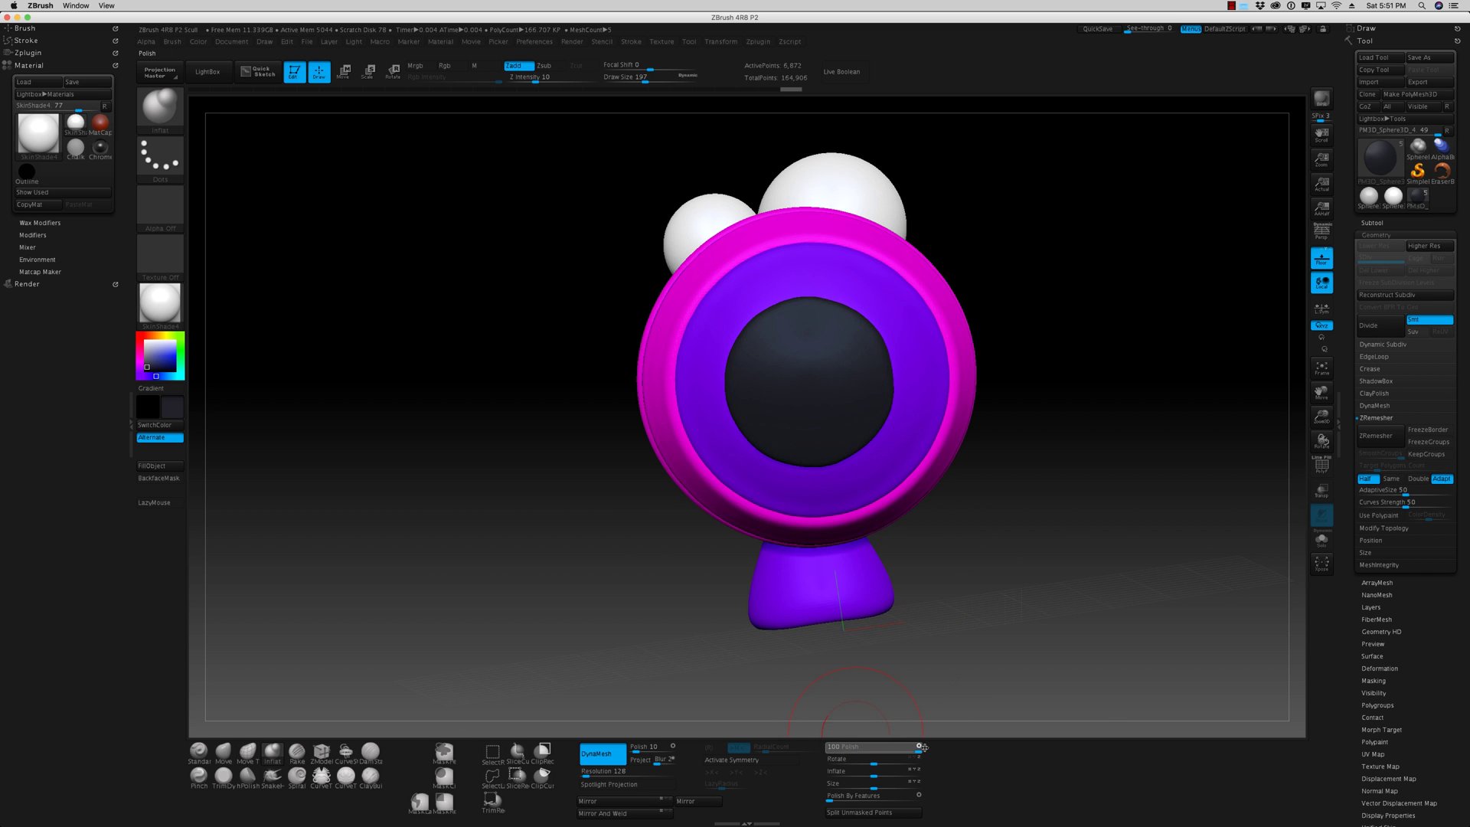
left_click_drag(923, 747, 925, 747)
left_click_drag(1058, 551, 964, 540)
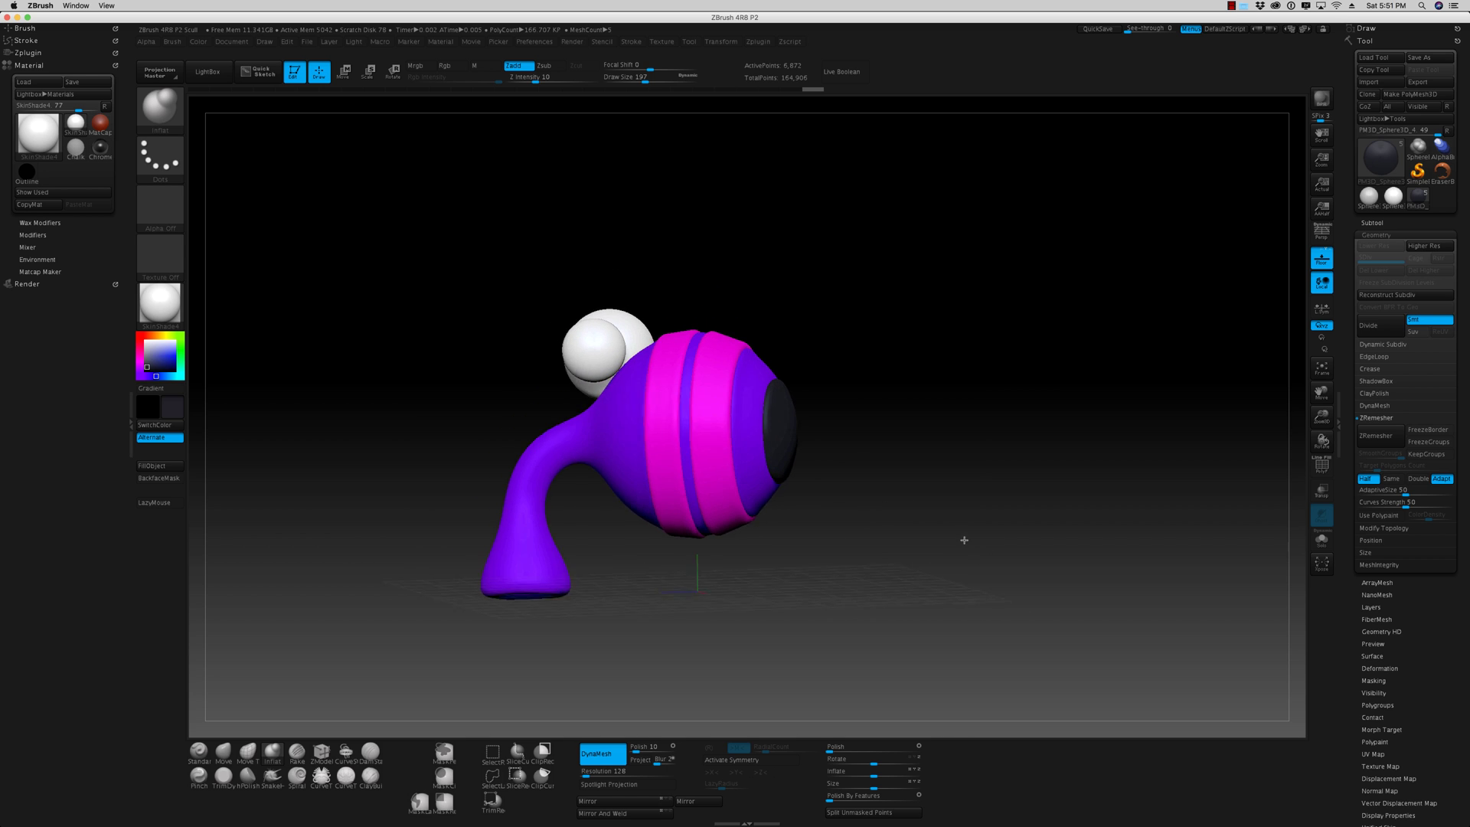
- Switch the character's material to ToyPlastic for a glossy finish
left_click(154, 311)
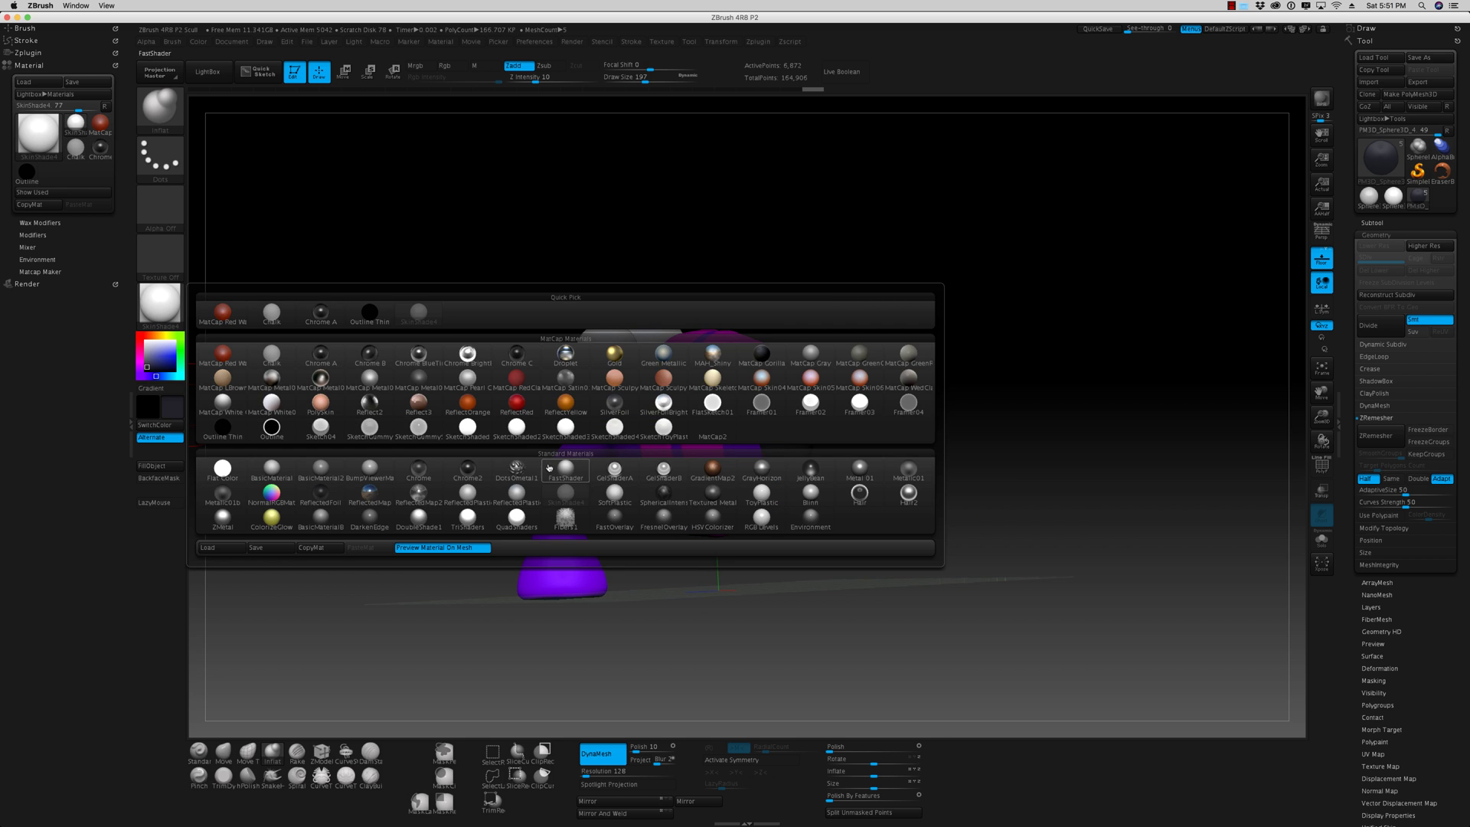
left_click(766, 492)
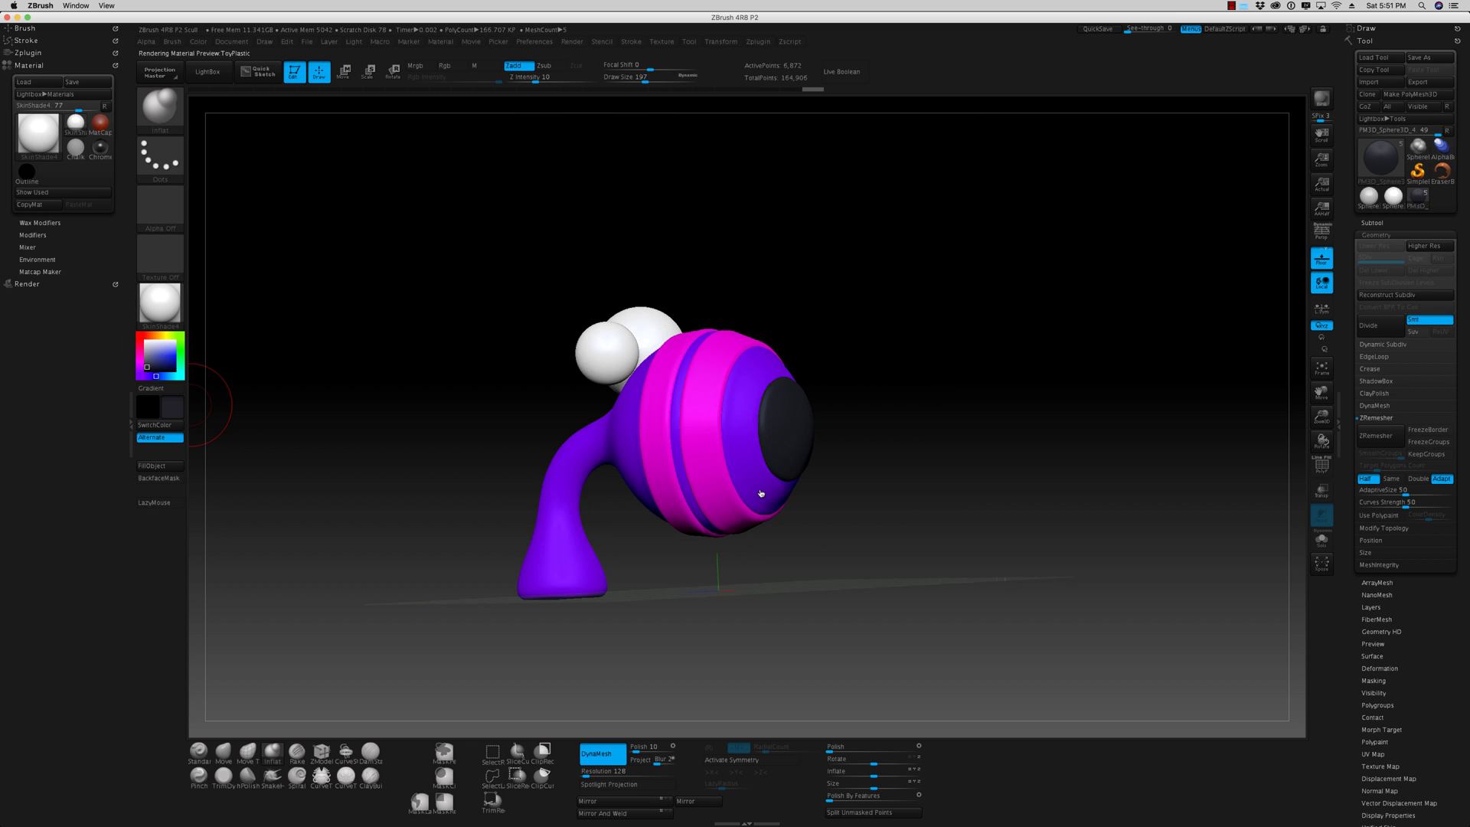
mouse_move(948, 570)
left_mouse_down()
mouse_move(1113, 570)
mouse_move(919, 581)
left_mouse_up()
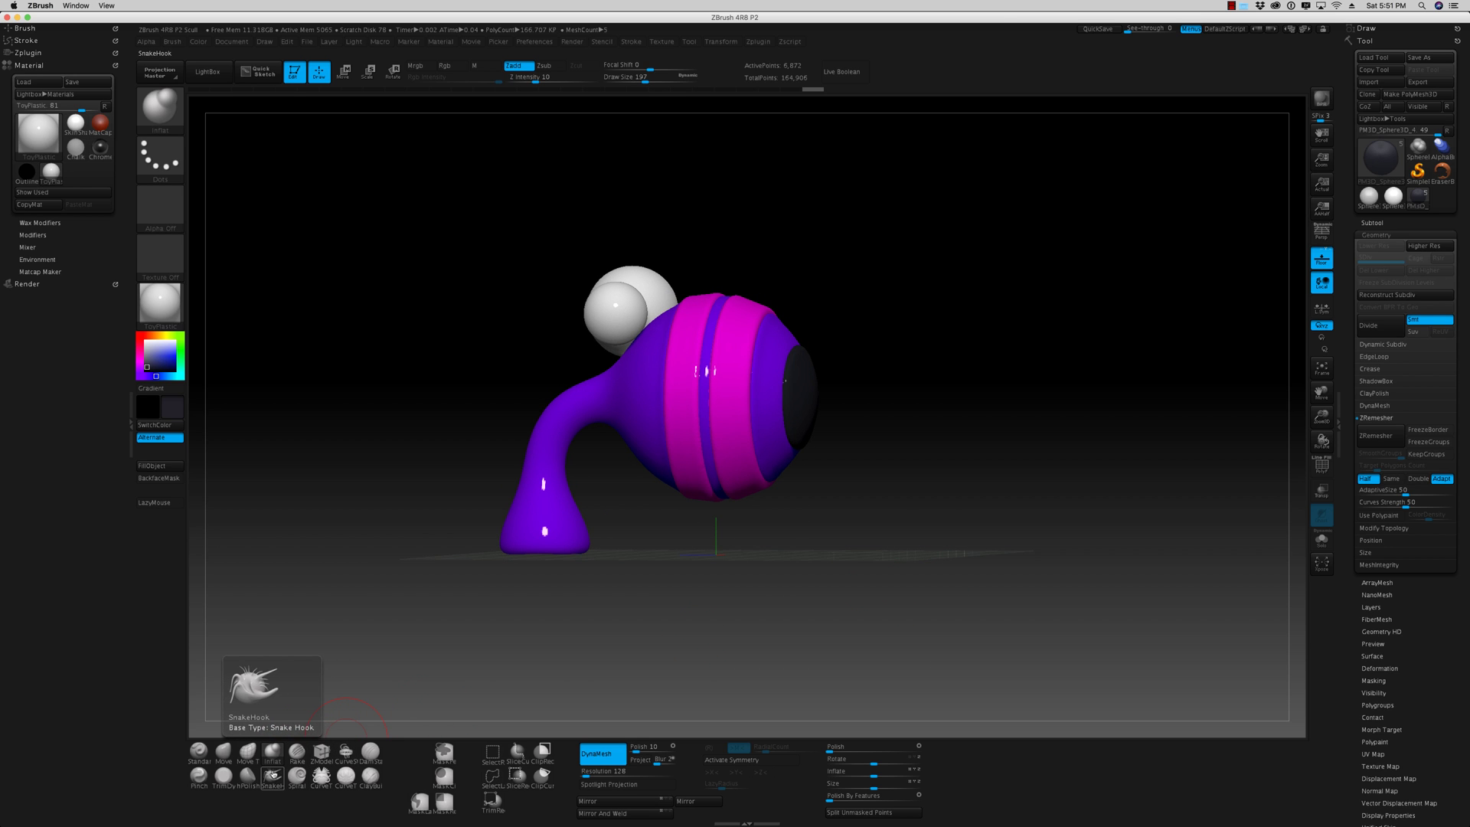
- Pull the centre of the black rear cap out into a long, straight, pointed tail with the SnakeHook brush
left_click(272, 775)
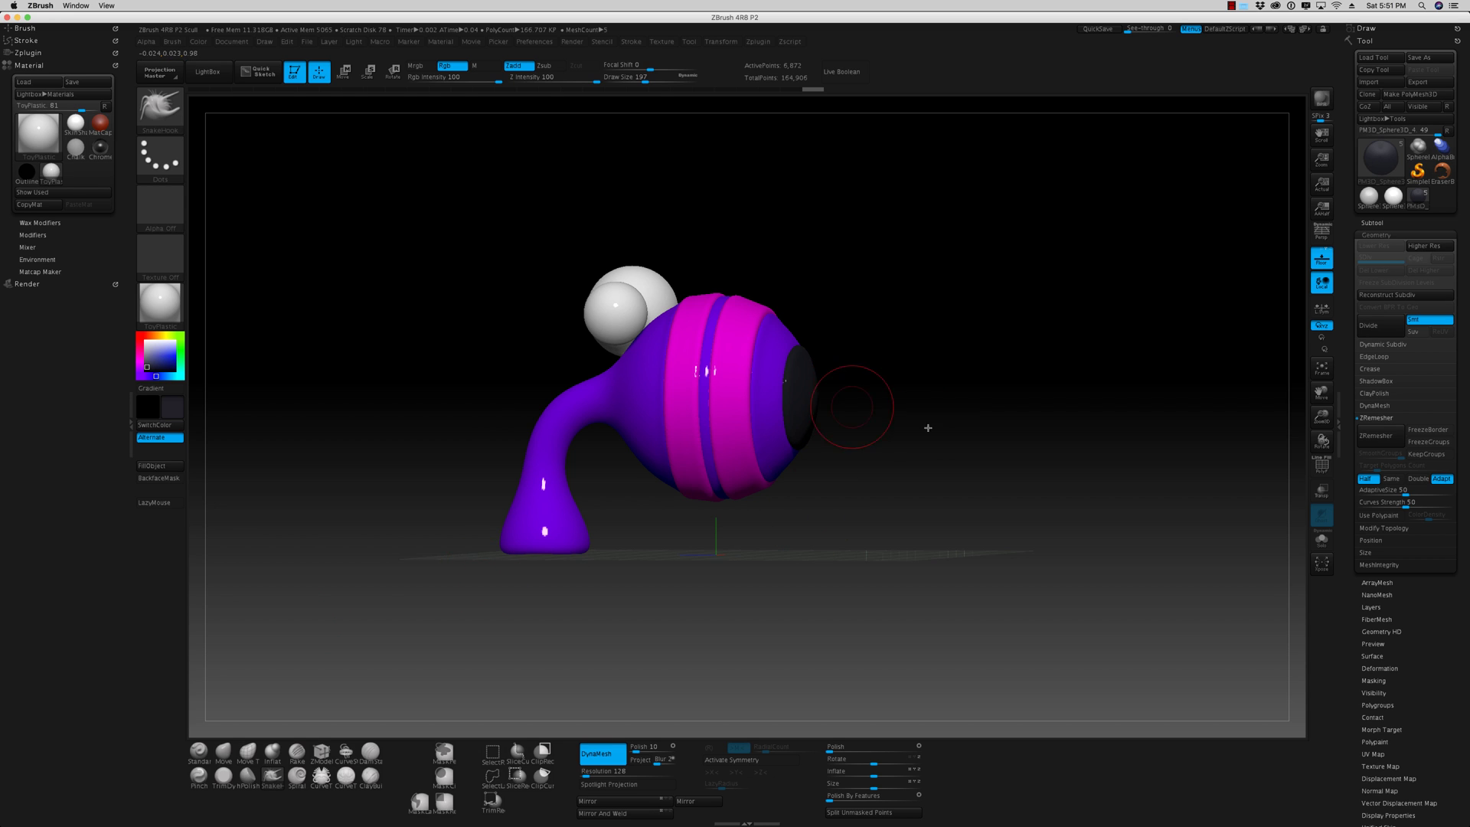
left_click_drag(928, 428, 938, 430, "shift")
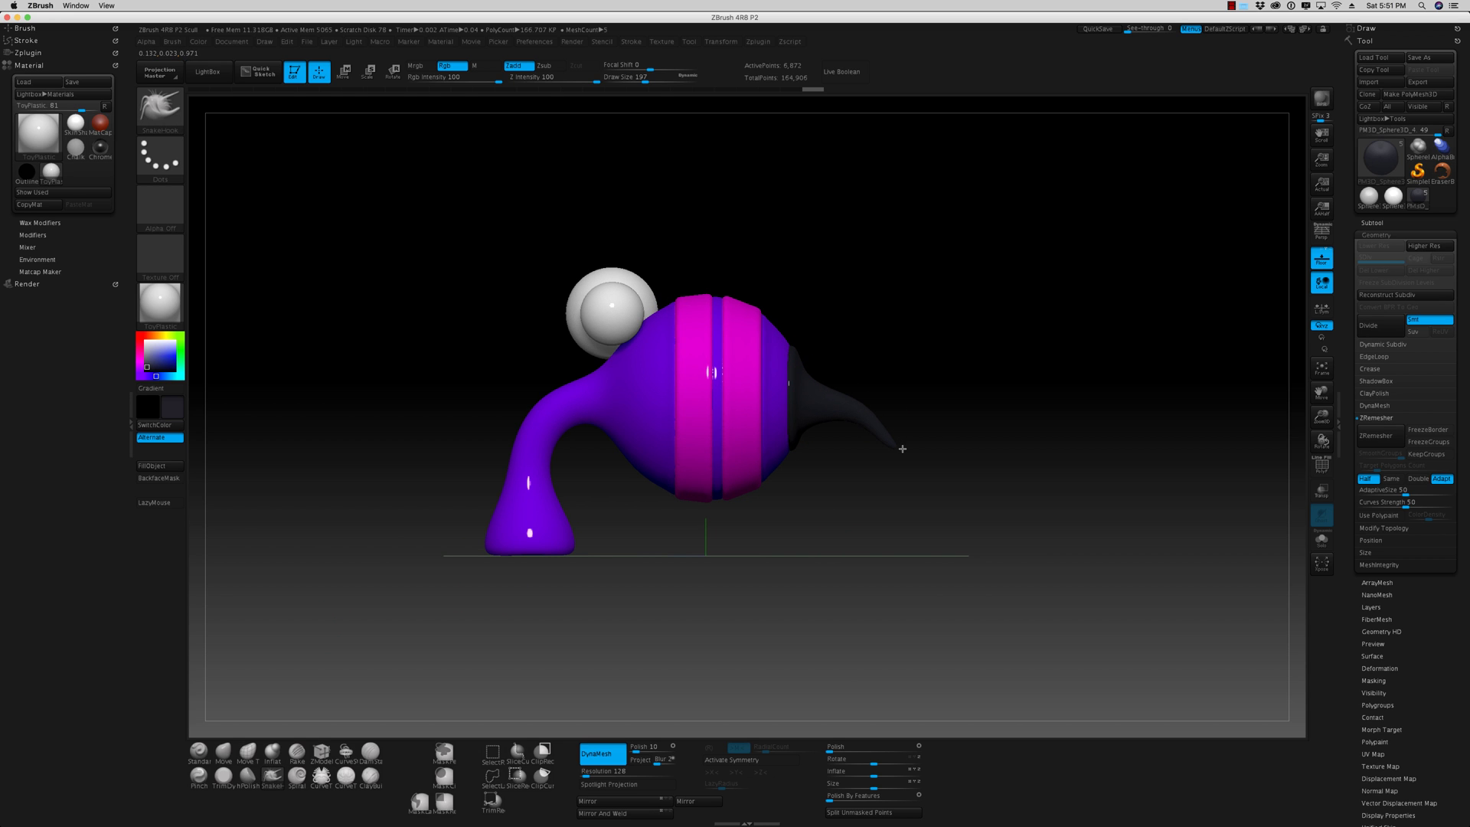
left_click_drag(903, 448, 983, 538, "shift")
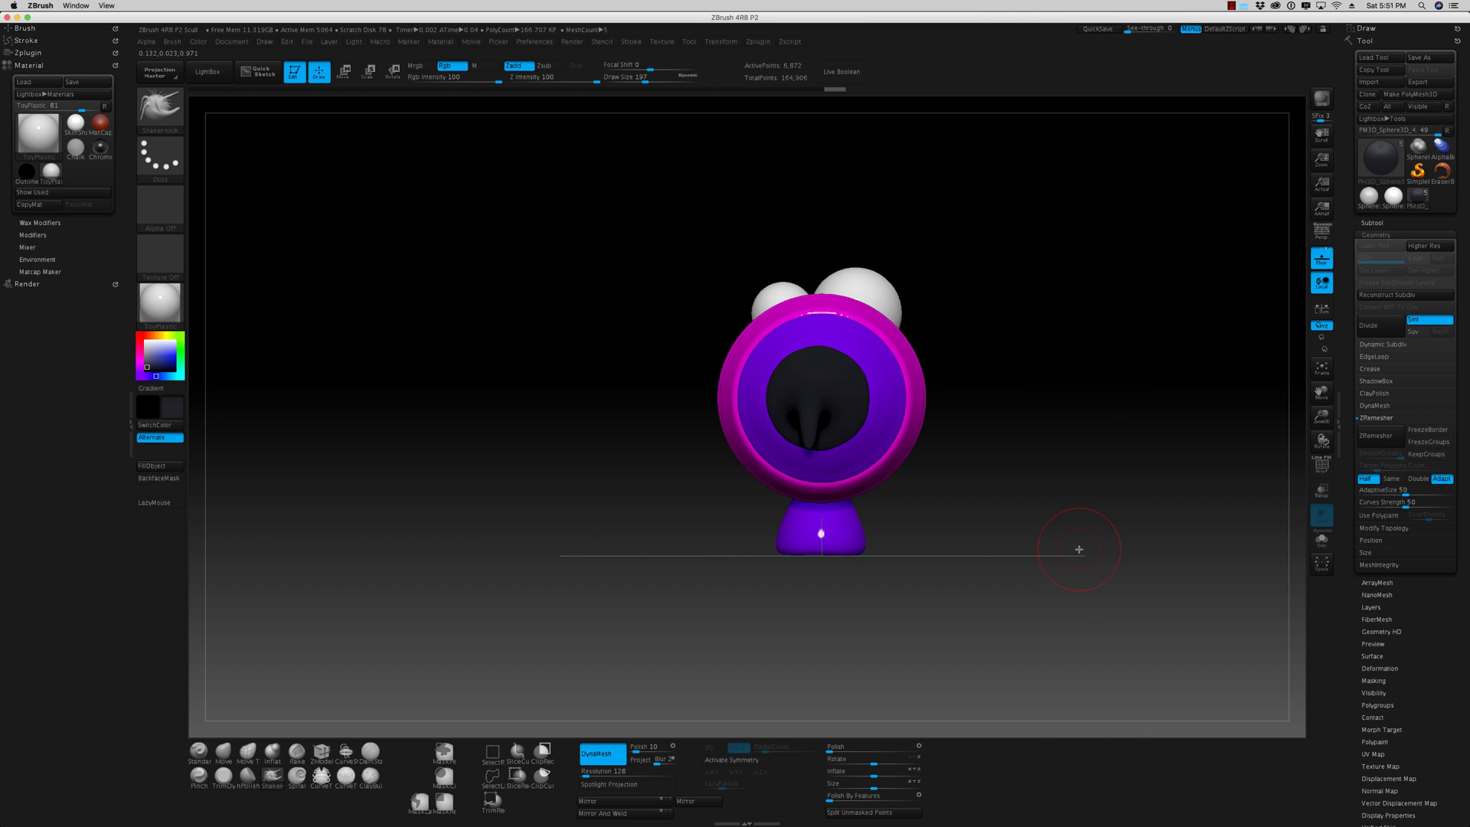
mouse_move(1110, 602)
left_mouse_down()
mouse_move(1125, 600)
mouse_move(1112, 611)
left_mouse_up()
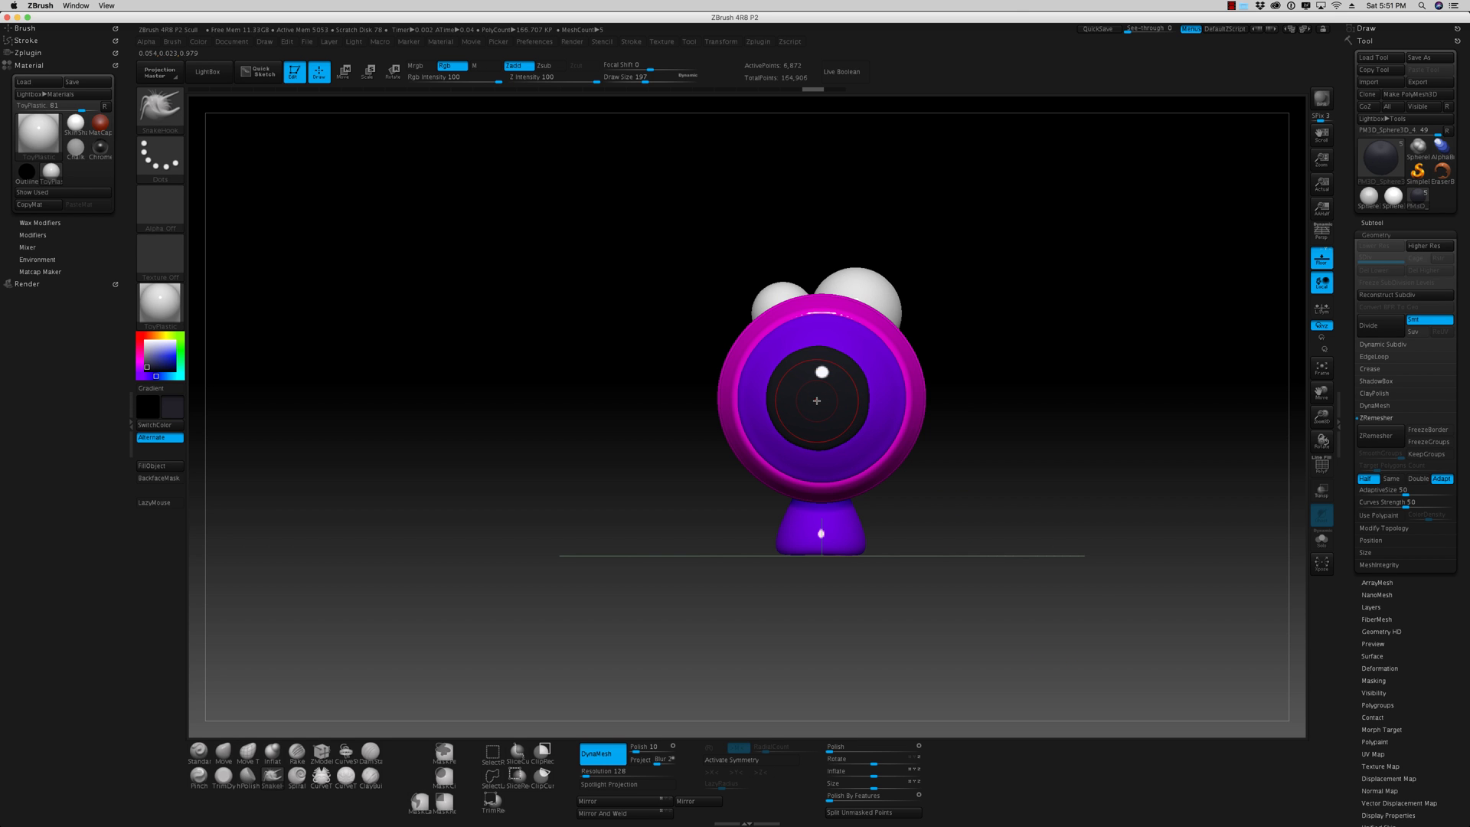
left_click_drag(911, 480, 845, 353)
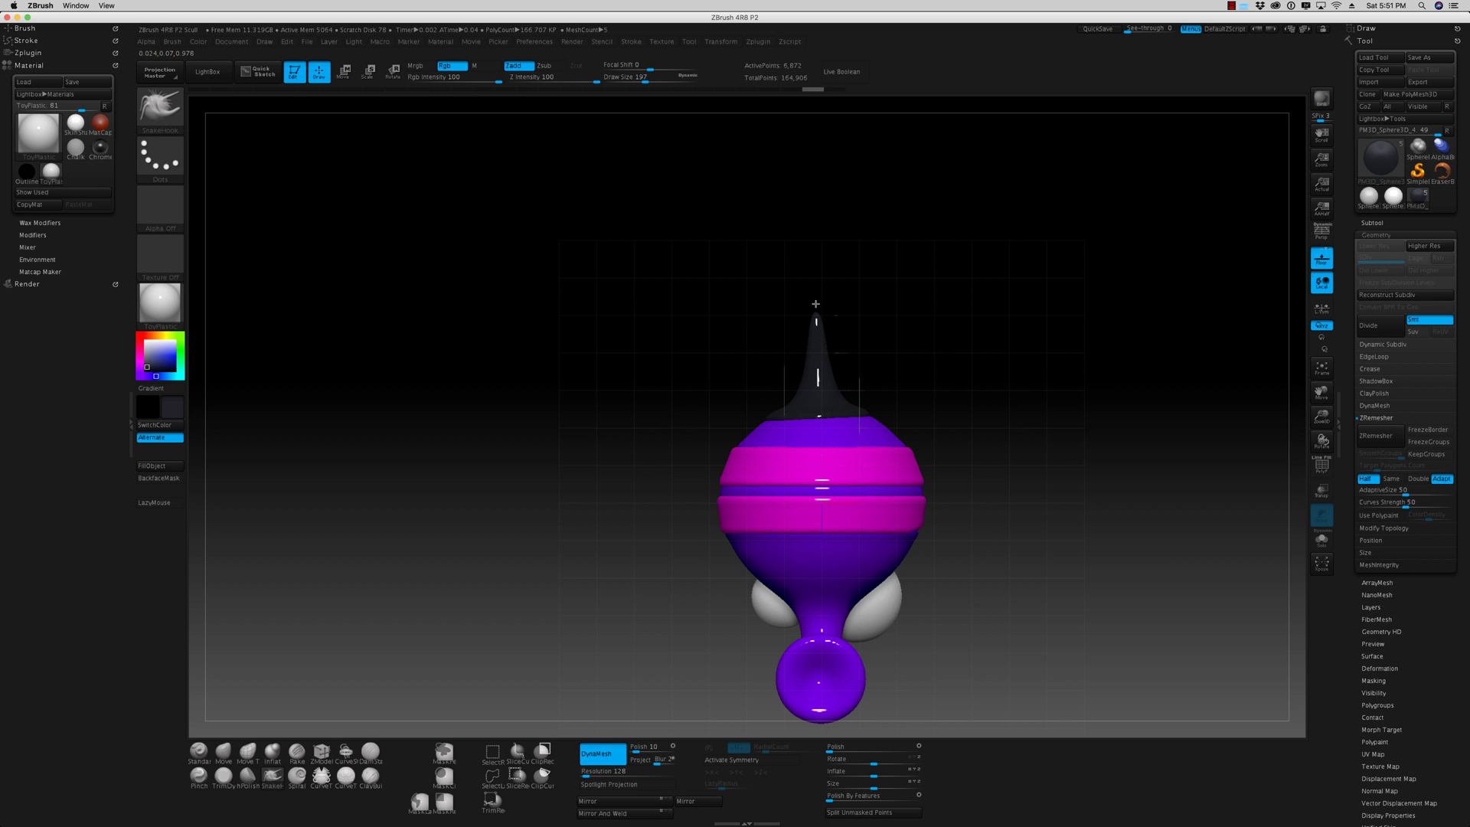
left_click_drag(1035, 452, 1046, 566)
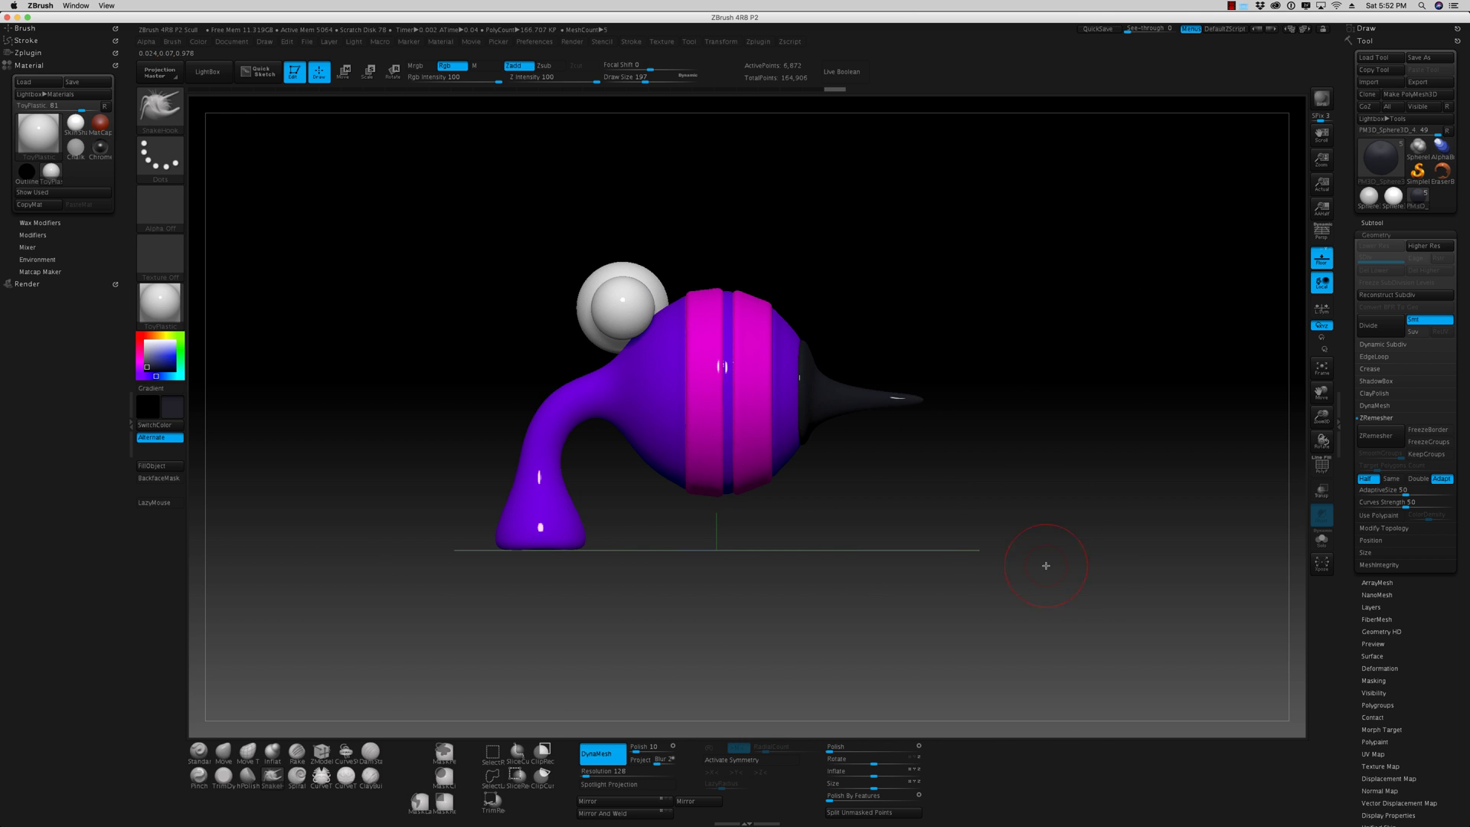
- Curl the tip of the black tail downward with the Spiral brush at draw size 547
left_click(297, 778)
key("s")
left_click_drag(339, 554, 366, 560)
left_click_drag(929, 388, 914, 392)
mouse_move(1026, 467)
left_mouse_down()
mouse_move(1053, 489)
mouse_move(968, 499)
mouse_move(1059, 493)
mouse_move(994, 509)
left_mouse_up()
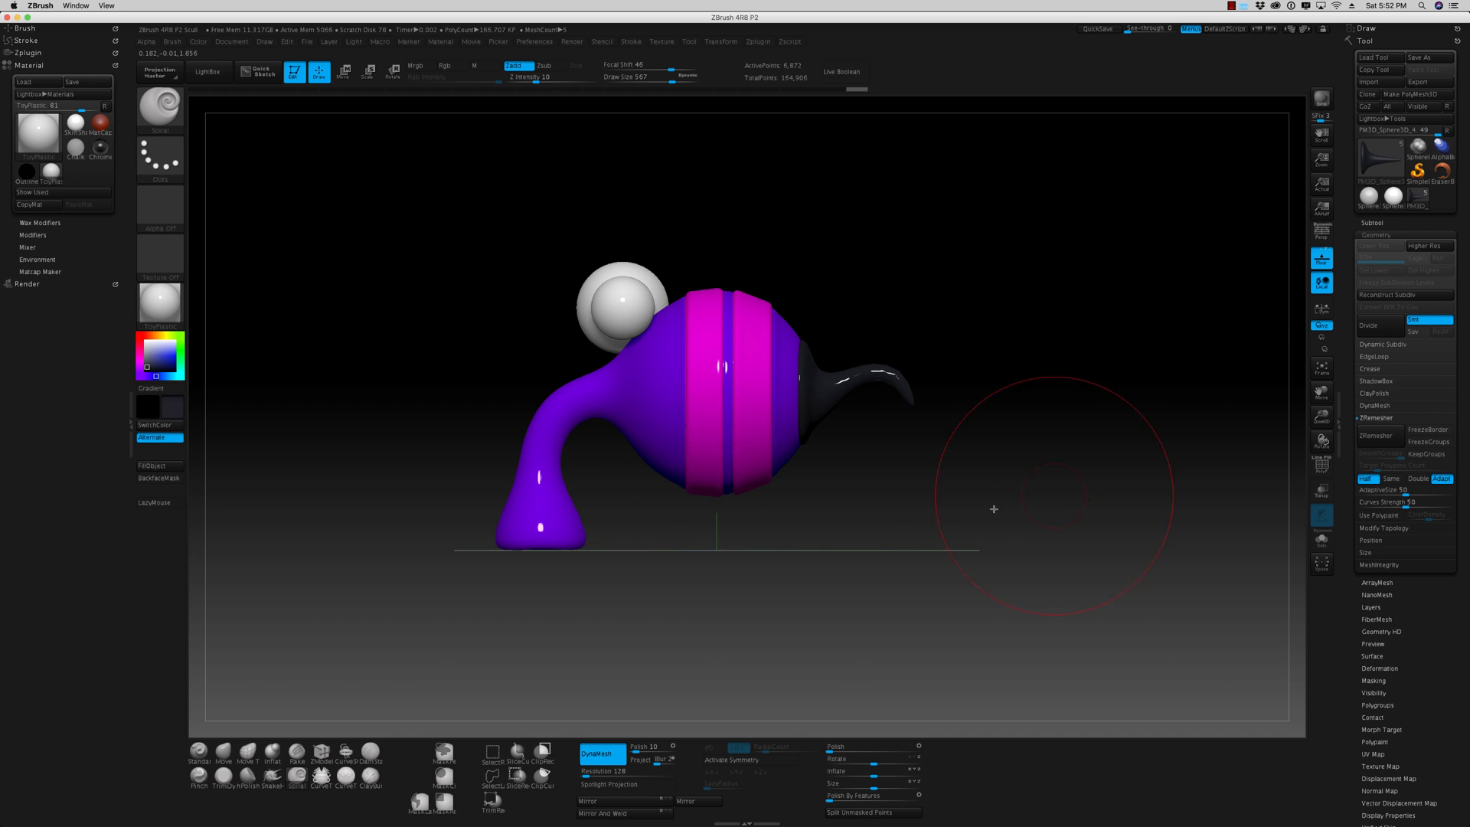
- Refine the curve of the black tail near its tip with the Move brush
left_click(224, 752)
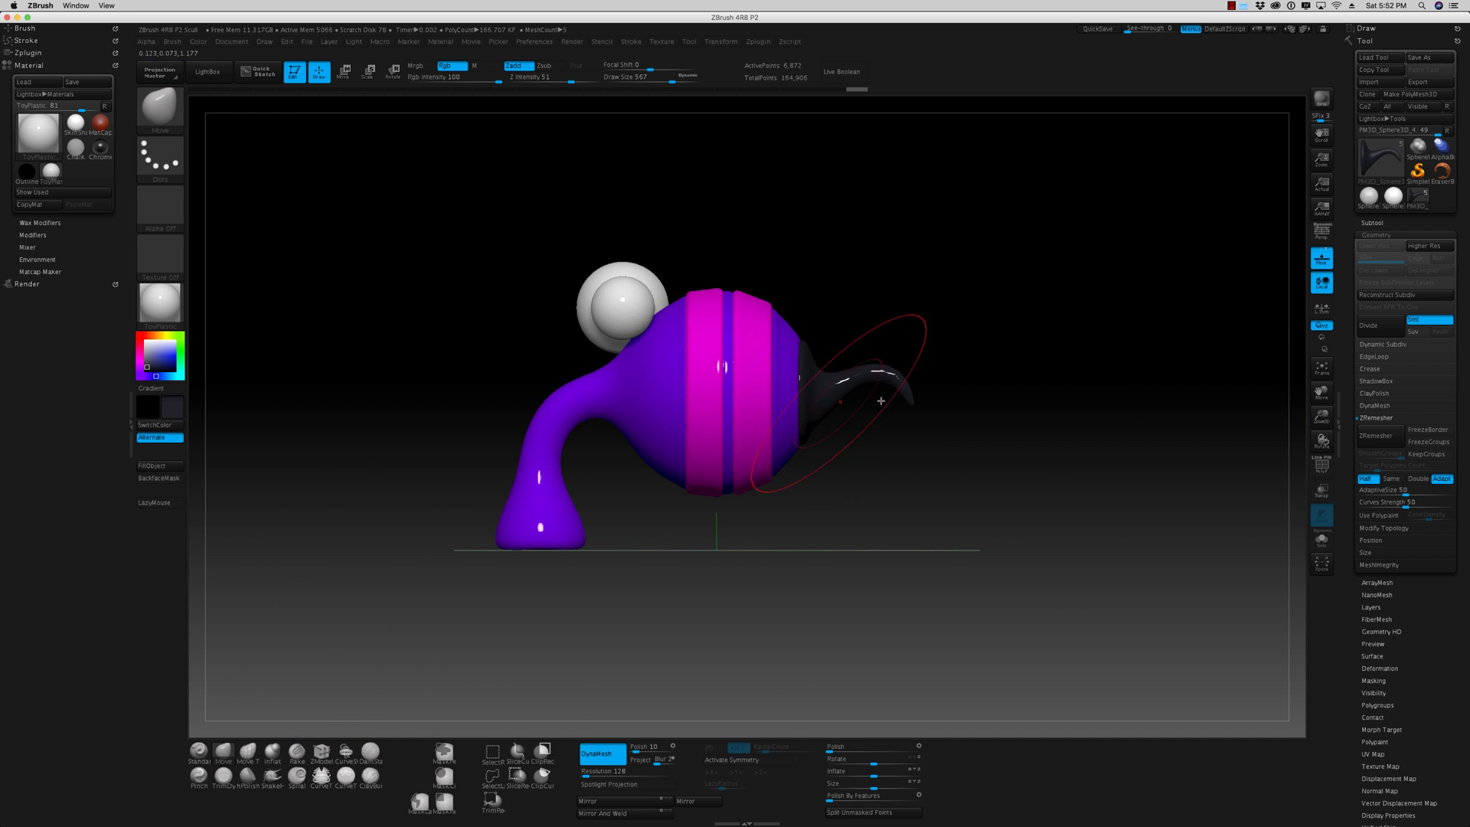
left_click_drag(906, 389, 899, 408)
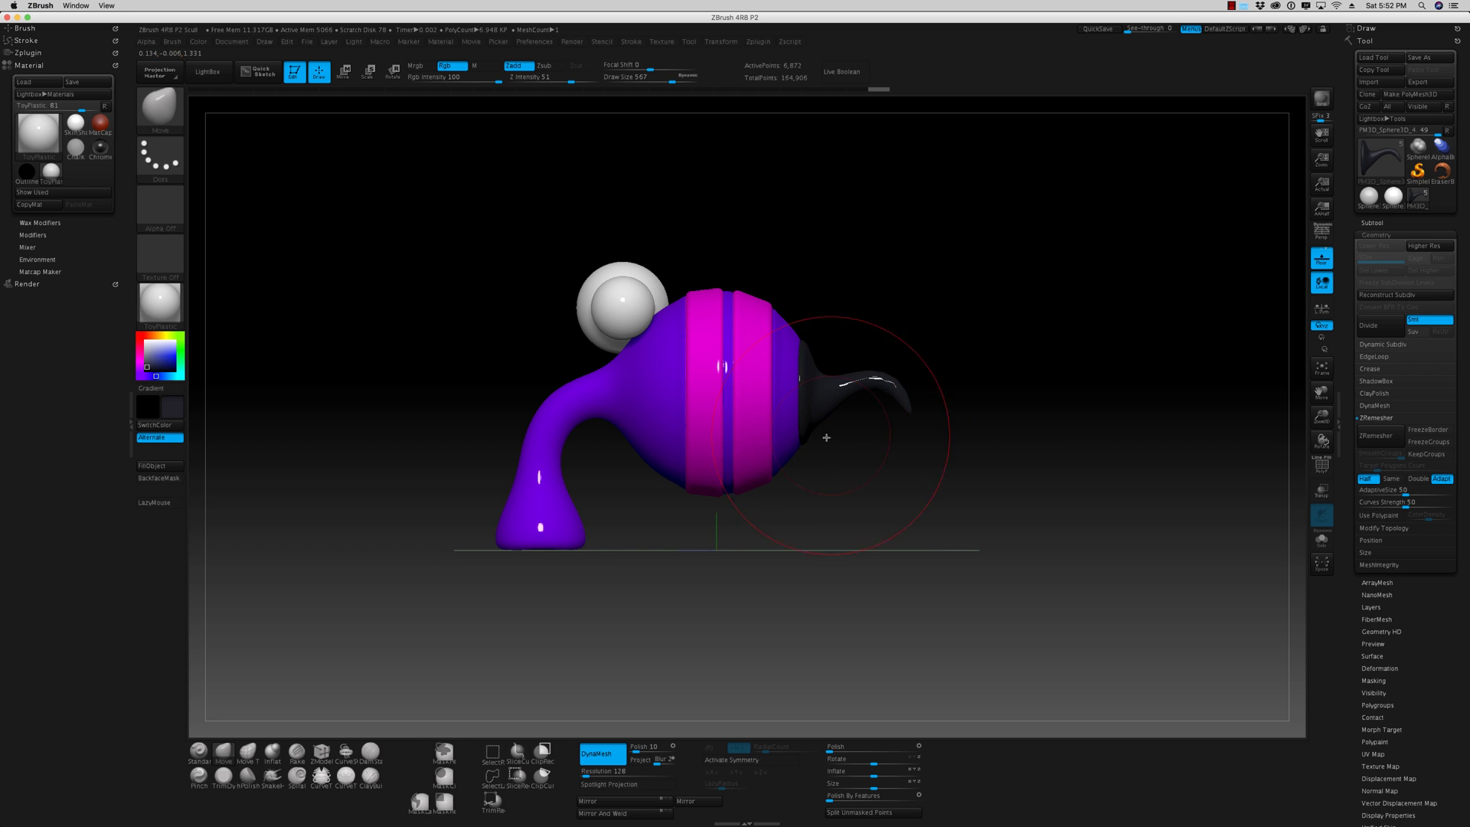
mouse_move(1009, 529)
left_mouse_down()
mouse_move(1036, 531)
mouse_move(957, 535)
mouse_move(1026, 538)
left_mouse_up()
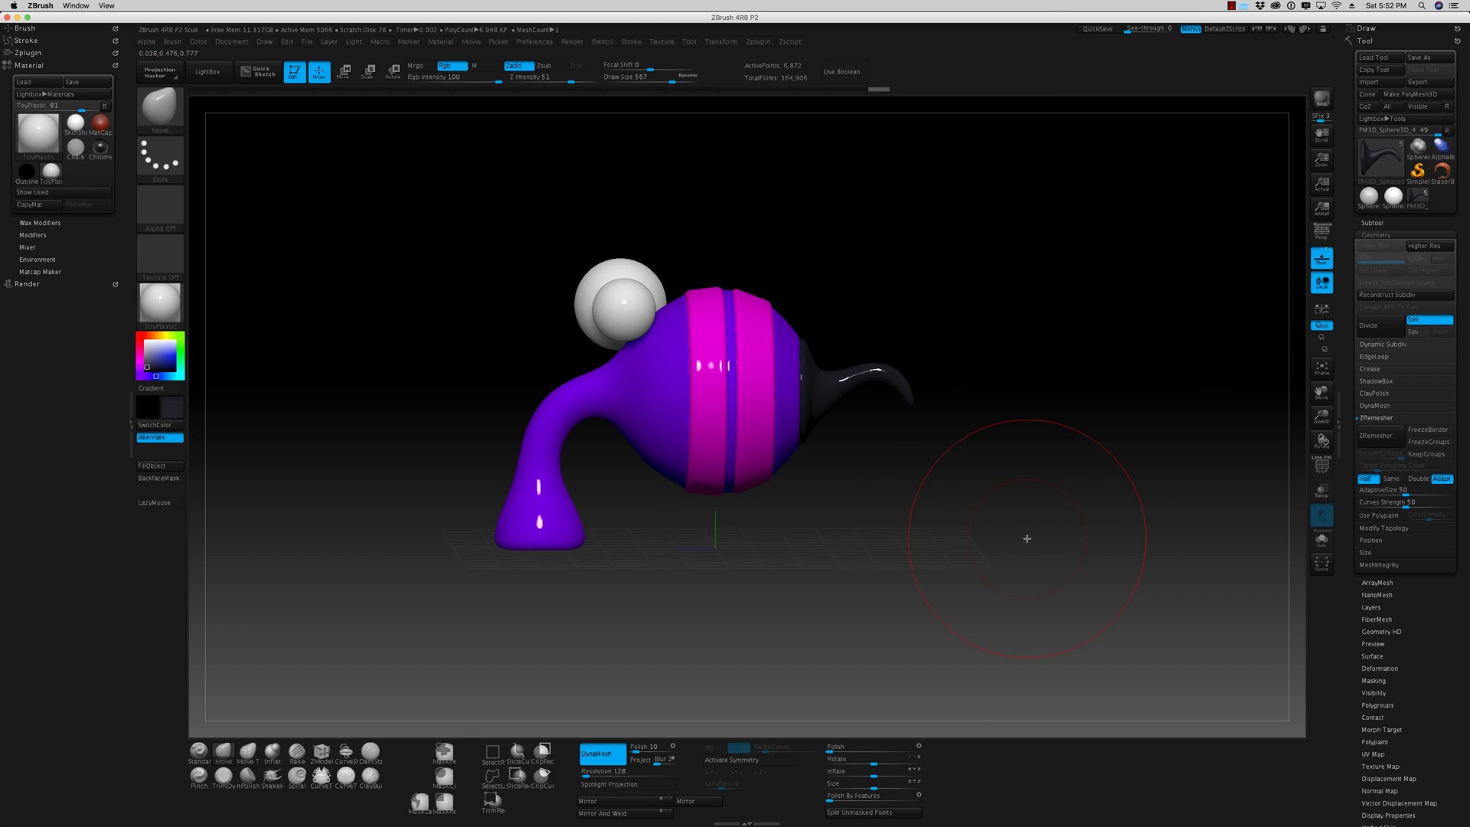
- Remesh the stretched black tail with DynaMesh and polish its surface smooth
left_click_drag(978, 480, 1057, 557, "ctrl")
left_click_drag(834, 747, 847, 747)
left_click_drag(942, 747, 942, 747)
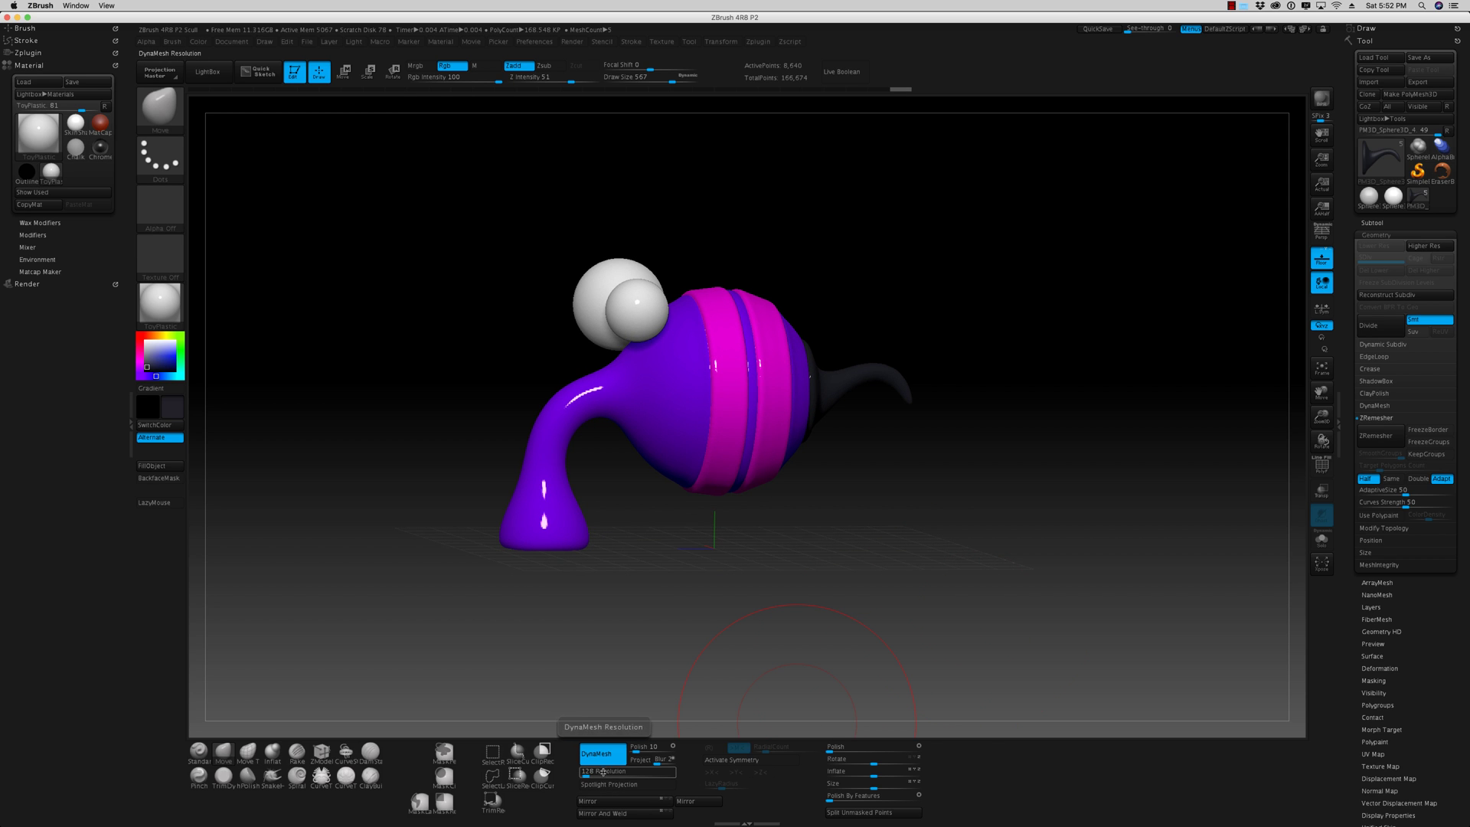
left_click(1322, 467)
left_click(1323, 468)
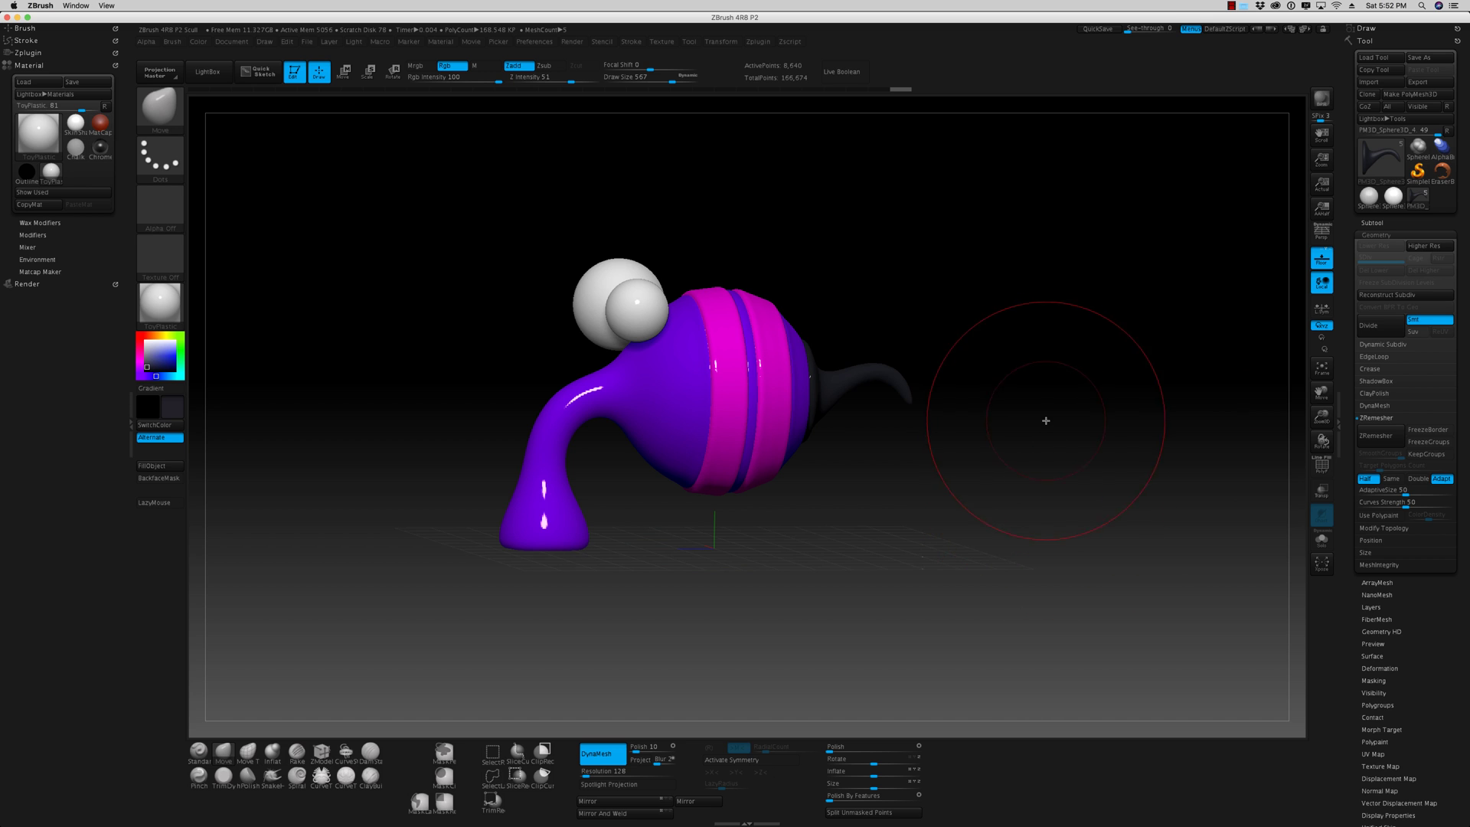
- Make the larger white eye the active subtool and set the brush draw size to 223
mouse_move(1027, 401)
left_mouse_down()
mouse_move(1043, 410)
mouse_move(1022, 390)
left_mouse_up()
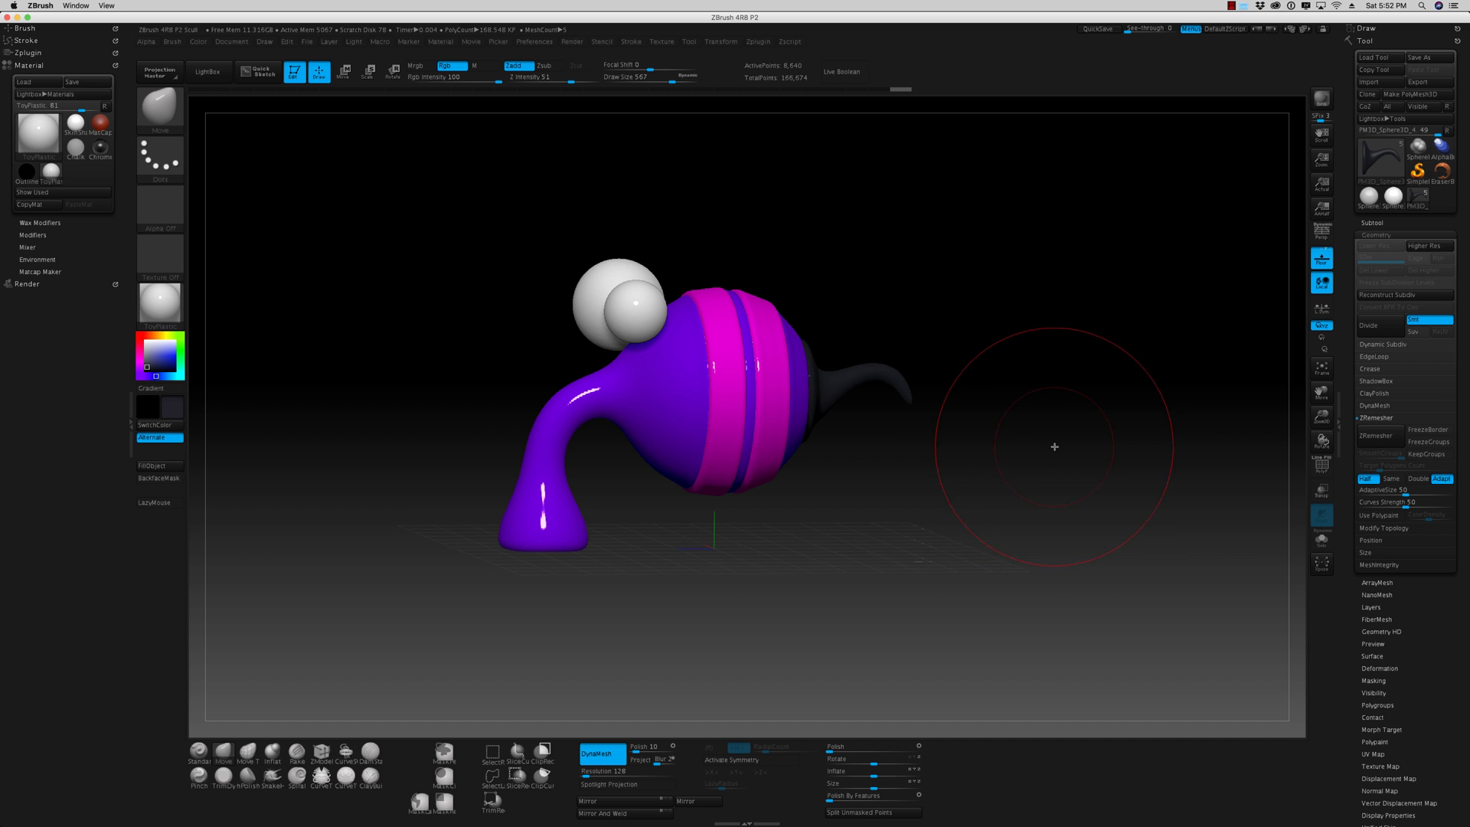
mouse_move(1054, 446)
left_mouse_down()
mouse_move(1105, 452)
mouse_move(1044, 446)
mouse_move(1056, 427)
mouse_move(1069, 443)
mouse_move(1007, 436)
mouse_move(1088, 440)
mouse_move(1036, 456)
mouse_move(1049, 482)
mouse_move(1033, 470)
mouse_move(1049, 463)
left_mouse_up()
left_click(1370, 221)
left_click(1408, 310)
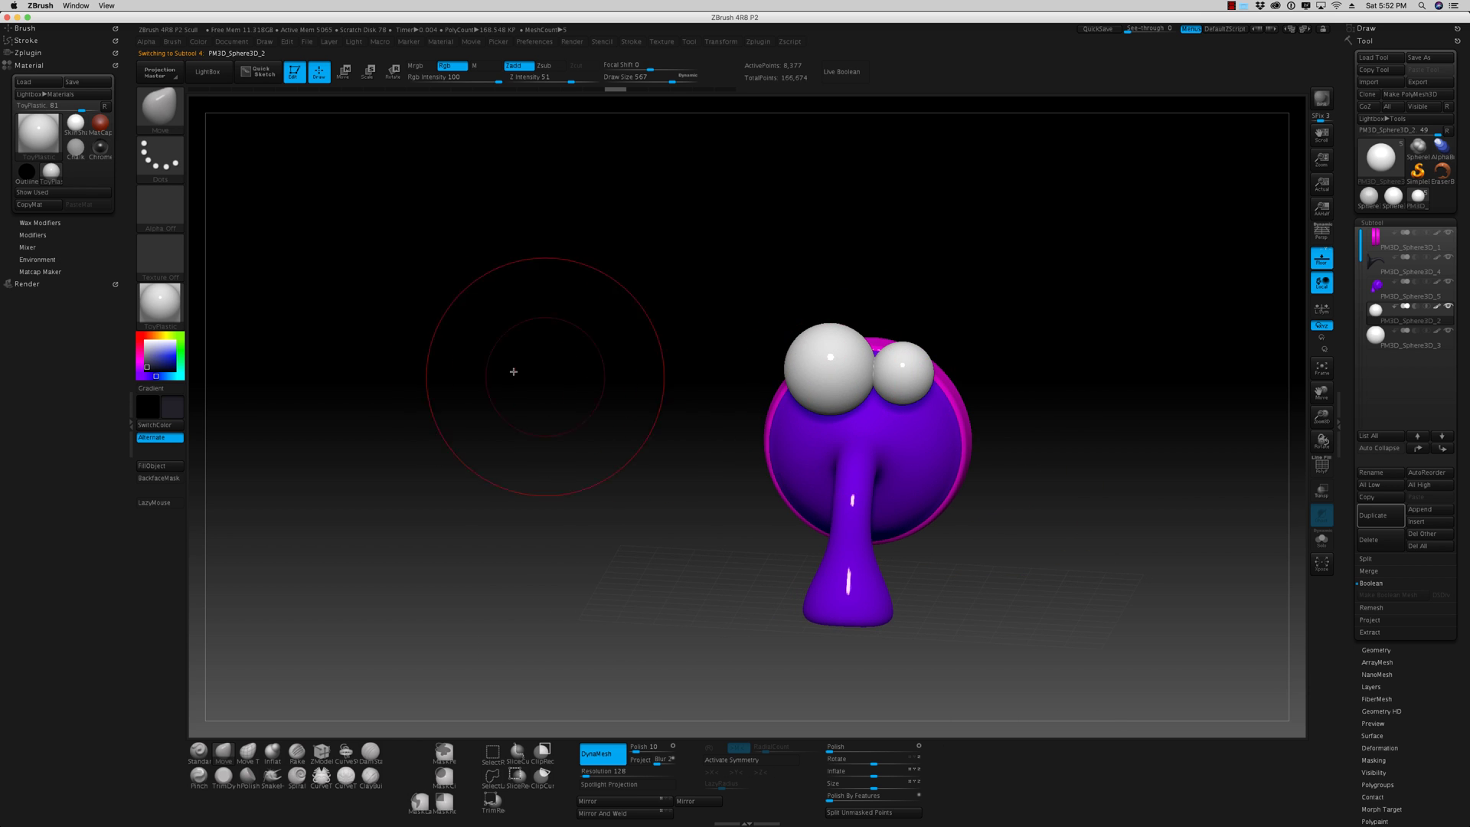
type("s223")
key("Return")
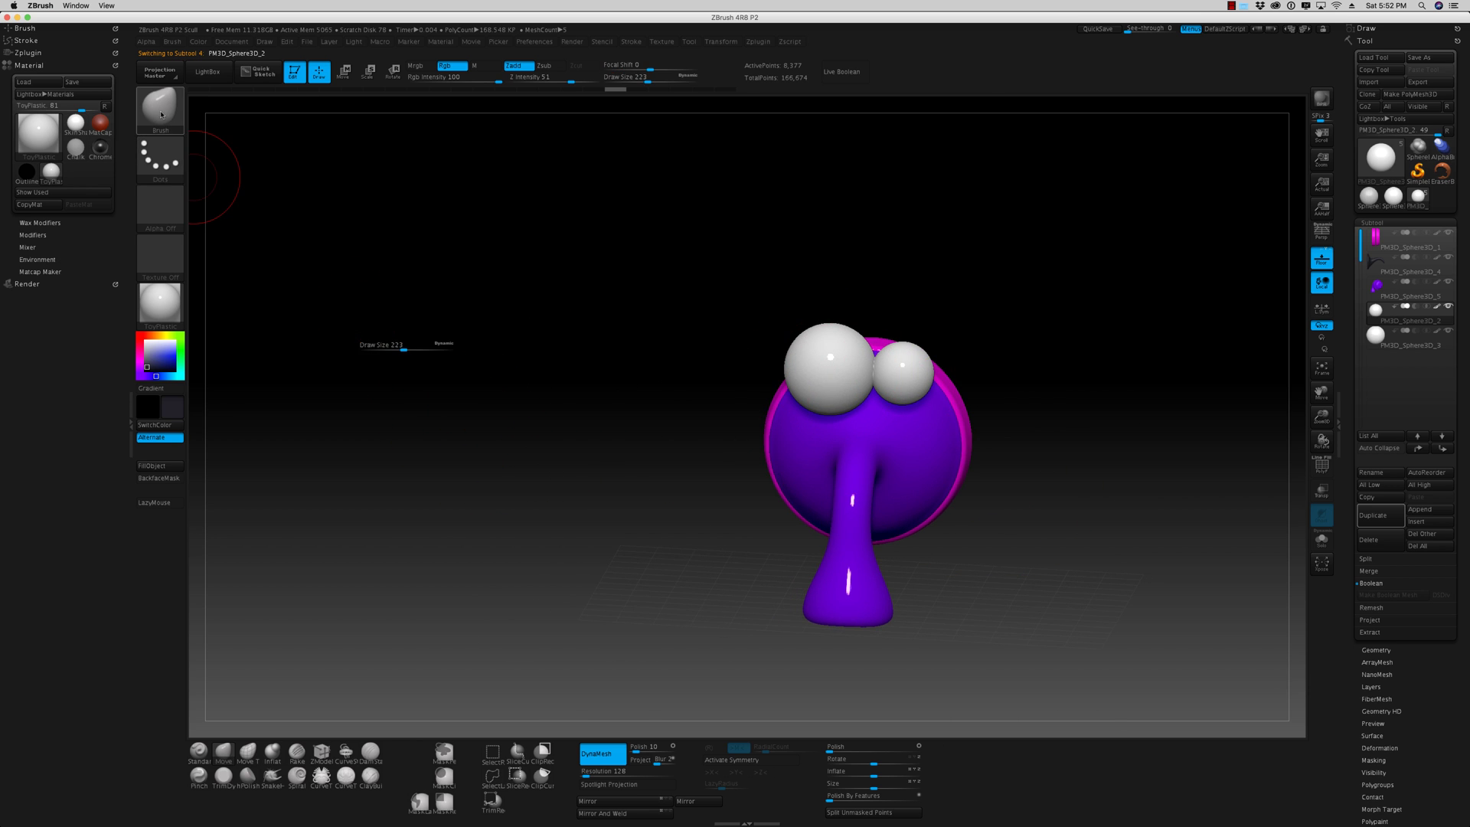
- Choose the IMM Primitives brush and set its insert mesh to Insert Sphere
left_click(161, 114)
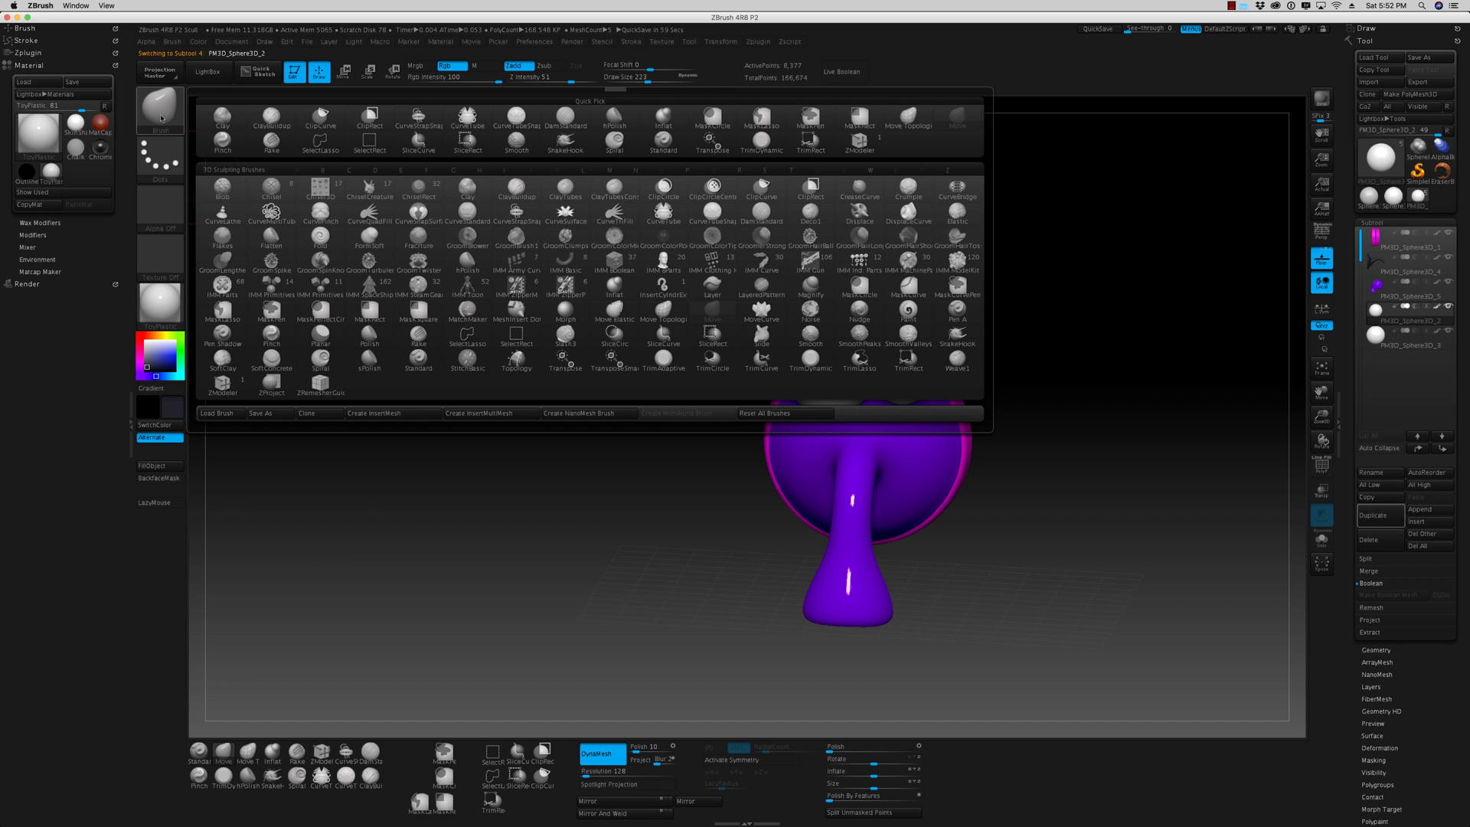
left_click(161, 119)
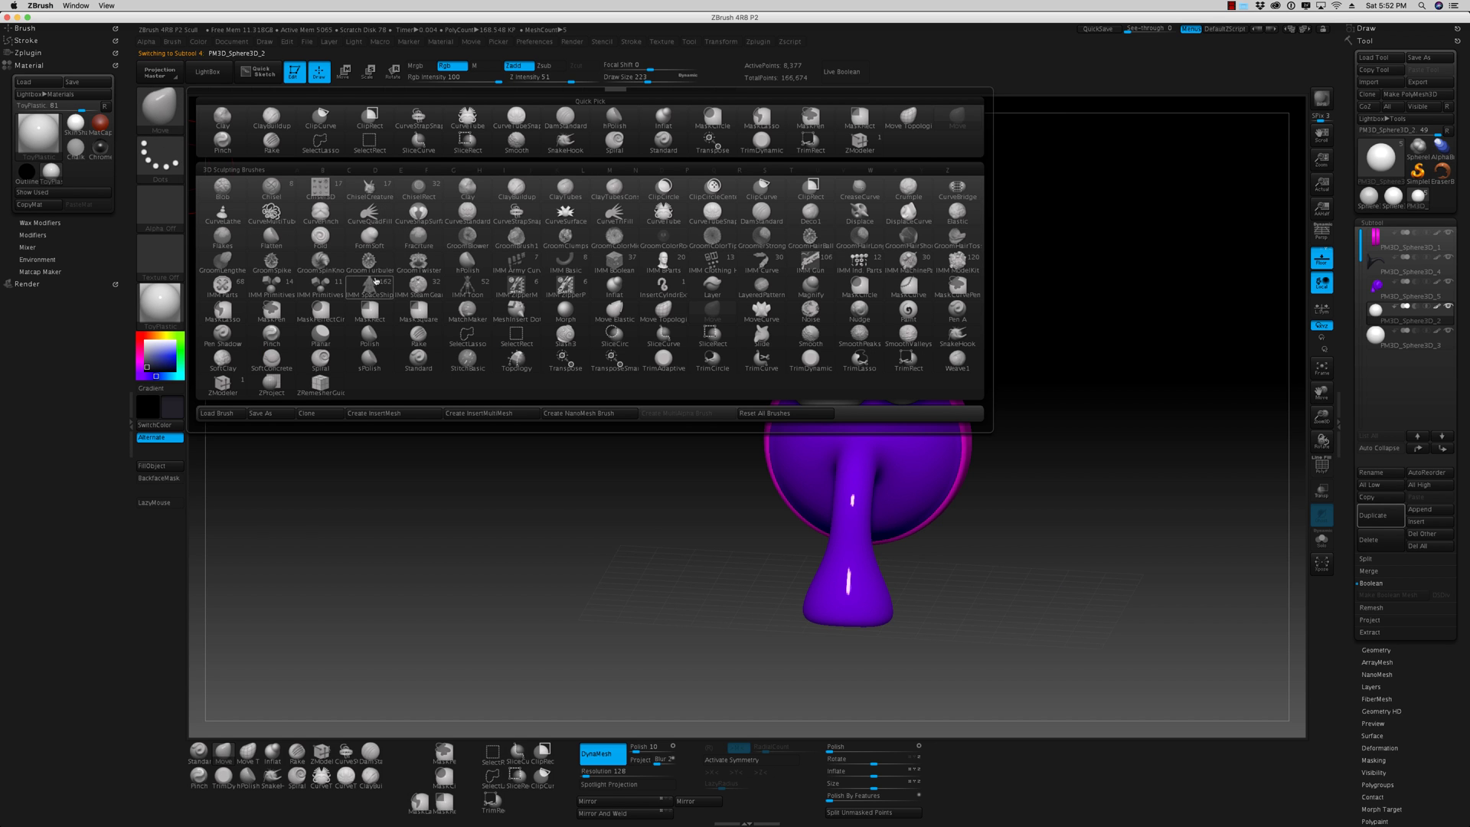
mouse_move(372, 286)
mouse_move(460, 302)
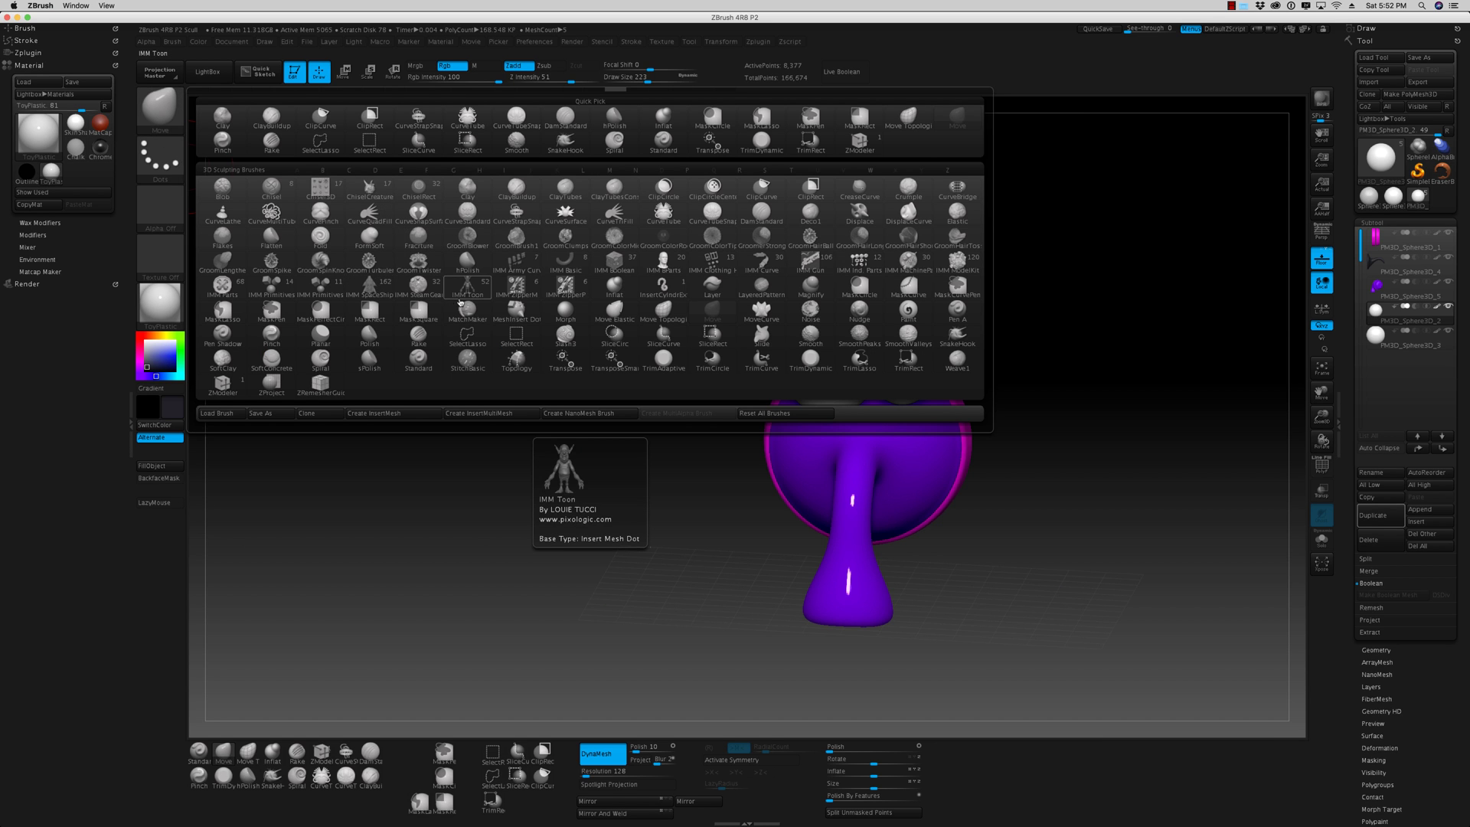
key("i")
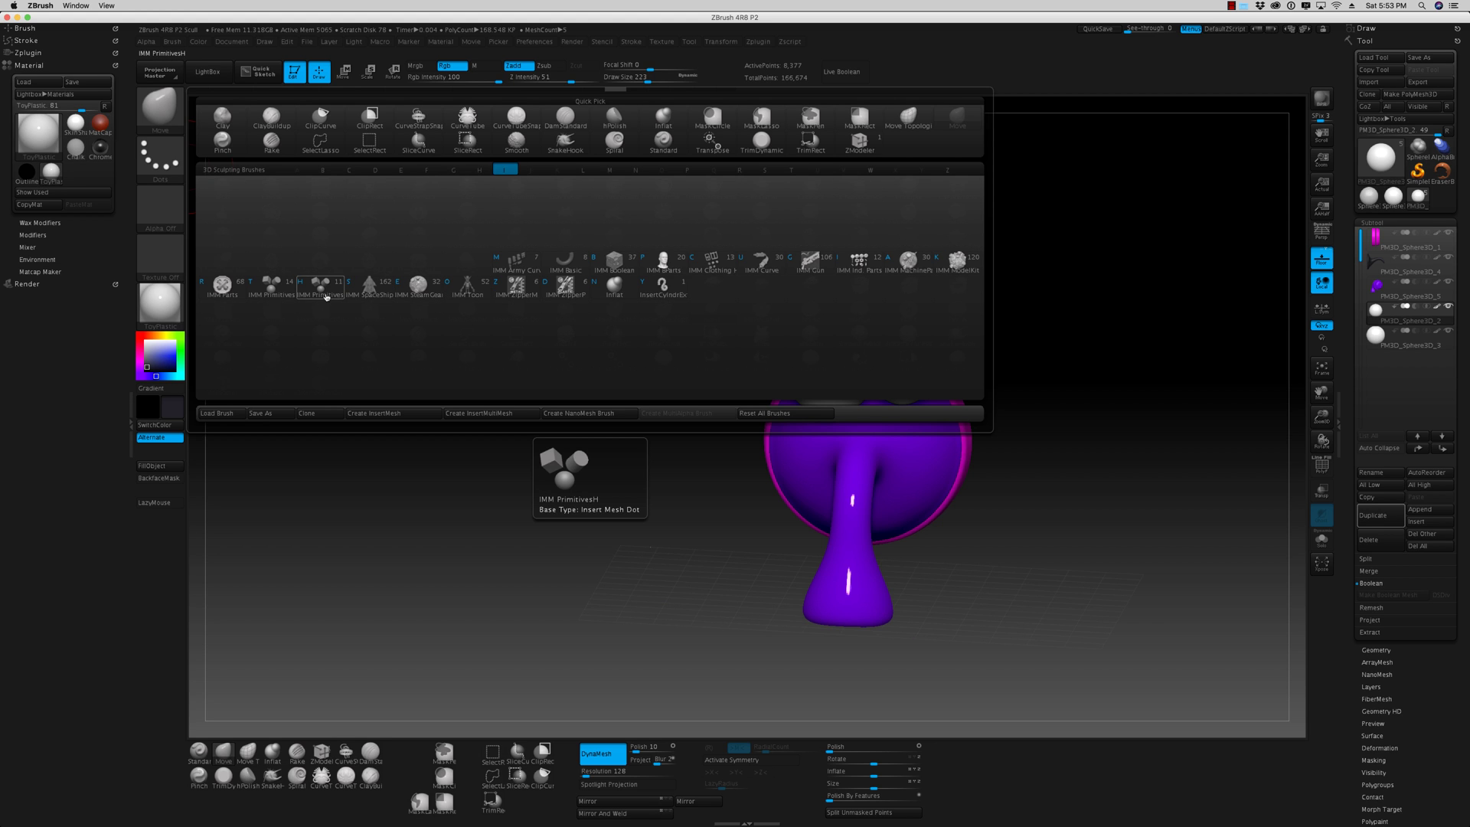
mouse_move(283, 293)
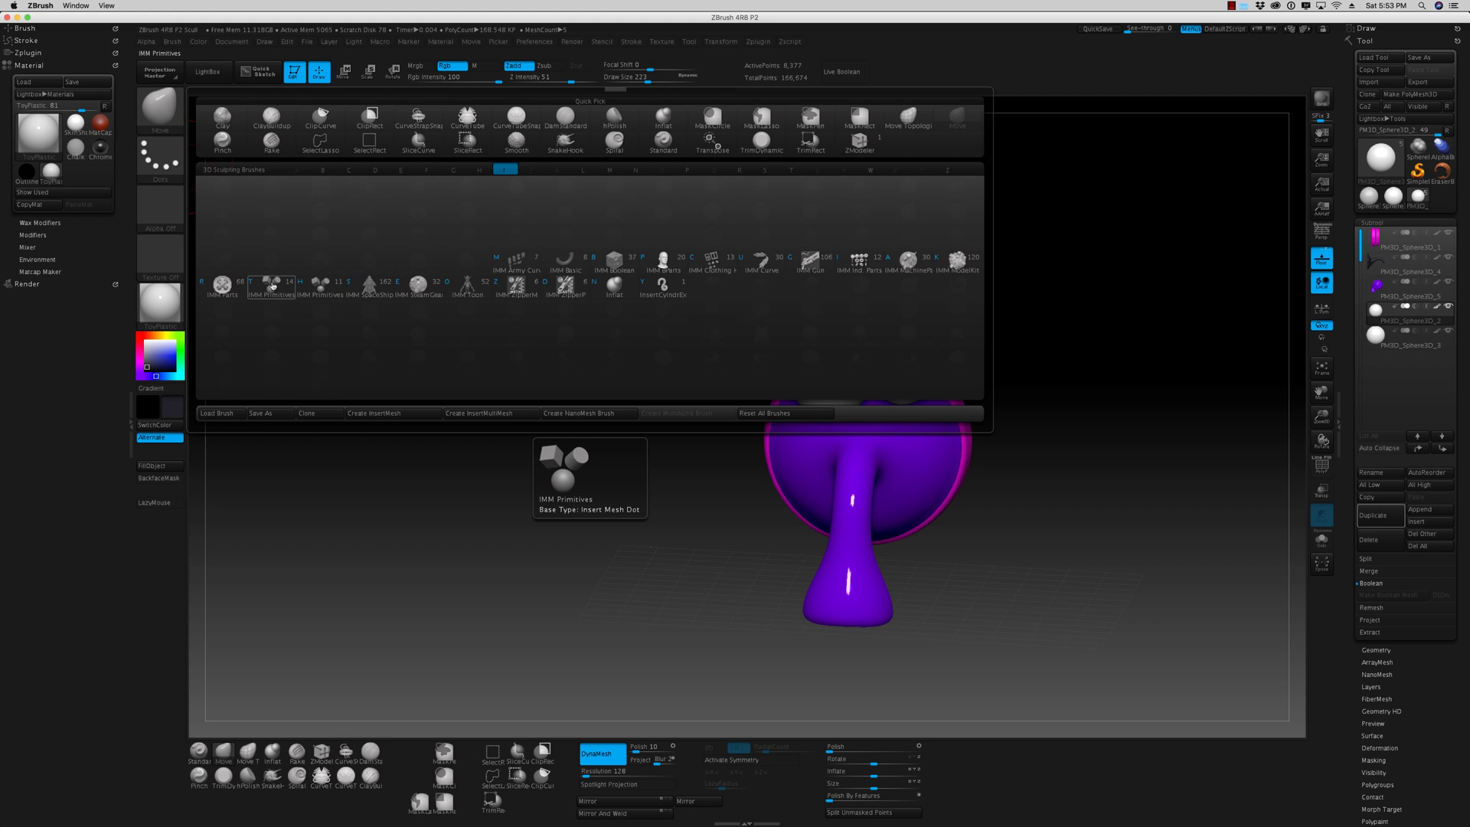
left_click(271, 287)
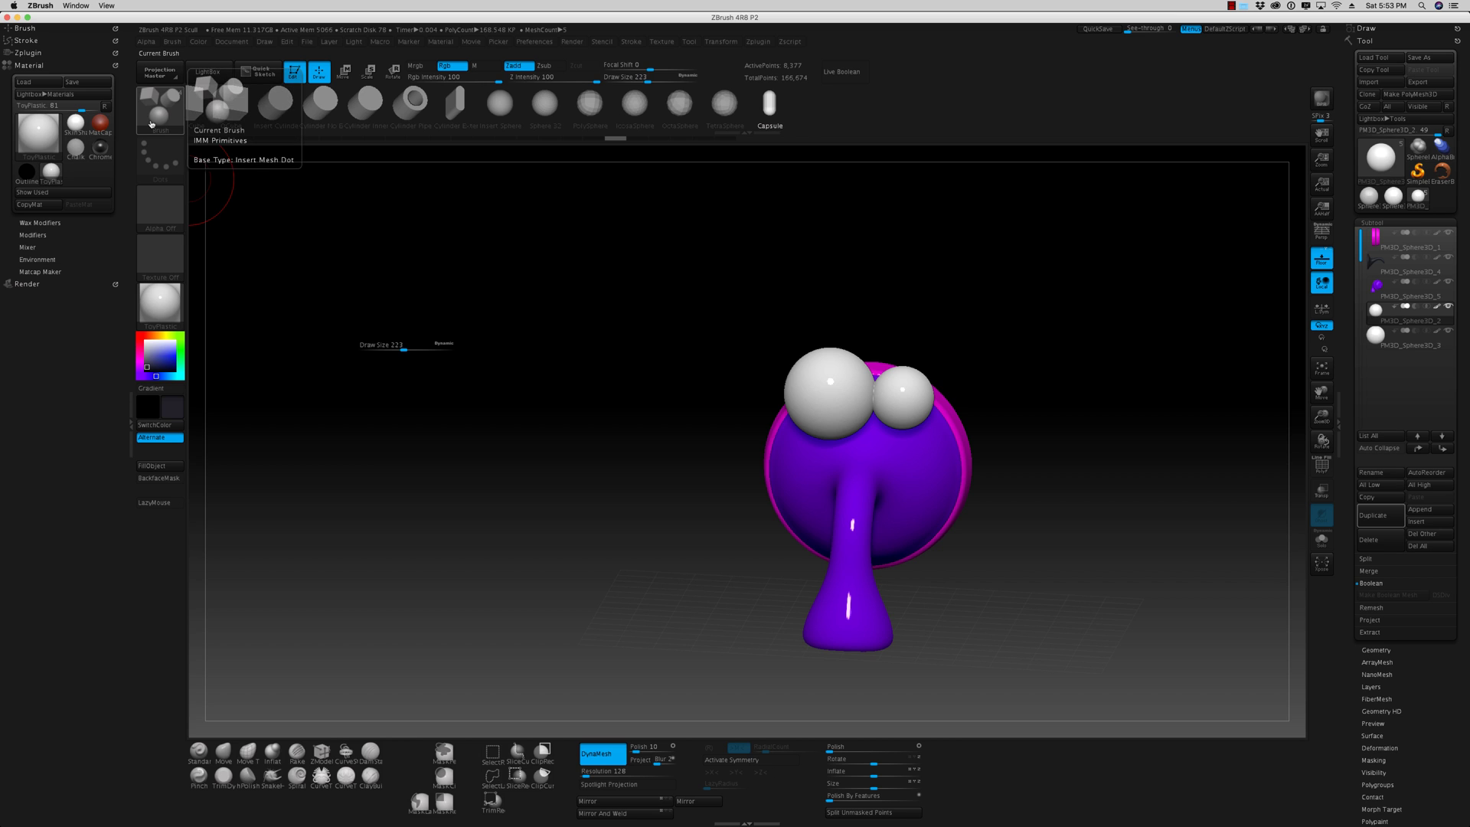
key("m")
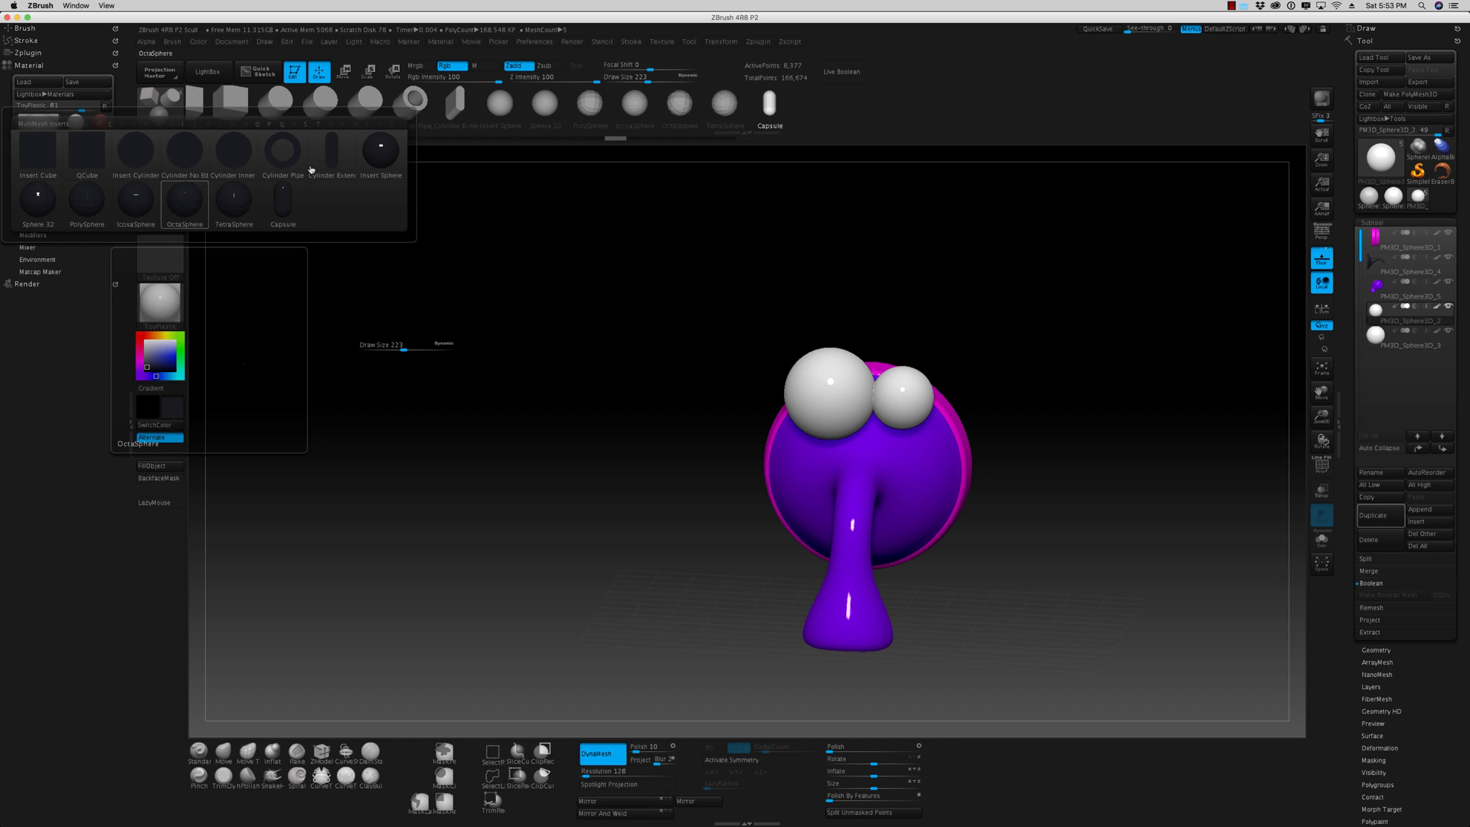
left_click(383, 152)
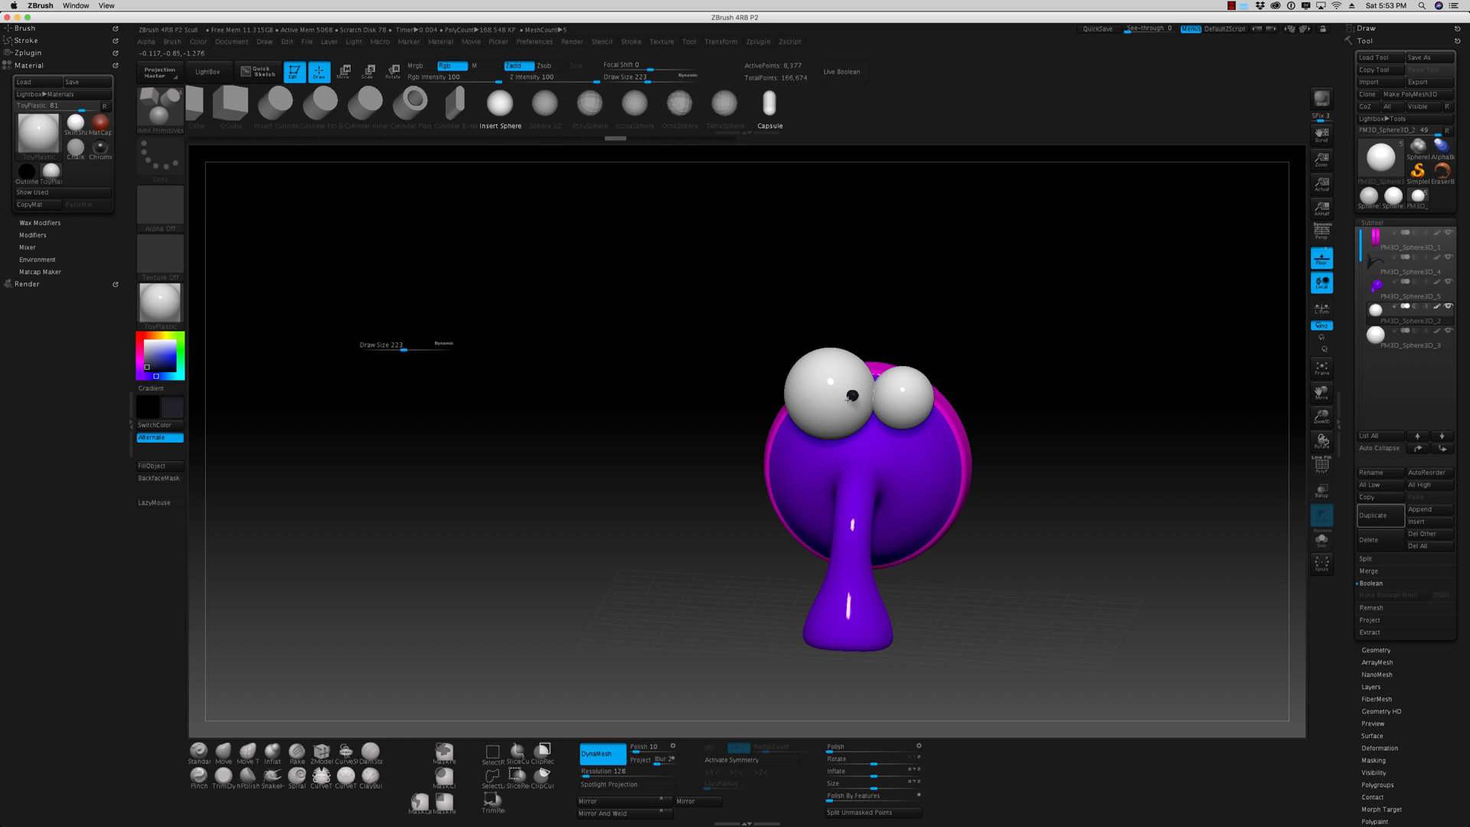
- Insert small black spheres as pupils on the front of both eyes
left_click_drag(847, 402, 846, 403)
left_click_drag(690, 370, 706, 376)
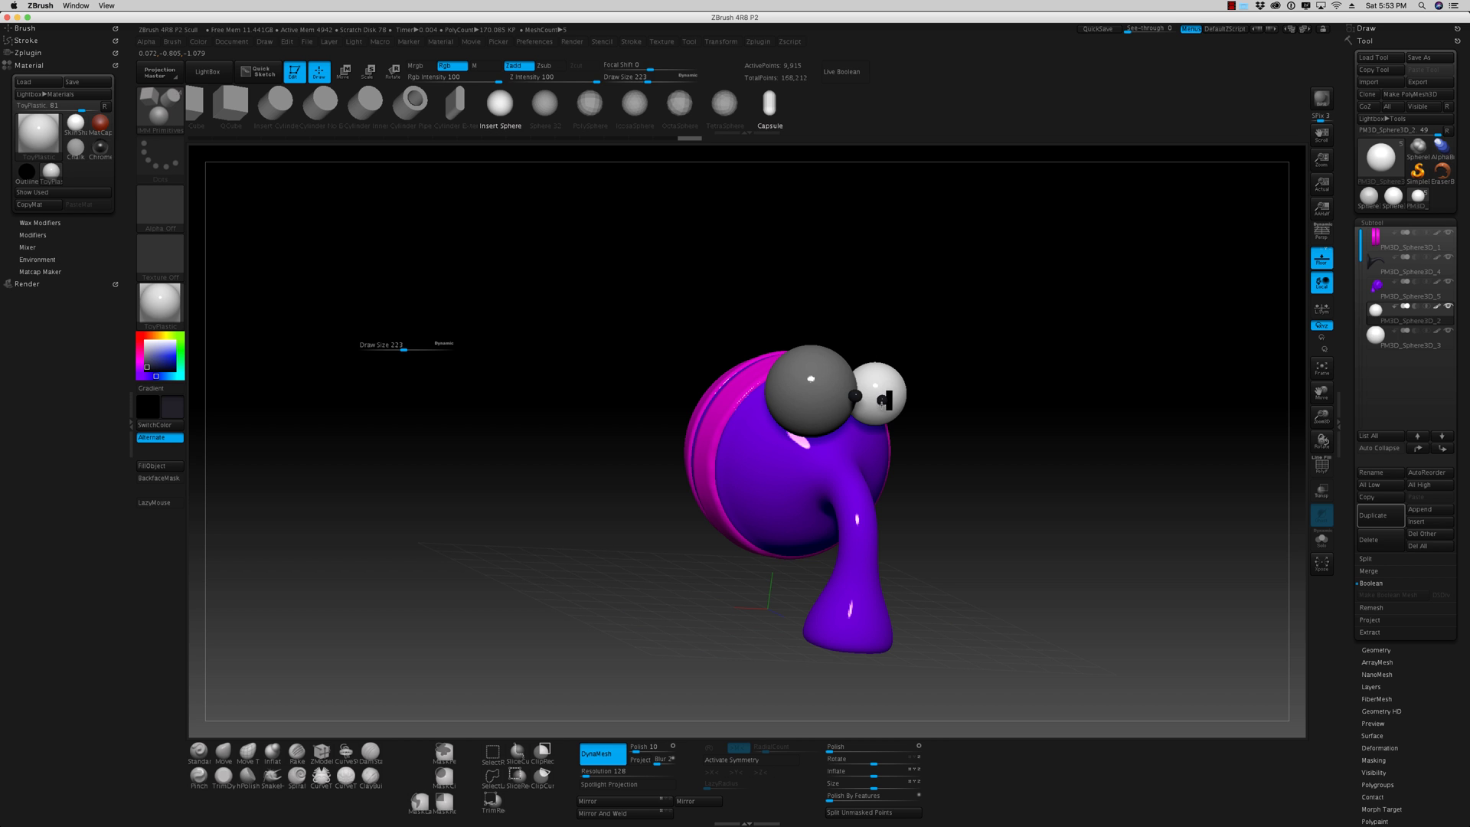
mouse_move(1041, 417)
left_mouse_down()
mouse_move(1010, 417)
mouse_move(1060, 394)
mouse_move(1030, 298)
mouse_move(1001, 315)
mouse_move(1035, 451)
mouse_move(1069, 436)
mouse_move(1047, 407)
mouse_move(1027, 423)
mouse_move(1046, 551)
mouse_move(1057, 503)
mouse_move(1041, 432)
left_mouse_up()
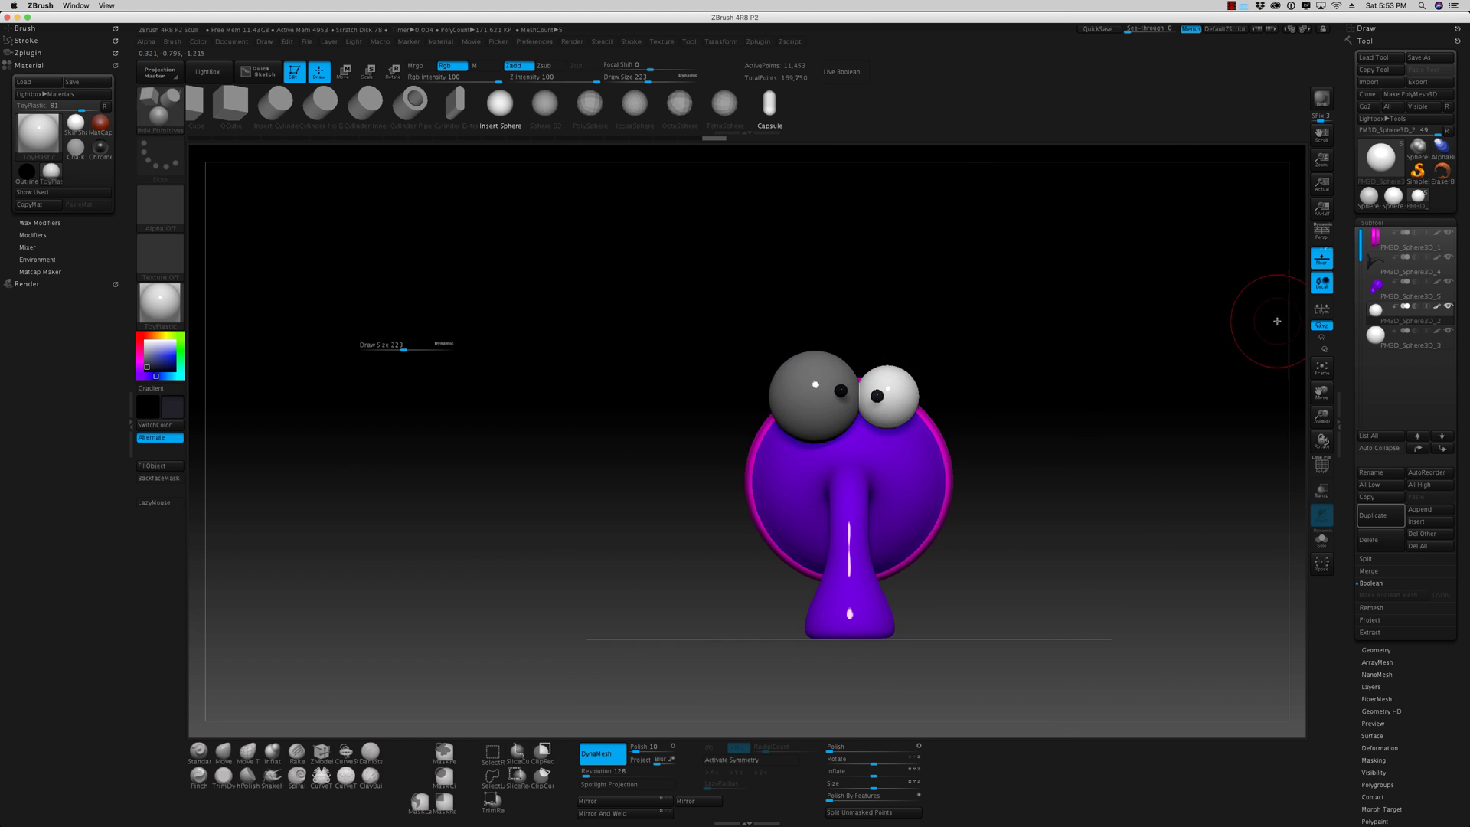
mouse_move(1119, 570)
left_mouse_down()
mouse_move(1128, 535)
mouse_move(1105, 554)
mouse_move(1118, 564)
mouse_move(1105, 544)
mouse_move(1119, 554)
left_mouse_up()
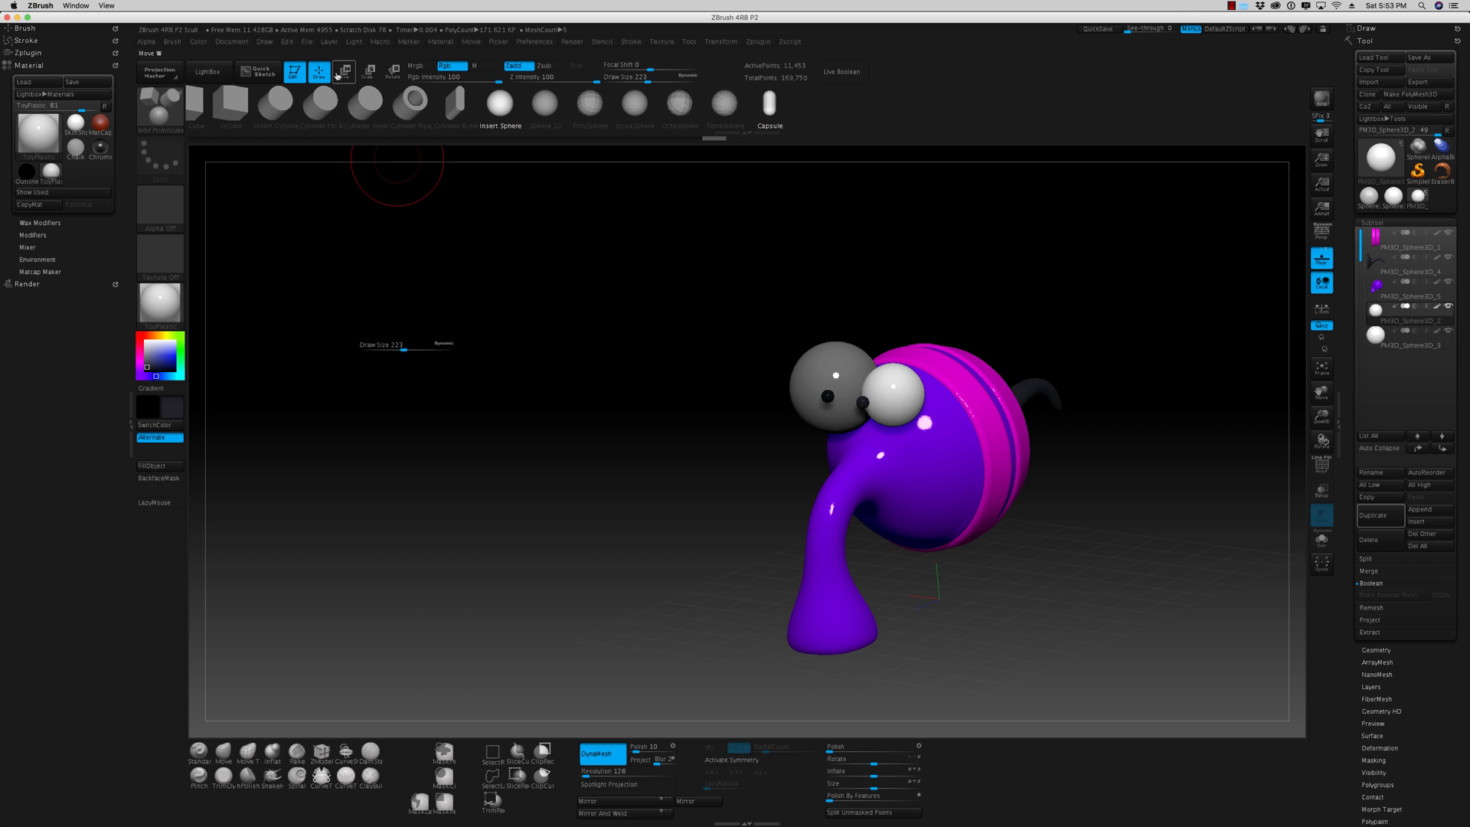
- Place the move gizmo on the larger eye's pupil and nudge the inserted pupils slightly along their front-to-back axis
left_click(343, 71)
left_click_drag(669, 416, 696, 527)
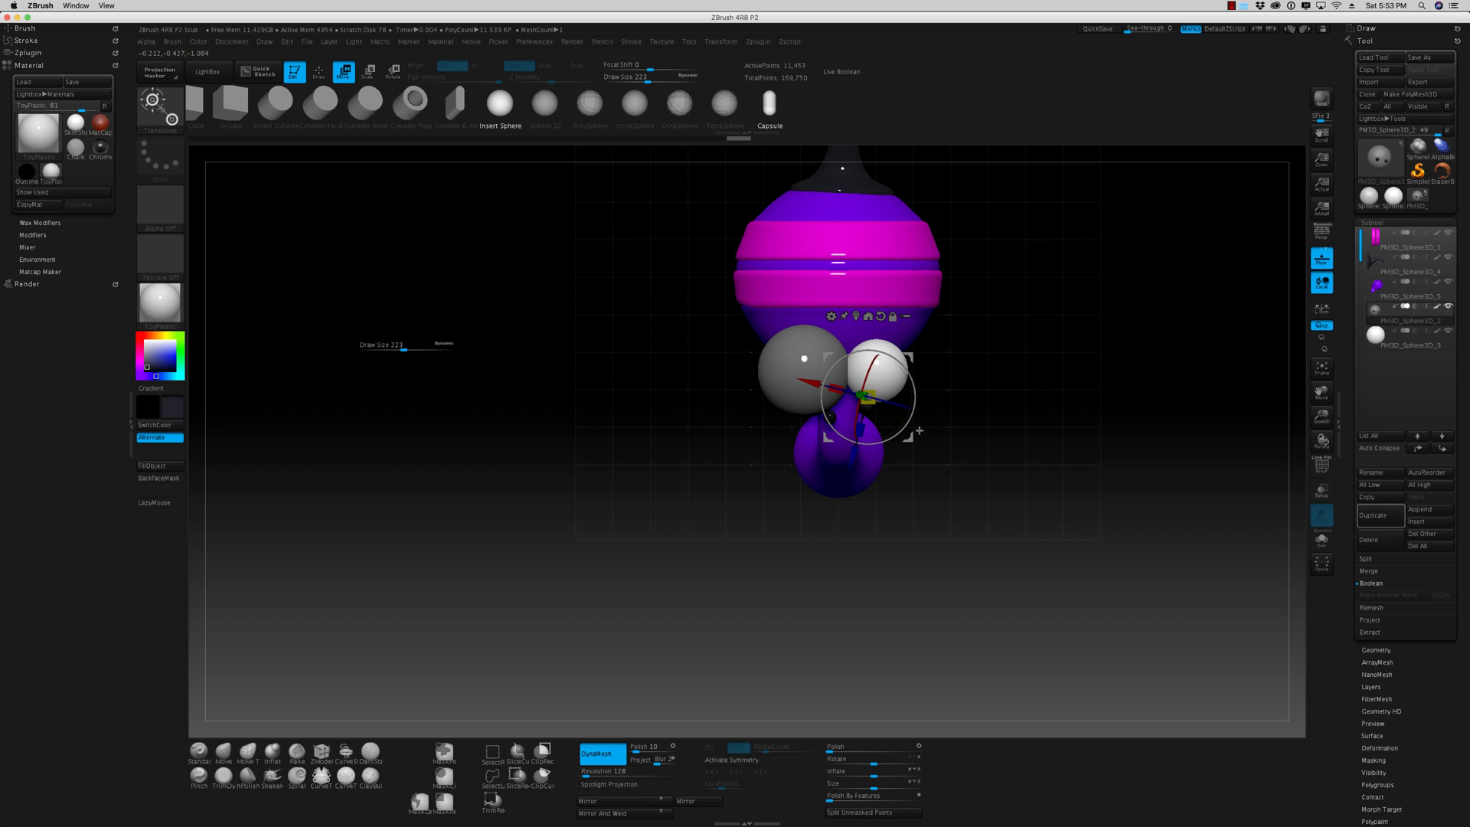
left_click(832, 415)
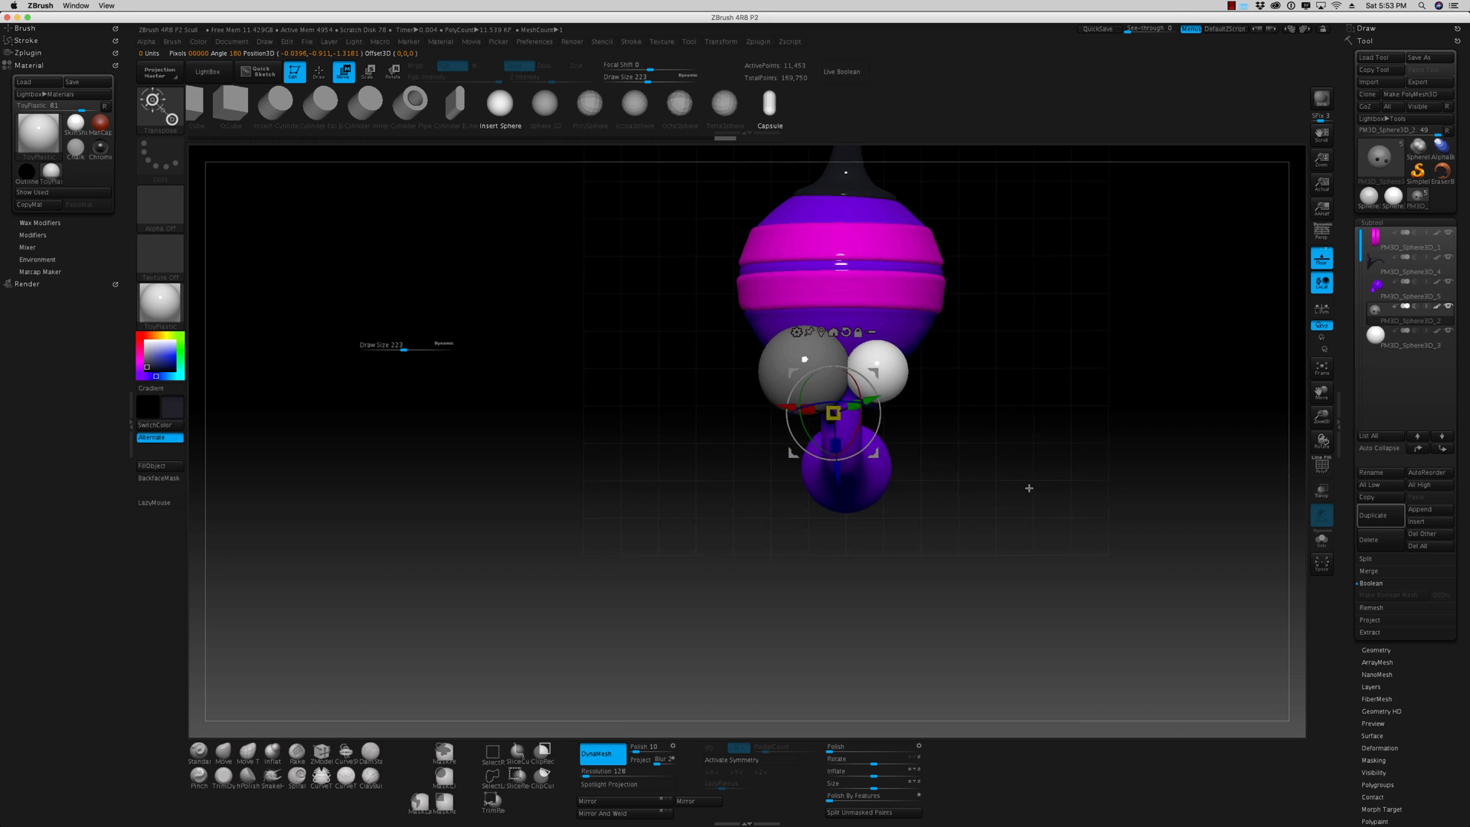
left_click_drag(1027, 485, 1056, 474)
left_click_drag(1018, 480, 987, 481, "shift")
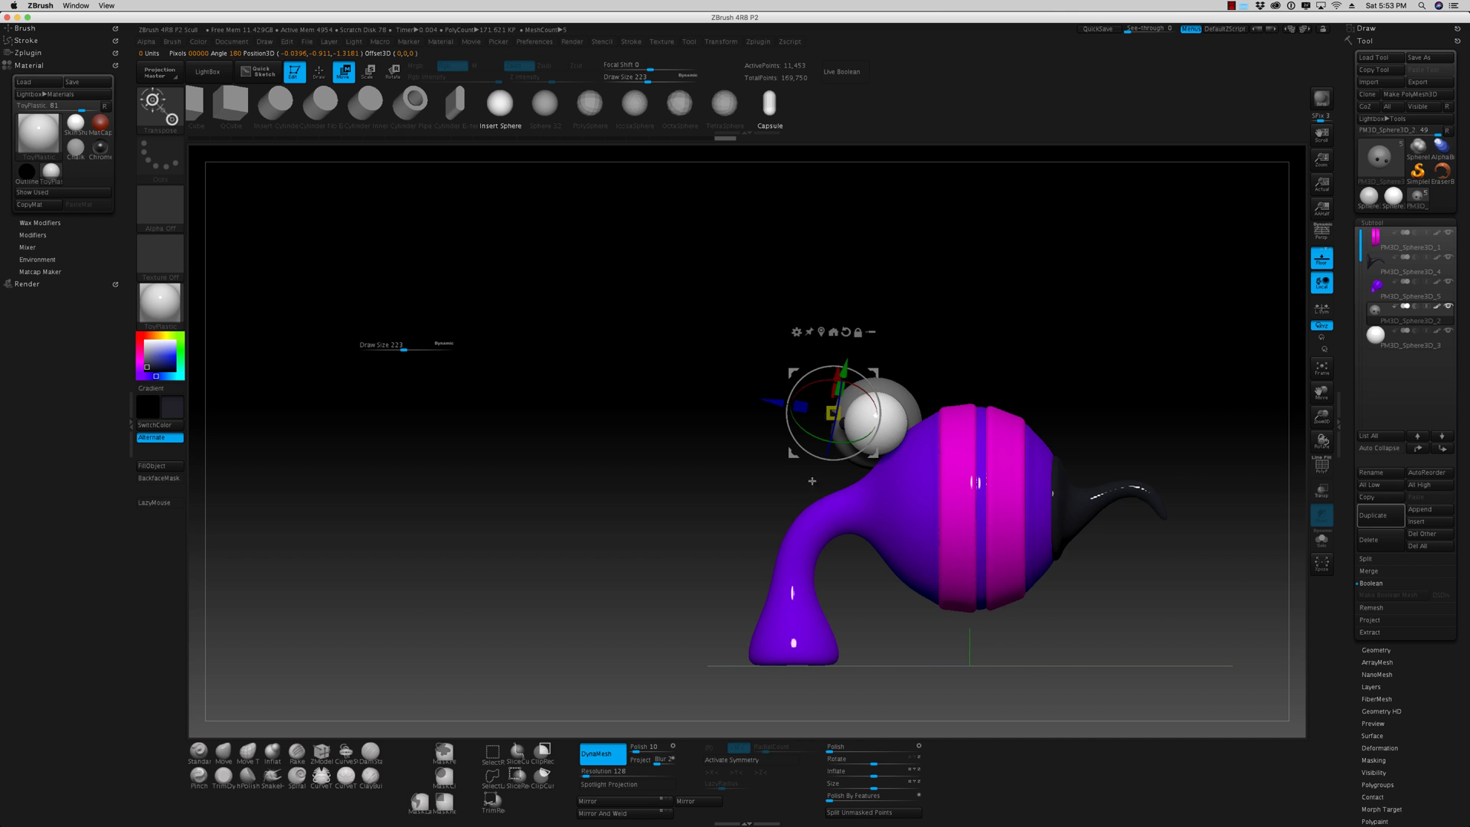
left_click_drag(775, 402, 772, 402)
left_click_drag(682, 551, 773, 592)
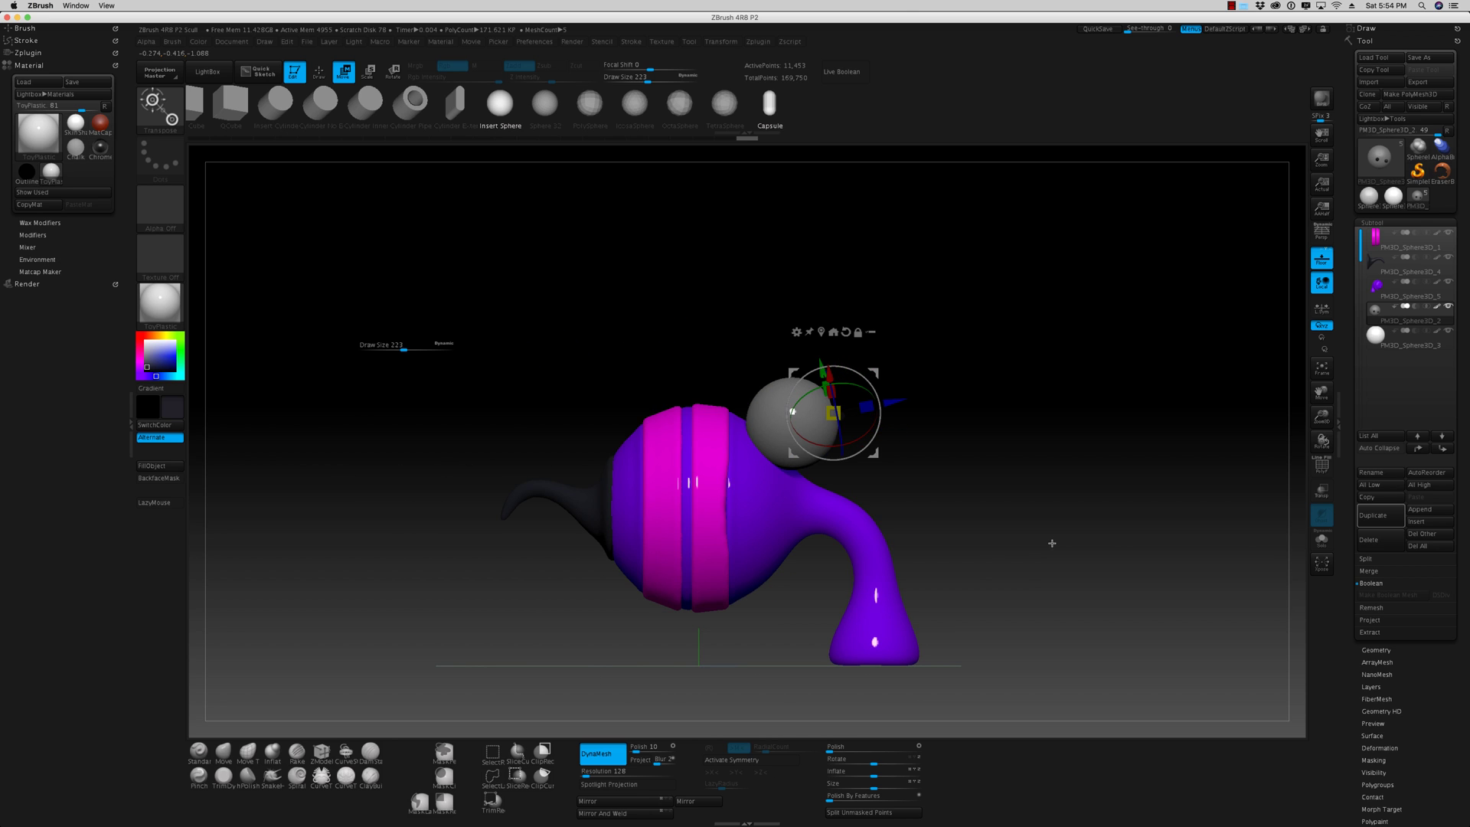
- Separate the pupils from the larger white eye with Split To Similar Parts and accept the non-undoable operation
left_click(1366, 559)
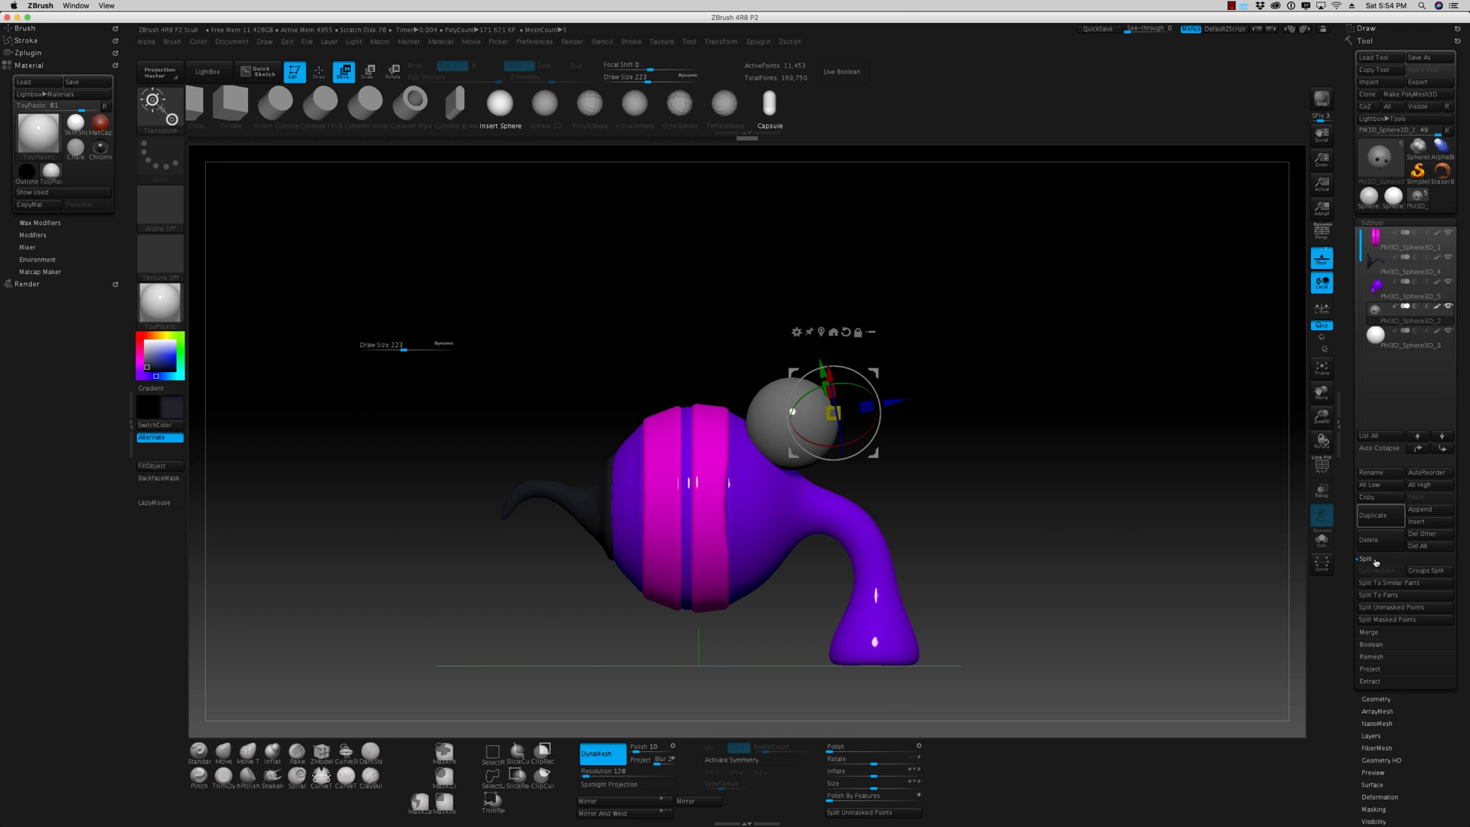
left_click(1429, 583)
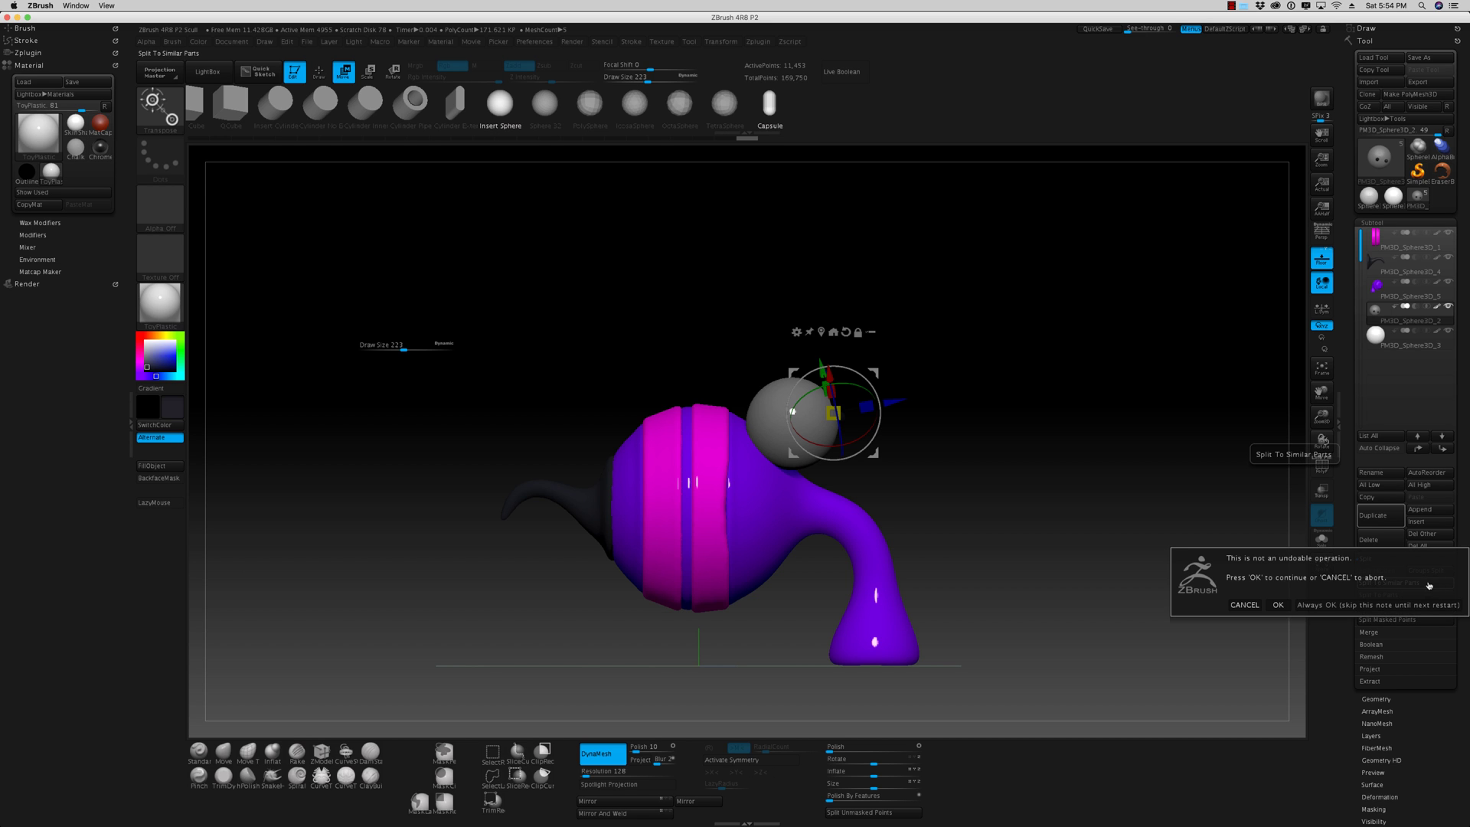
left_click(1273, 605)
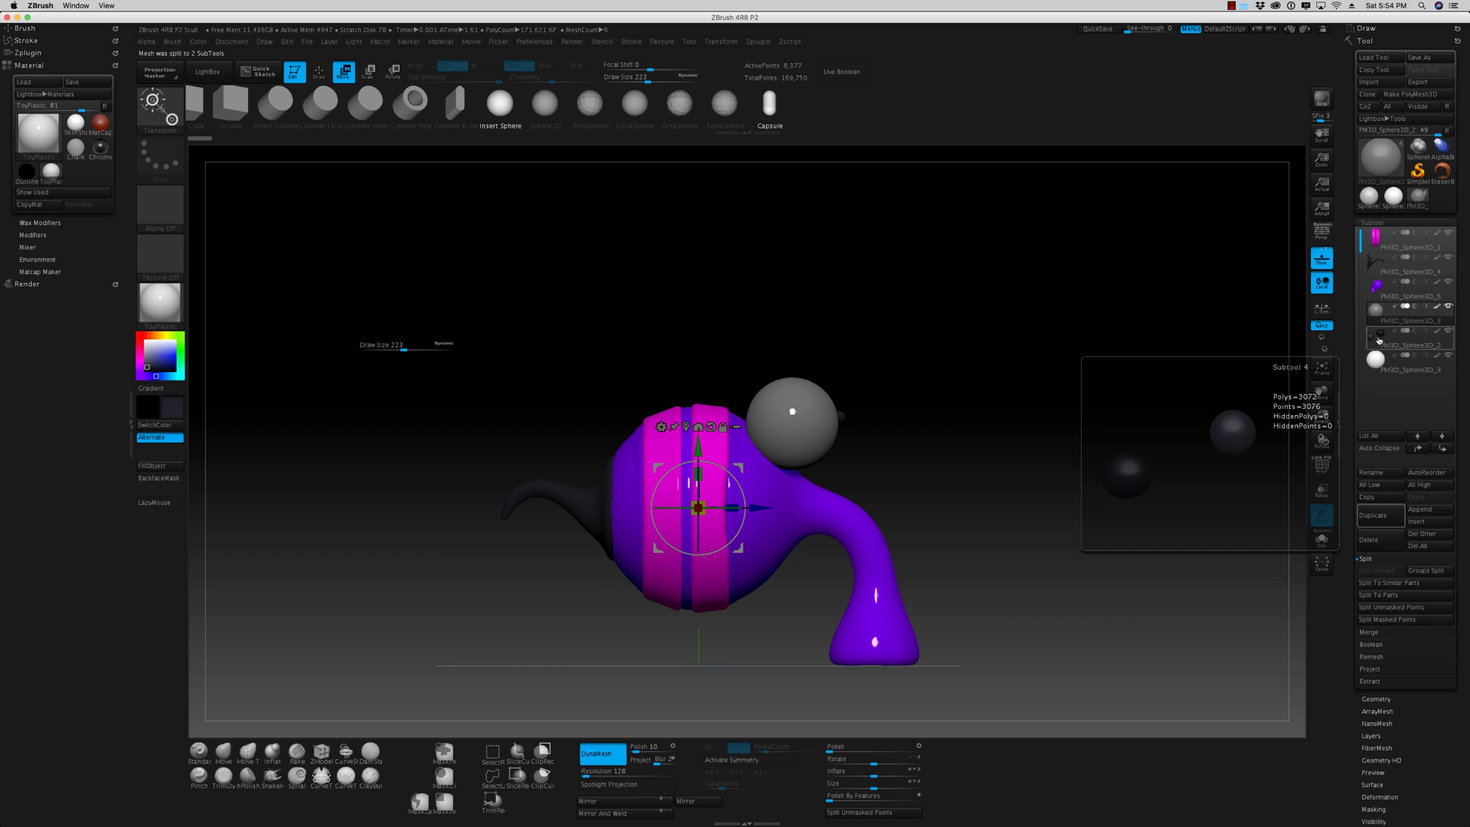
- Make the pupils the active subtool, mask one of them and split the unmasked points into a separate subtool
left_click_drag(1192, 430, 938, 528)
mouse_move(718, 355)
left_mouse_down()
mouse_move(749, 358)
mouse_move(735, 356)
left_mouse_up()
left_click_drag(824, 331, 847, 393, "alt")
left_click_drag(691, 245, 912, 343, "alt")
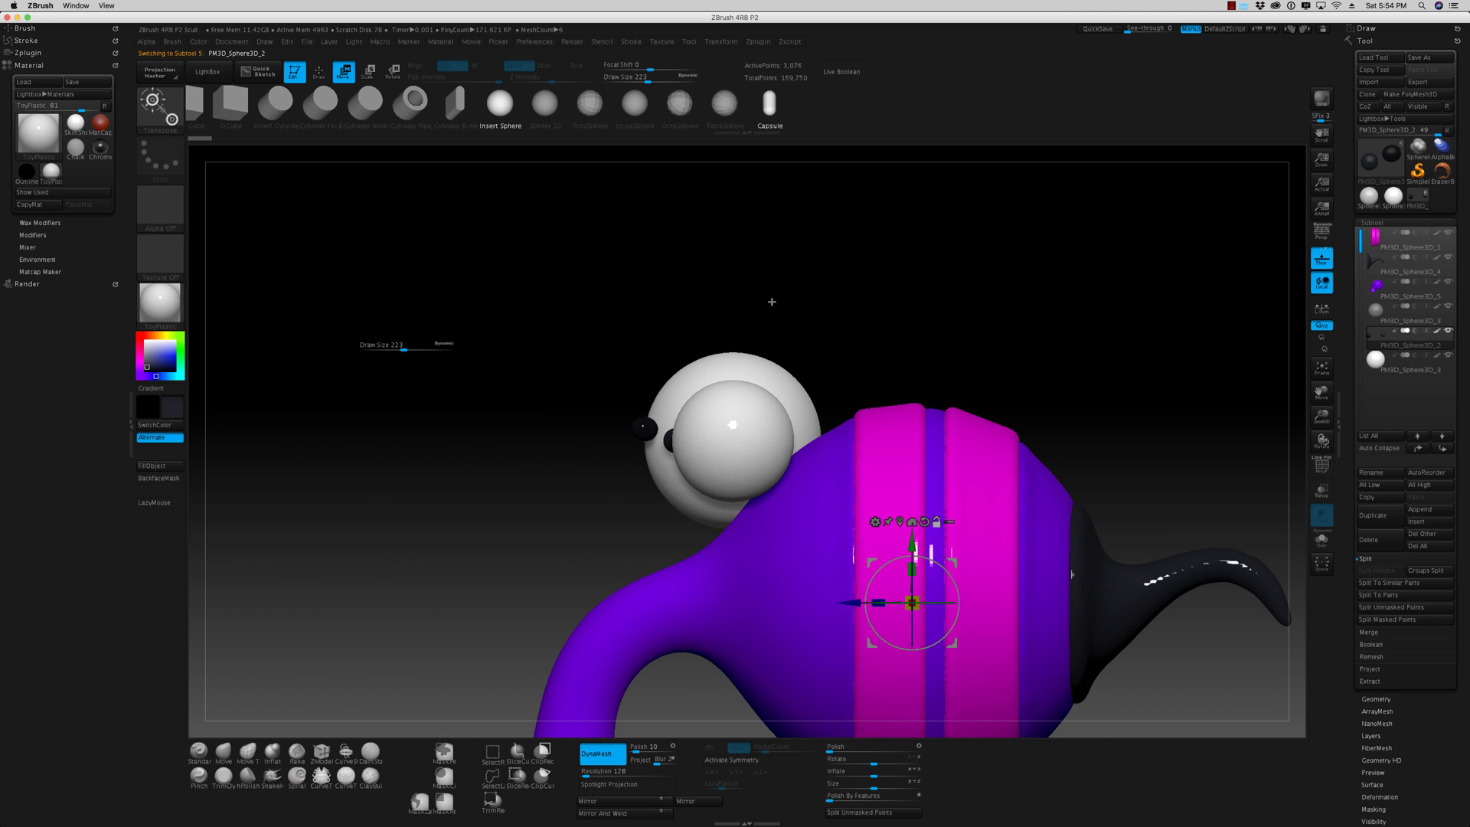
mouse_move(813, 269)
left_mouse_down("ctrl")
mouse_move(751, 460)
mouse_move(660, 569)
mouse_move(657, 552)
left_mouse_up("ctrl")
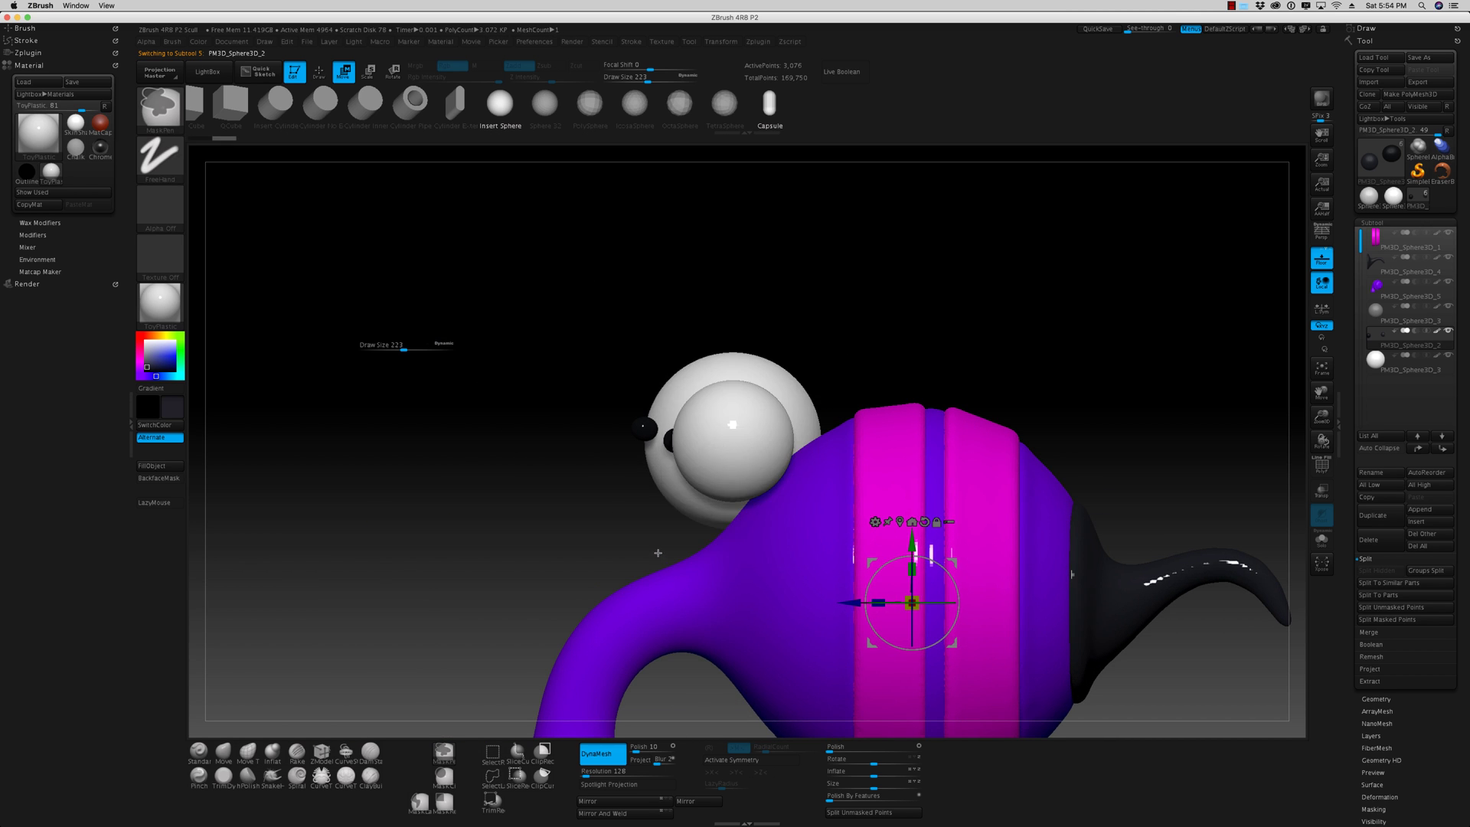
left_click(859, 812)
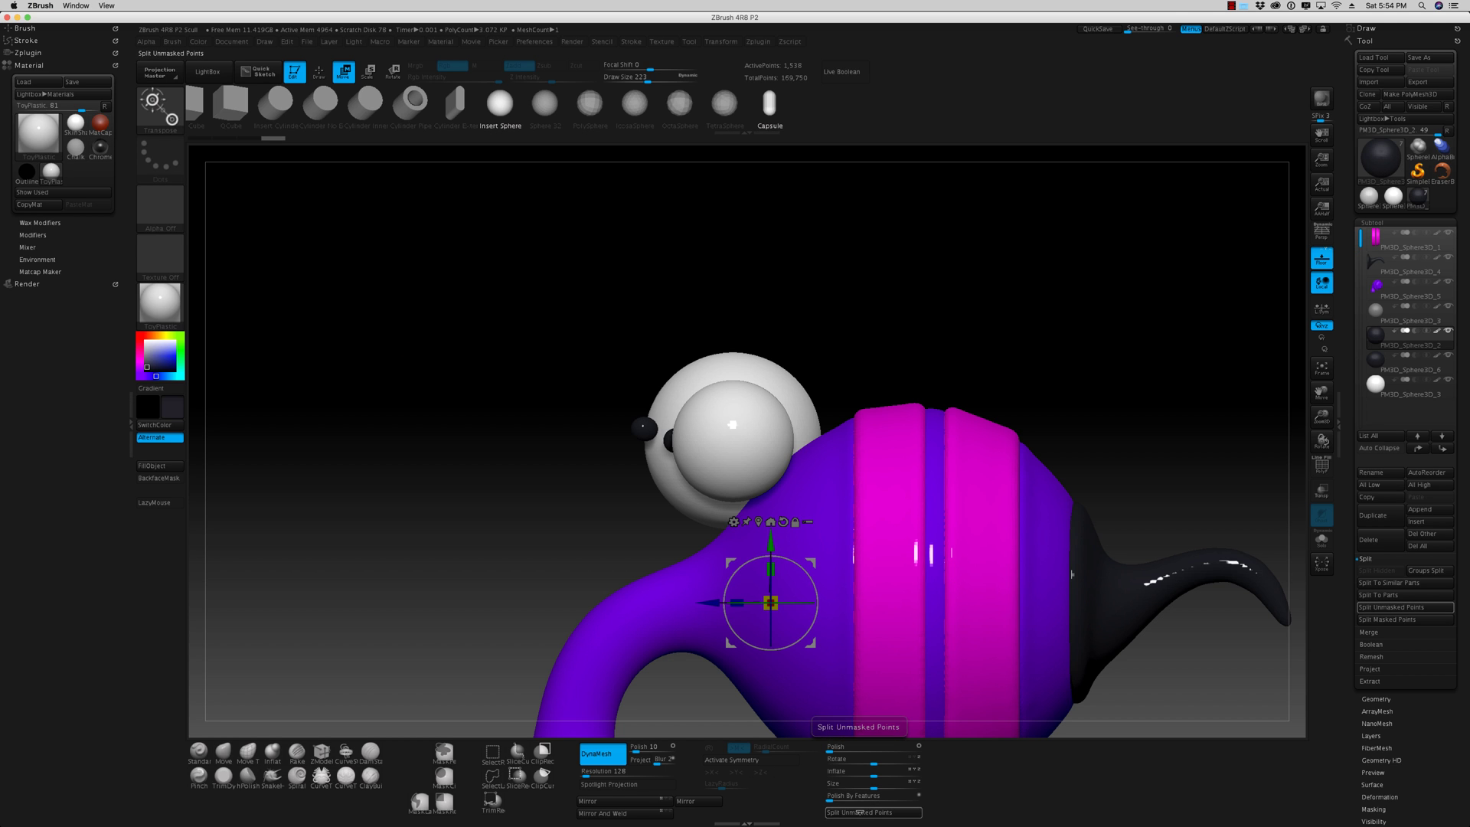
- Centre the gizmo on the smaller eye's pupil and on the larger eye's pupil in turn, and return to draw mode
left_click_drag(552, 509, 544, 546)
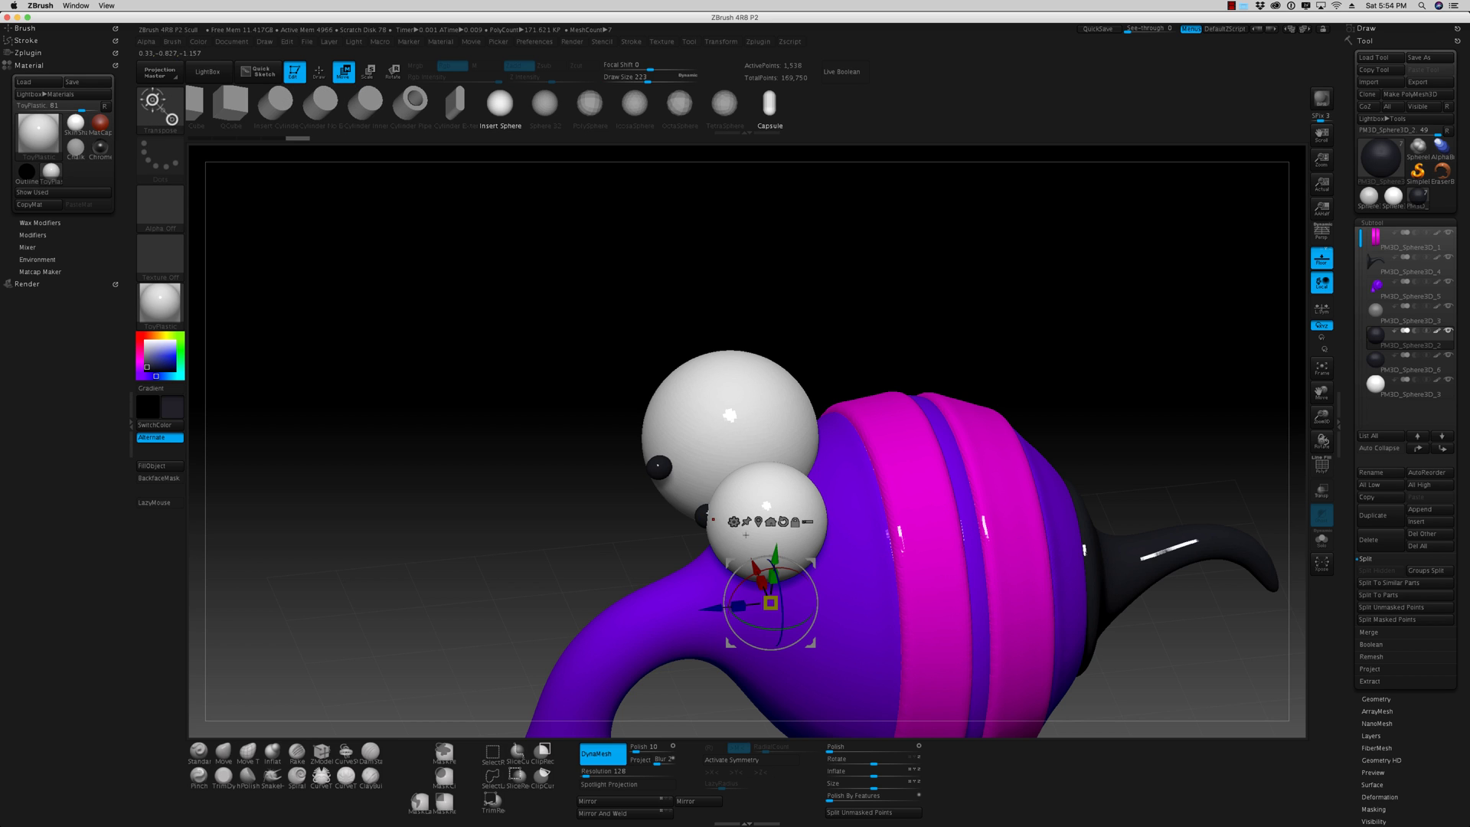
left_click(758, 522)
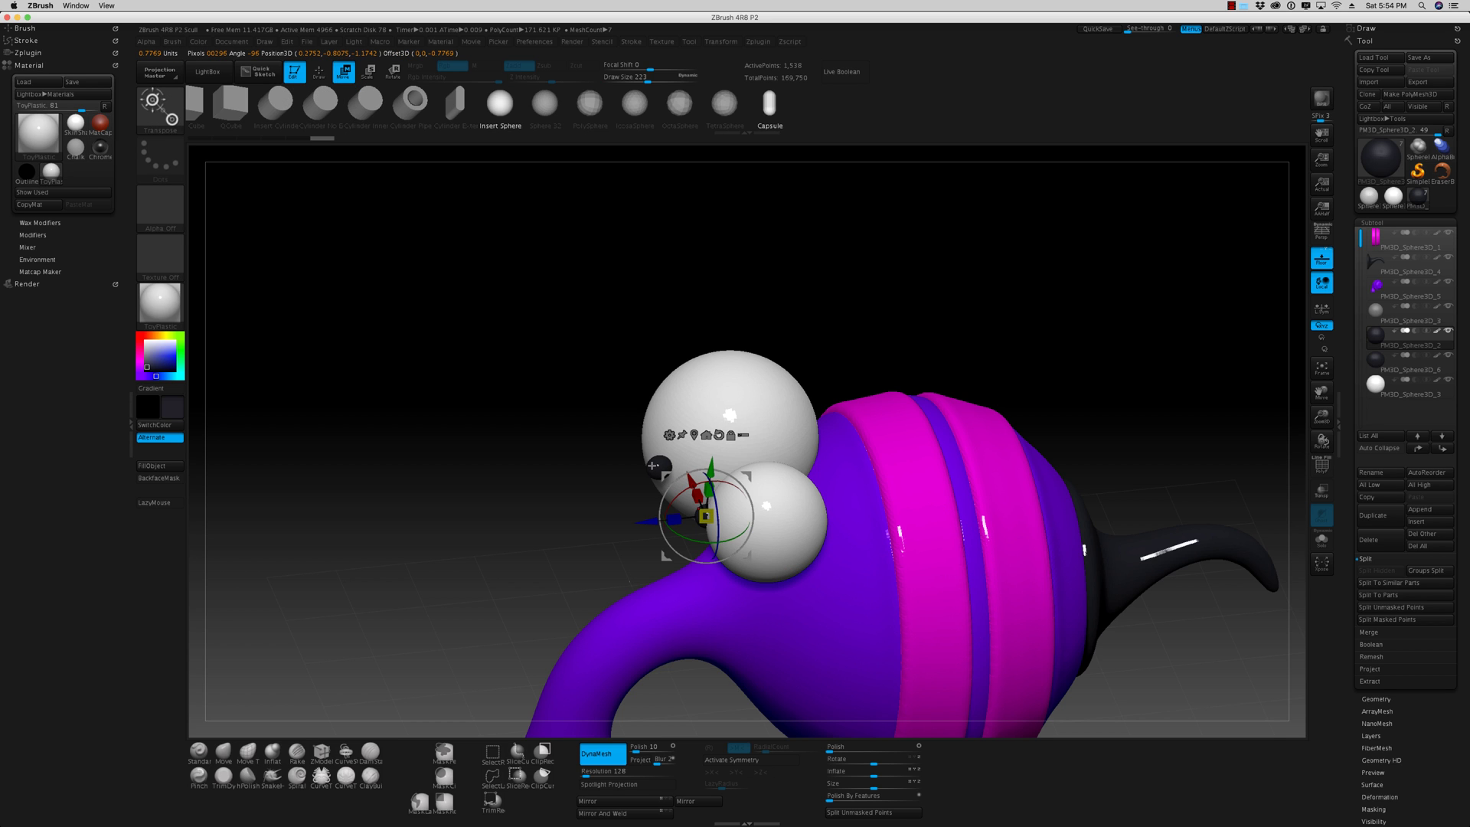
left_click(655, 464, "alt")
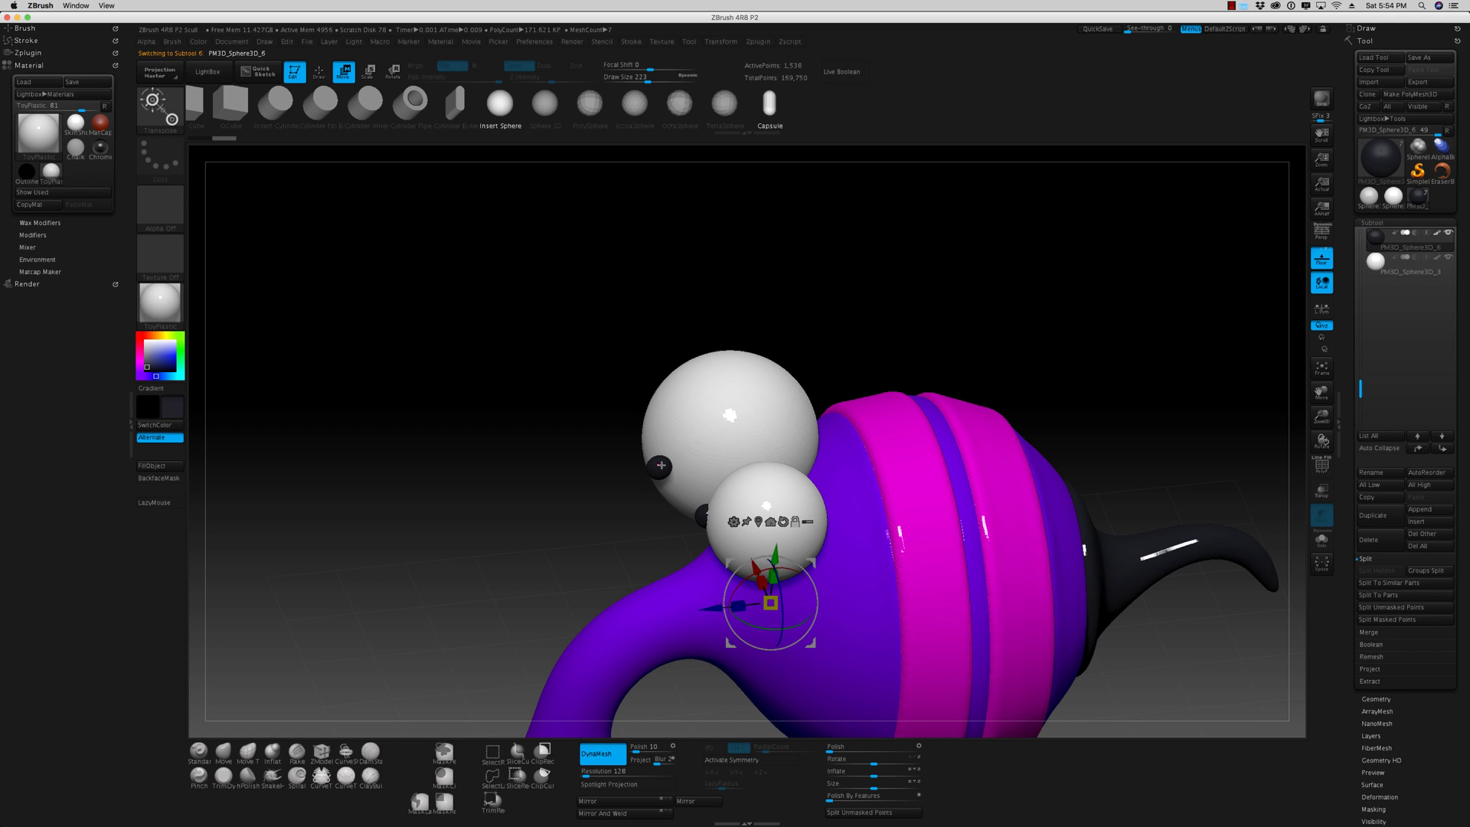
left_click(758, 521)
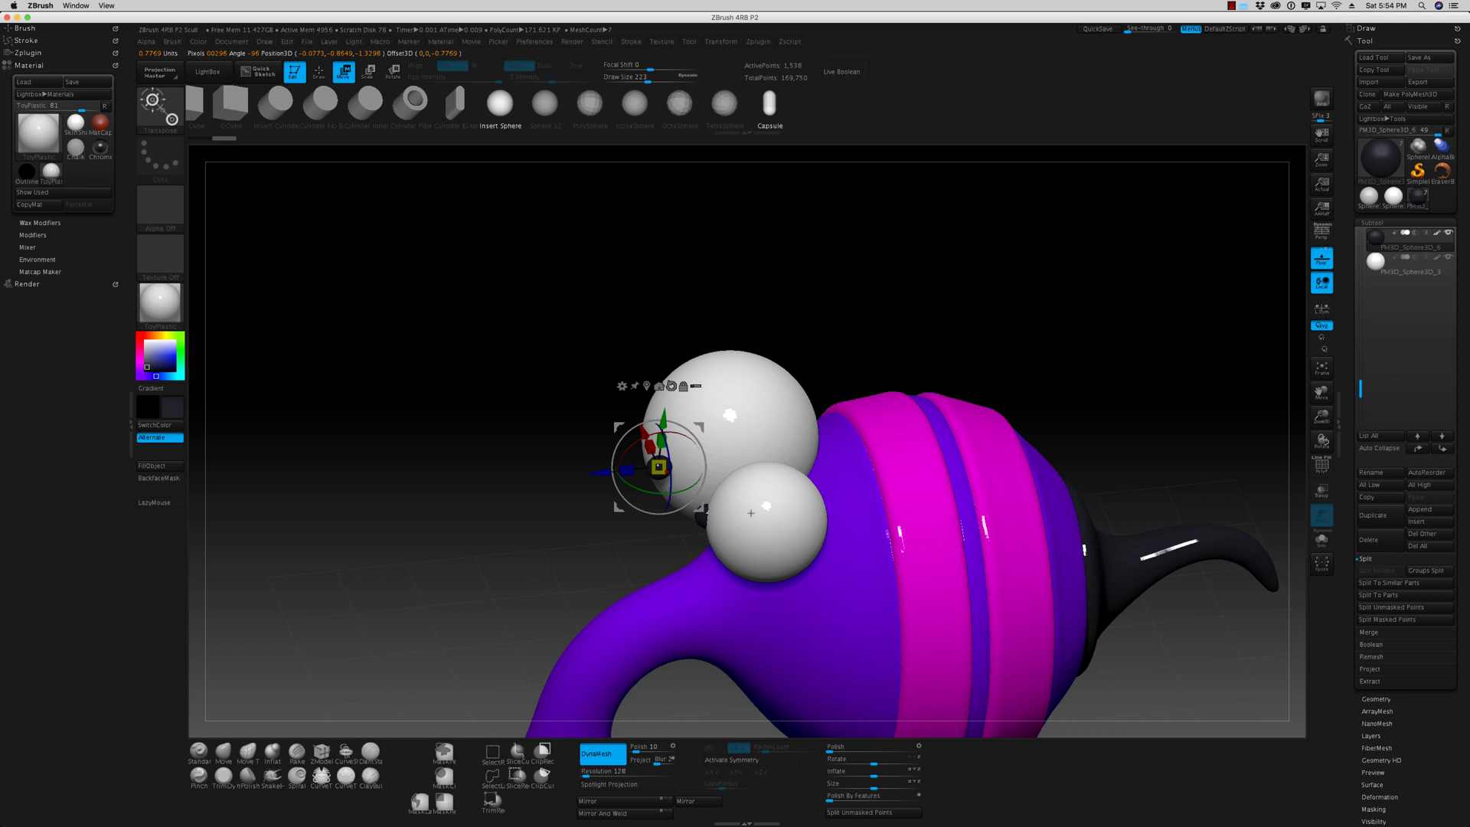
mouse_move(596, 474)
left_mouse_down()
mouse_move(572, 536)
mouse_move(614, 479)
left_mouse_up()
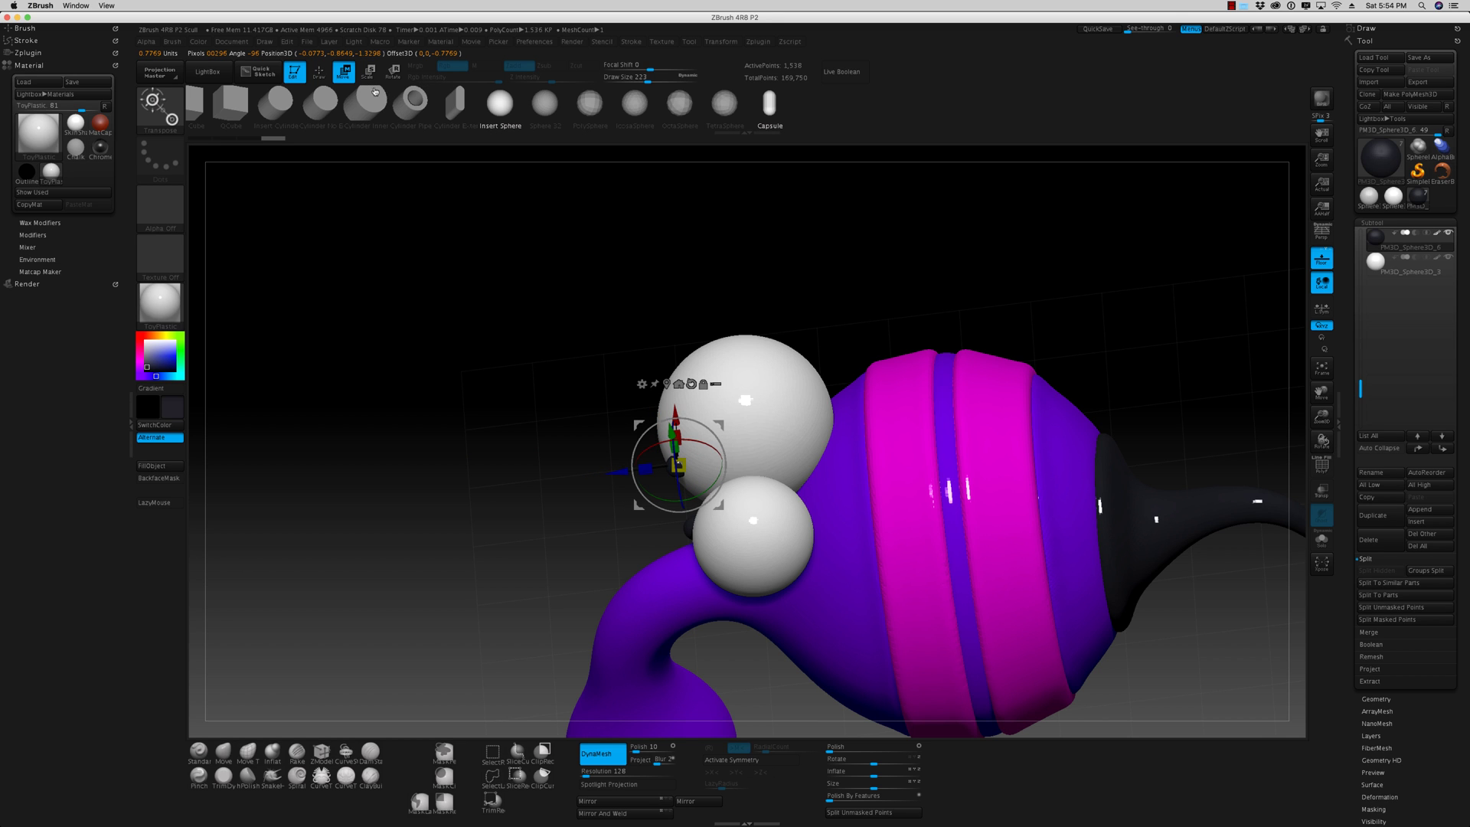
key("q")
mouse_move(467, 429)
left_mouse_down()
mouse_move(513, 467)
mouse_move(512, 416)
mouse_move(492, 580)
mouse_move(492, 515)
mouse_move(510, 553)
mouse_move(485, 470)
mouse_move(564, 515)
mouse_move(502, 515)
mouse_move(587, 526)
mouse_move(525, 515)
mouse_move(538, 531)
mouse_move(535, 515)
mouse_move(846, 604)
mouse_move(790, 607)
mouse_move(907, 613)
mouse_move(931, 594)
mouse_move(928, 610)
mouse_move(854, 562)
left_mouse_up()
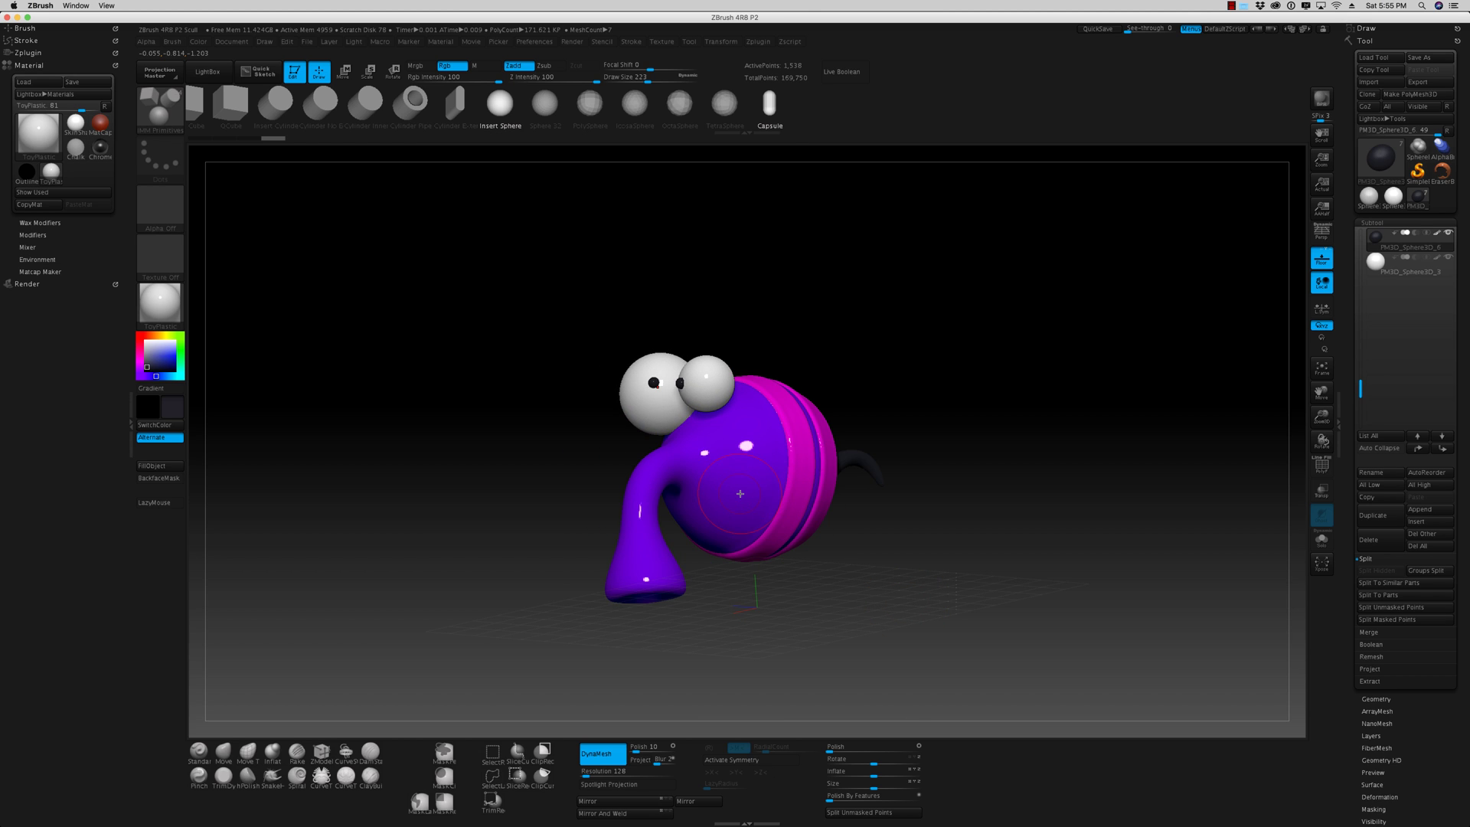
- Make the purple body the active subtool and inflate it slightly with the Inflate deformation
left_click(737, 494, "alt")
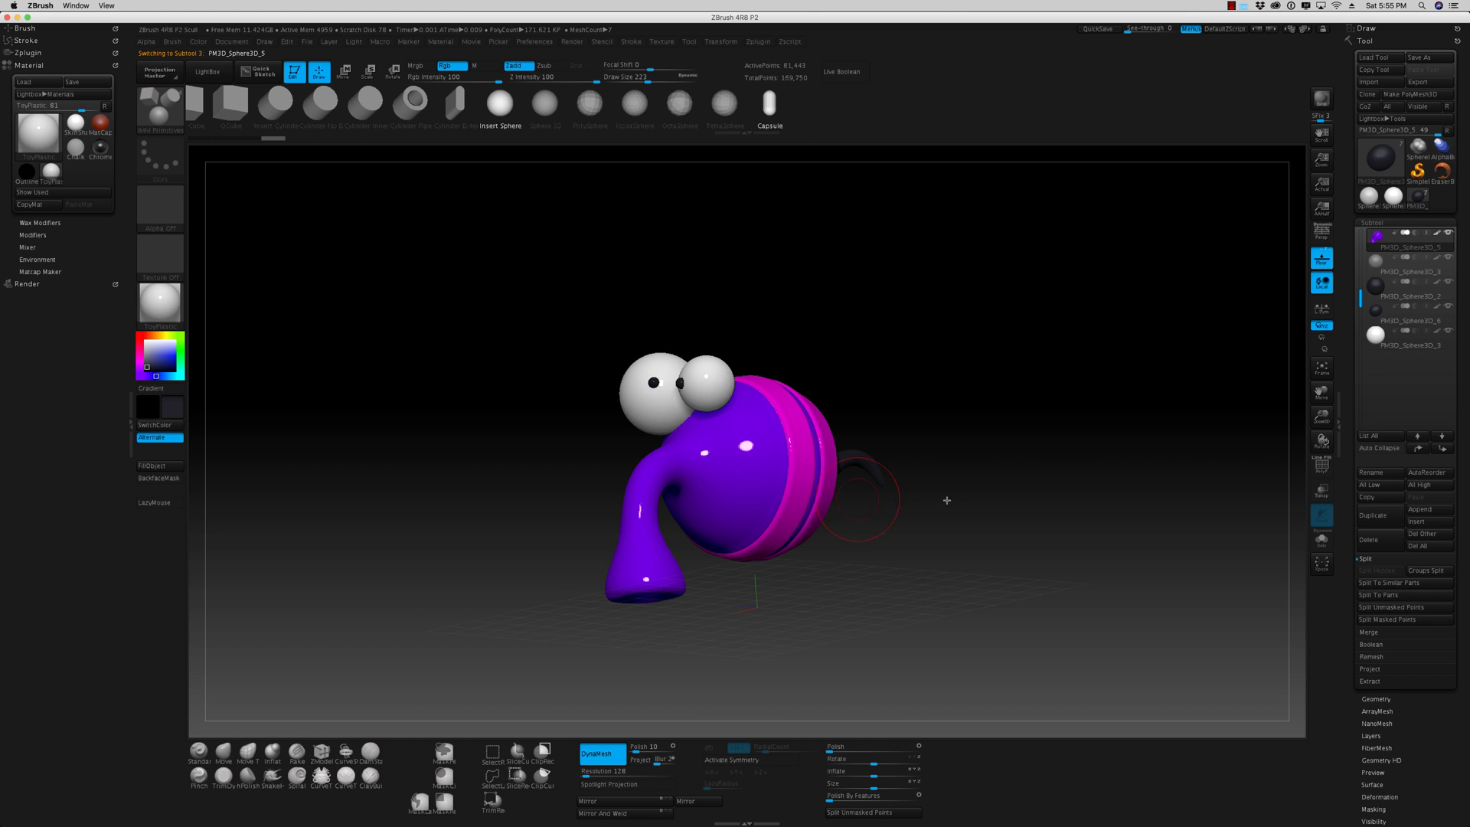
left_click_drag(856, 770, 876, 774)
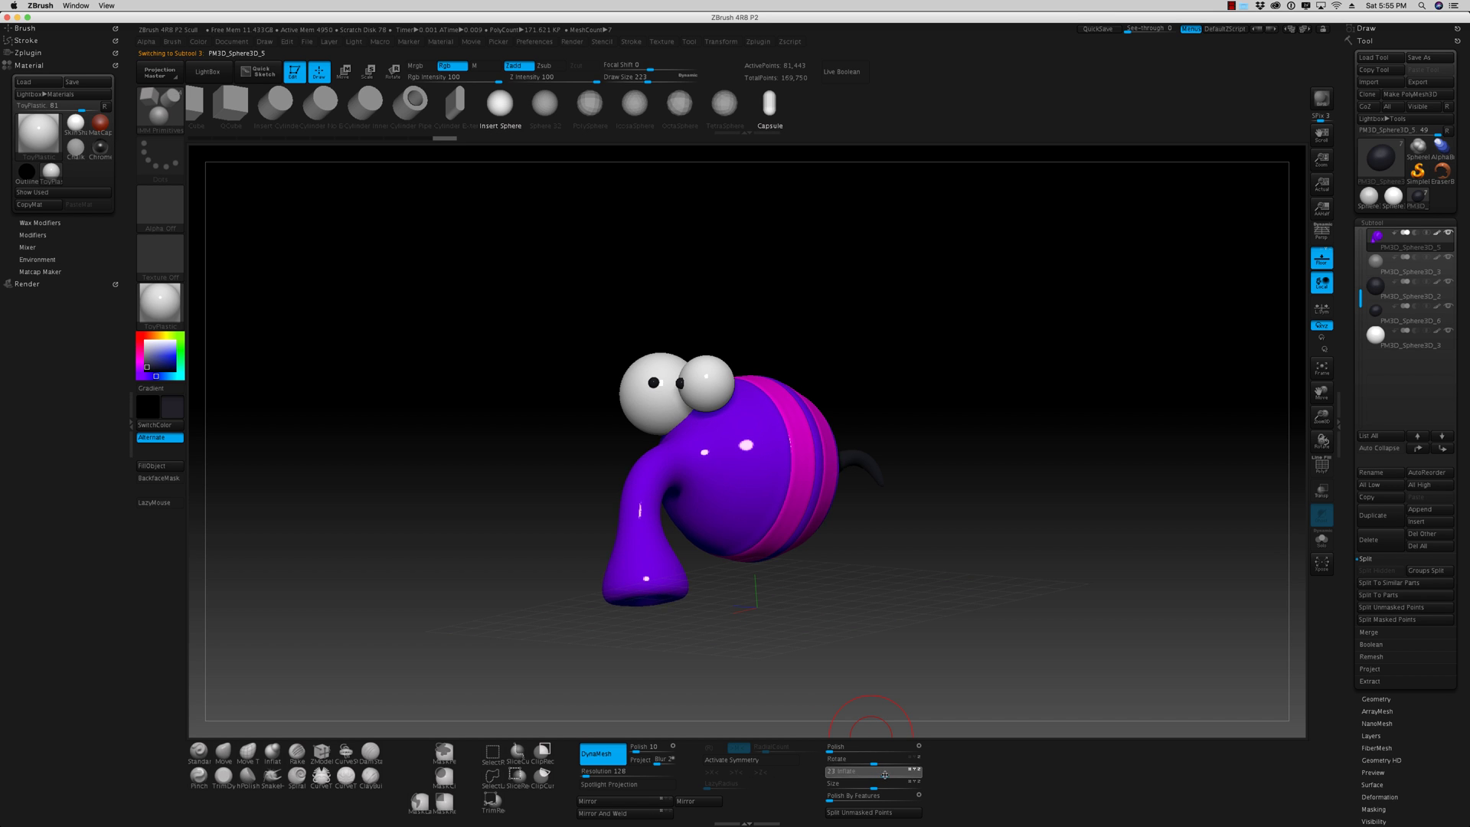
left_click_drag(883, 775, 883, 775)
left_click_drag(896, 689, 903, 636)
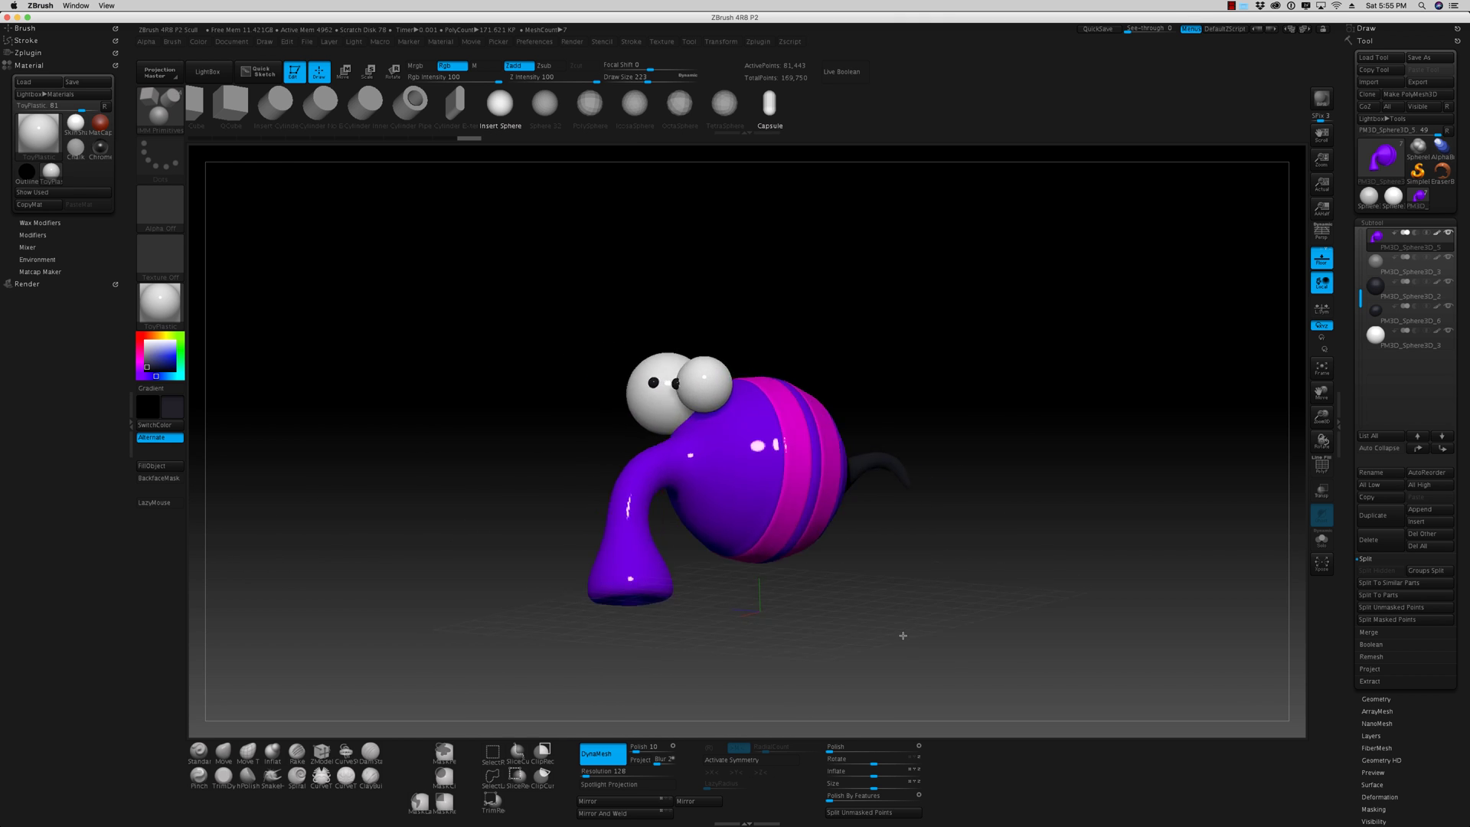
- Remesh the inflated purple body with DynaMesh and smooth its surface with the Polish deformation
left_click_drag(388, 406, 504, 536, "ctrl")
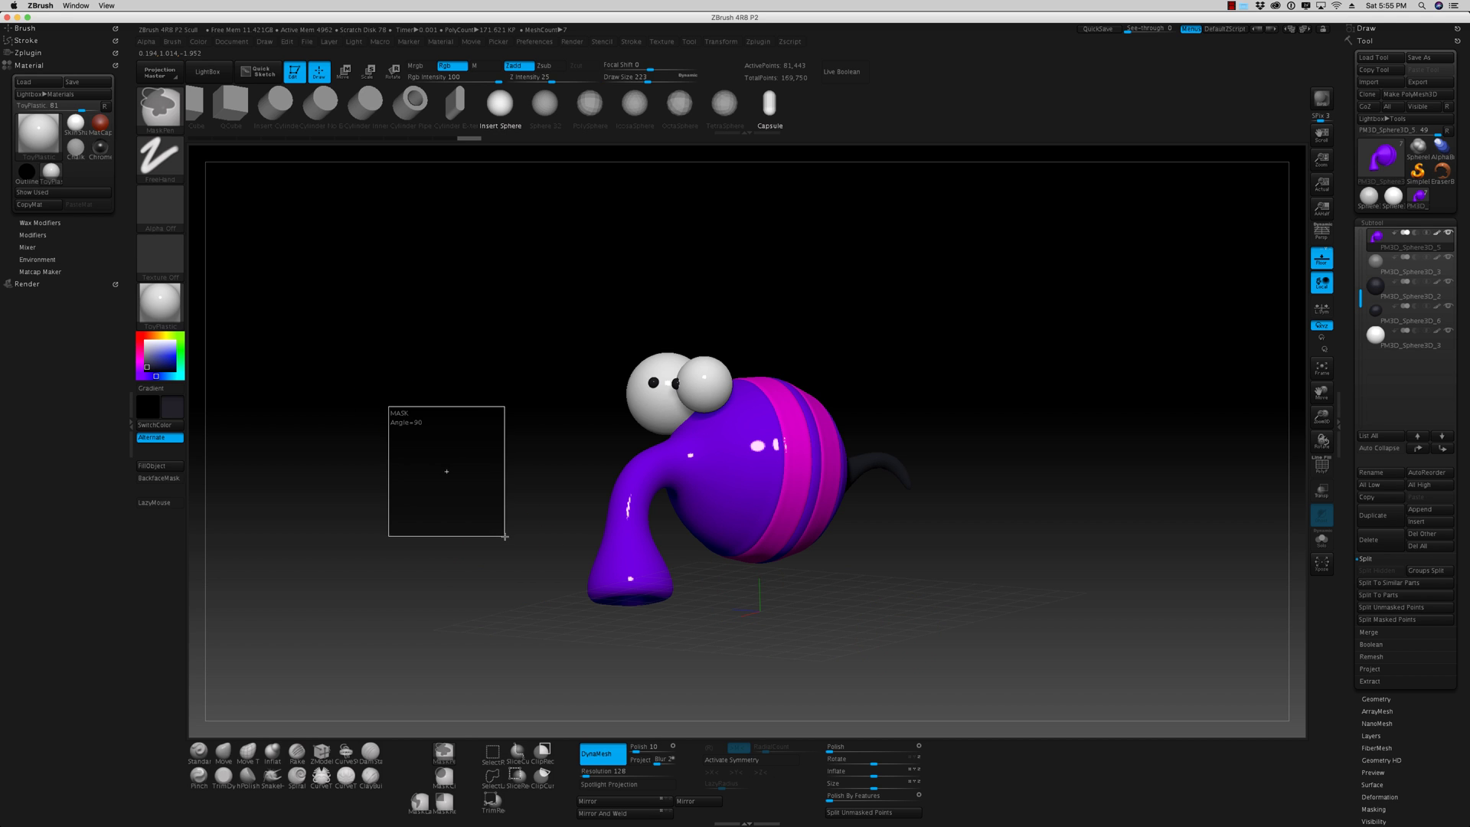
left_click_drag(883, 614, 872, 622)
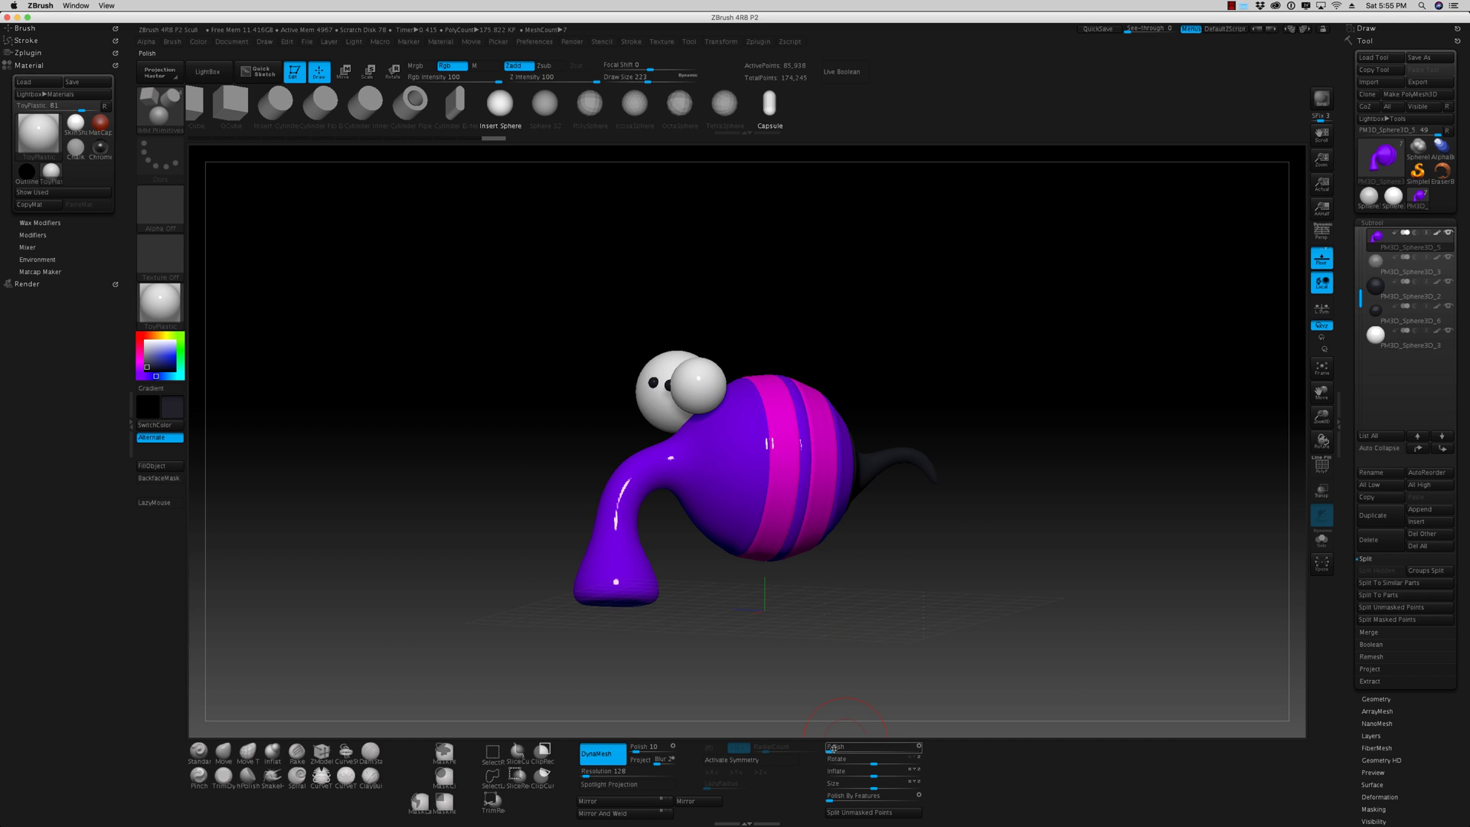
left_click_drag(832, 749, 861, 750)
left_click_drag(942, 584, 952, 581)
left_click_drag(897, 622, 879, 577)
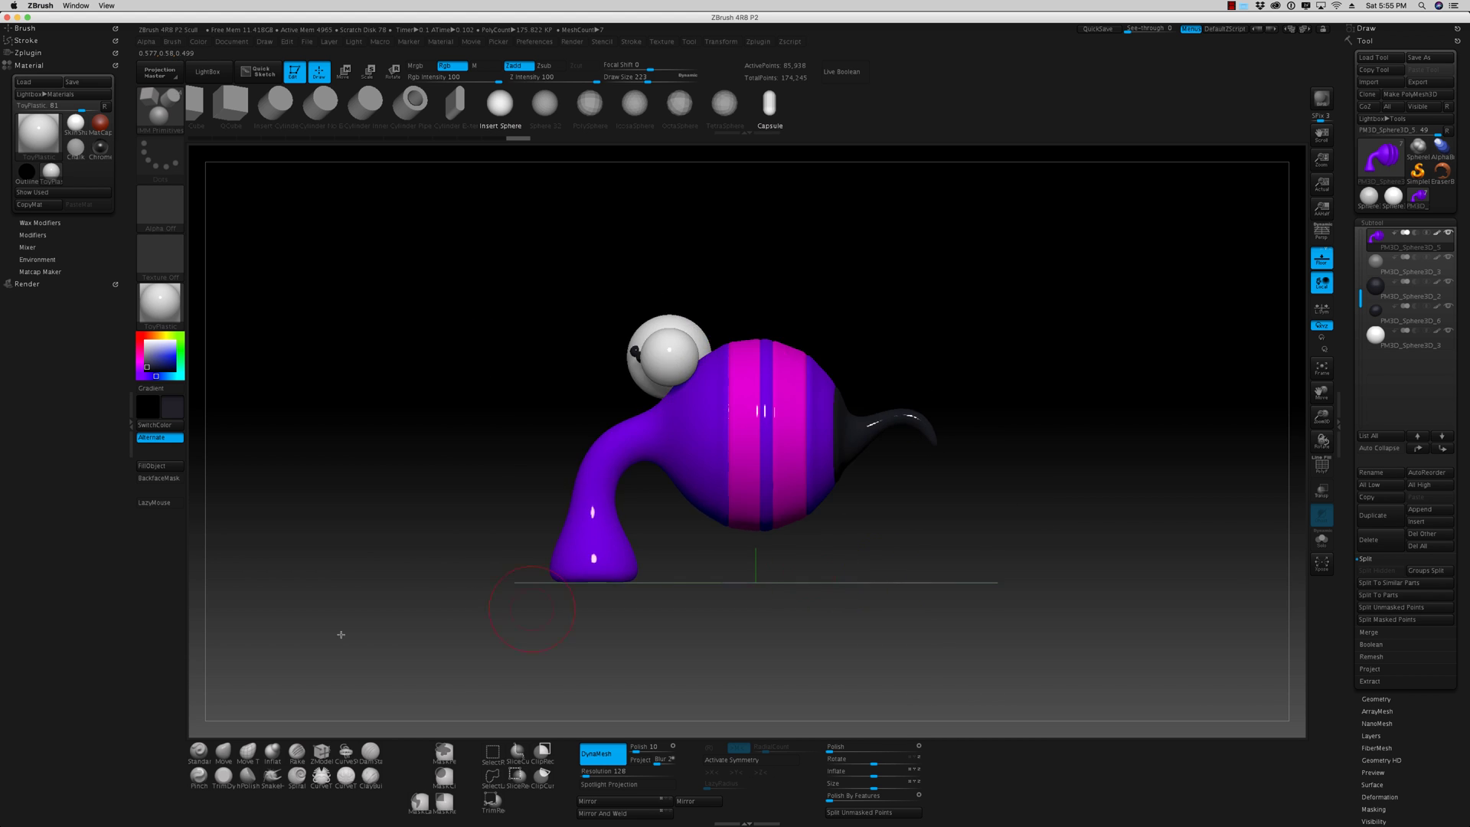
- Swell the rim around the trunk's open end into a rounded lip using the Inflate brush at a smaller draw size
left_click(273, 752)
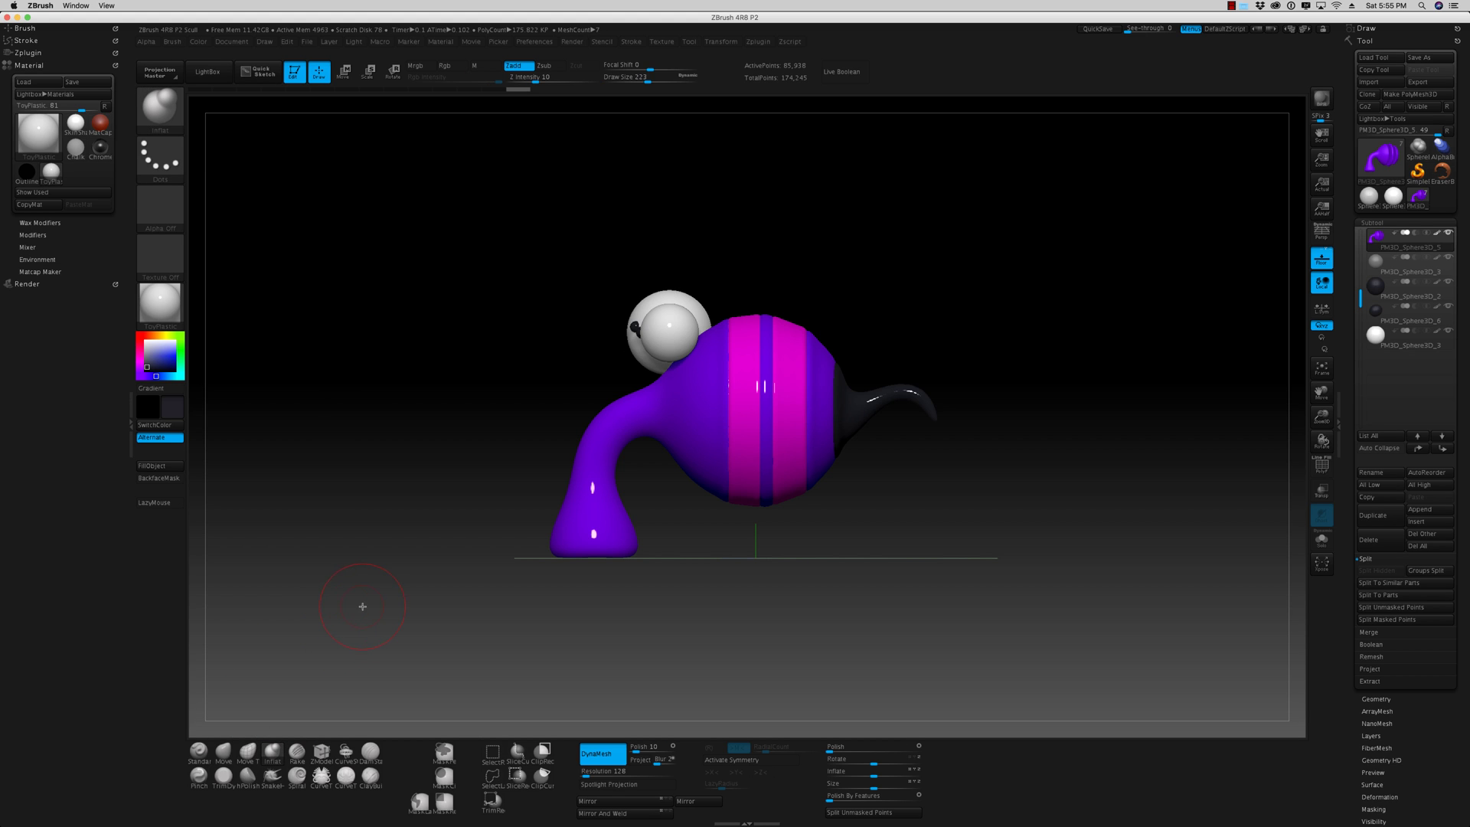
key("s")
left_click_drag(342, 603, 357, 604)
left_click_drag(689, 601, 633, 546)
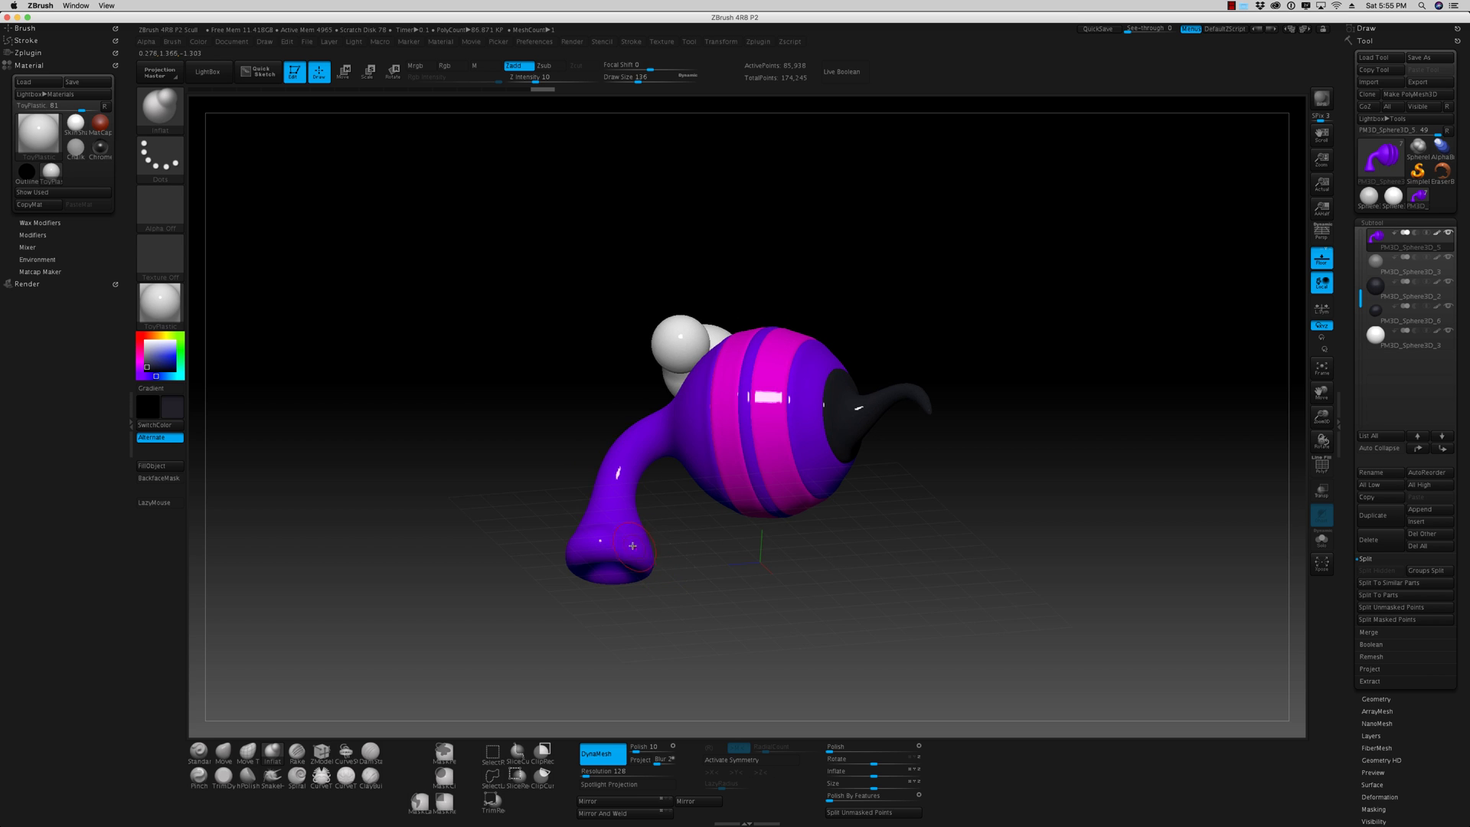
left_click_drag(691, 595, 669, 578)
mouse_move(695, 605)
left_mouse_down()
mouse_move(728, 587)
mouse_move(687, 604)
left_mouse_up()
mouse_move(727, 633)
left_mouse_down()
mouse_move(744, 597)
mouse_move(647, 656)
mouse_move(613, 663)
mouse_move(573, 644)
left_mouse_up()
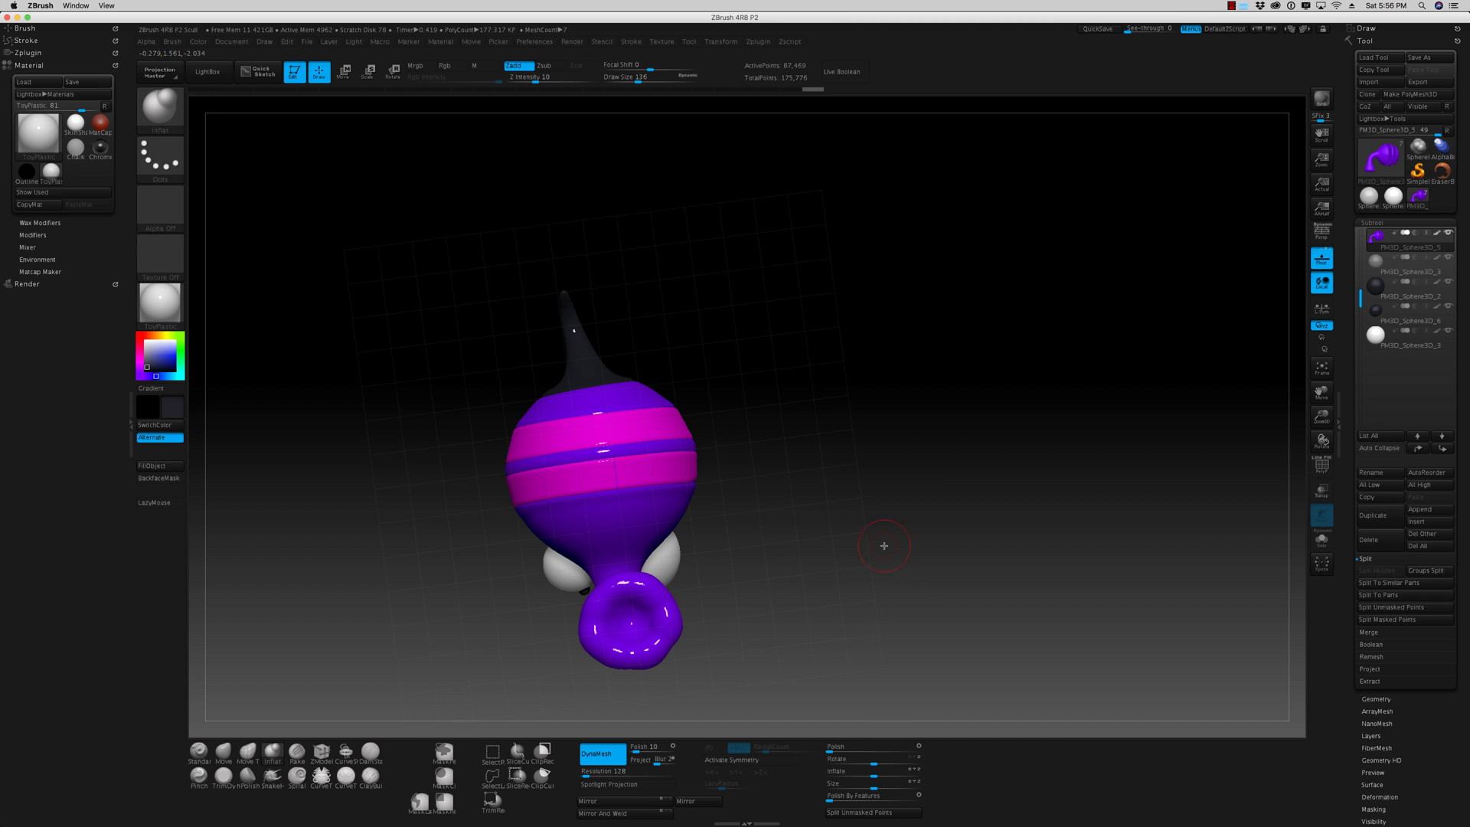
left_click_drag(882, 544, 969, 606)
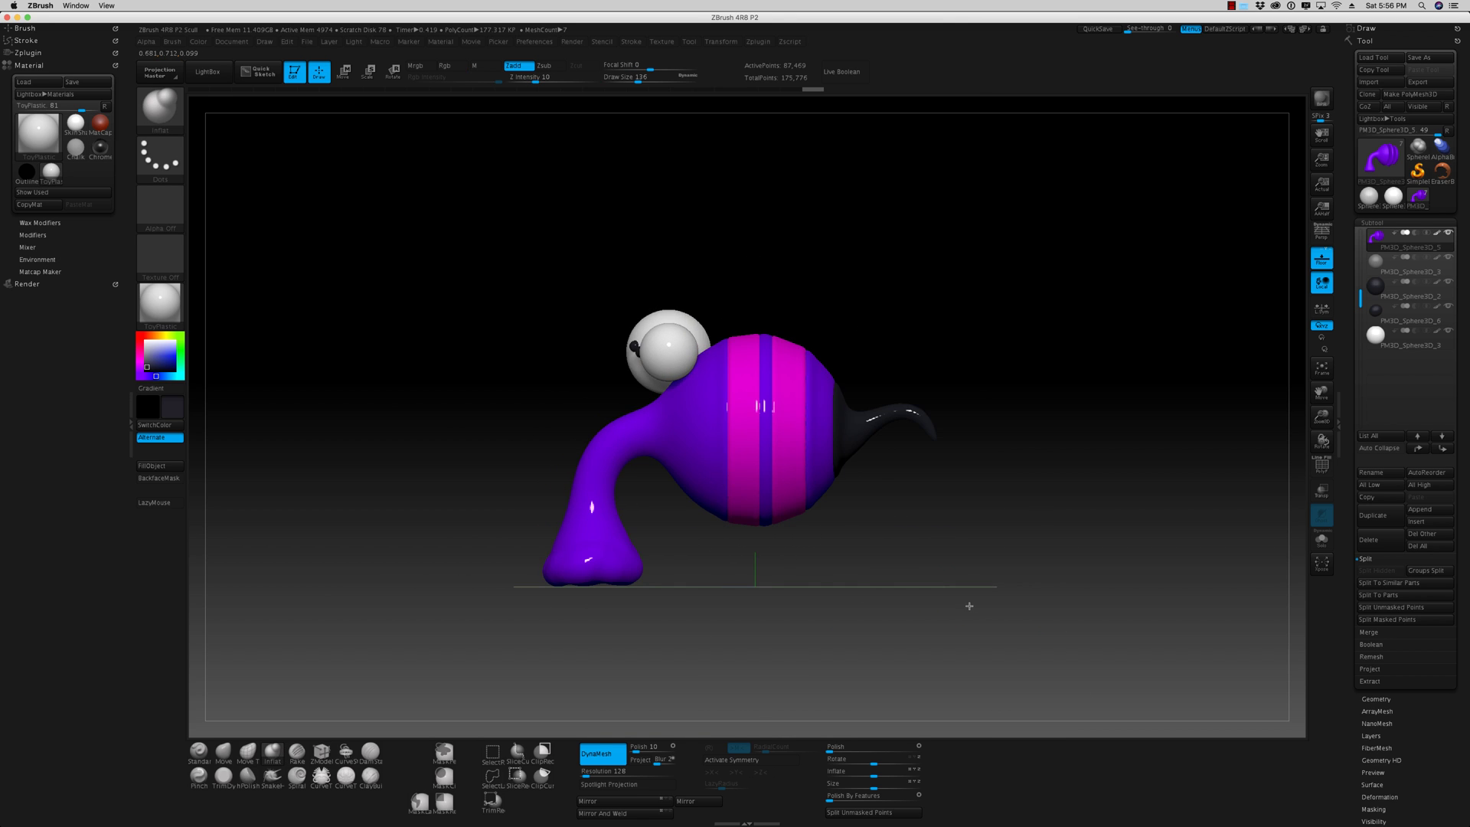
left_click_drag(714, 608, 900, 568)
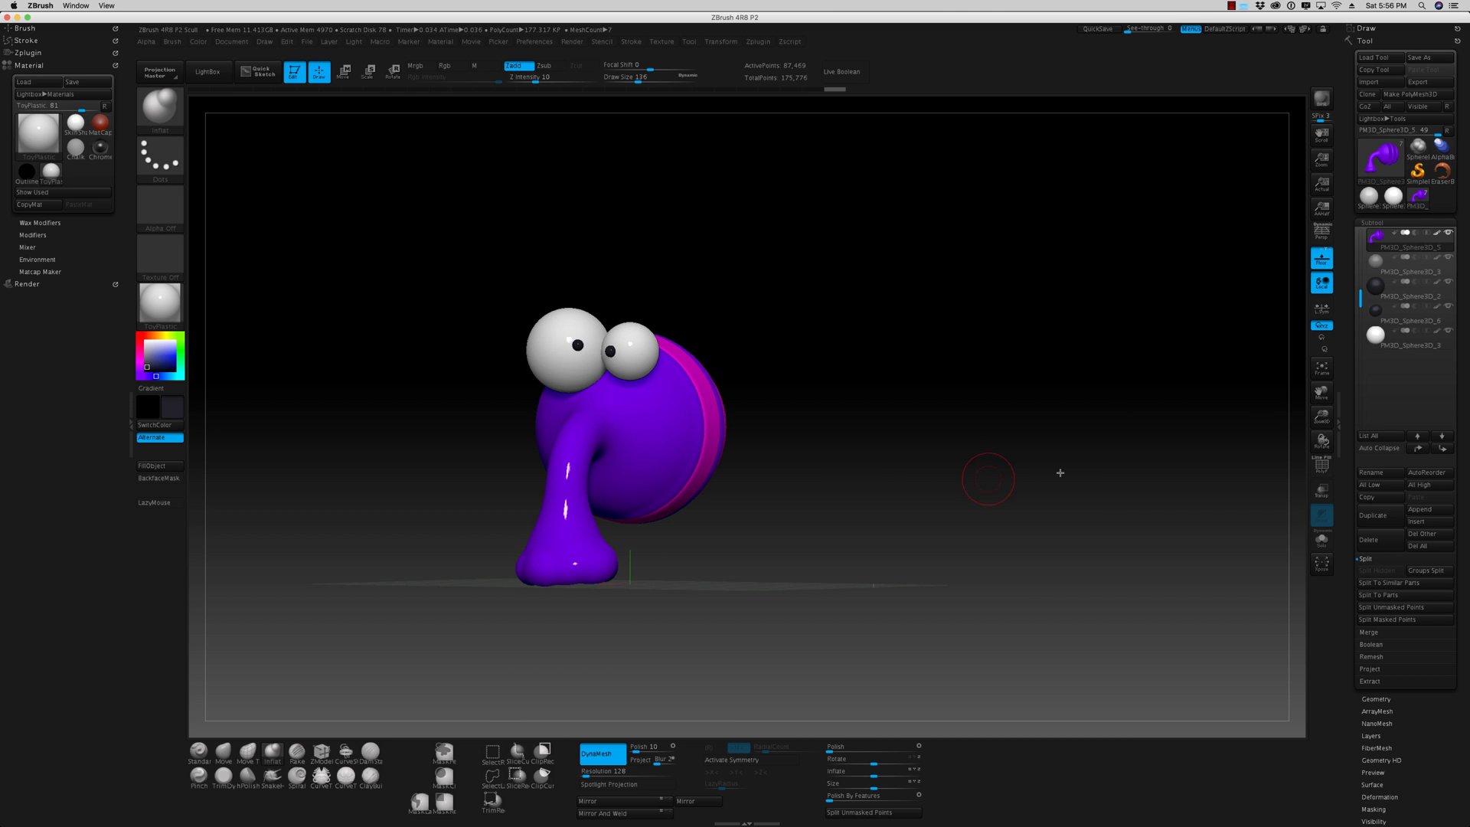
- Draw a mirrored pair of curved tube legs from the body's underside using the CurveTube brush with X symmetry
left_click(321, 778)
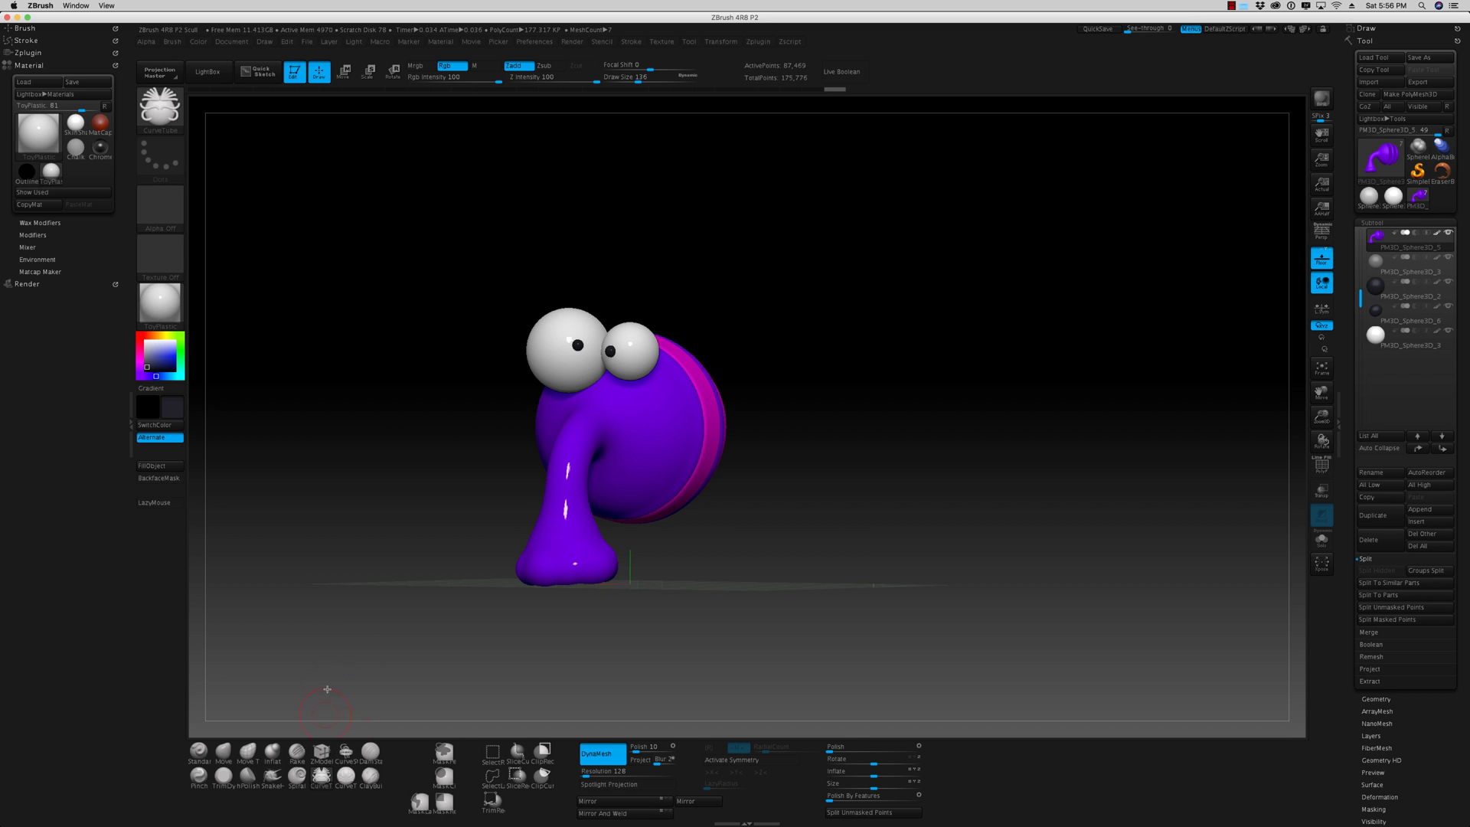
left_click_drag(326, 688, 354, 640, "shift")
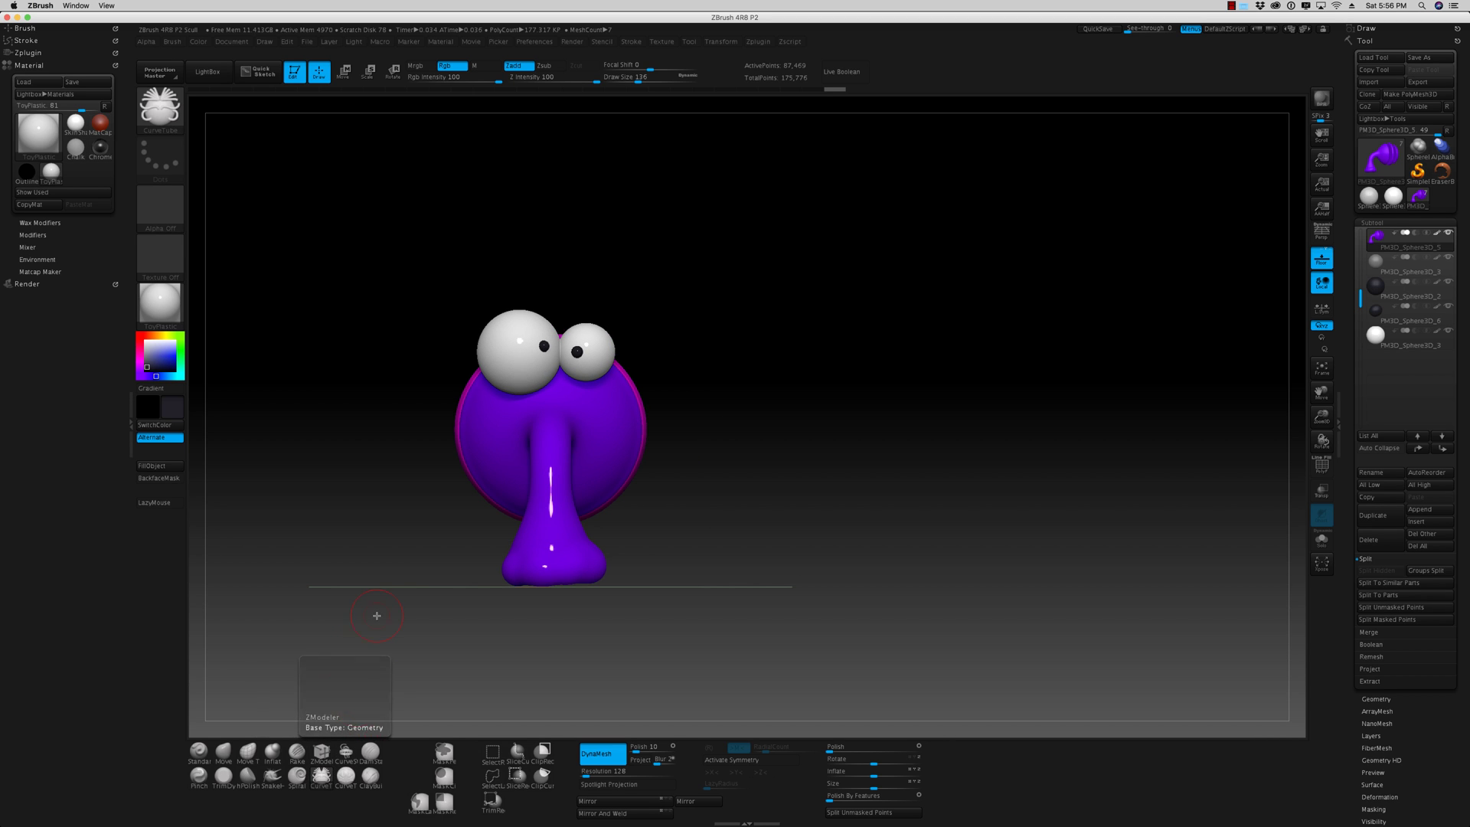
key("x")
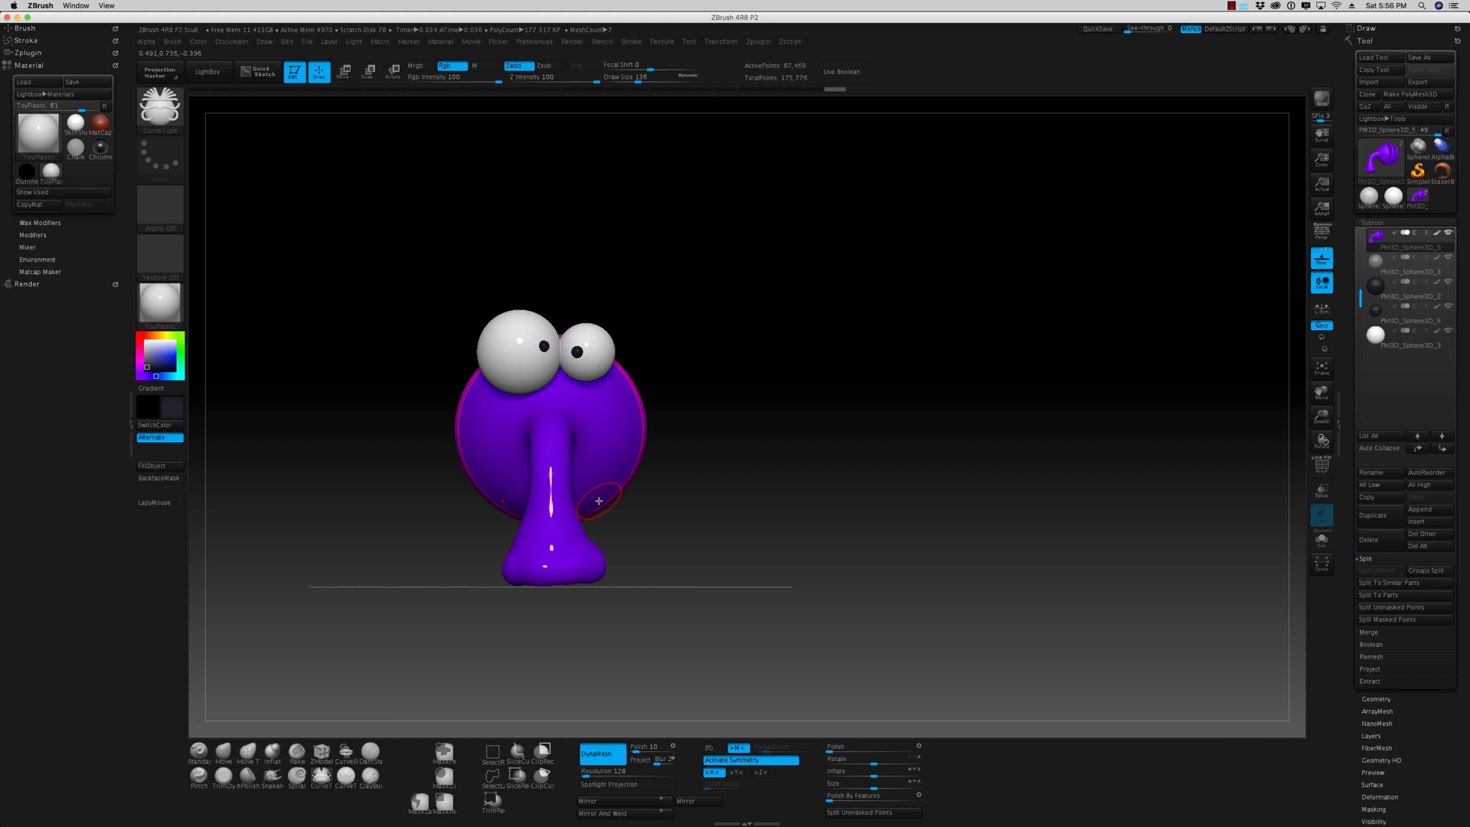
left_click_drag(642, 575, 640, 584)
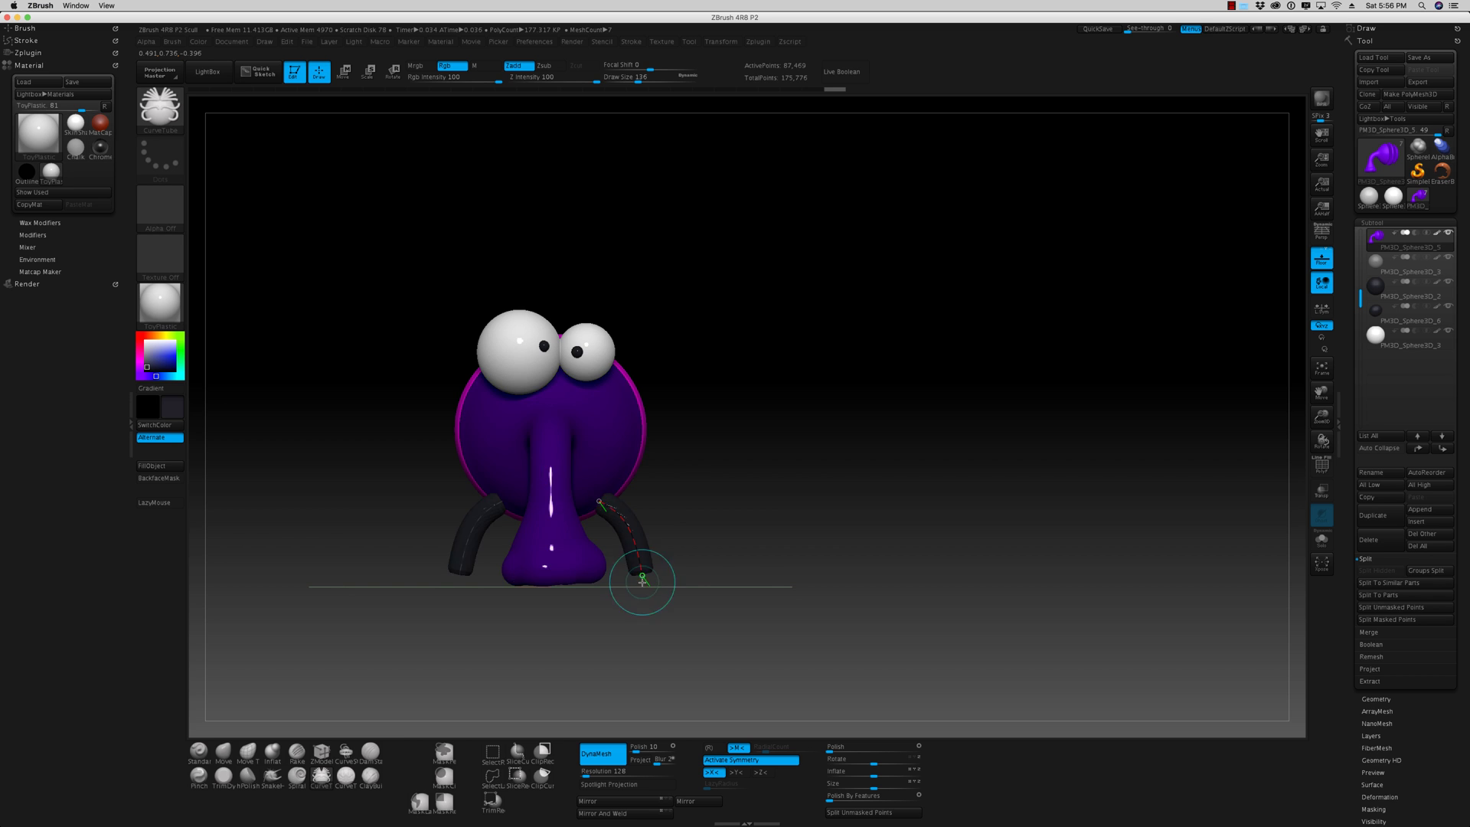
mouse_move(833, 594)
left_mouse_down()
mouse_move(771, 590)
mouse_move(824, 597)
mouse_move(724, 558)
mouse_move(778, 571)
mouse_move(777, 547)
left_mouse_up()
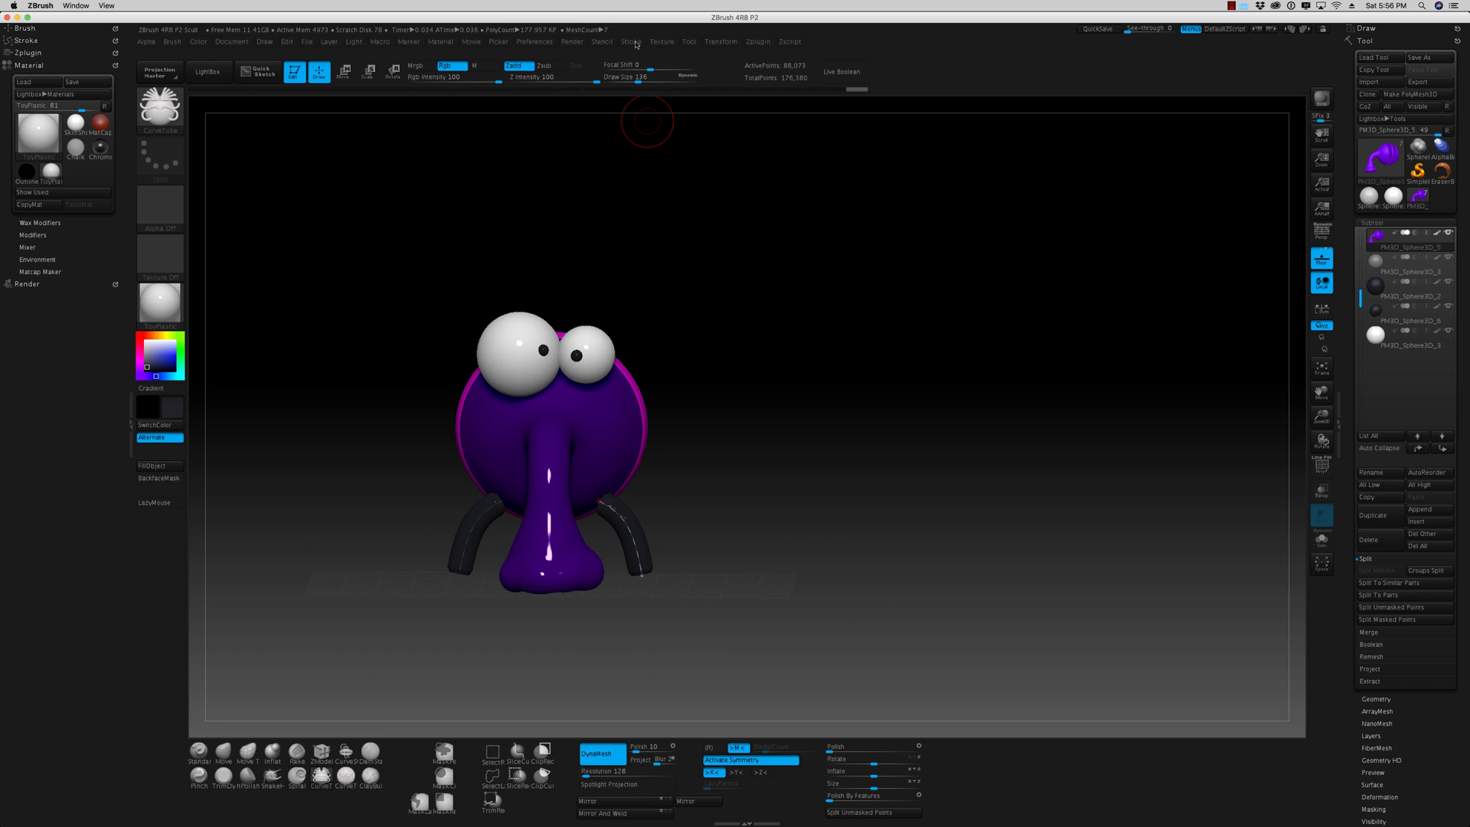
- Dock the Stroke palette in the tray and enable Size in its Curve Modifiers
left_click(601, 42)
left_click(630, 42)
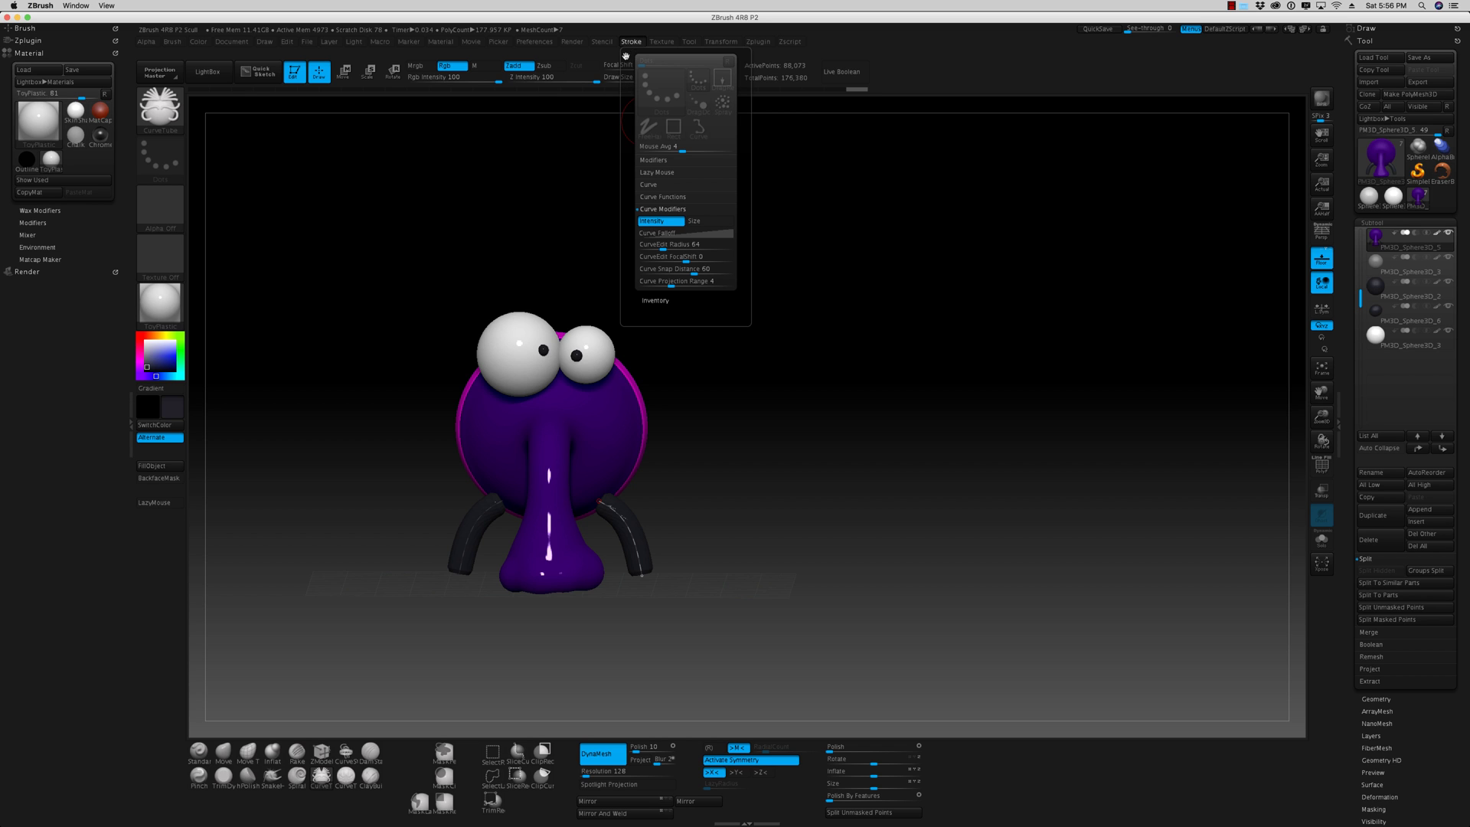
mouse_move(626, 56)
left_mouse_down()
mouse_move(426, 295)
mouse_move(46, 479)
left_mouse_up()
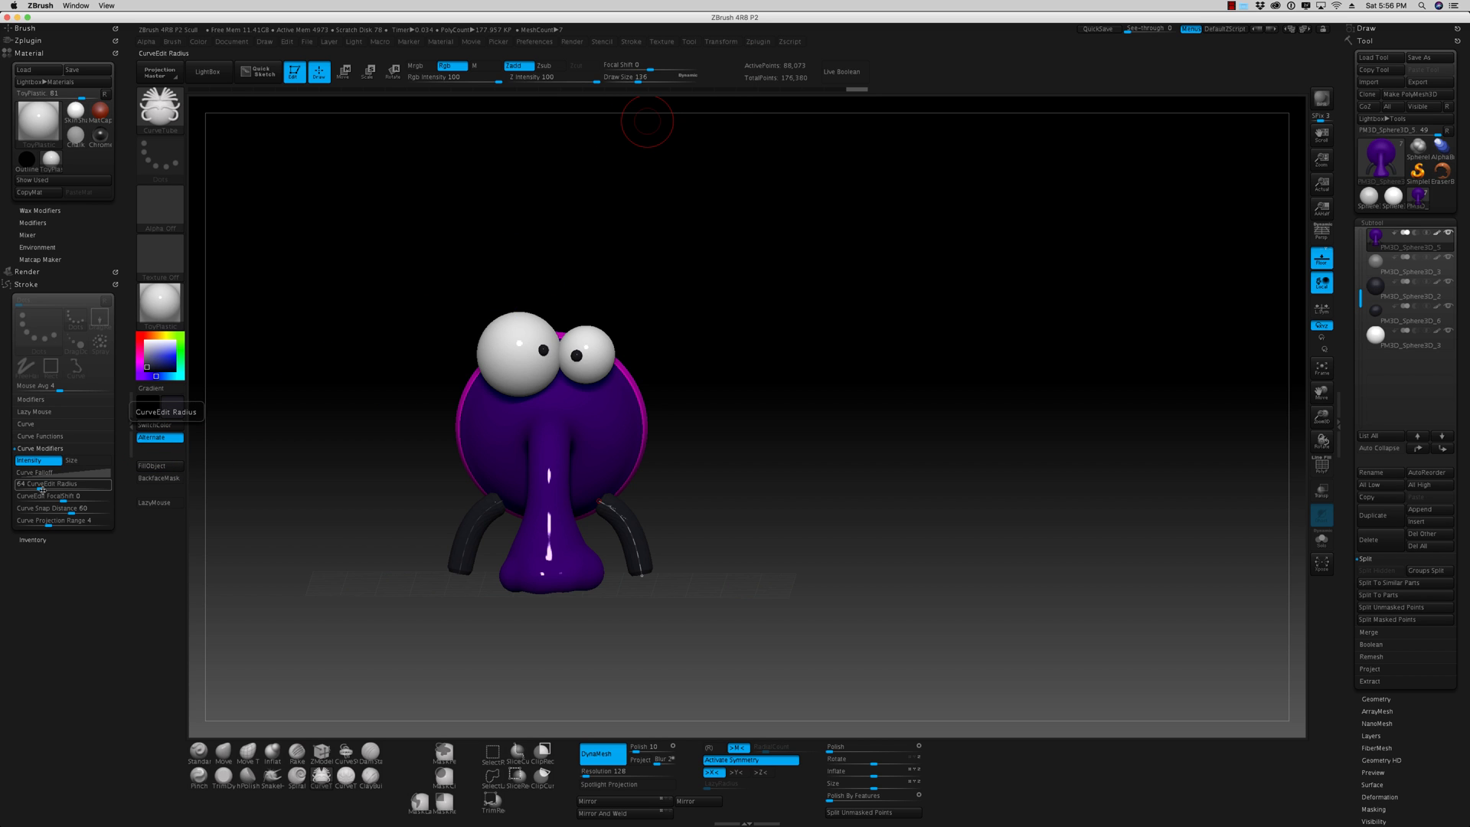
left_click(74, 461)
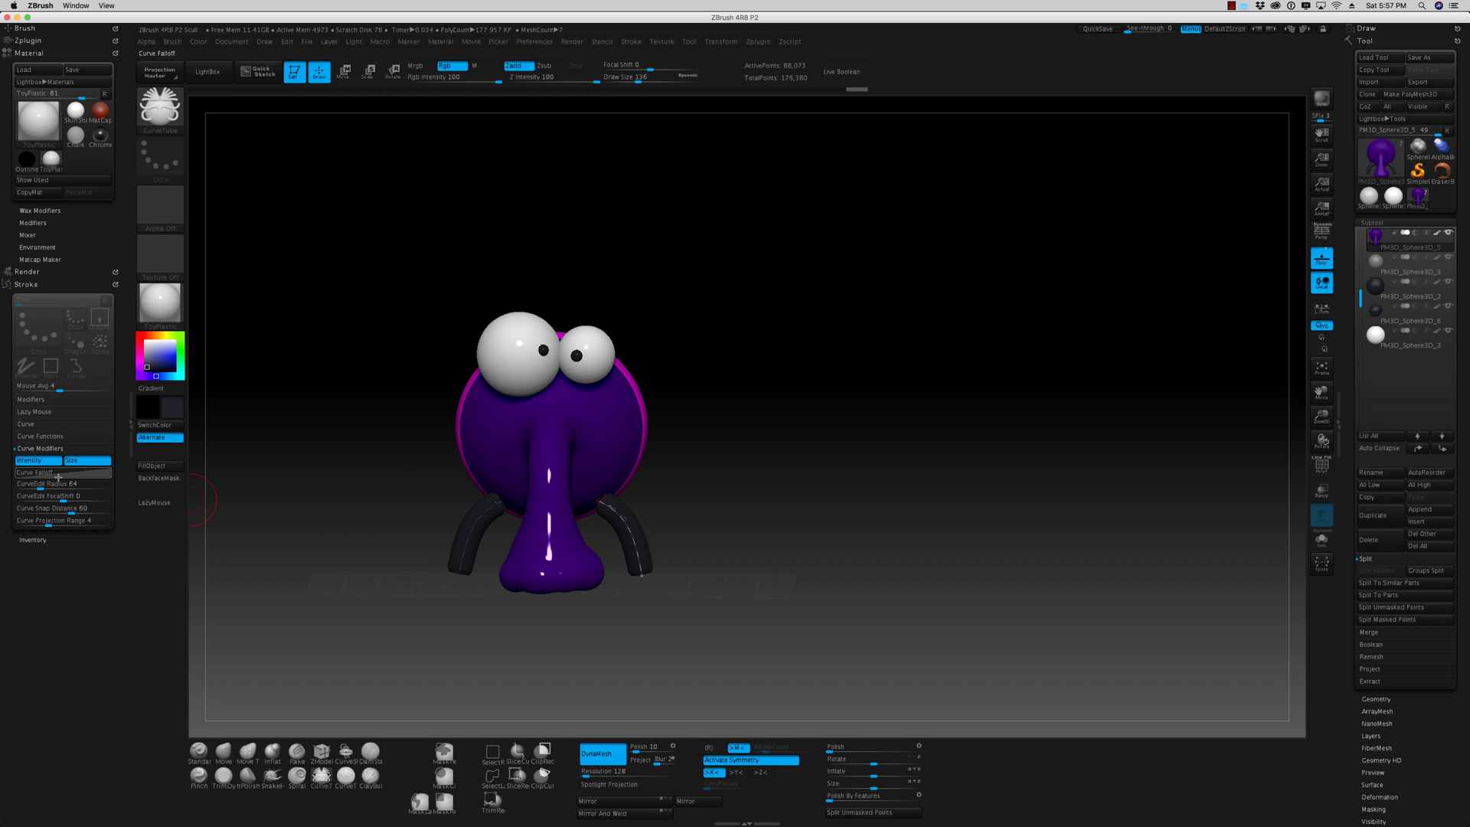
- Apply the Size curve modifier to the mirrored leg curves so the tubes taper along their length
left_click(477, 522)
key("ctrl+z")
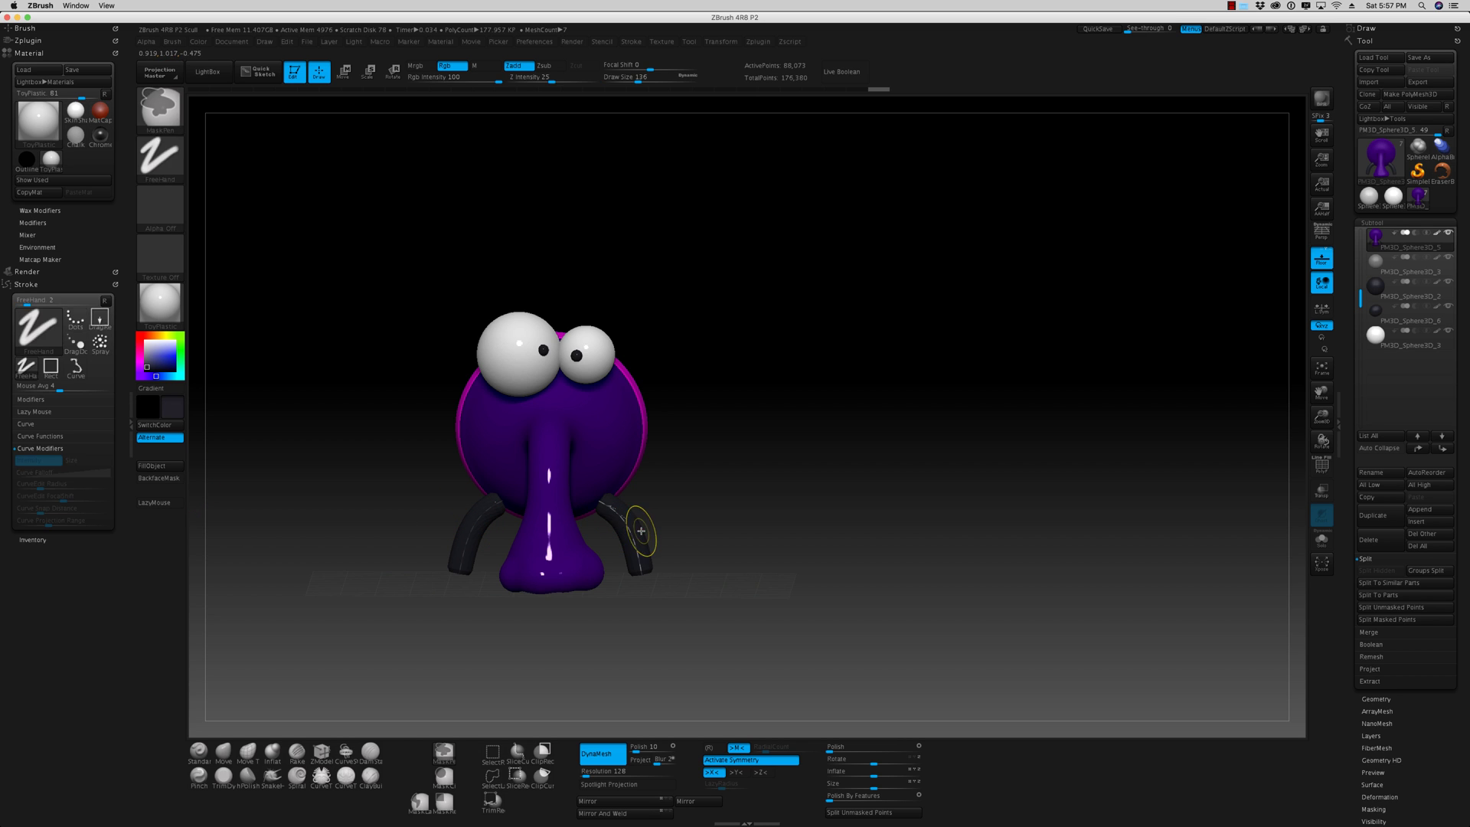
left_click(626, 522)
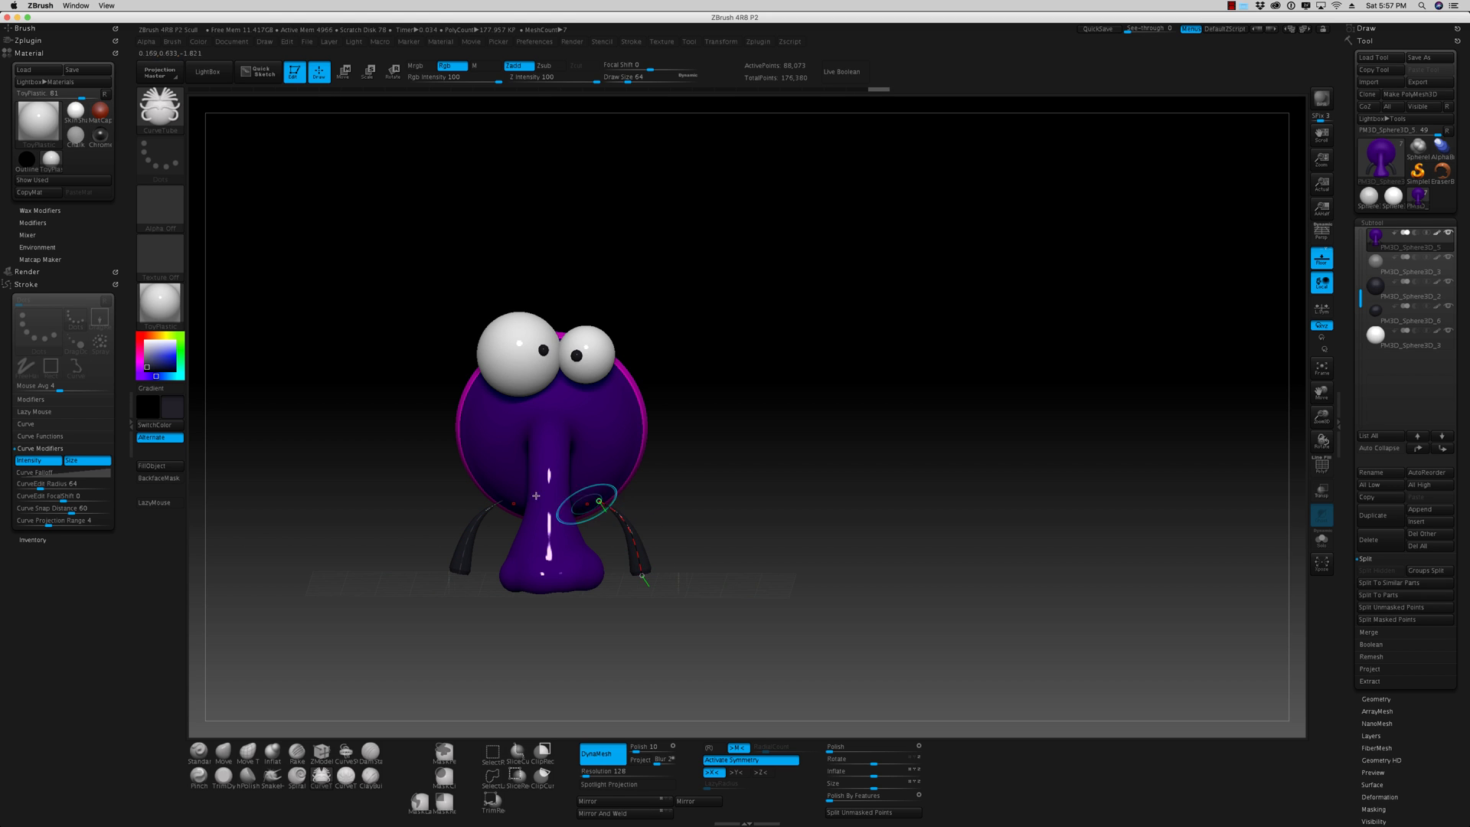
- Flip the Curve Falloff horizontally and update the leg curves so the tubes narrow toward their lower tips
left_click(70, 473)
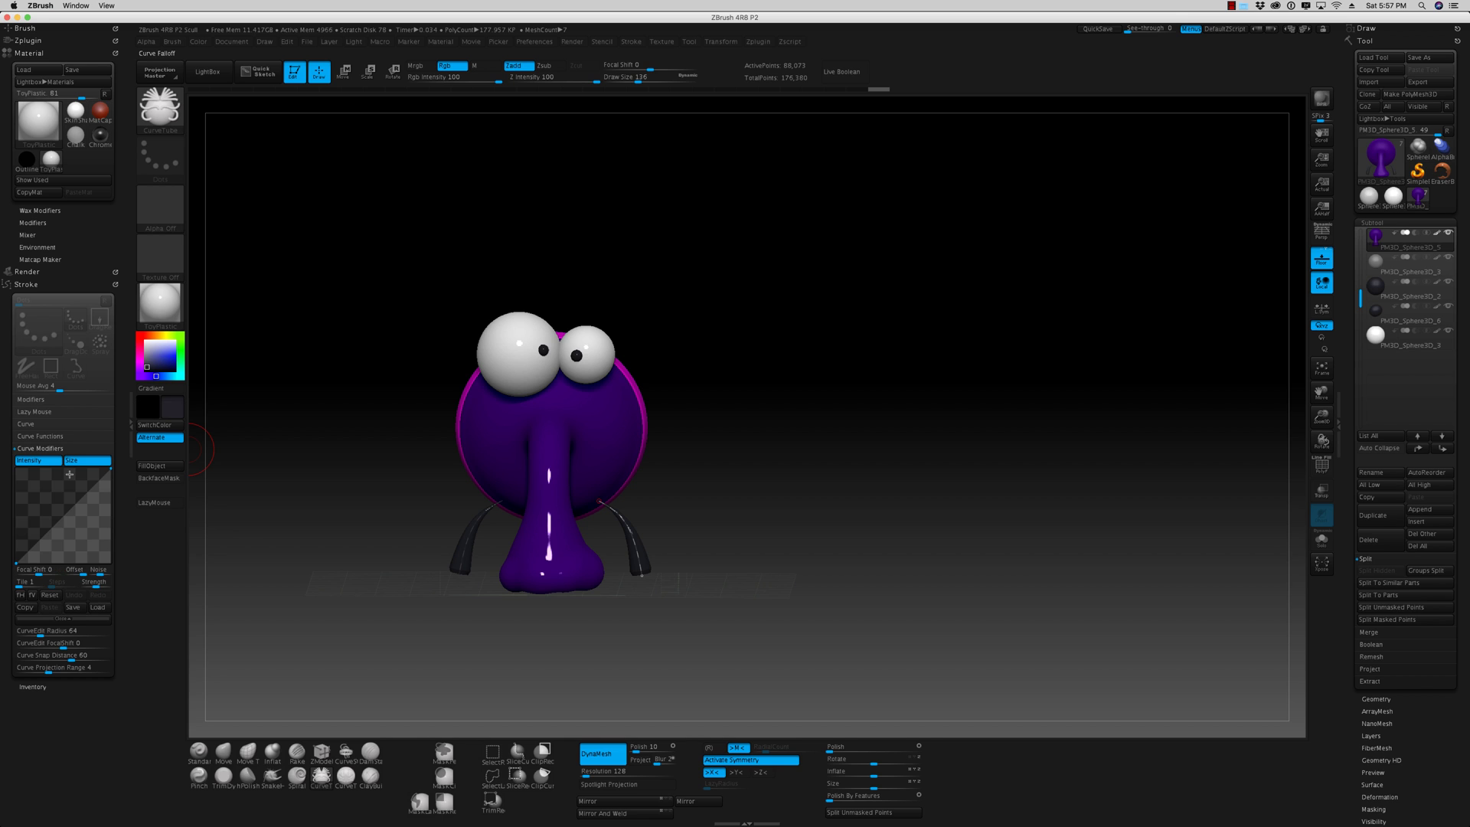
left_click(21, 596)
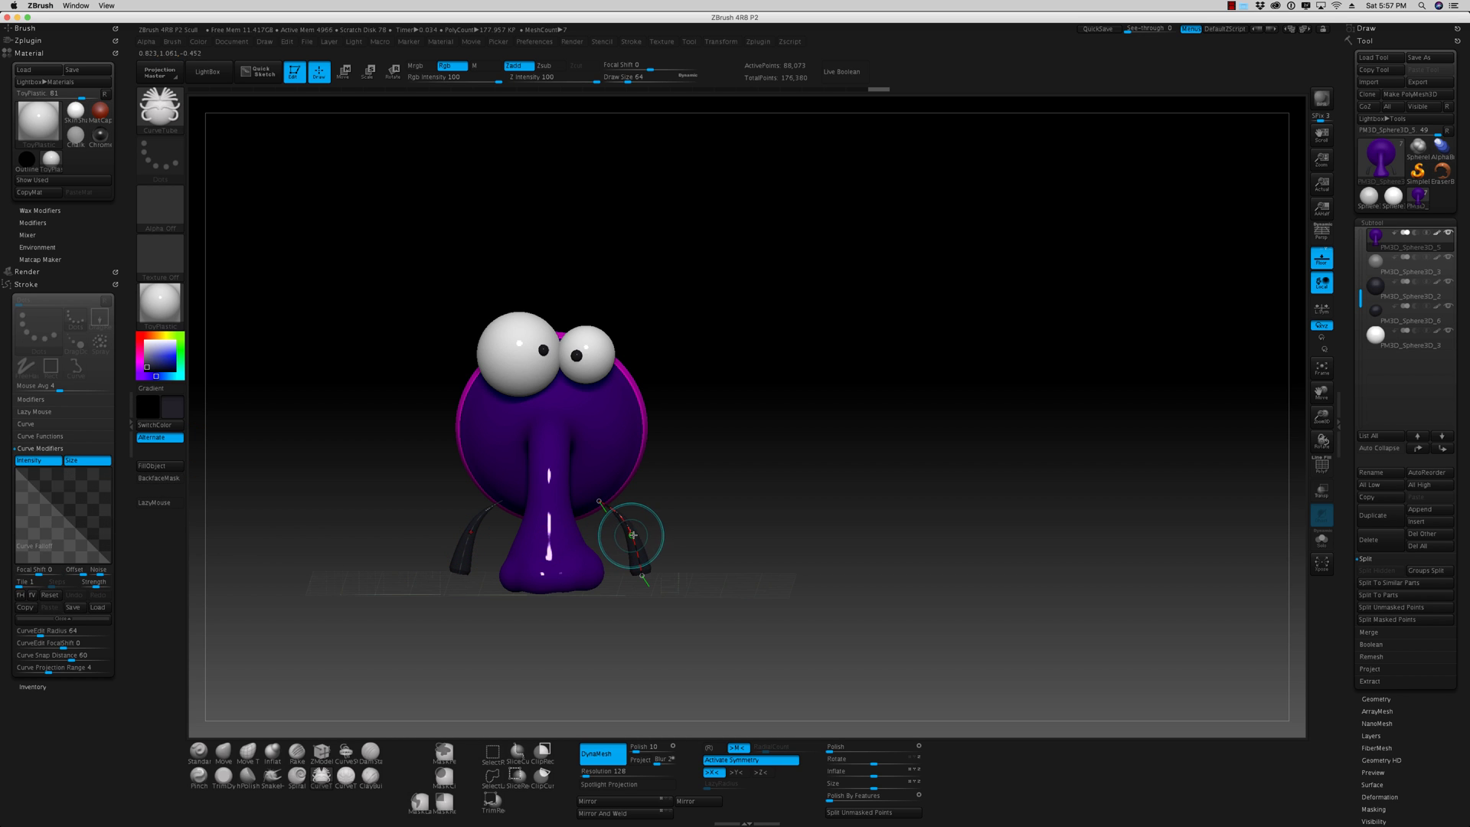
left_click(632, 534)
mouse_move(770, 538)
left_mouse_down()
mouse_move(750, 535)
mouse_move(771, 551)
left_mouse_up()
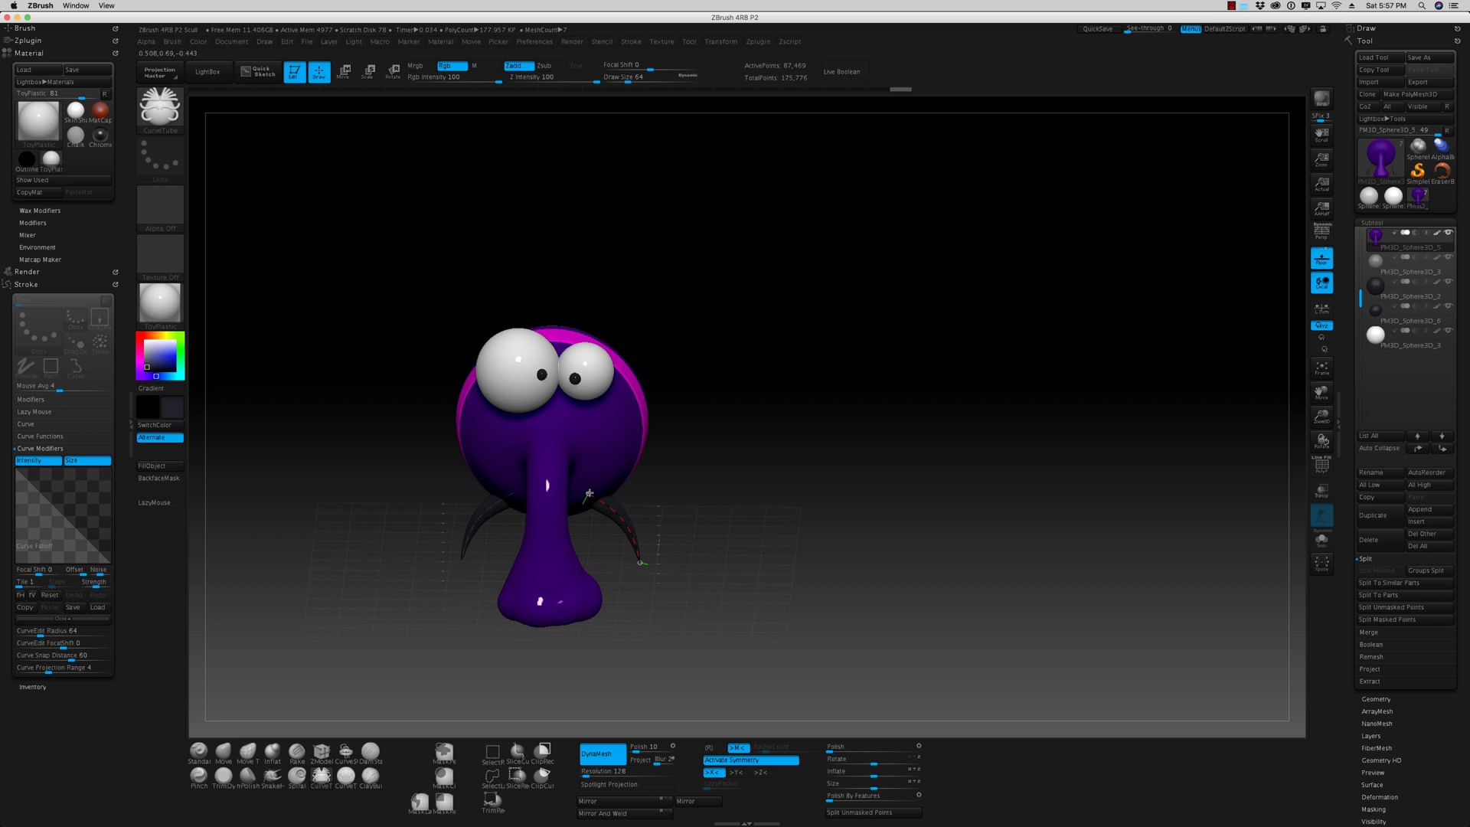
mouse_move(746, 537)
left_mouse_down()
mouse_move(718, 518)
mouse_move(761, 535)
mouse_move(734, 545)
left_mouse_up()
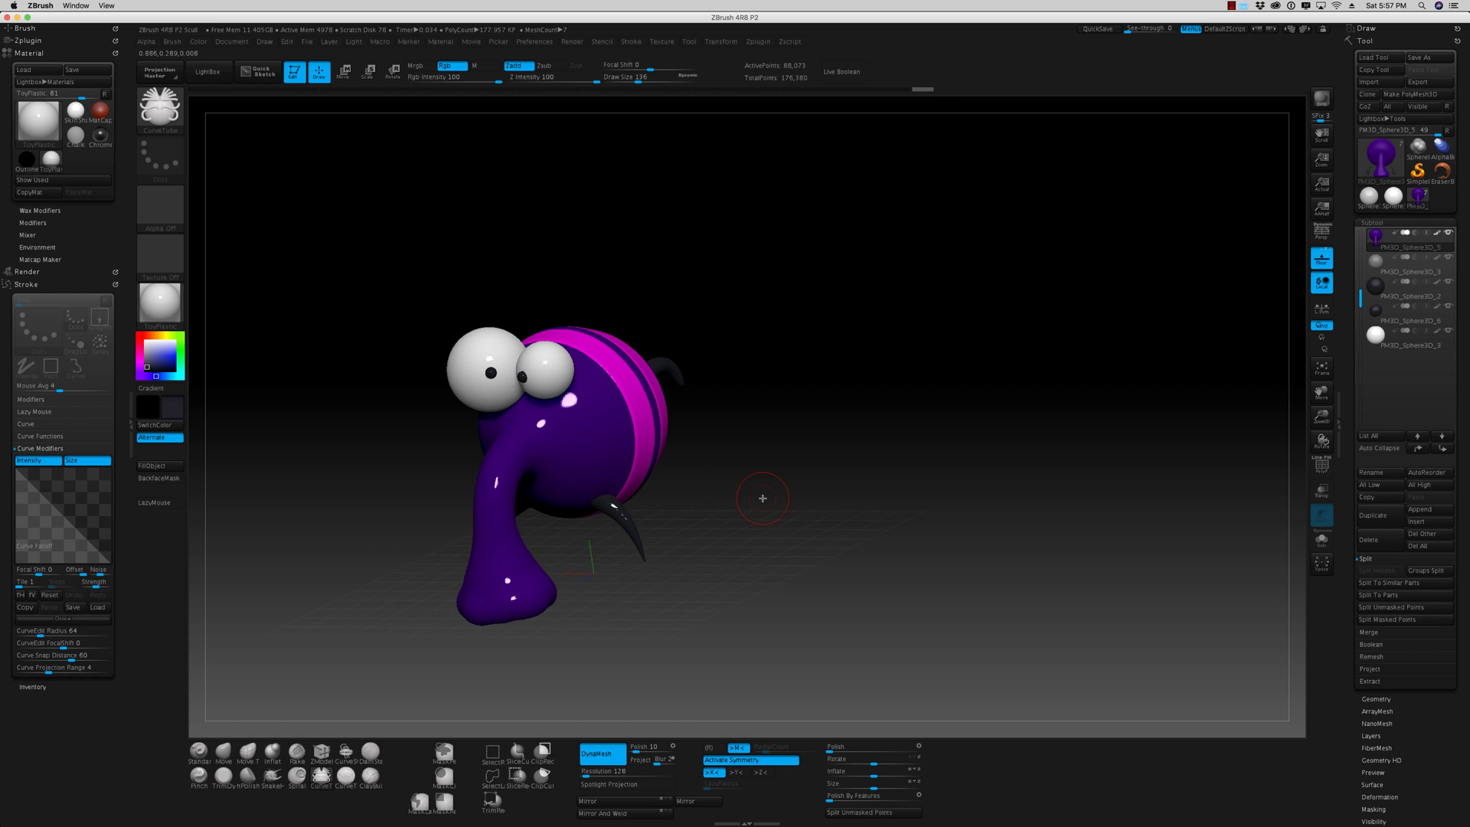
- Split the legs into their own subtool with Split Unmasked Points and thicken them with the Inflate deformation
left_click_drag(763, 498, 780, 584)
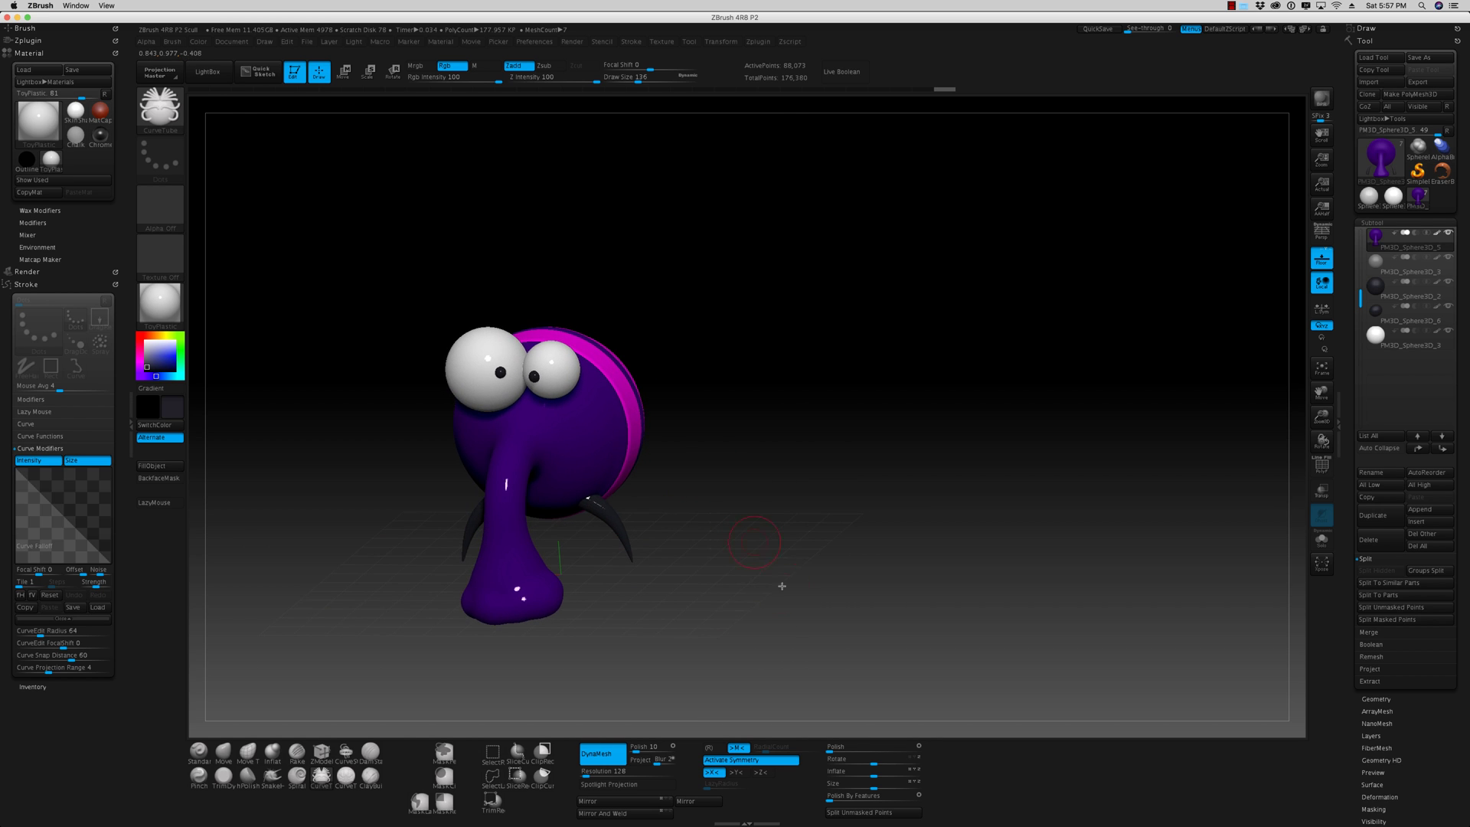
left_click(849, 814)
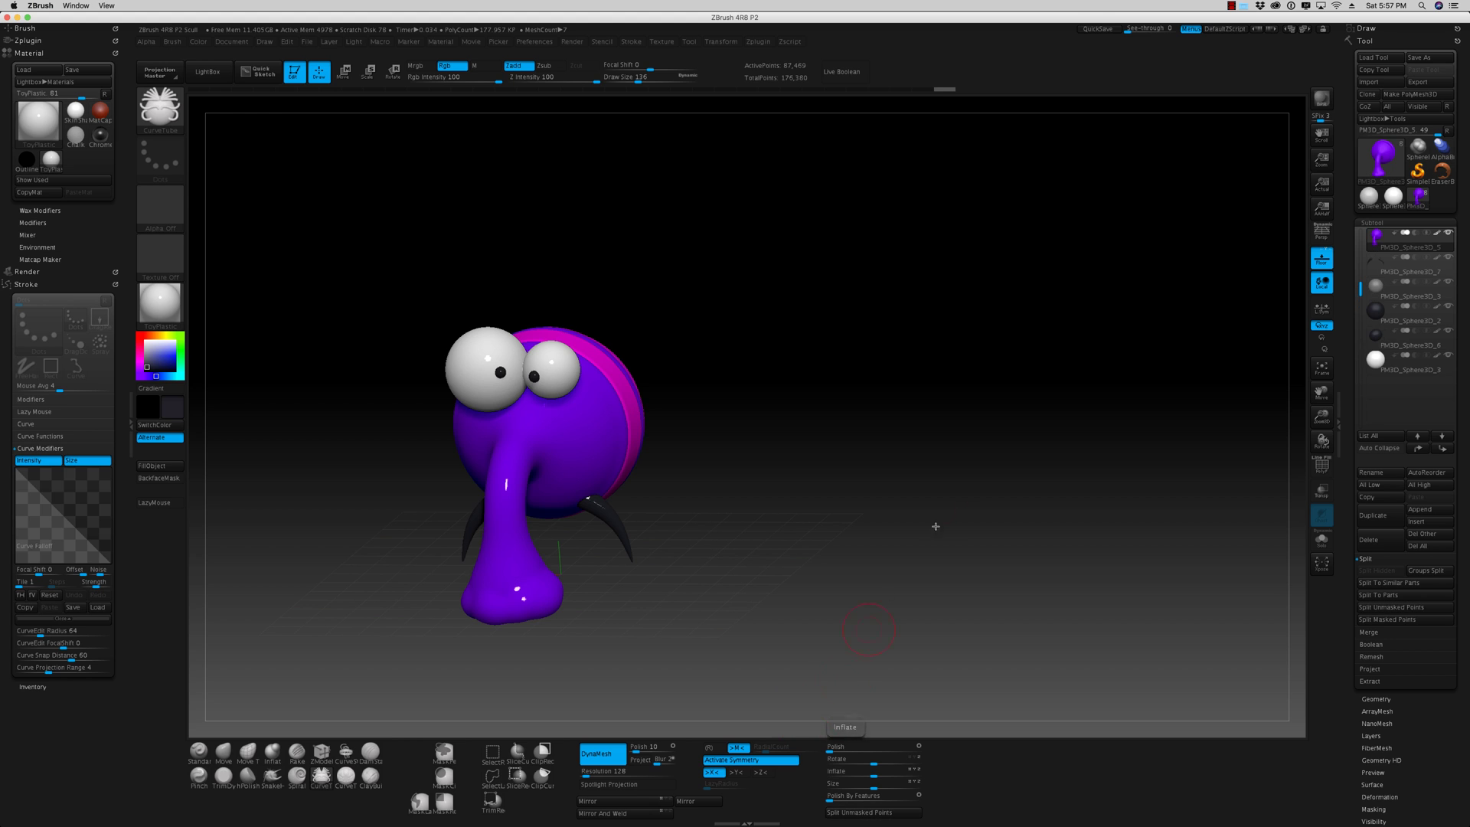
left_click(1363, 270)
left_click_drag(1043, 398, 1035, 404)
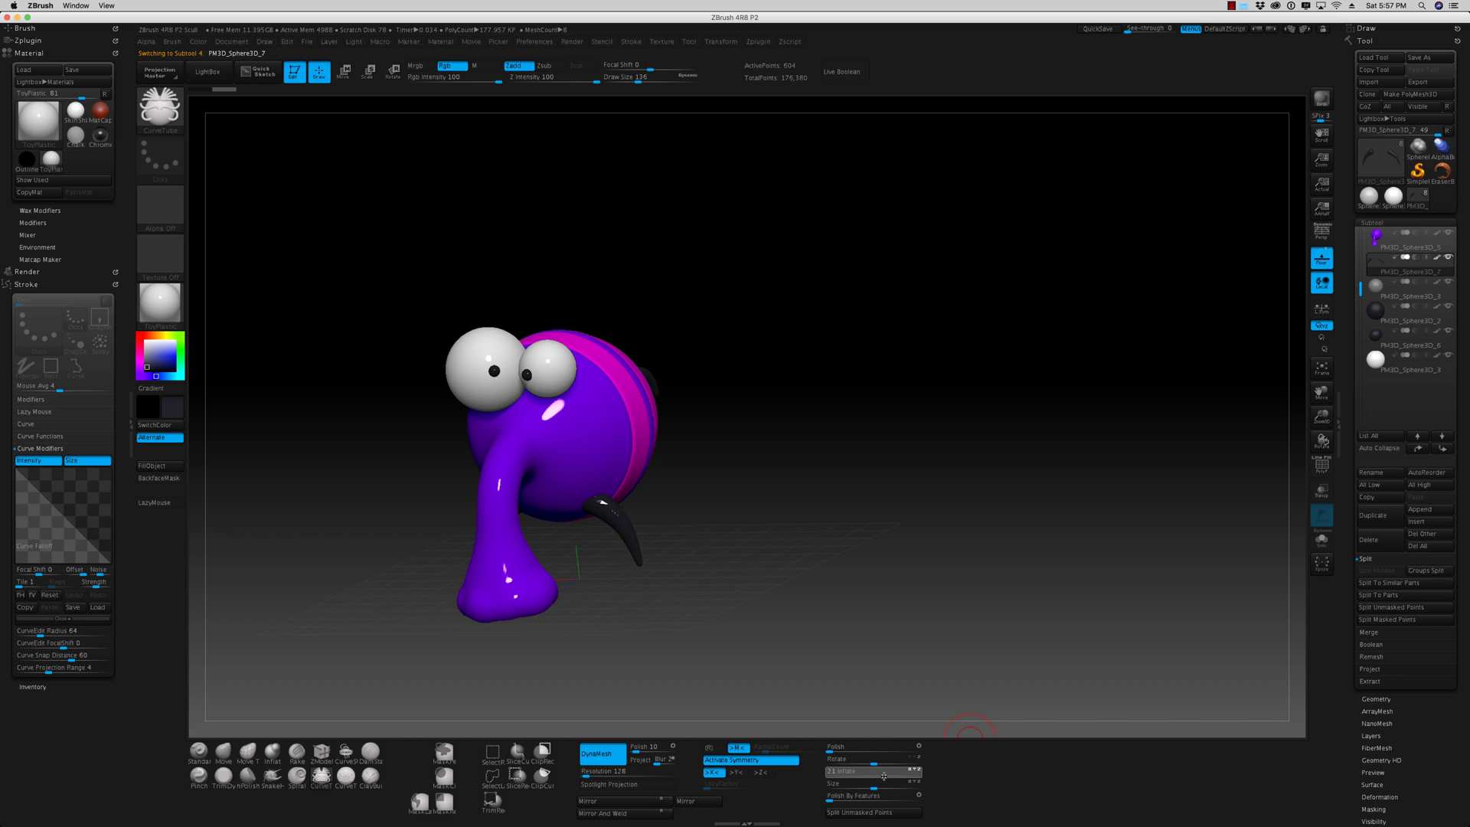
left_click_drag(885, 780, 884, 780)
left_click_drag(769, 585, 723, 590)
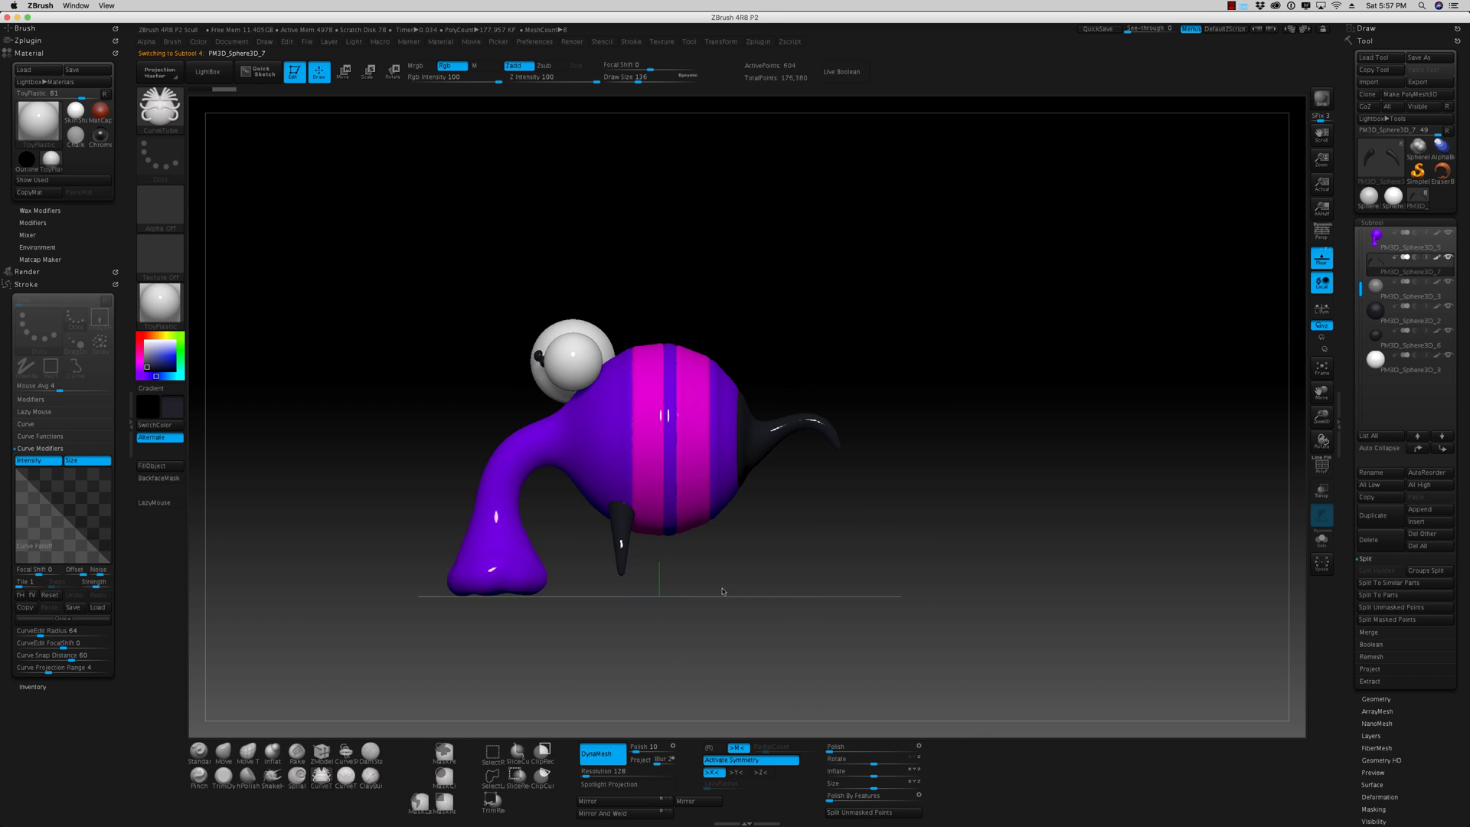
- Shift the legs slightly forward under the body, tilt their tips toward the trunk, and remesh them with DynaMesh
left_click(343, 71)
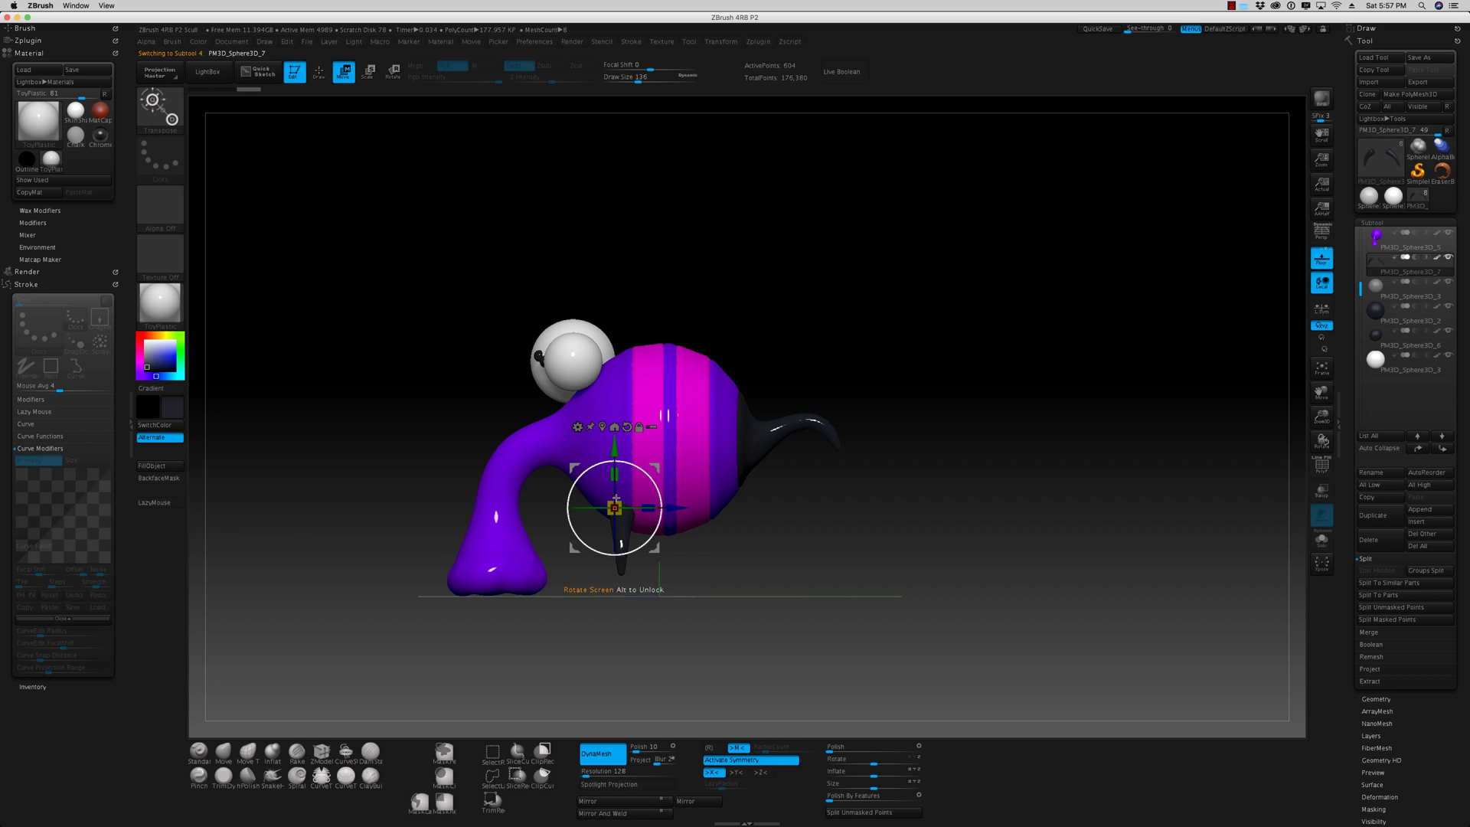
left_click_drag(672, 509, 667, 509)
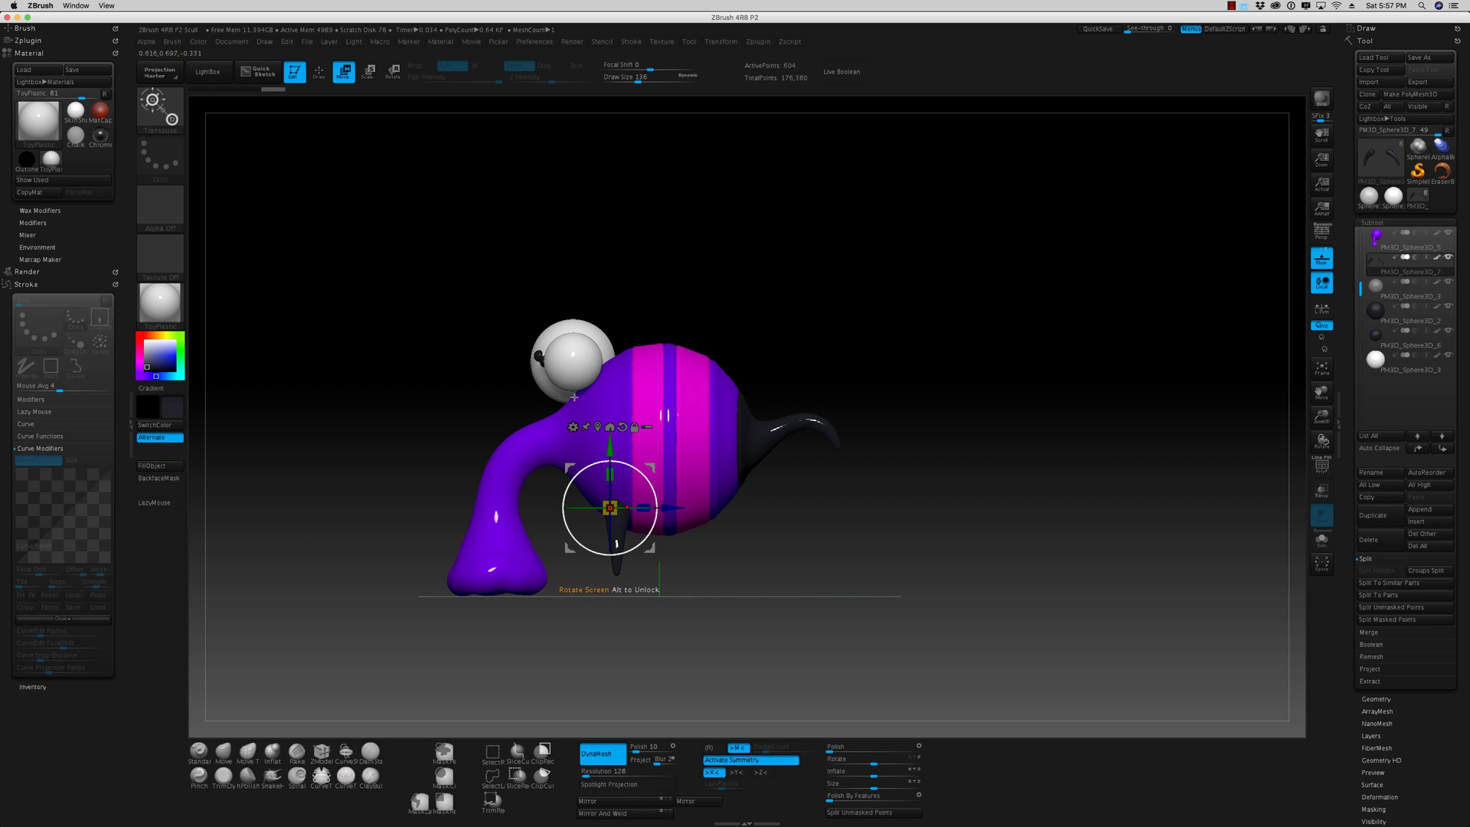
left_click(387, 79)
left_click_drag(642, 473, 652, 479)
mouse_move(896, 594)
left_mouse_down()
mouse_move(922, 592)
mouse_move(909, 590)
left_mouse_up()
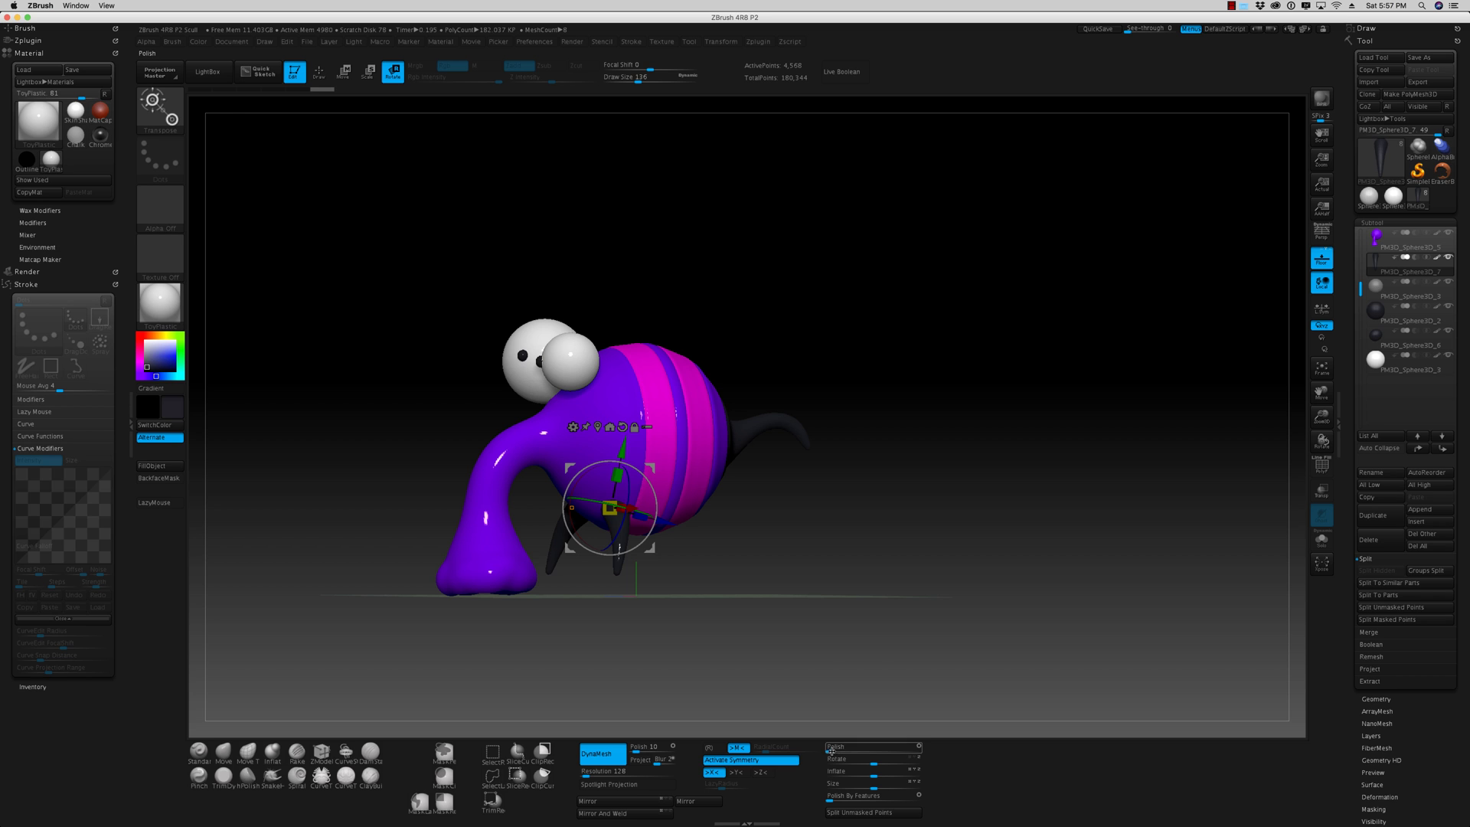
mouse_move(860, 594)
left_mouse_down()
mouse_move(963, 590)
mouse_move(847, 600)
mouse_move(884, 589)
left_mouse_up()
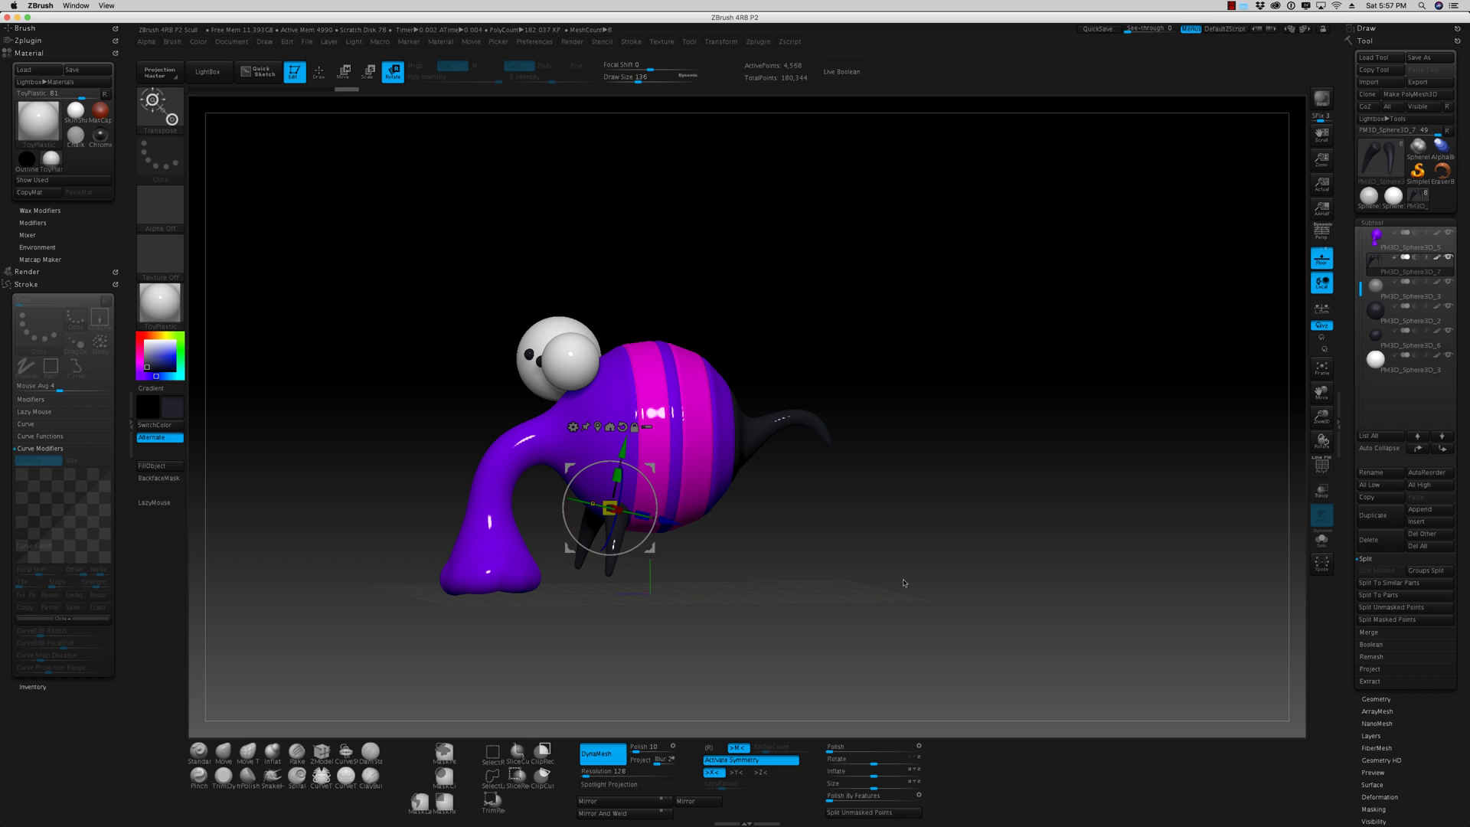
- Duplicate the legs subtool and position the copy as a rear pair angled backward beneath the tail end
left_click(1372, 515)
left_click_drag(852, 480, 865, 501)
left_click(343, 75)
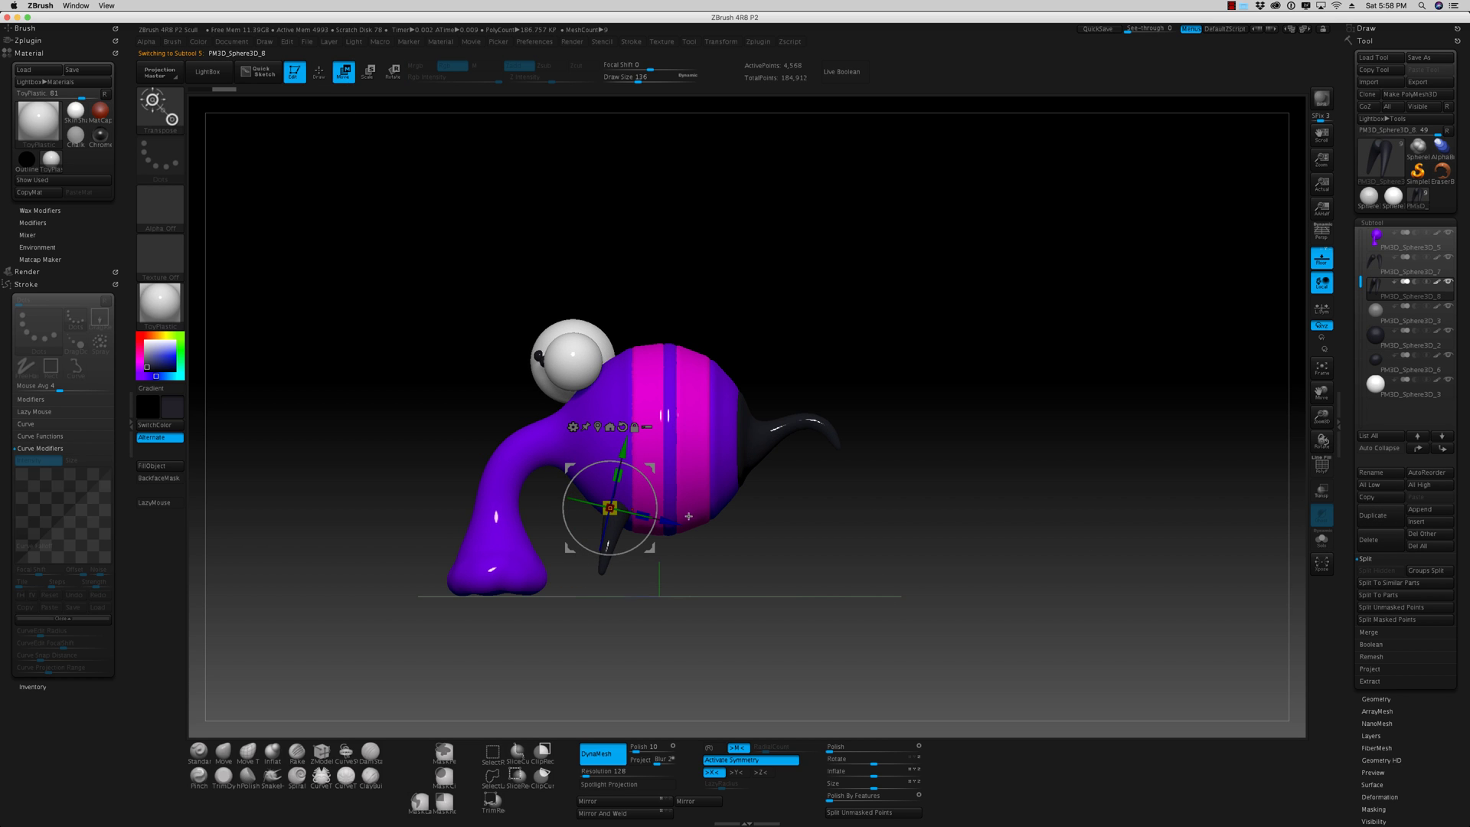
left_click_drag(610, 507, 755, 462)
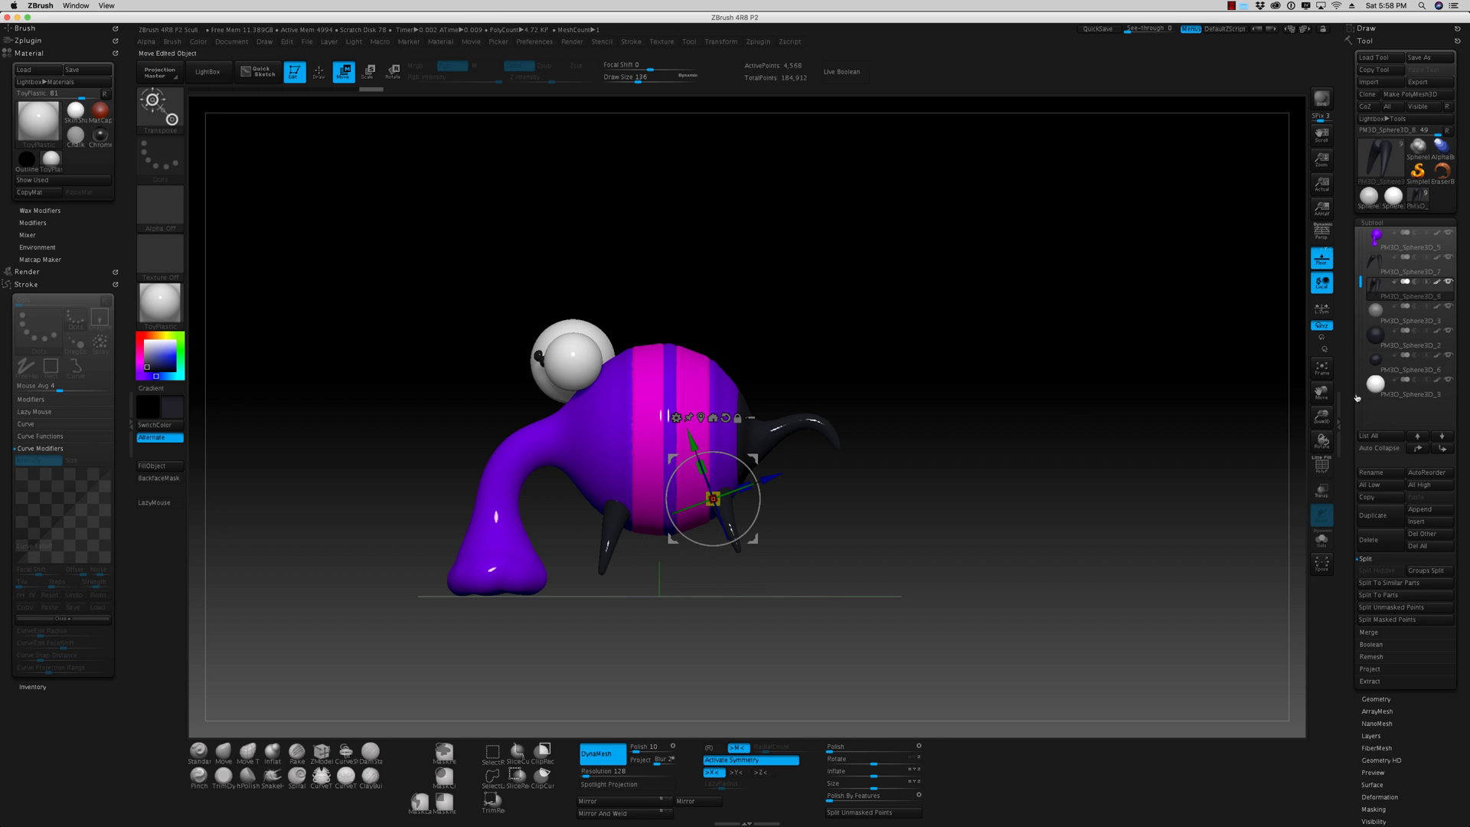
- Select the front pair of legs and scale it down slightly
key("alt+Up")
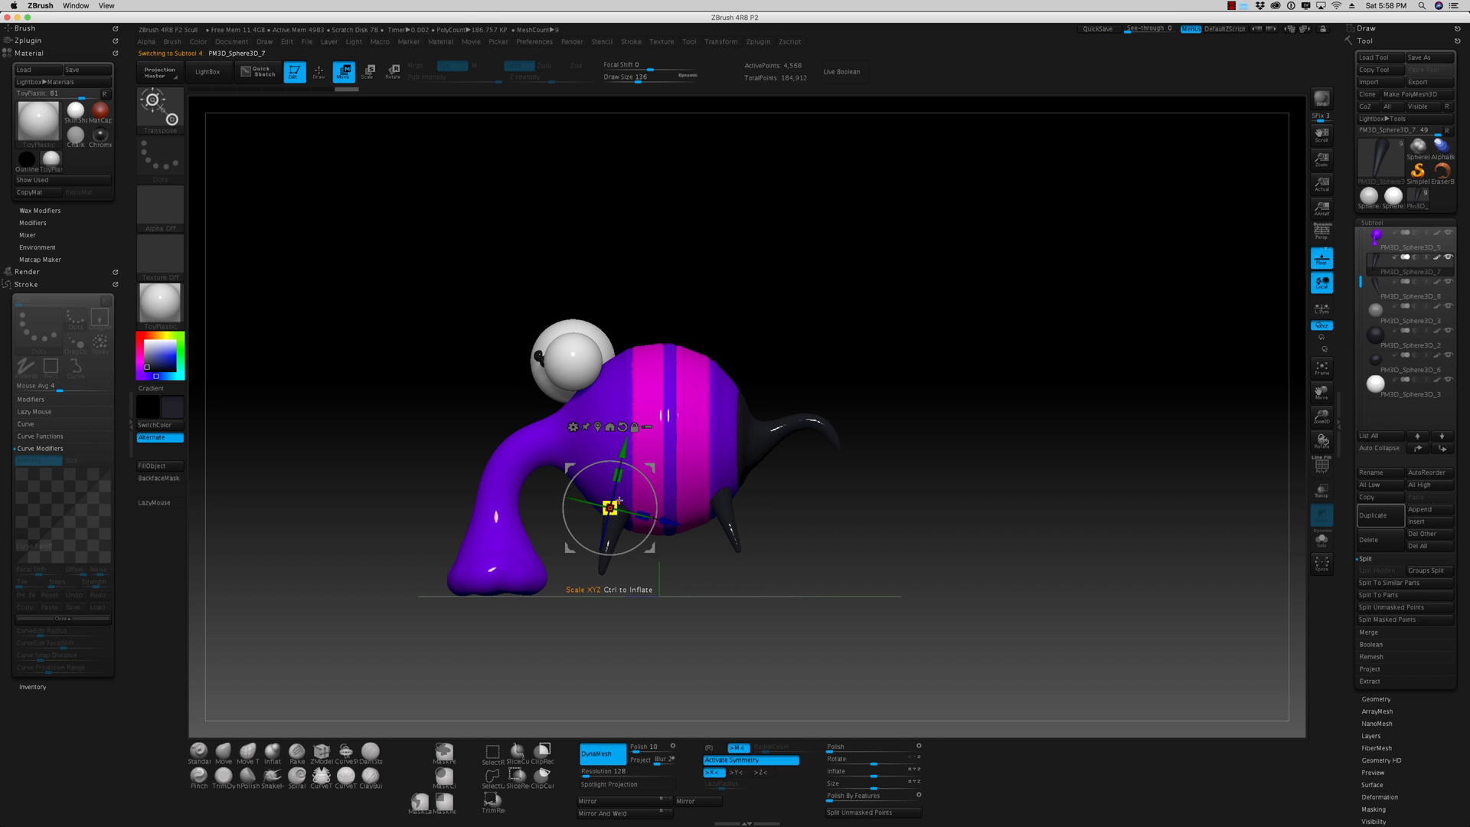
left_click_drag(610, 507, 613, 503)
left_click_drag(723, 504, 988, 585)
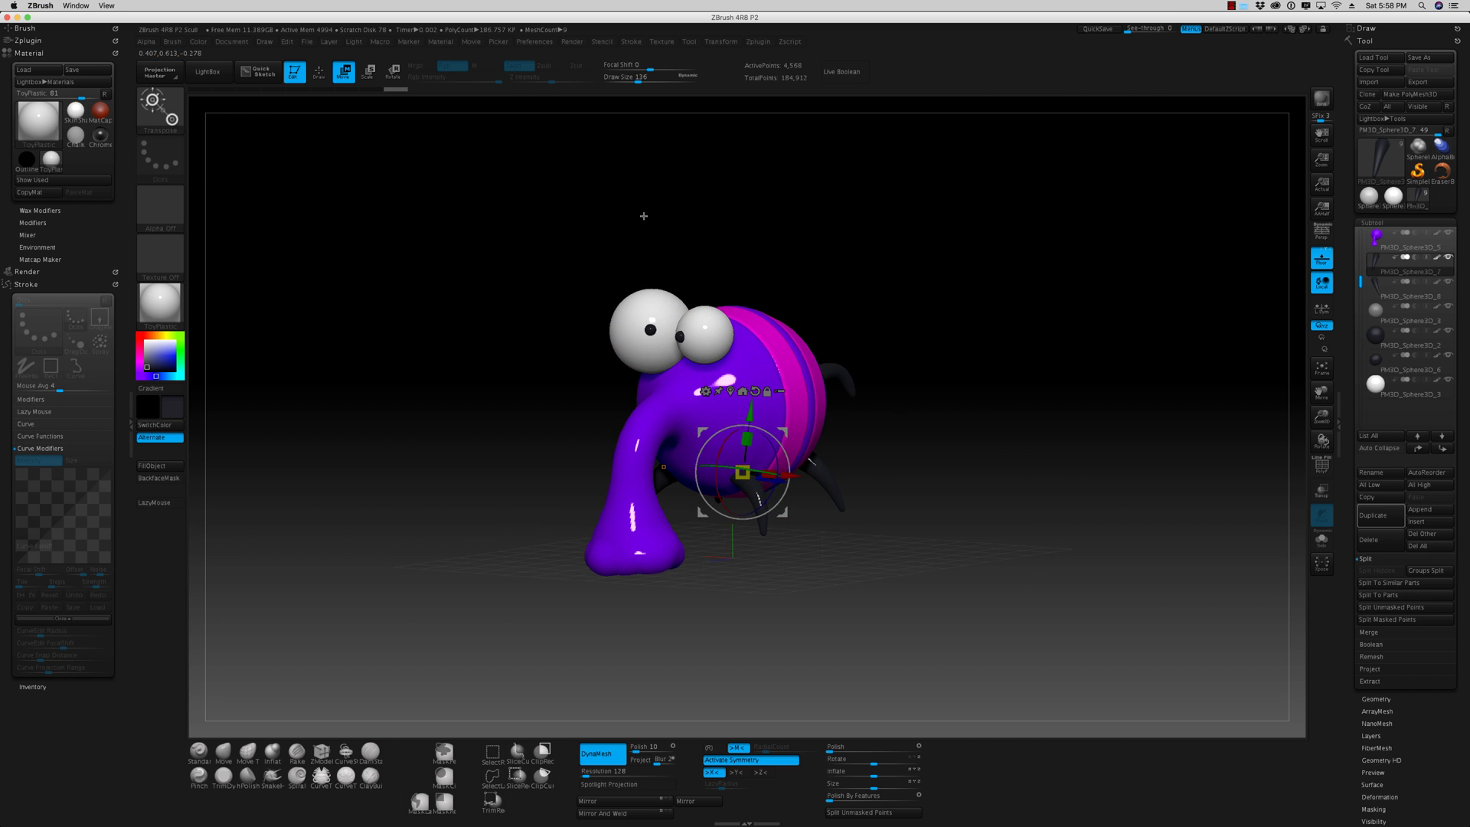
- Adjust the KeyShot external renderer option and run a BPR render of the character
left_click(573, 43)
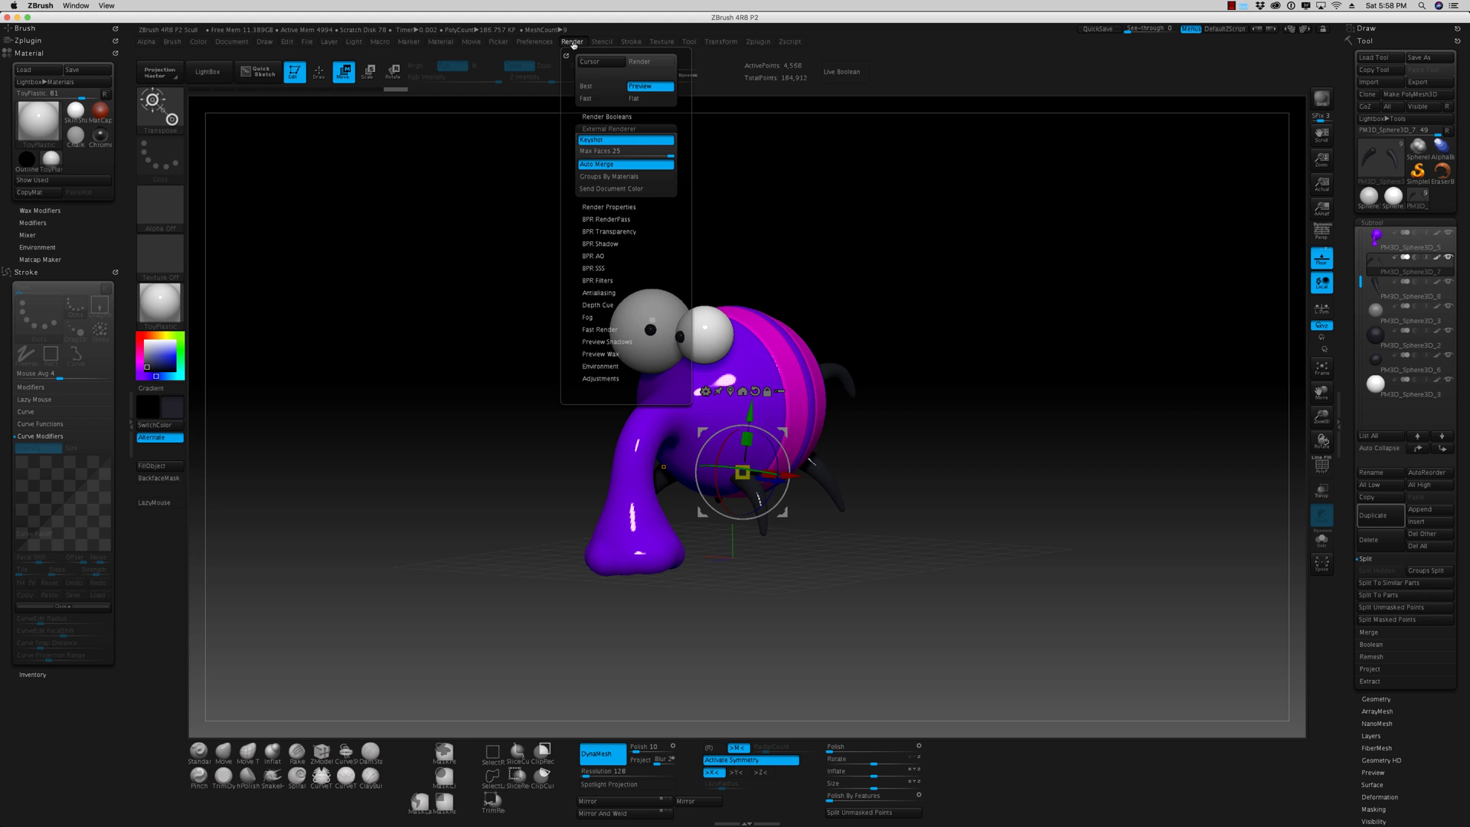
left_click(606, 141)
mouse_move(998, 234)
left_mouse_down()
mouse_move(1030, 236)
mouse_move(1018, 237)
left_mouse_up()
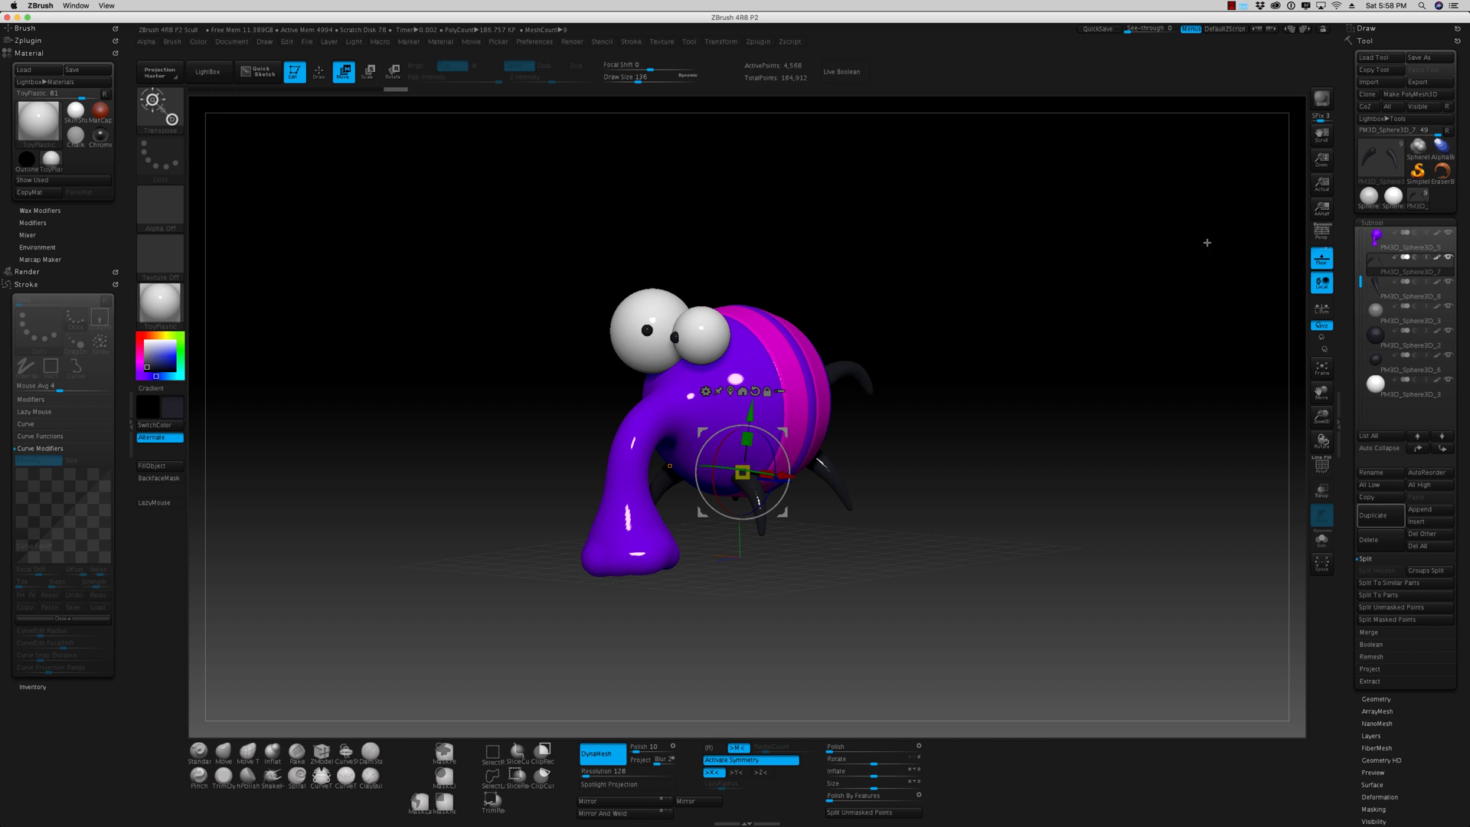
left_click(1320, 107)
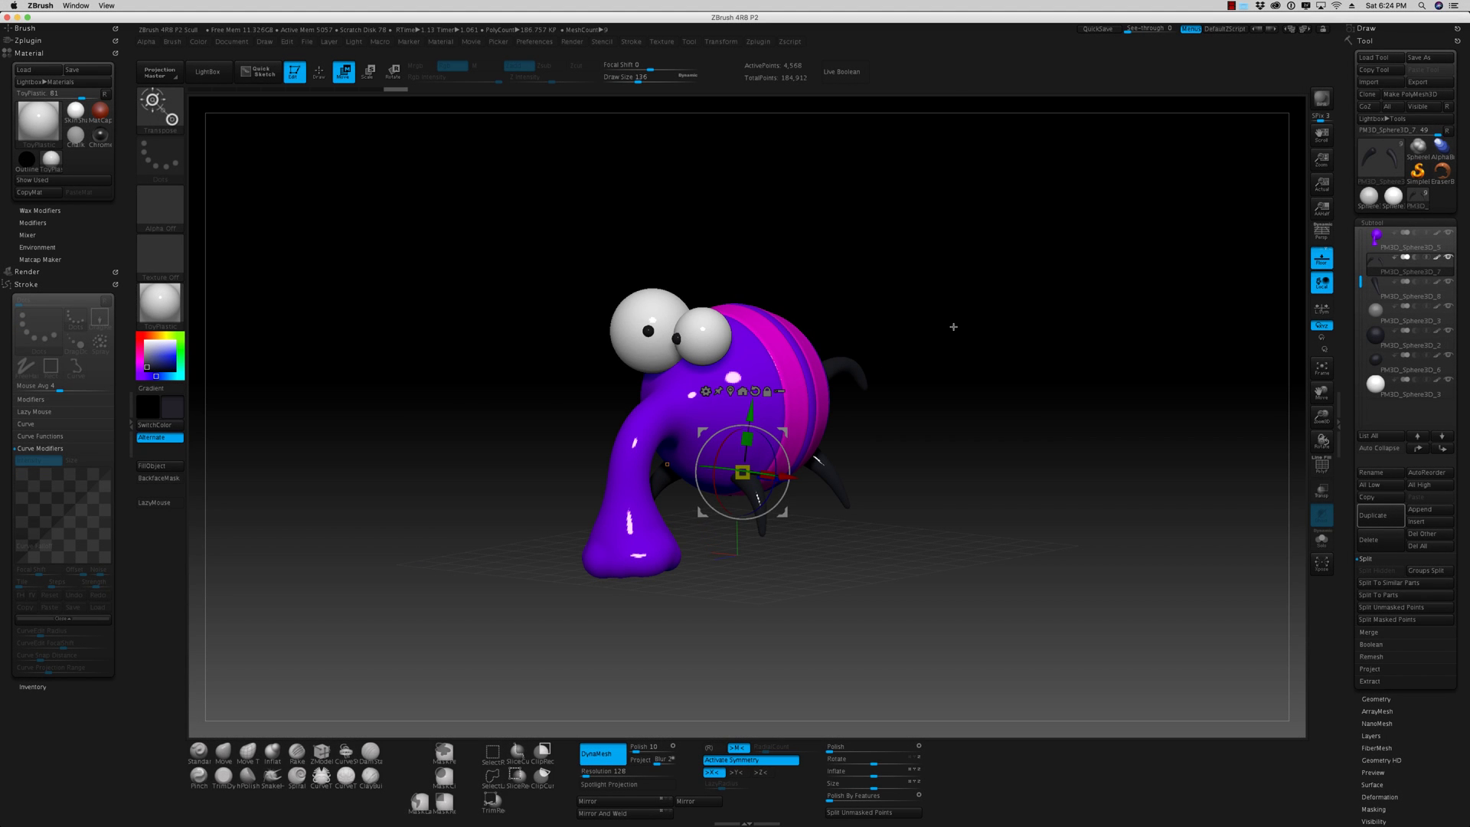
- Append a Cylinder3D primitive to the character as a new subtool
mouse_move(953, 327)
left_mouse_down()
mouse_move(934, 322)
mouse_move(951, 319)
mouse_move(958, 347)
mouse_move(941, 347)
left_mouse_up()
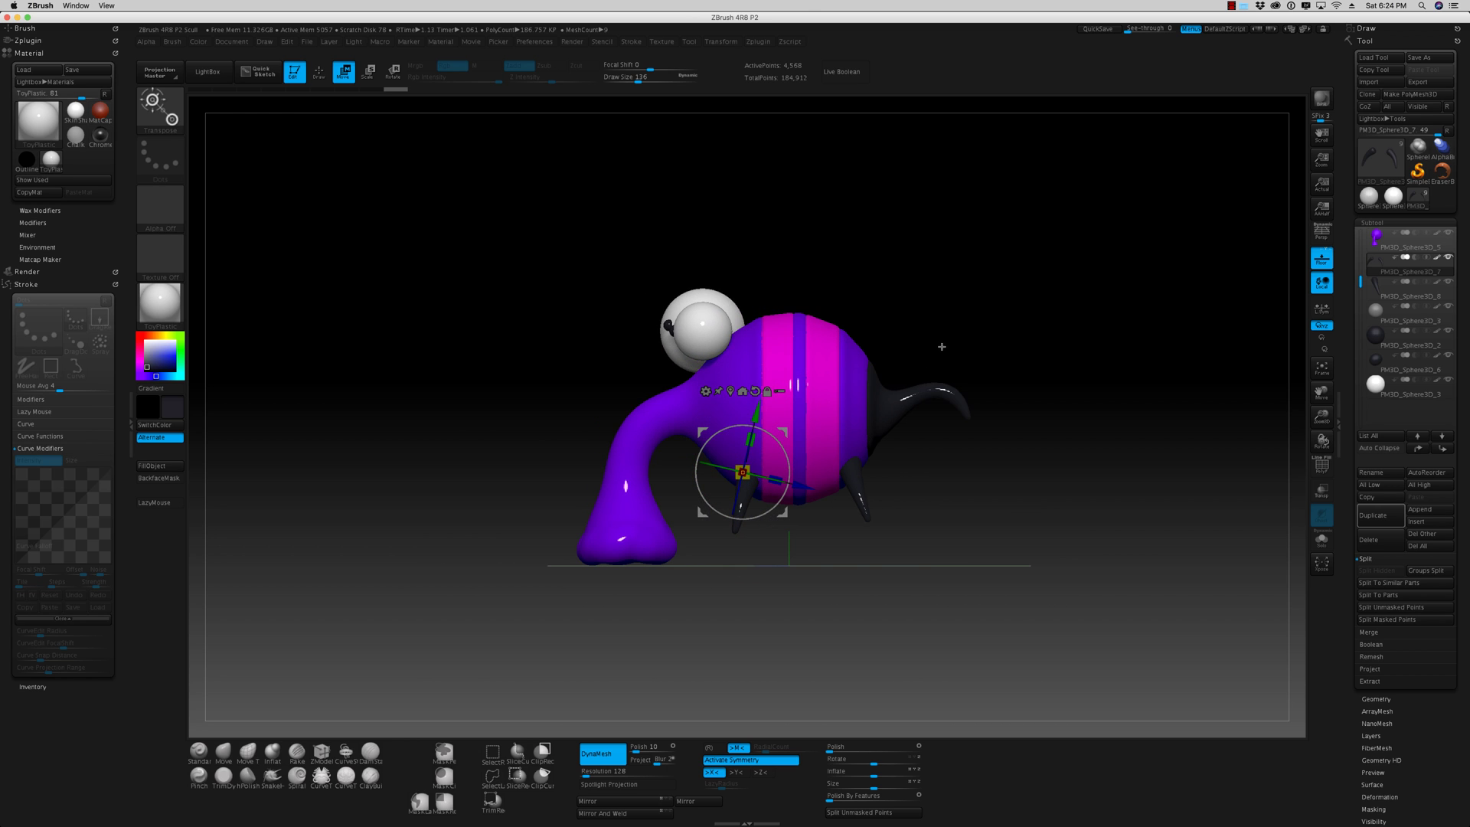
left_click(1419, 509)
mouse_move(1086, 580)
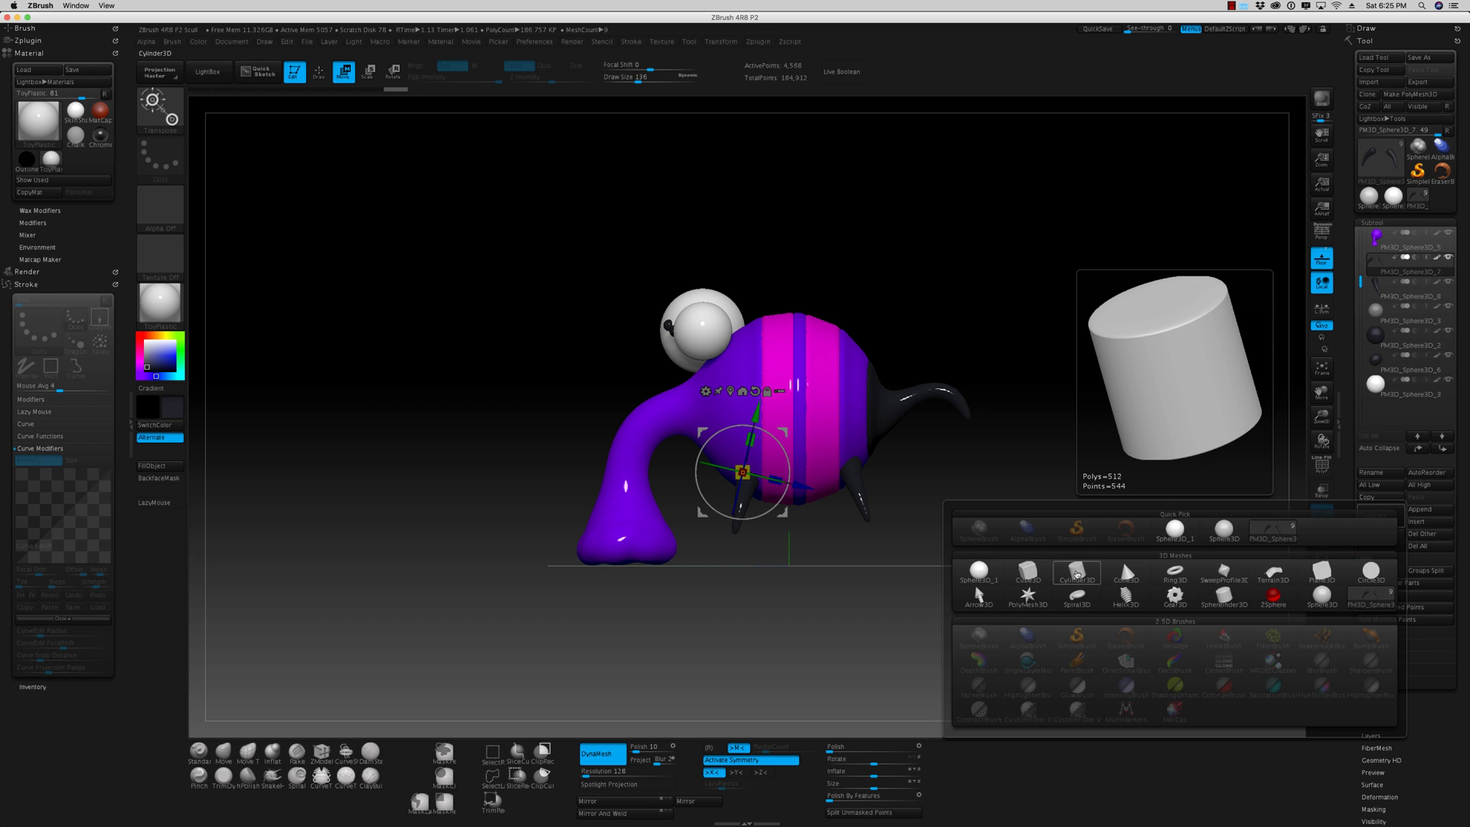
left_click(1076, 574)
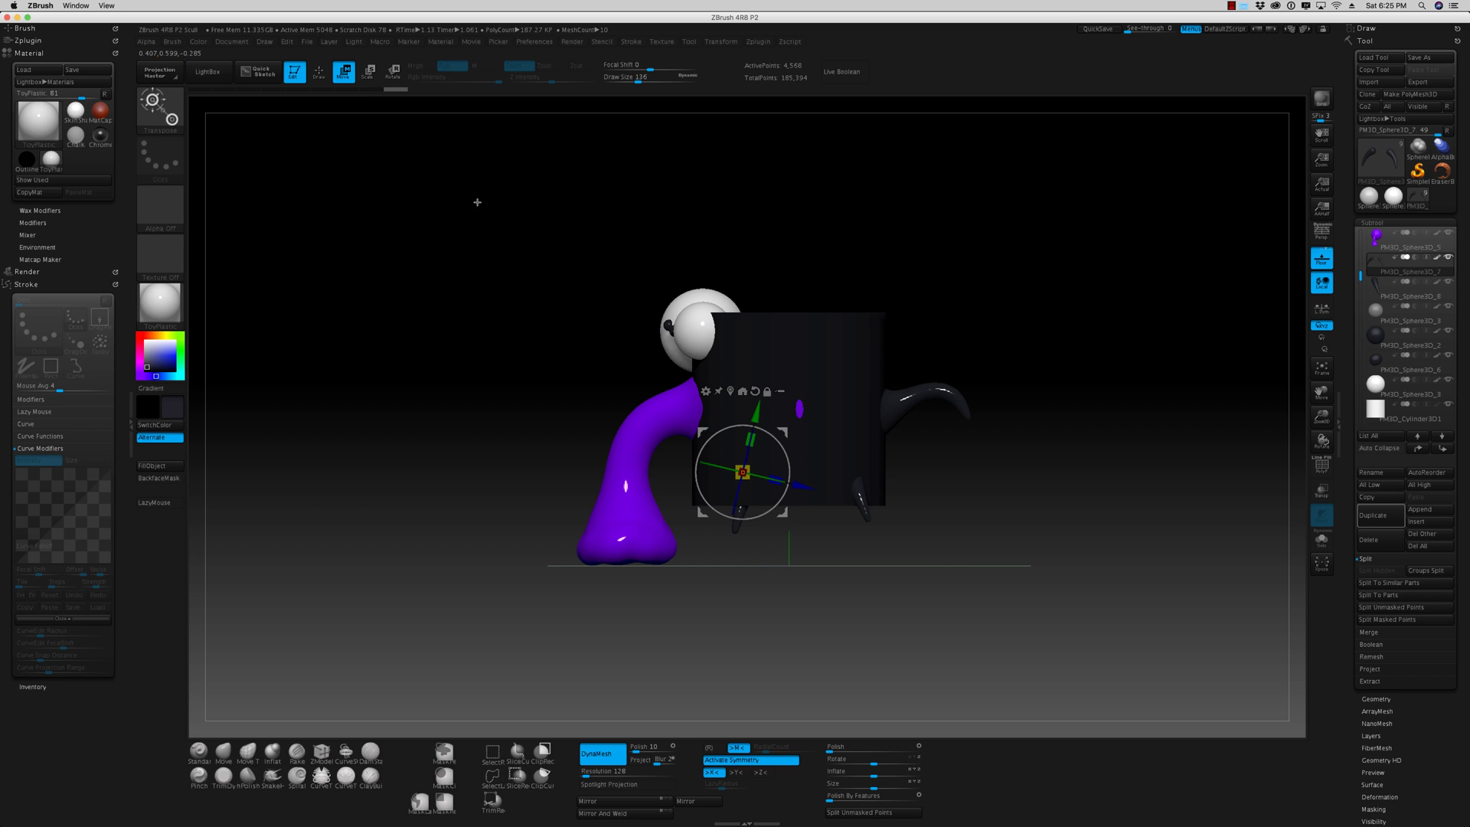
- Rotate the cylinder onto its side and move it clear of the body, up beside the head
left_click(386, 79)
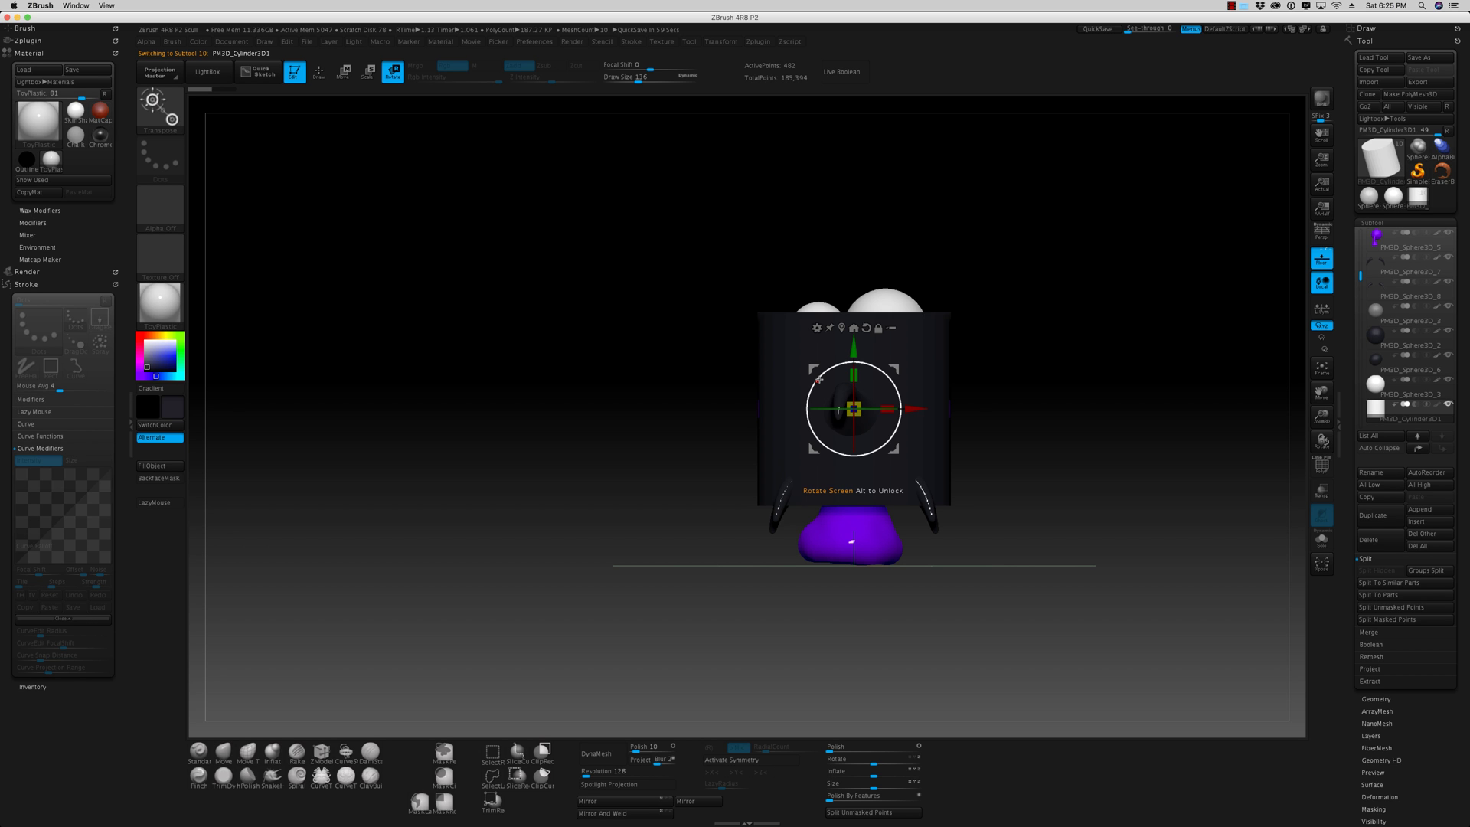
left_click_drag(818, 379, 808, 461)
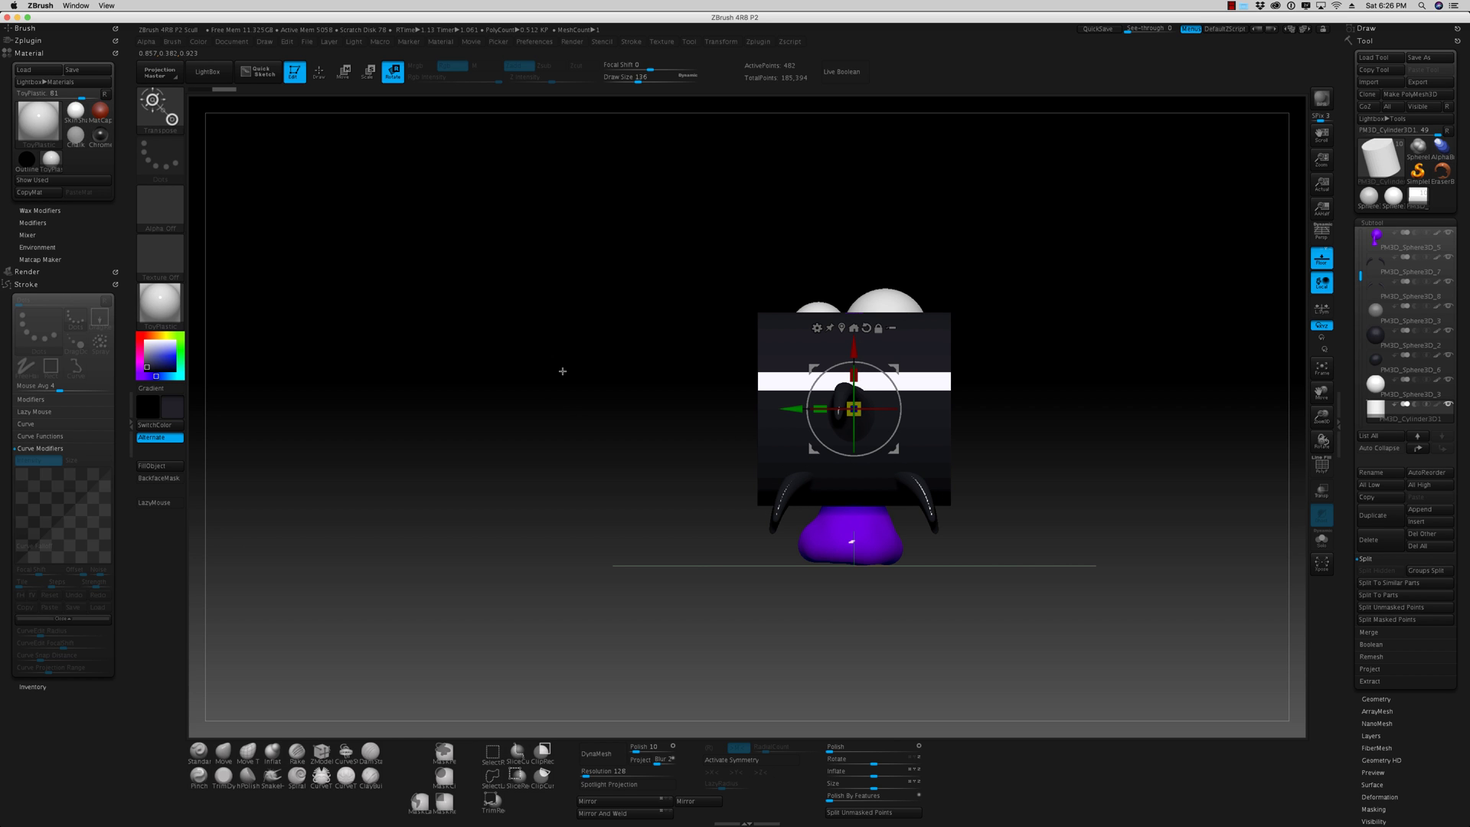
left_click(343, 71)
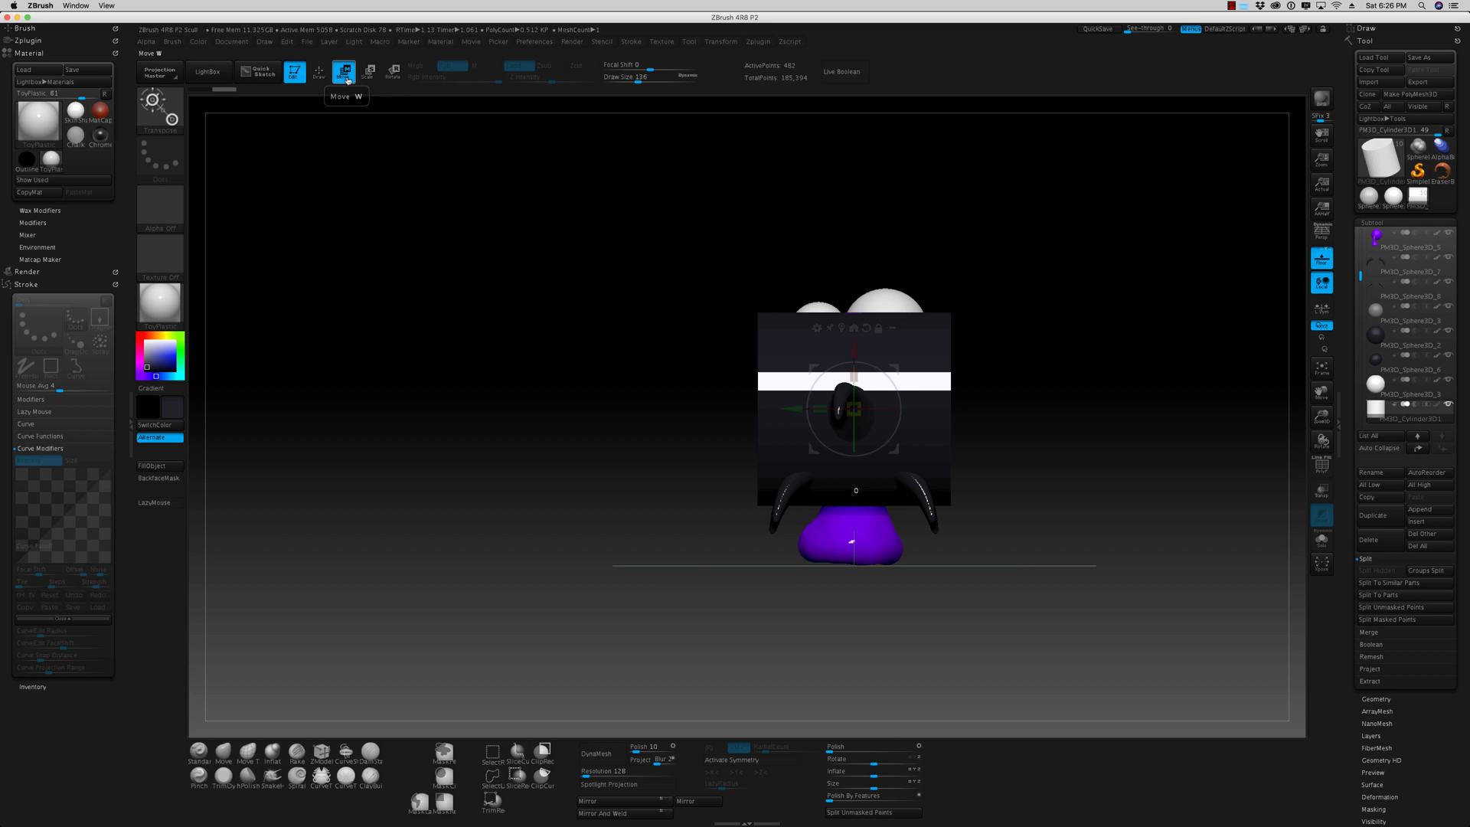
left_click_drag(887, 363, 662, 278)
left_click_drag(600, 528, 698, 440)
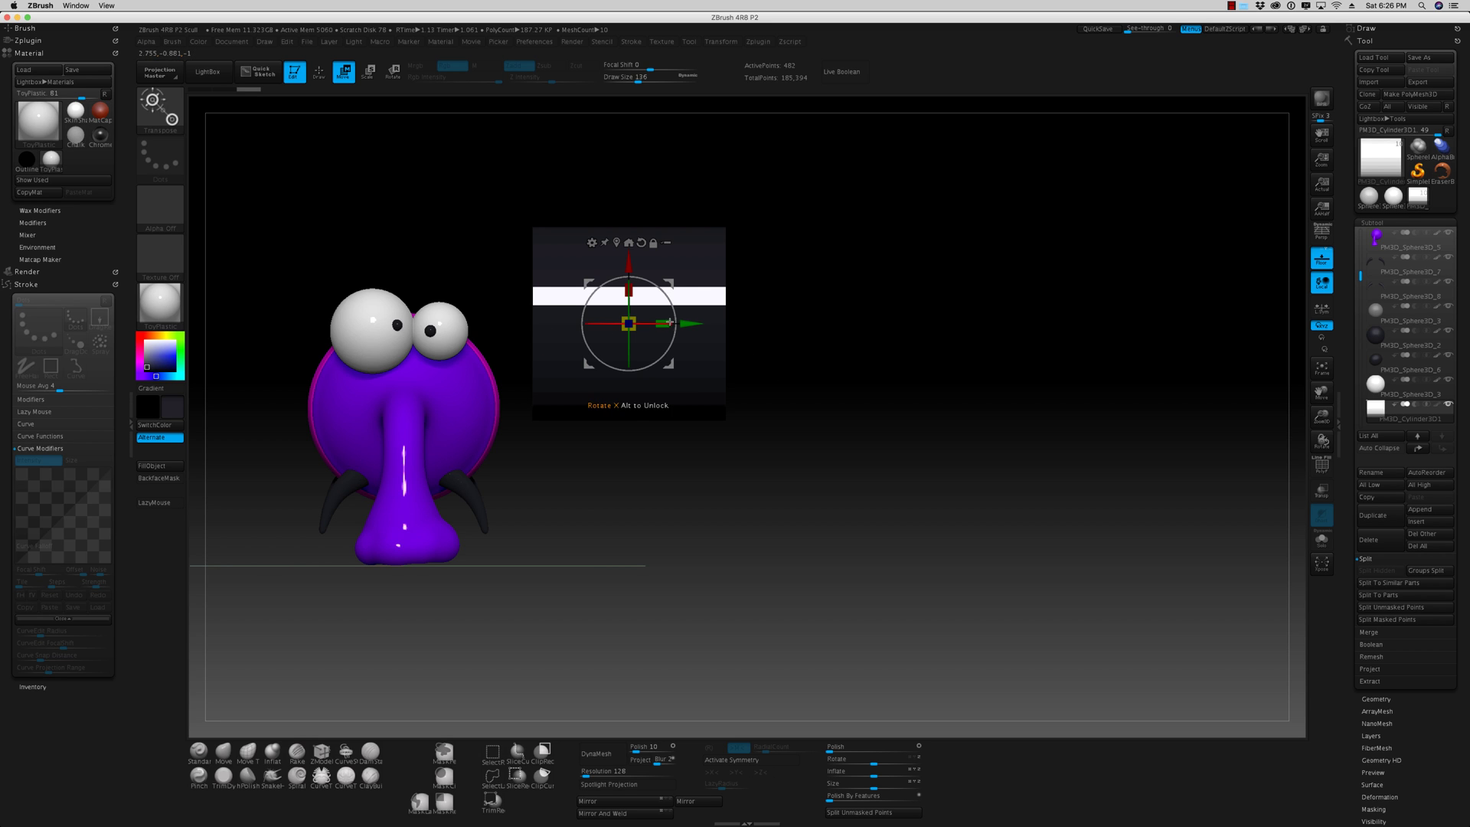
- Flatten the cylinder along its axis into a thin disc and scale down its diameter
left_click_drag(669, 321, 552, 312)
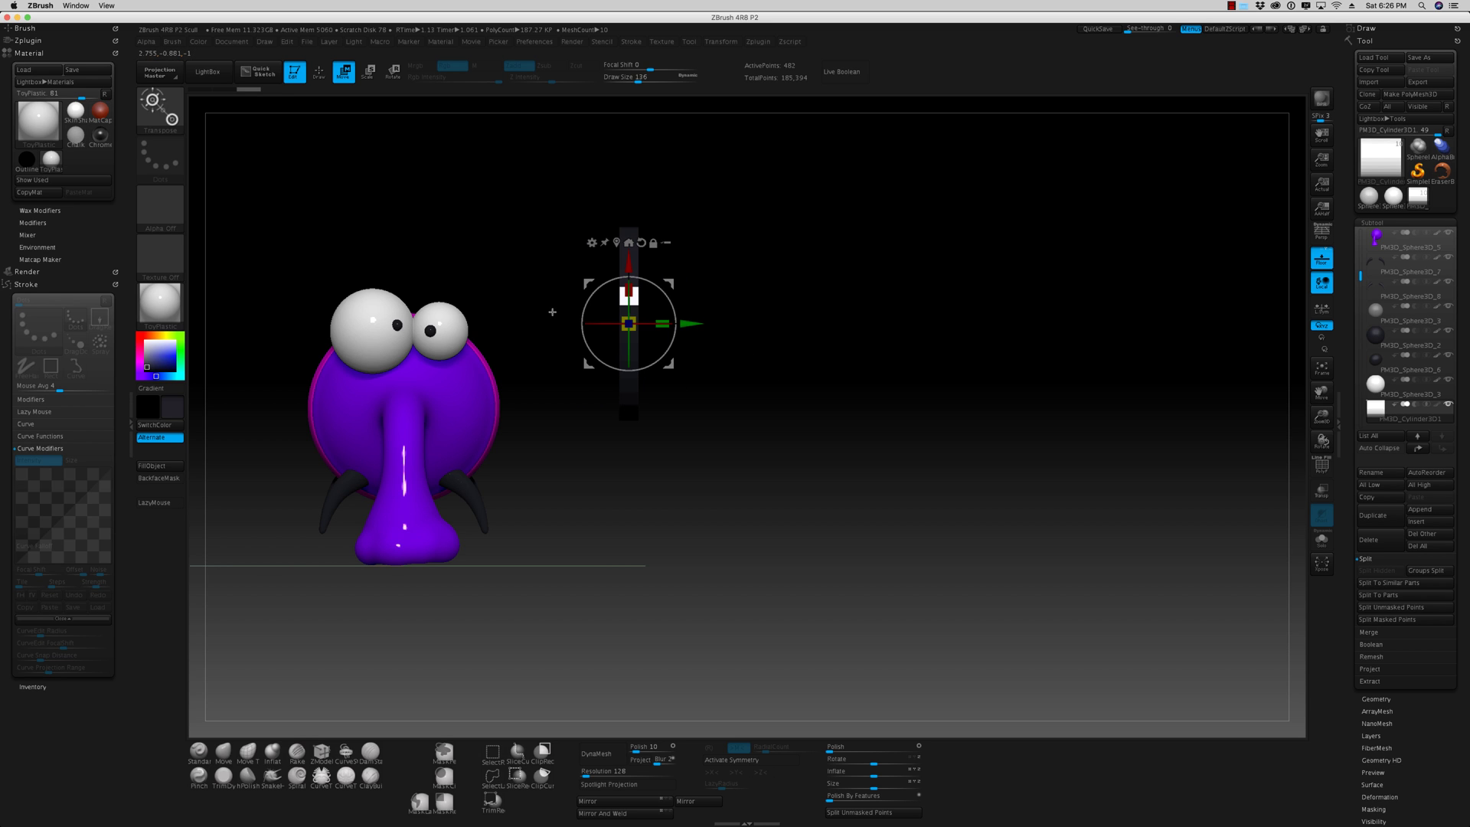
left_click_drag(662, 322, 683, 321)
mouse_move(735, 429)
left_mouse_down()
mouse_move(772, 419)
mouse_move(753, 420)
left_mouse_up()
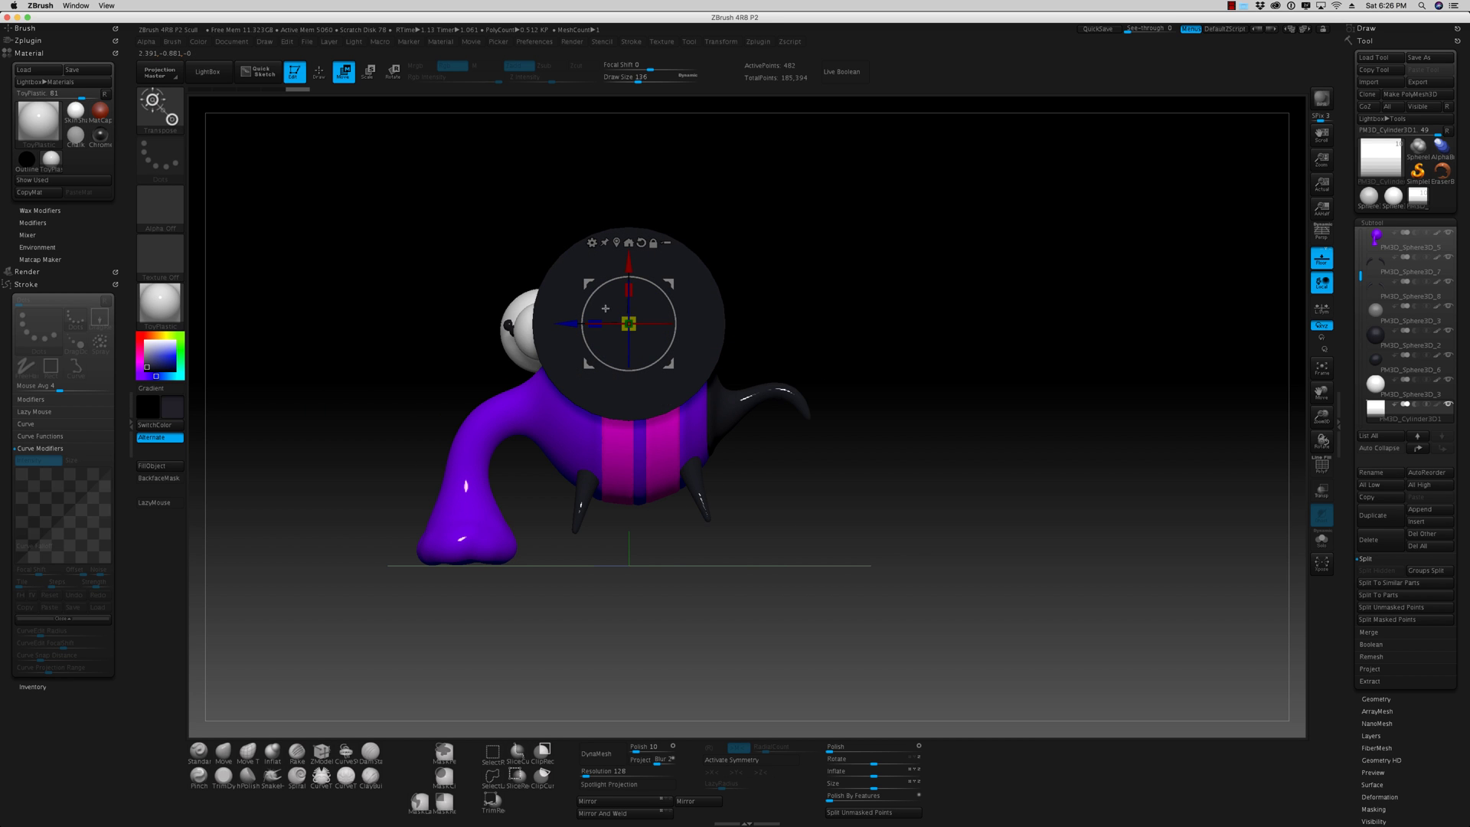
left_click_drag(596, 317, 618, 336)
left_click_drag(922, 441, 987, 448)
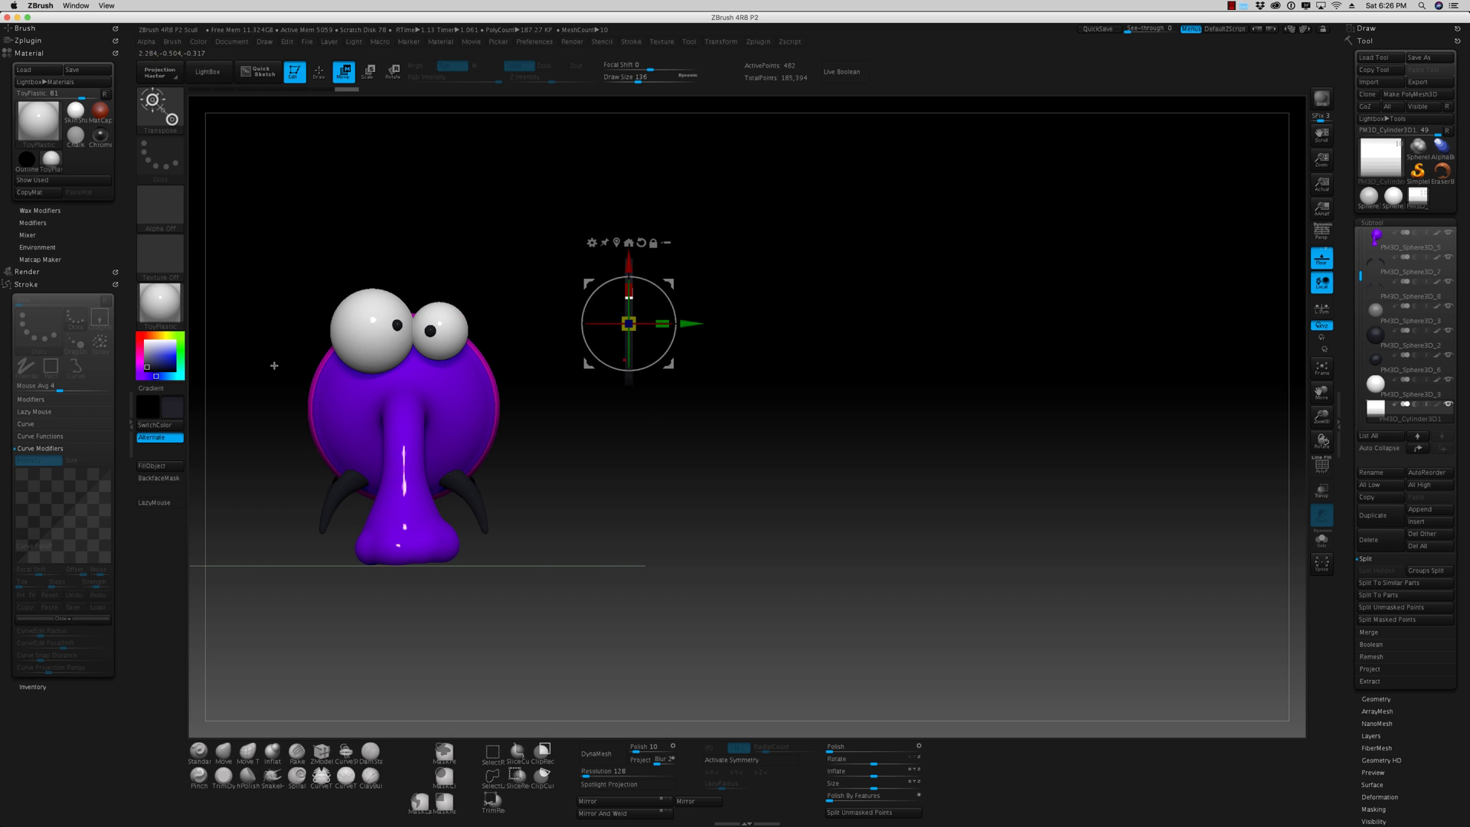
- Recolor the disc pale lavender and remesh it with DynaMesh
left_click(154, 343)
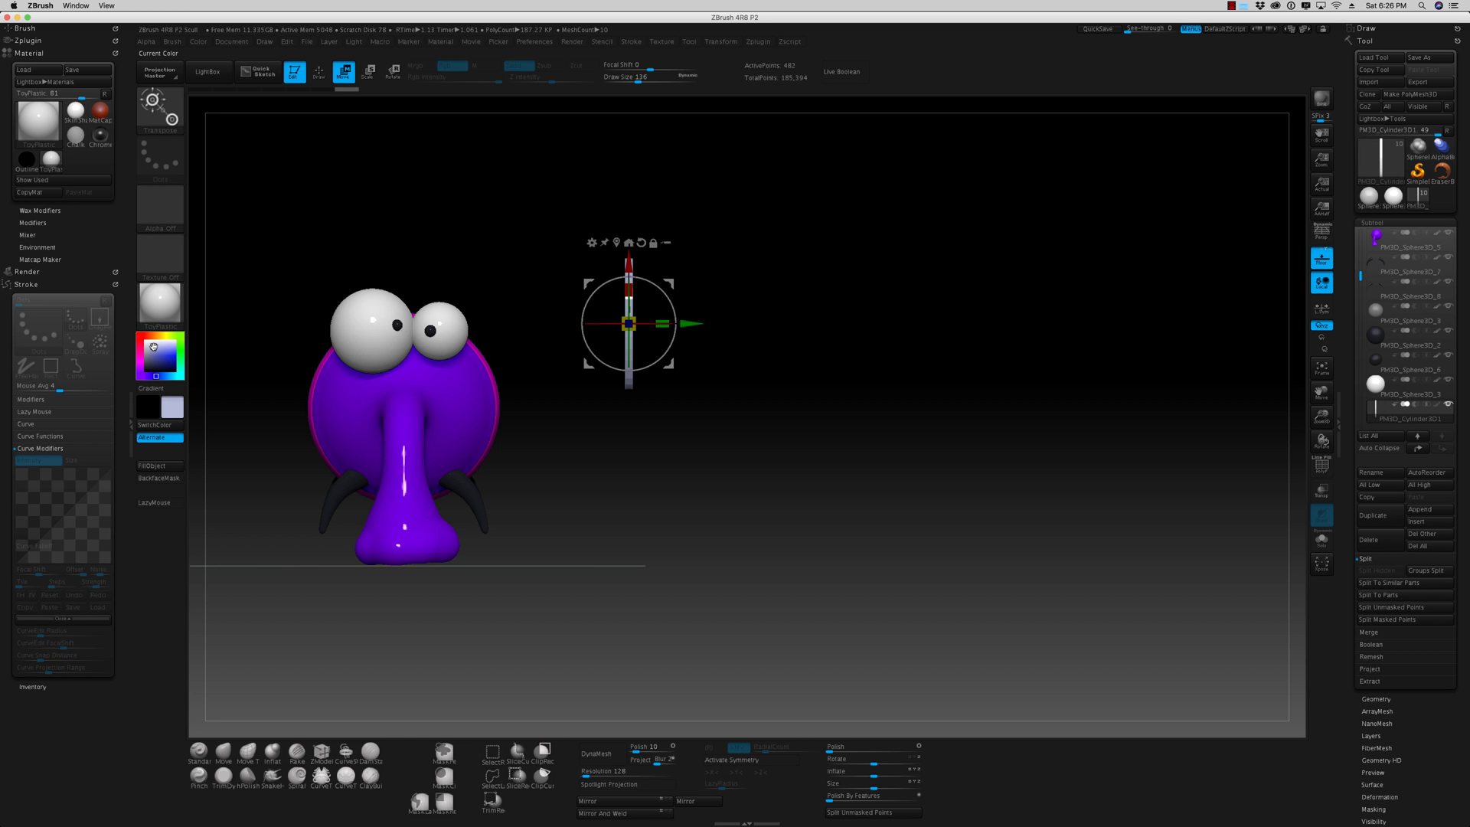
mouse_move(804, 554)
left_mouse_down()
mouse_move(761, 555)
mouse_move(829, 562)
mouse_move(790, 560)
left_mouse_up()
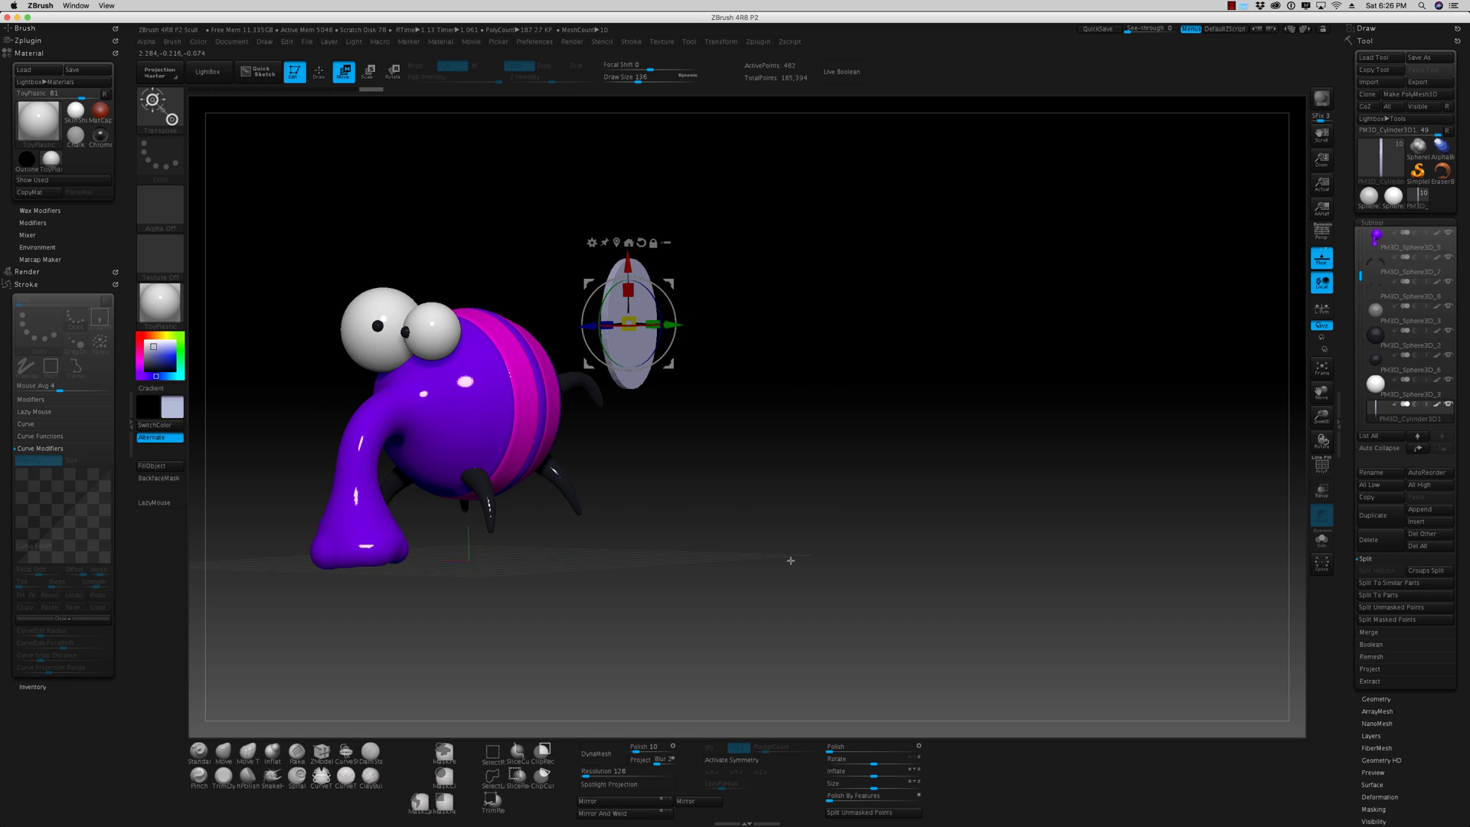
left_click(602, 754)
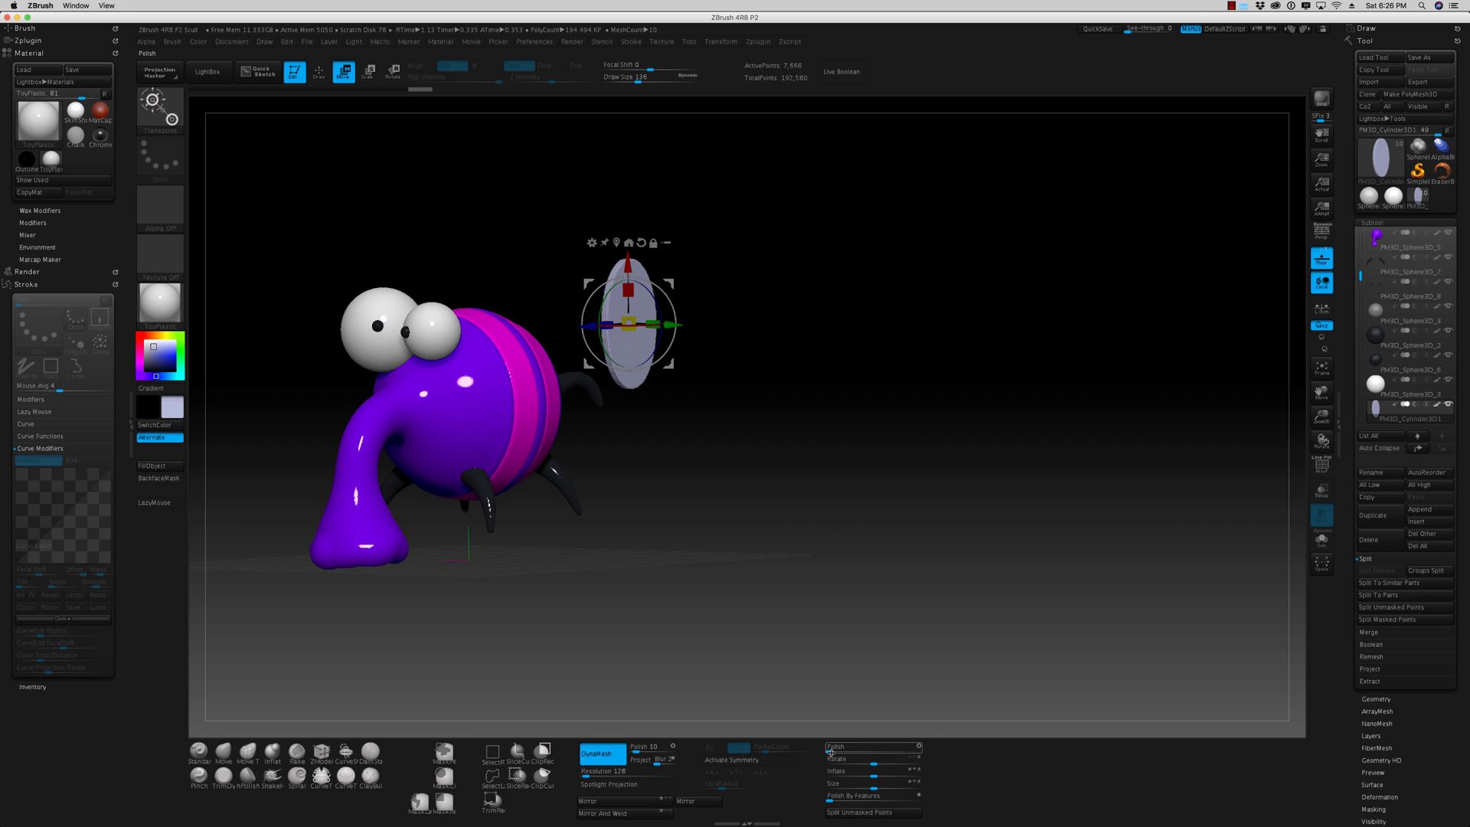
mouse_move(859, 590)
left_mouse_down()
mouse_move(846, 590)
mouse_move(871, 592)
left_mouse_up()
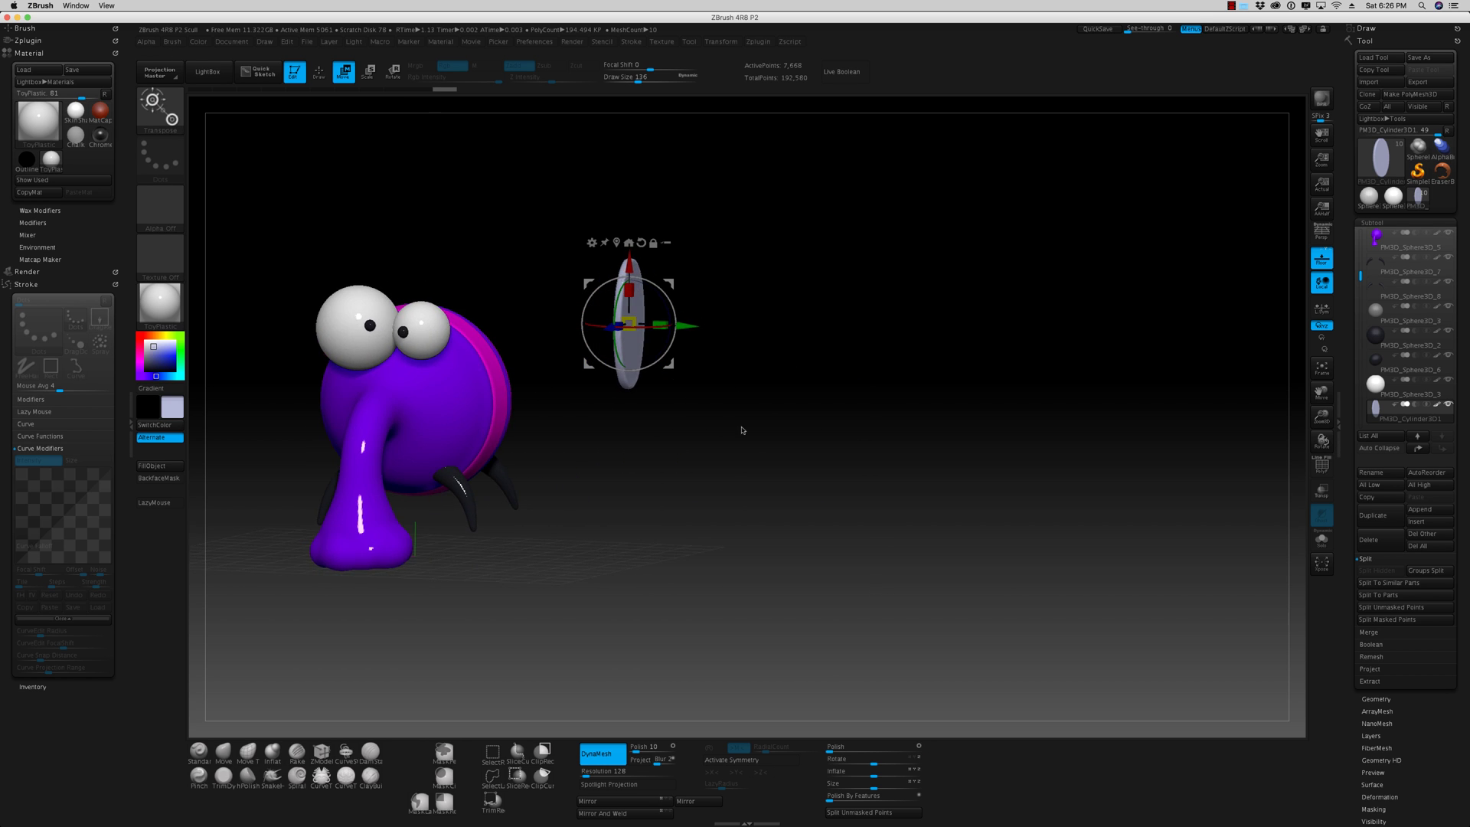
- Flatten the lavender disc further and move it upright onto the body's centre line, raised above the back behind the eyes
left_click_drag(664, 323, 661, 322)
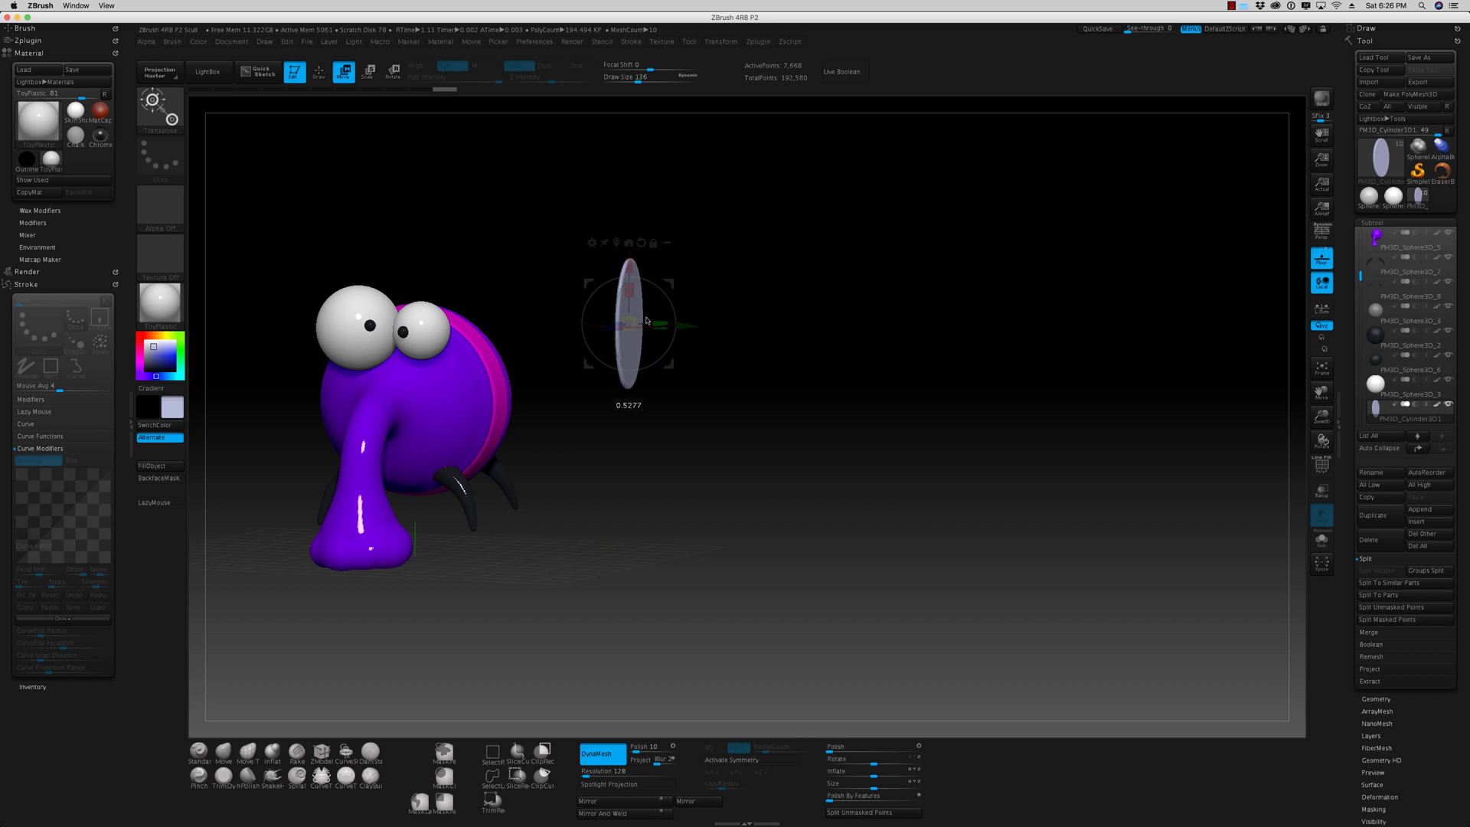
left_click_drag(646, 322, 645, 321)
left_click_drag(787, 516, 944, 585)
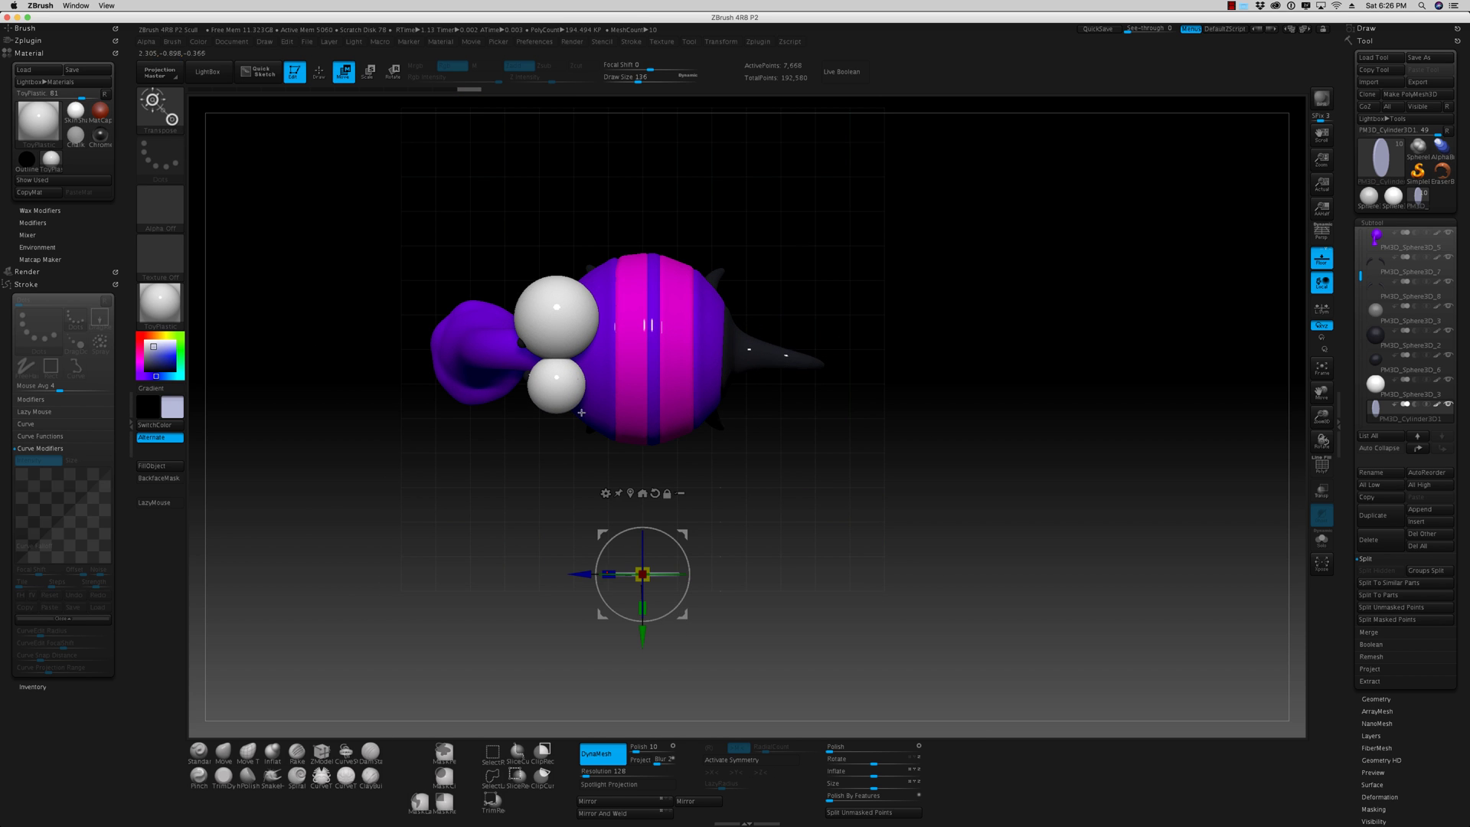
left_click_drag(642, 612, 656, 381)
left_click_drag(586, 345, 598, 345)
left_click_drag(813, 502, 783, 375)
left_click_drag(653, 281, 667, 207)
- Tilt the disc outward to one side, seating its lower edge on the upper back as a wing
left_click_drag(1010, 398, 938, 396)
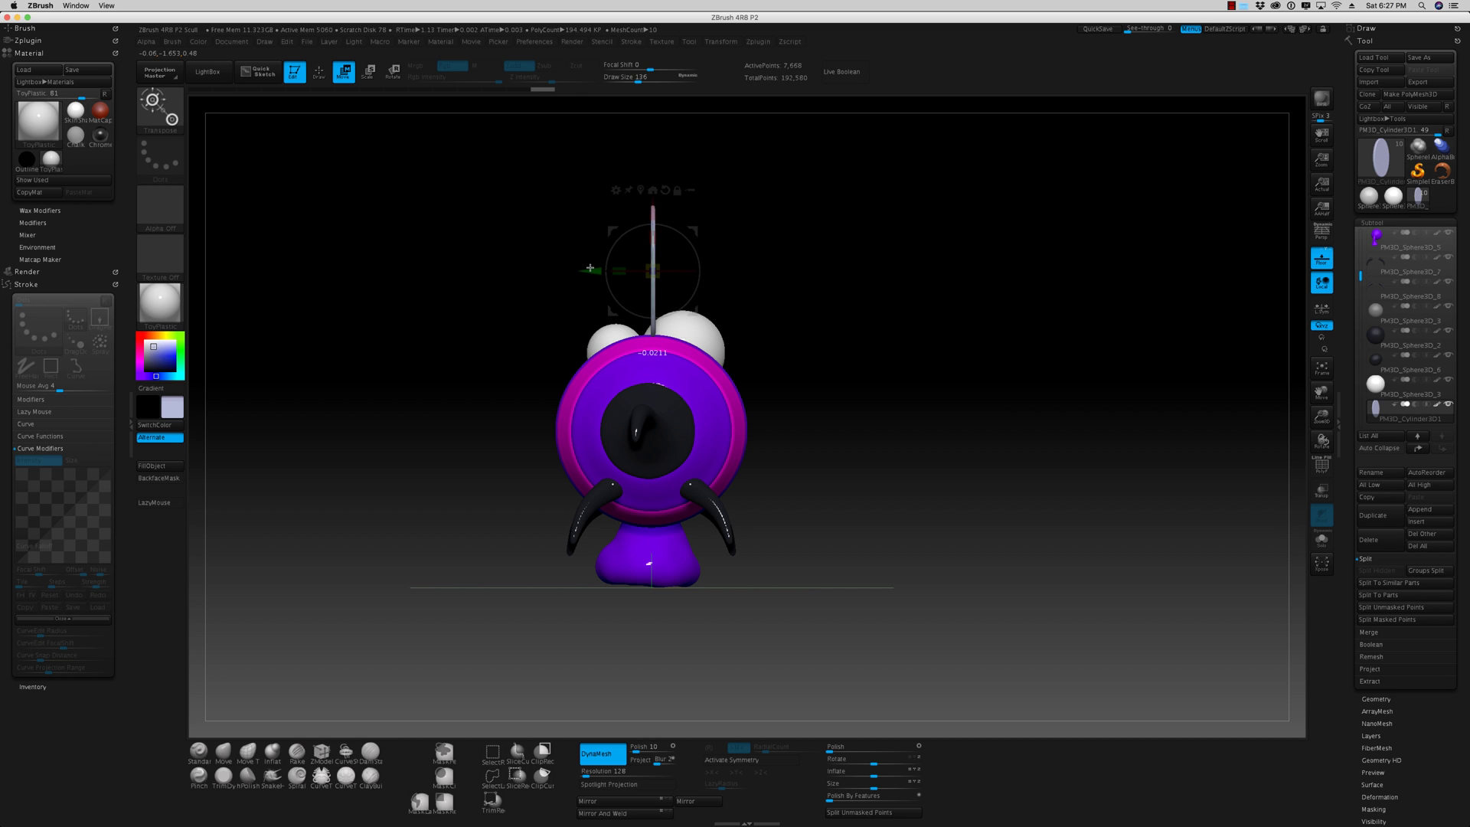
left_click_drag(590, 268, 591, 270)
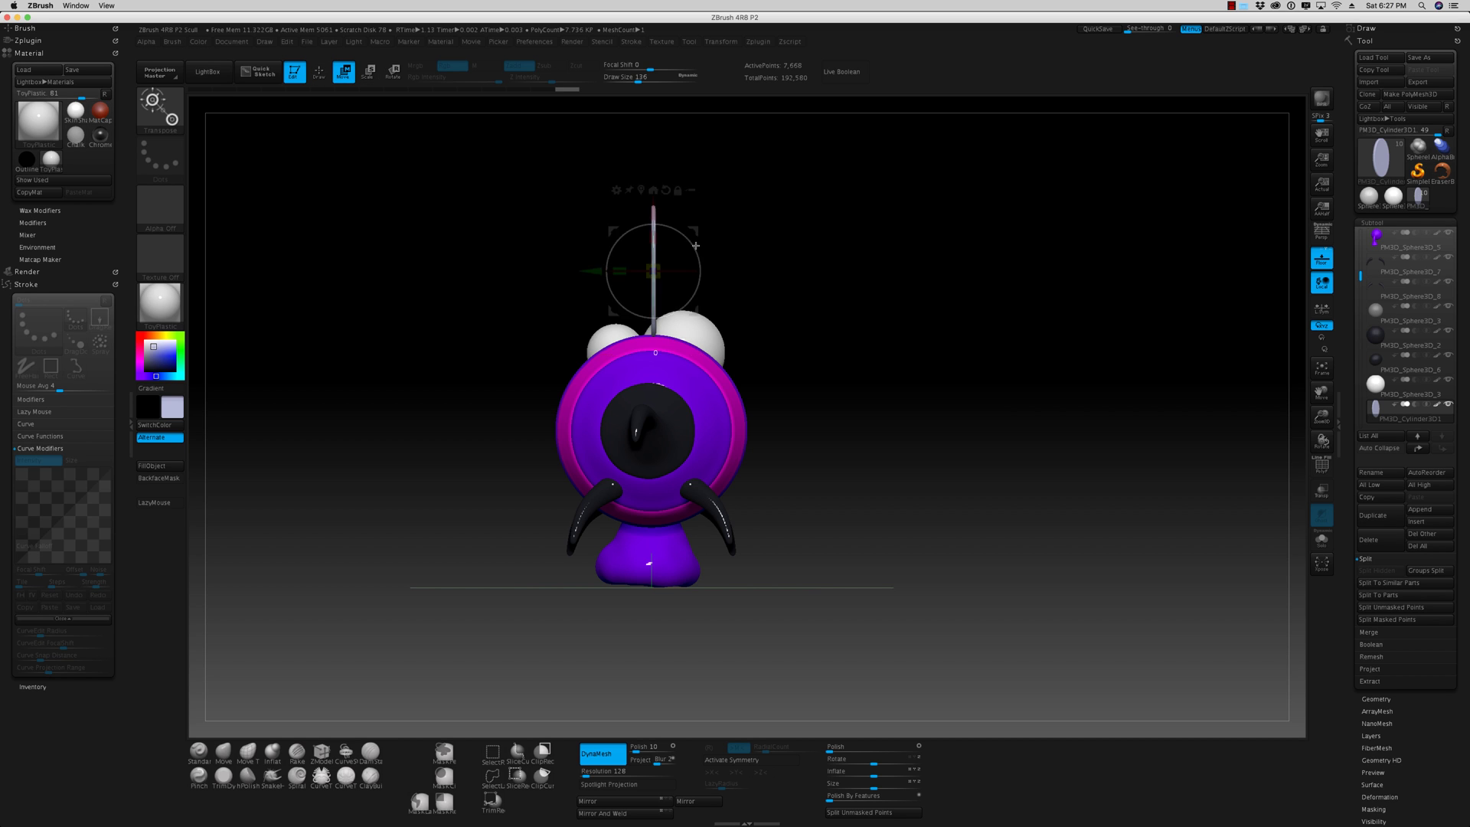
mouse_move(707, 272)
left_mouse_down()
mouse_move(667, 273)
mouse_move(698, 284)
left_mouse_up()
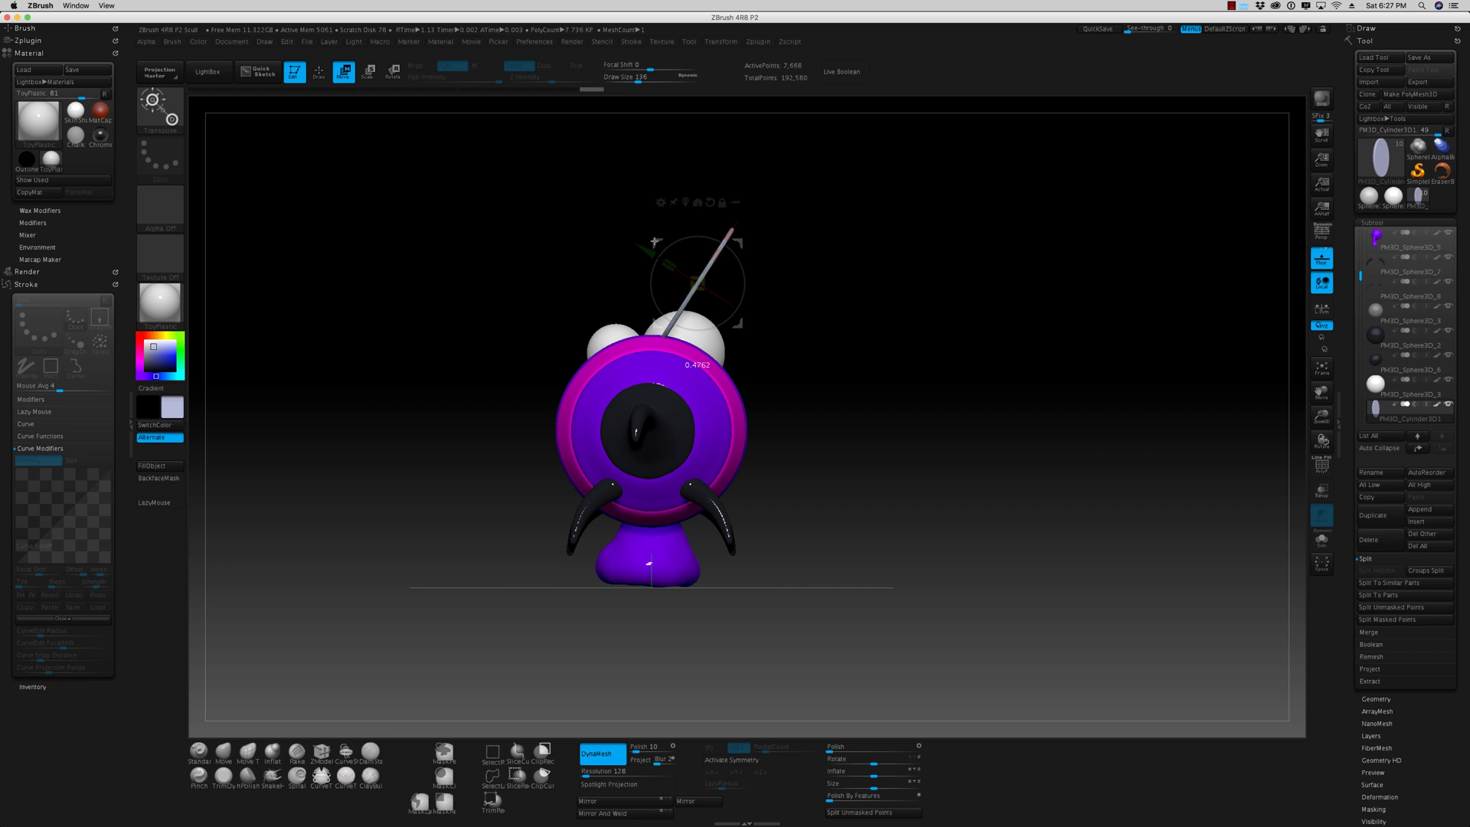
- Mirror the wing across the X axis with SubTool Master, appending the copy as a new SubTool
left_click_drag(914, 393, 928, 492)
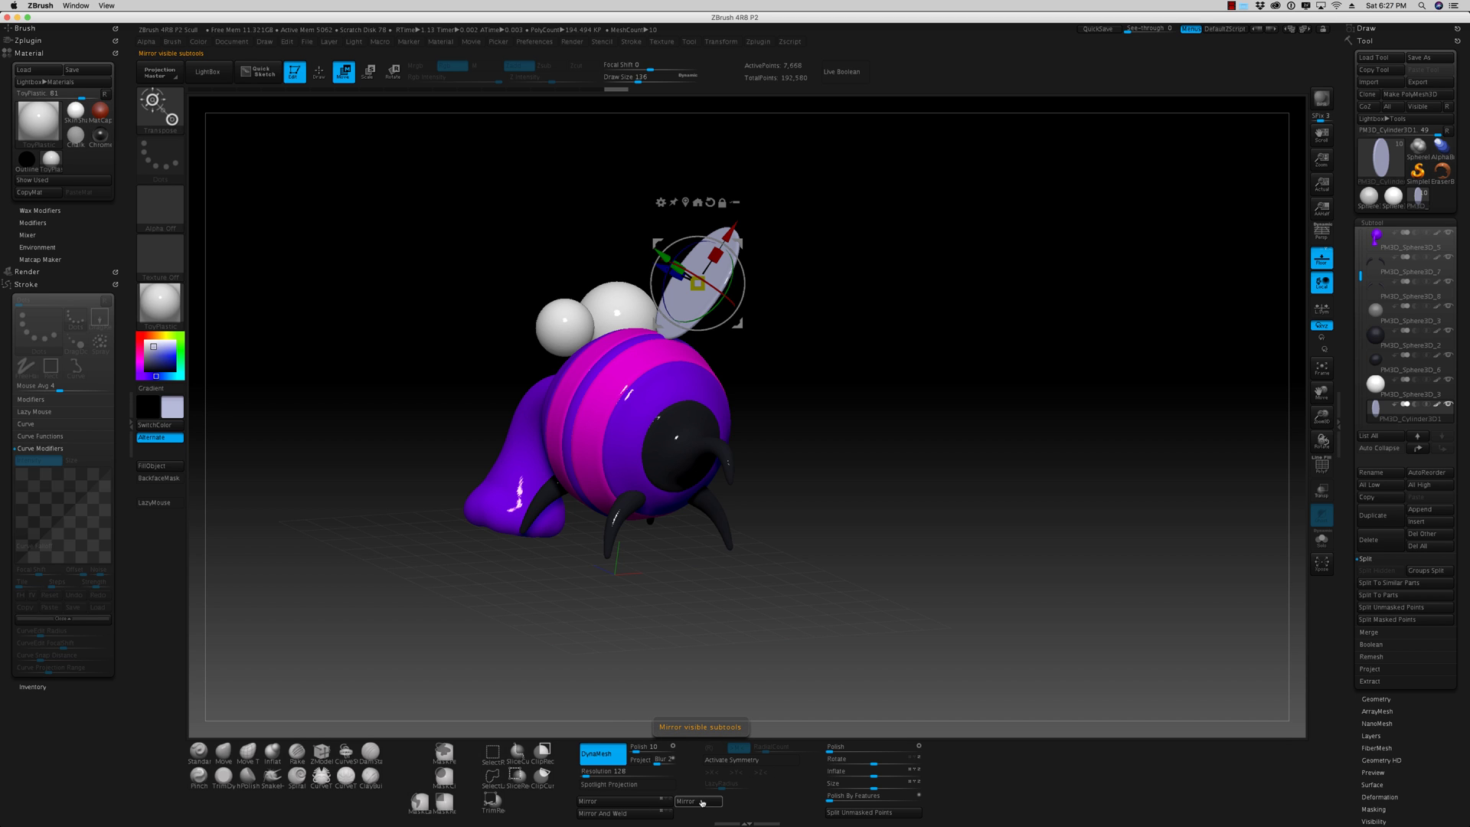
left_click(721, 41)
left_click(758, 41)
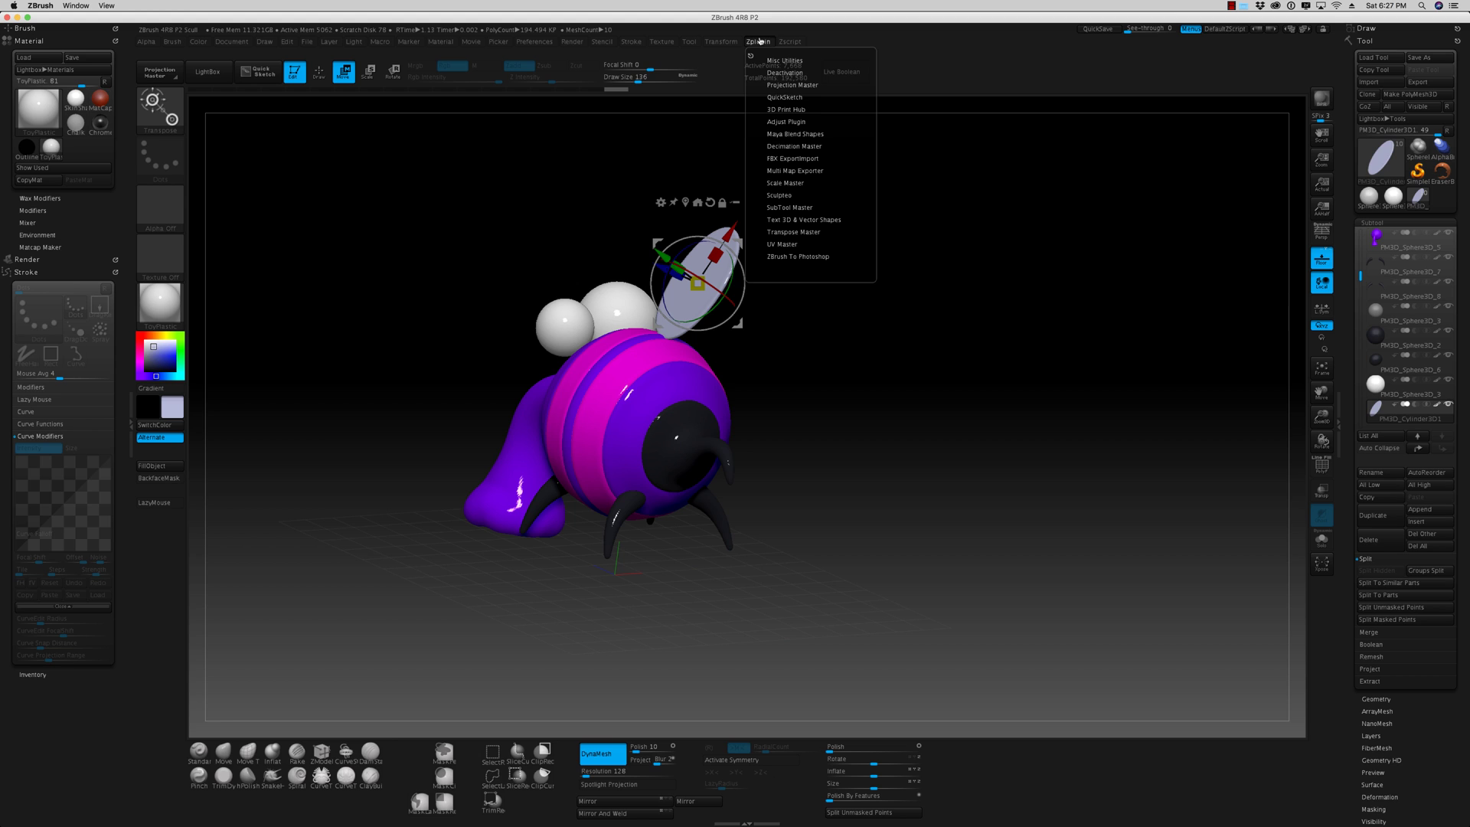
left_click(796, 207)
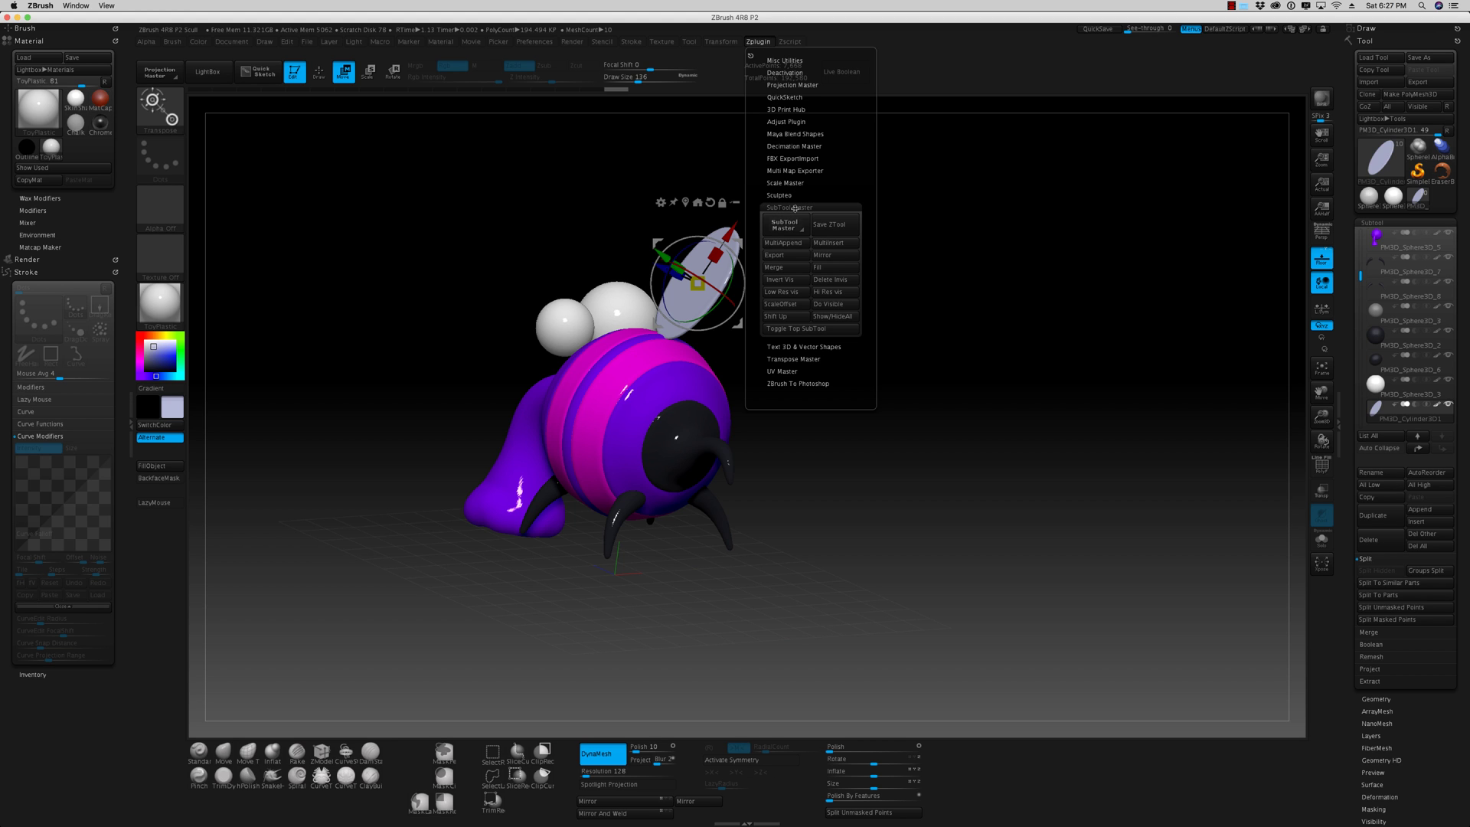
left_click(823, 256)
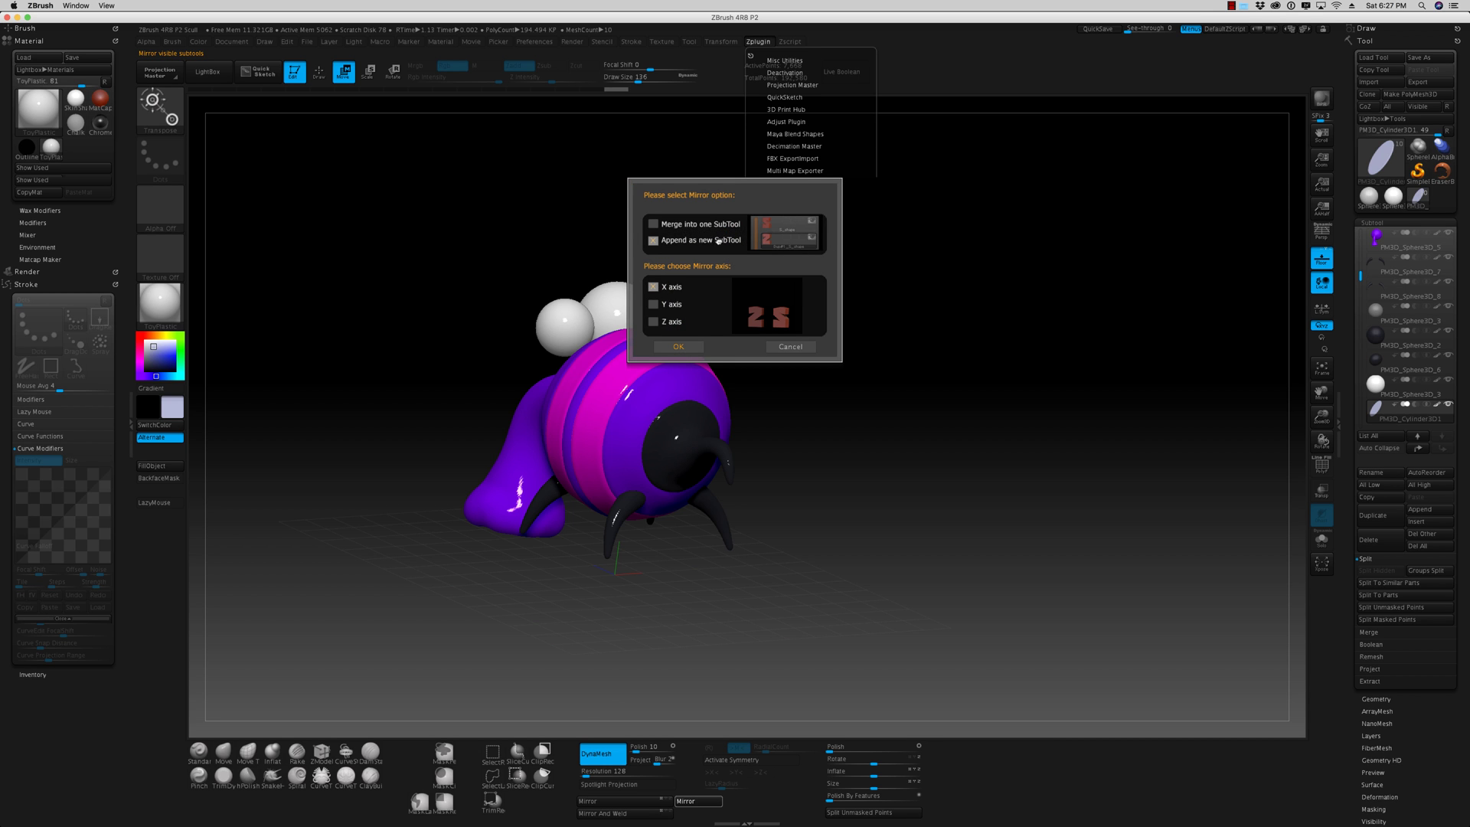
left_click(680, 346)
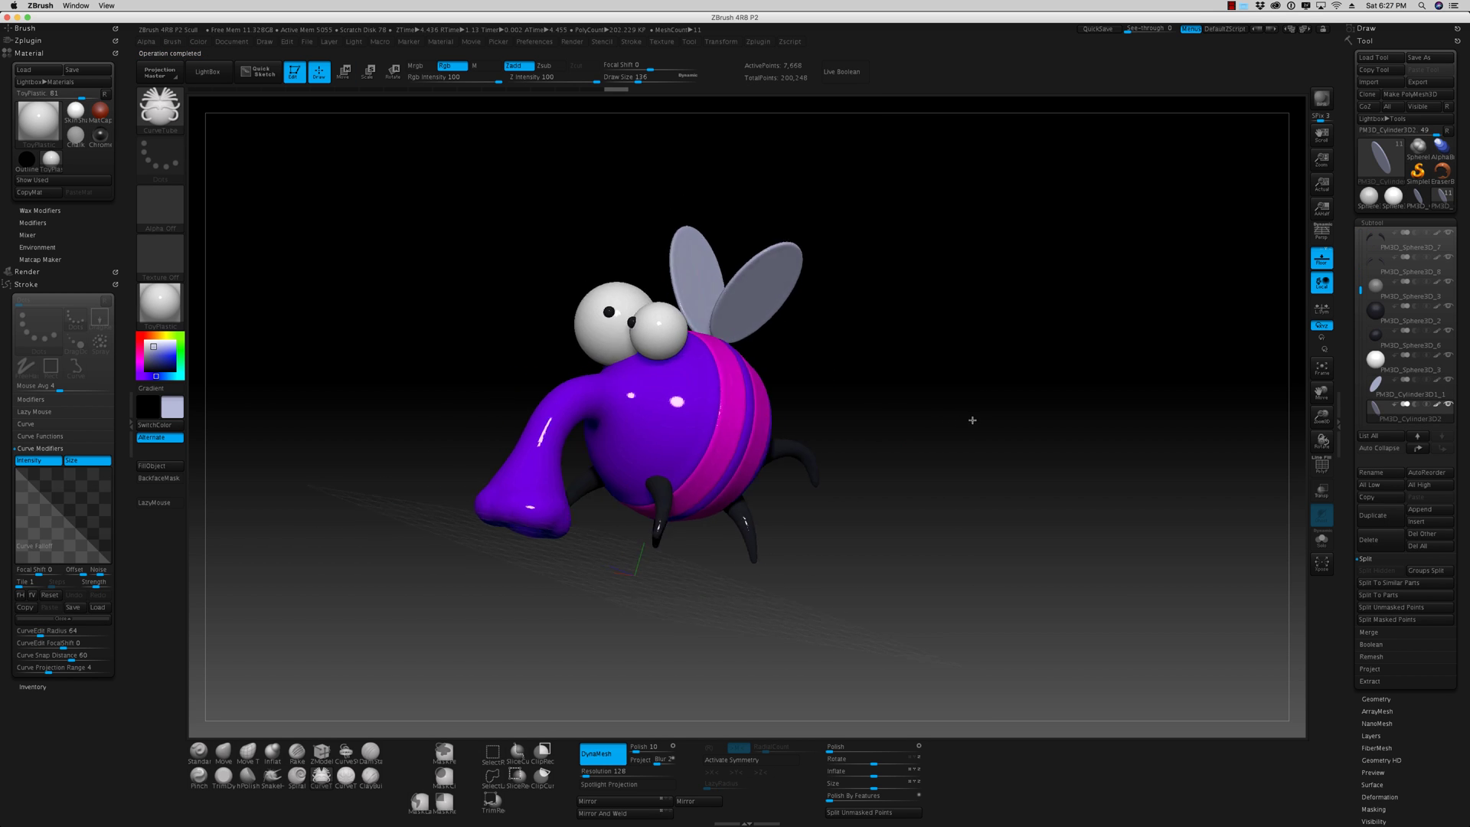
- Merge the original wing down with its mirrored copy into a single subtool
left_click_drag(968, 415, 987, 455)
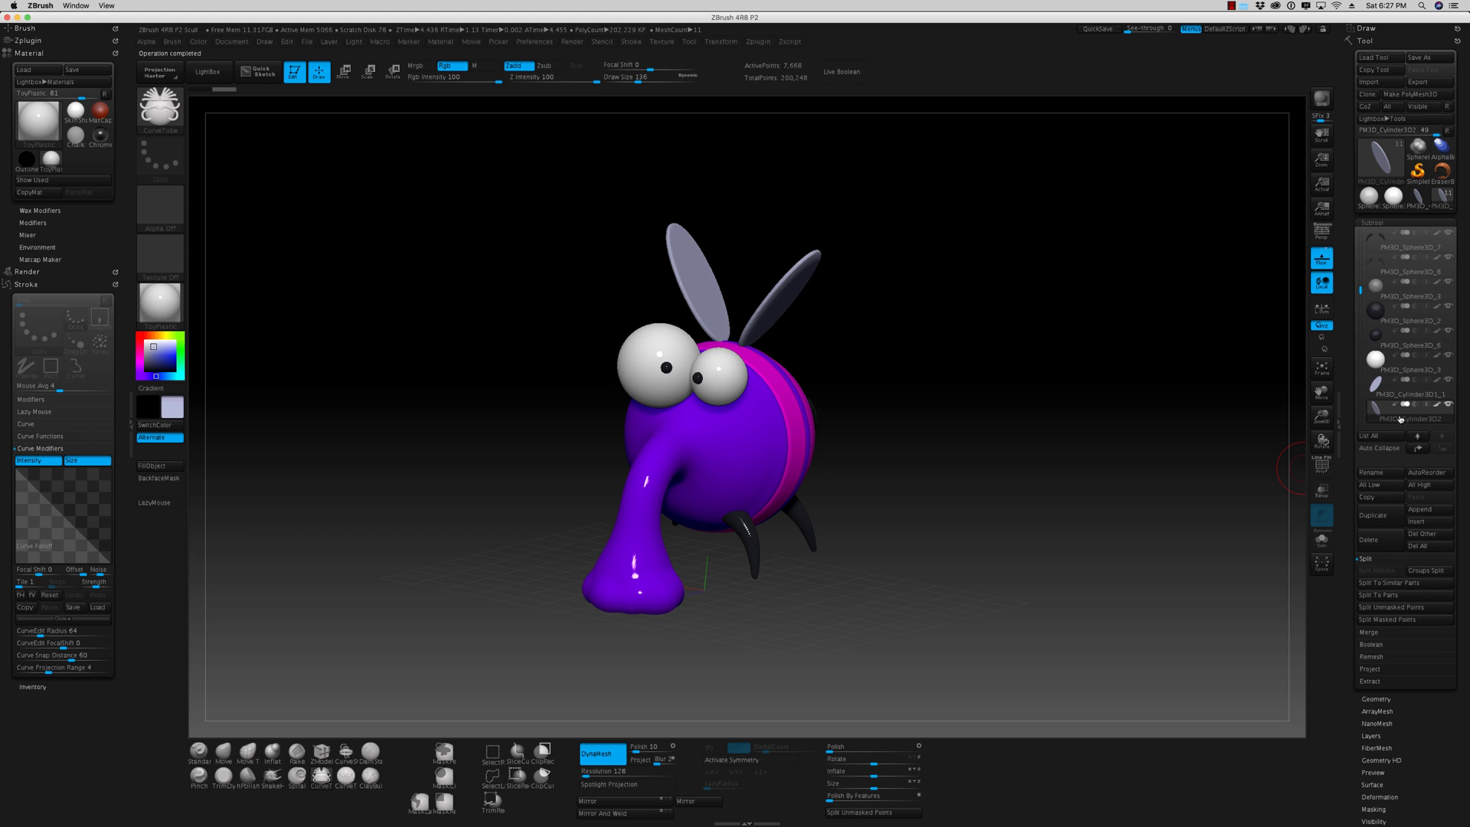
left_click(1378, 392)
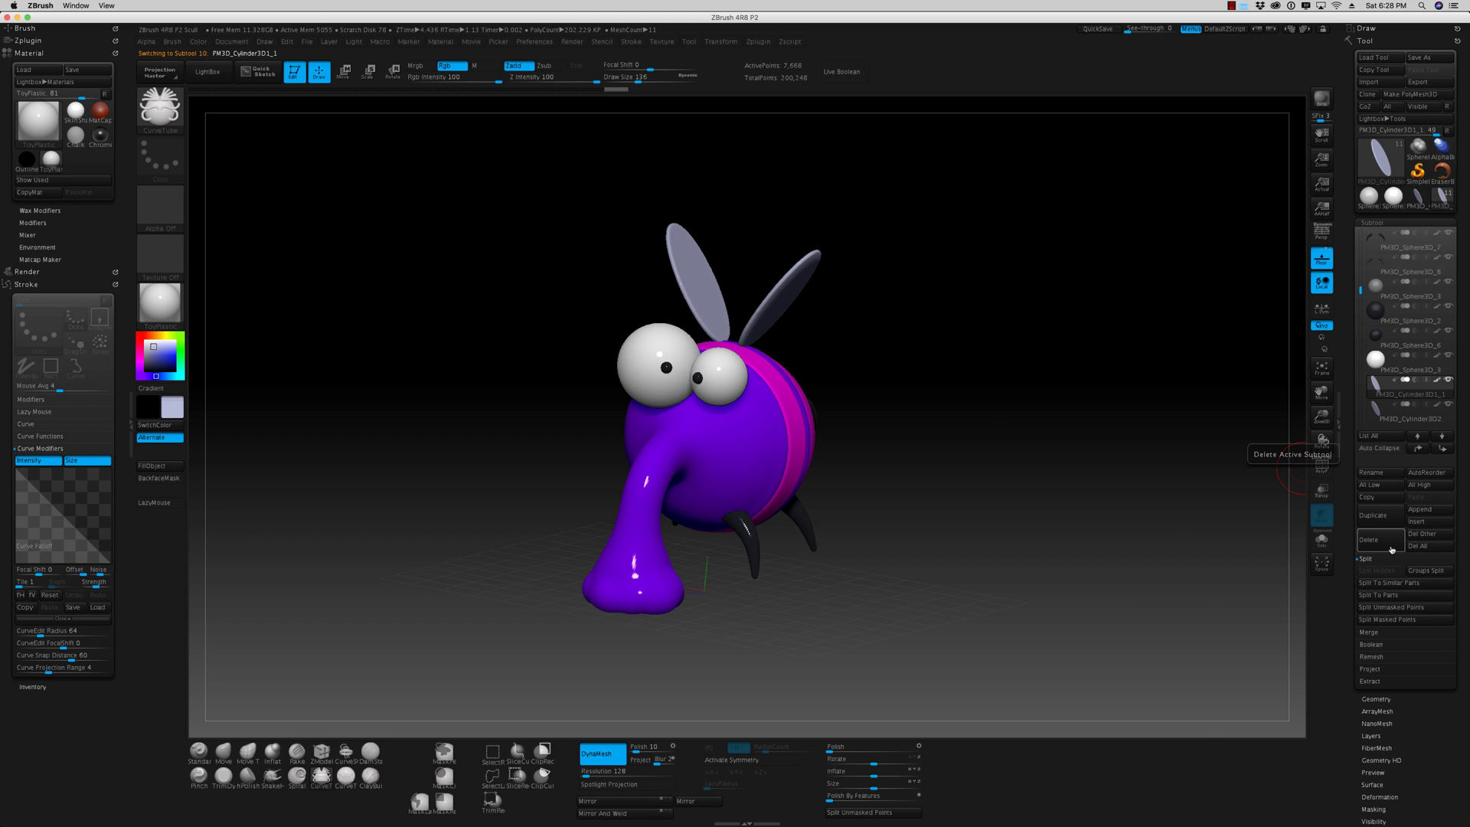
left_click(1387, 632)
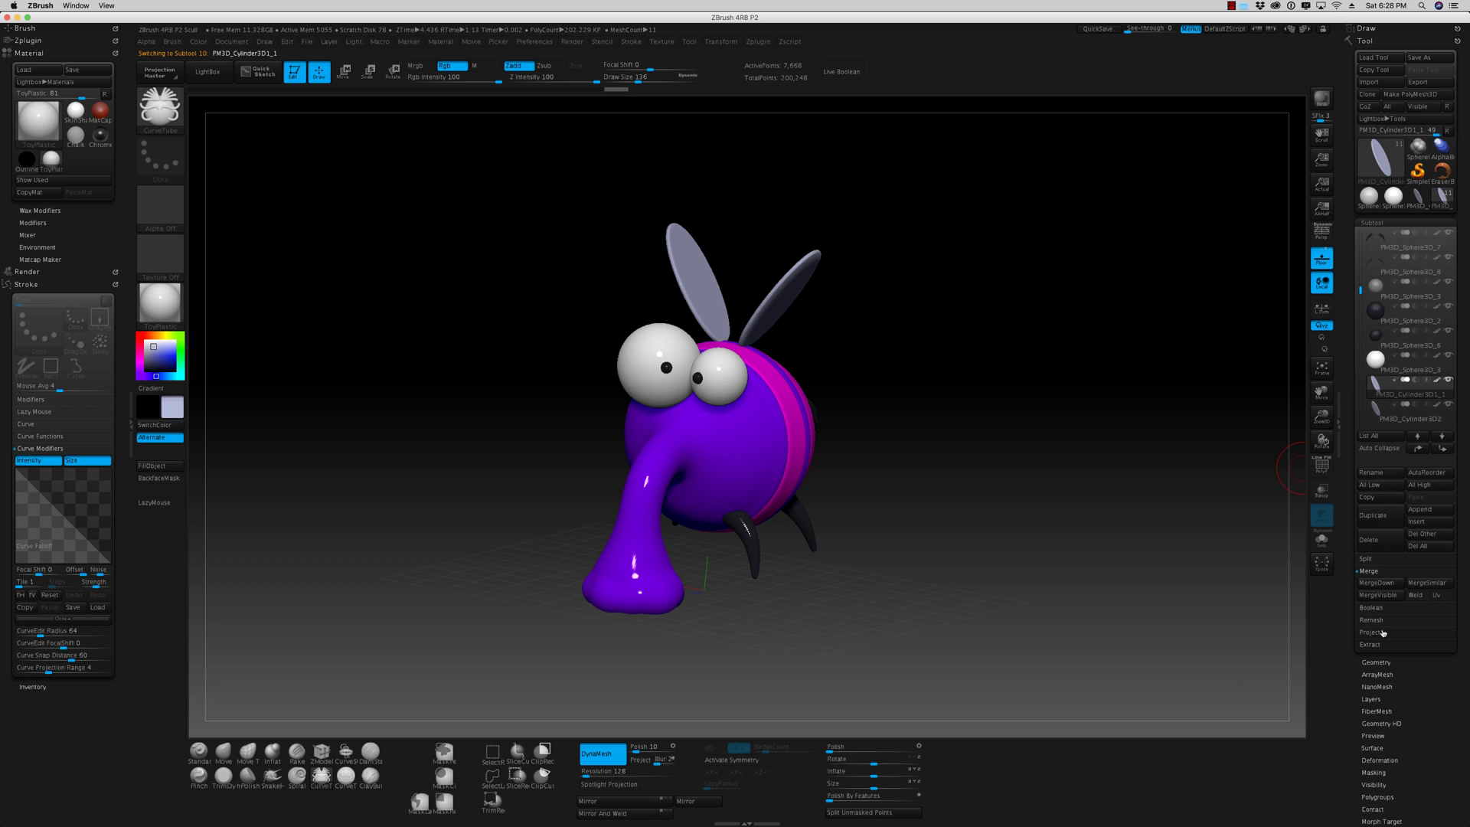
left_click(1377, 584)
left_click(1279, 606)
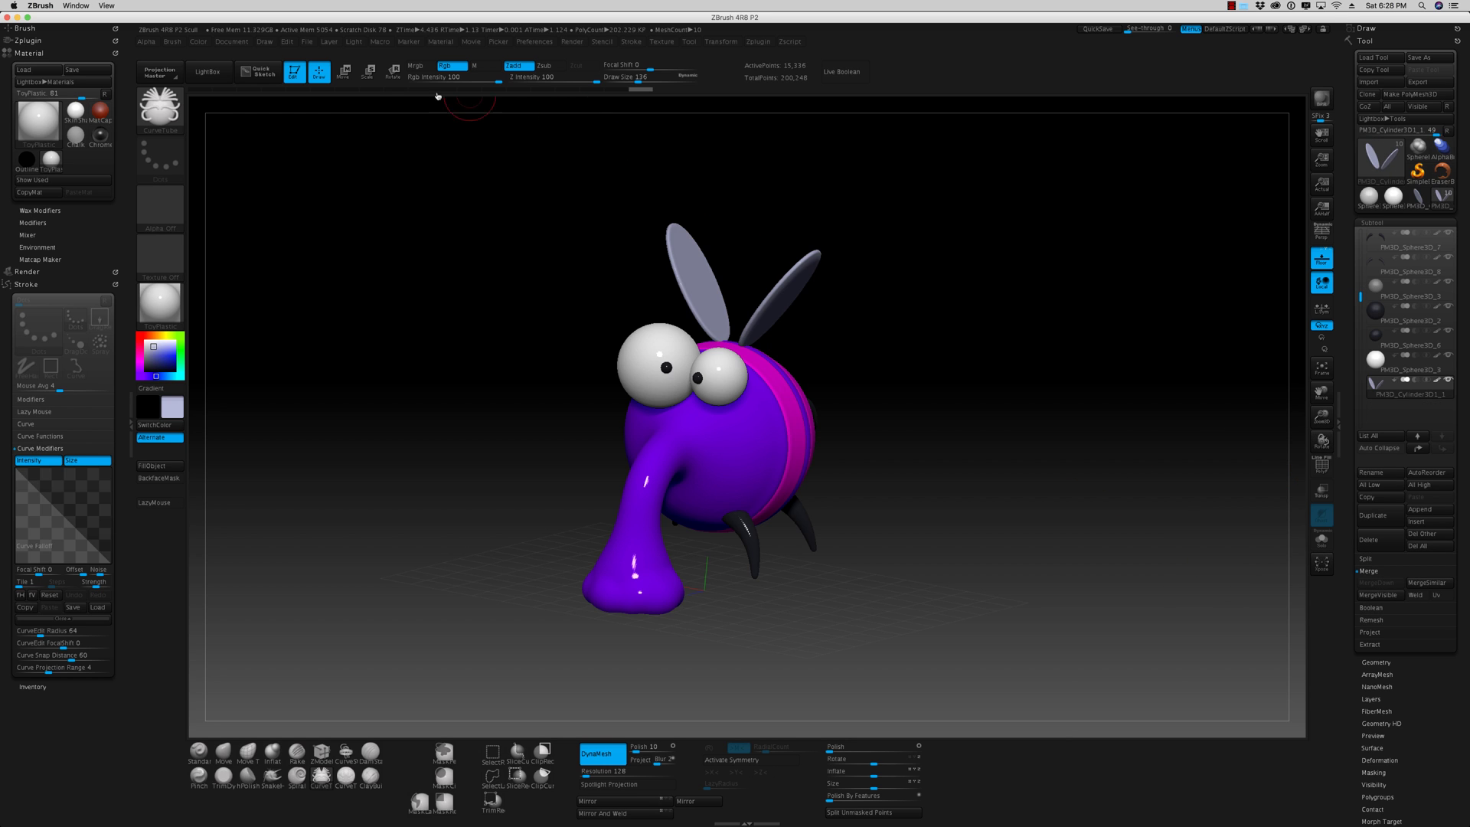
- Centre the transform gizmo on the merged pair of wings and nudge both wings slightly upward on the back
left_click(340, 74)
left_click_drag(944, 282, 942, 282)
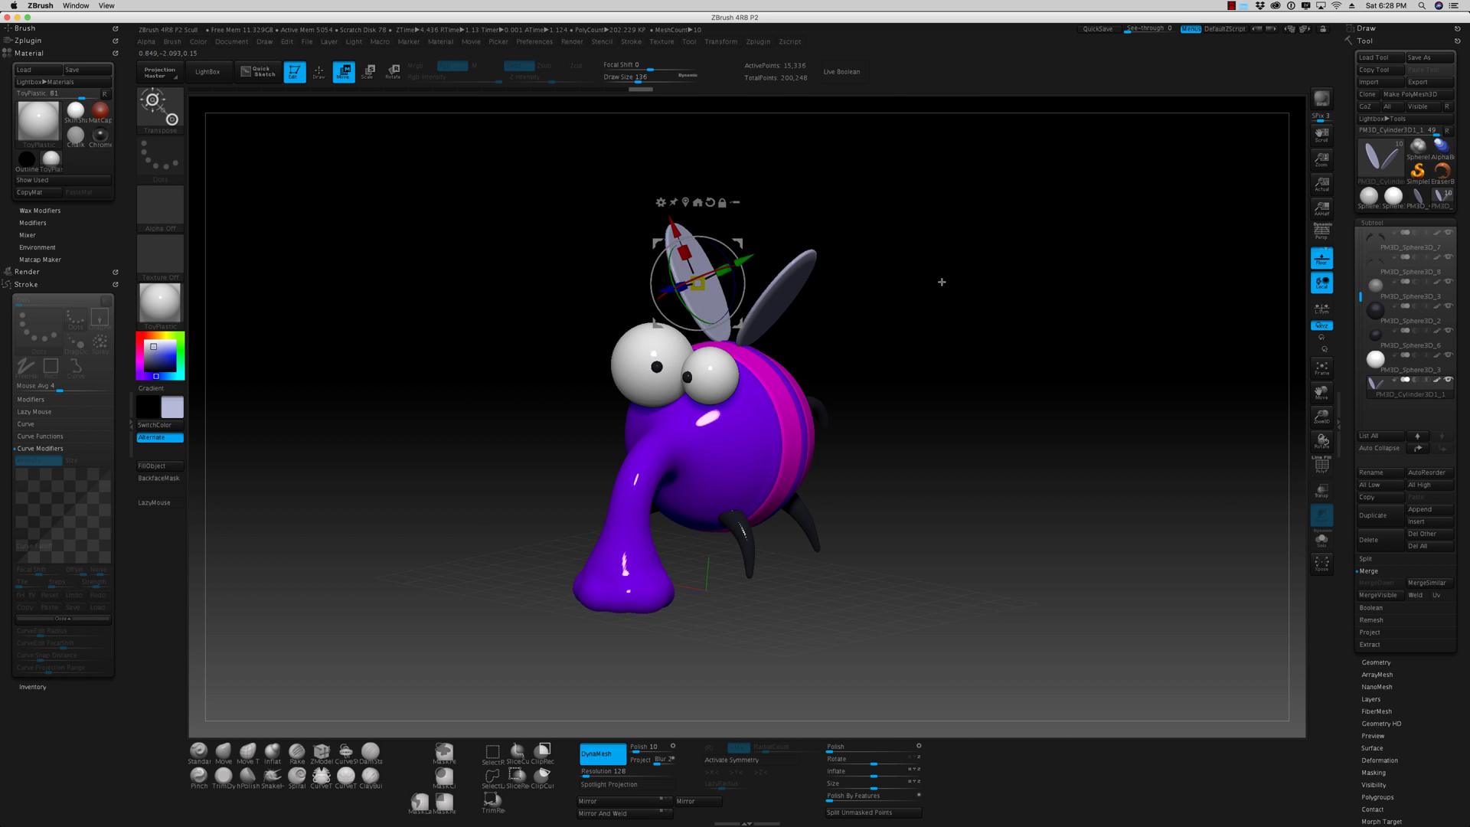
left_click_drag(715, 217, 750, 225)
mouse_move(866, 259)
left_mouse_down()
mouse_move(926, 273)
mouse_move(876, 273)
mouse_move(889, 275)
left_mouse_up()
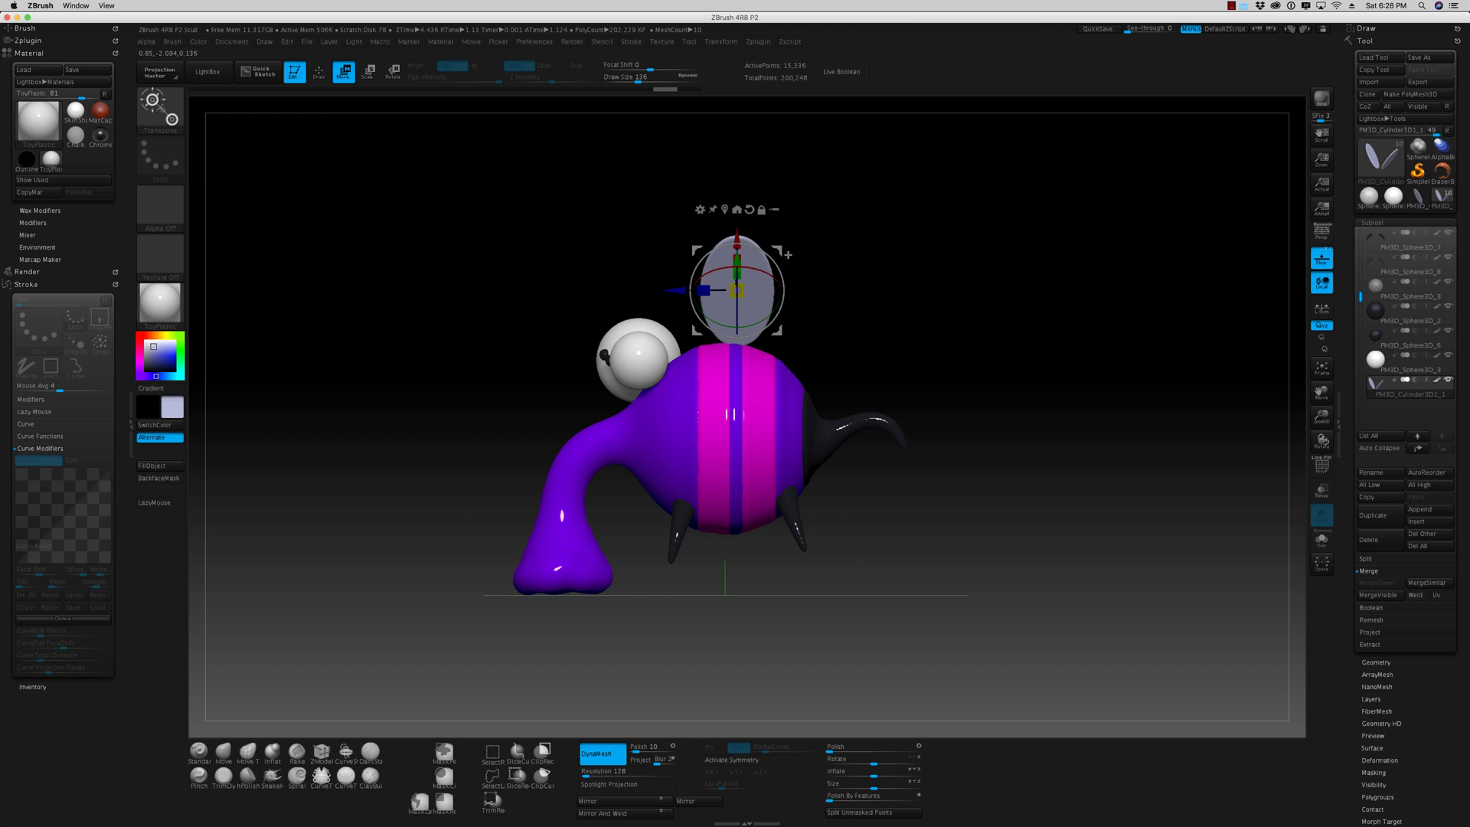
left_click_drag(778, 250, 779, 249)
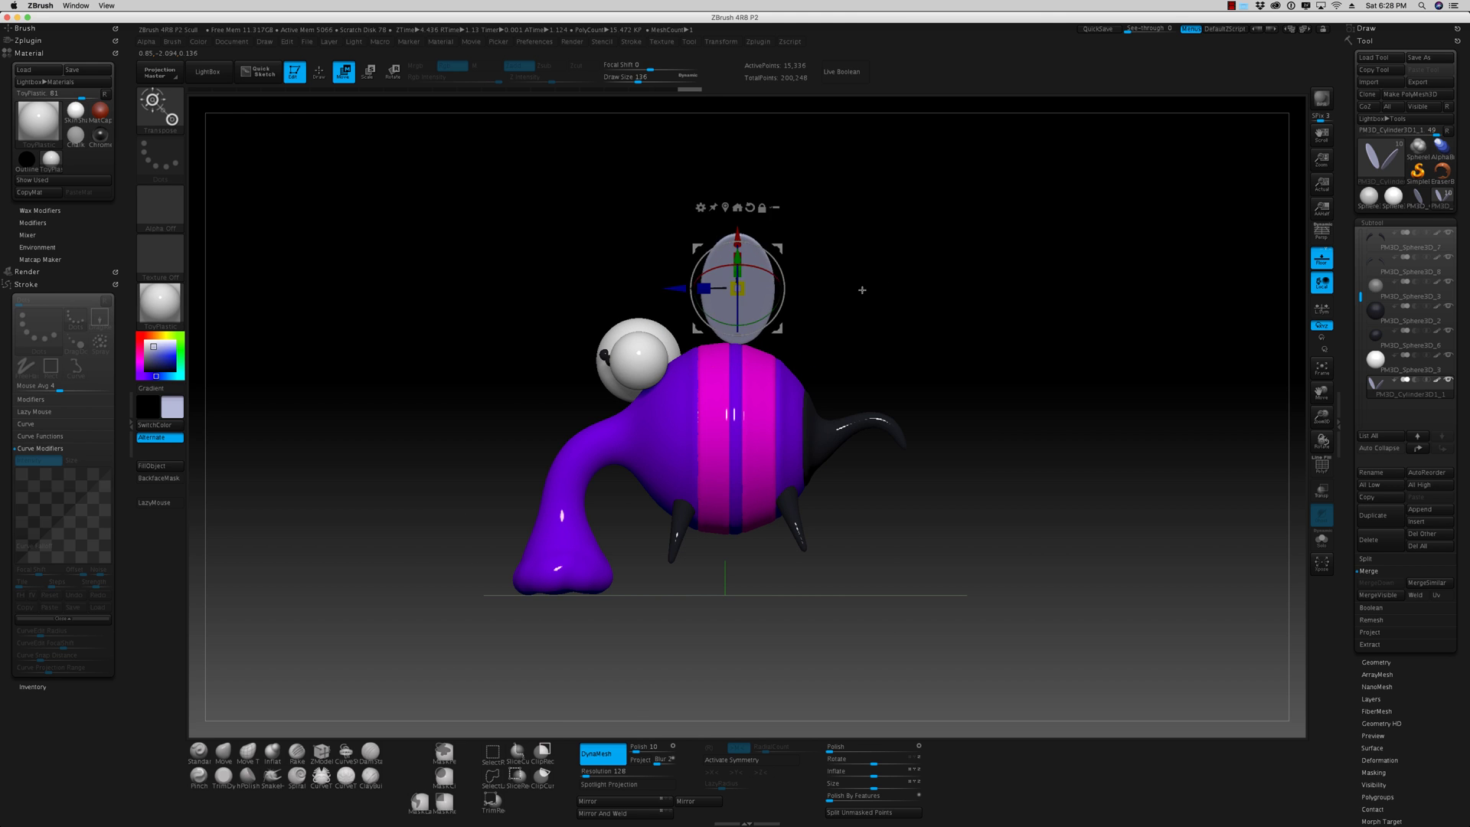
- Return to Draw mode and render the winged character with Best Preview Render from a front three-quarter view
left_click_drag(862, 291, 1041, 421)
key("shift+r")
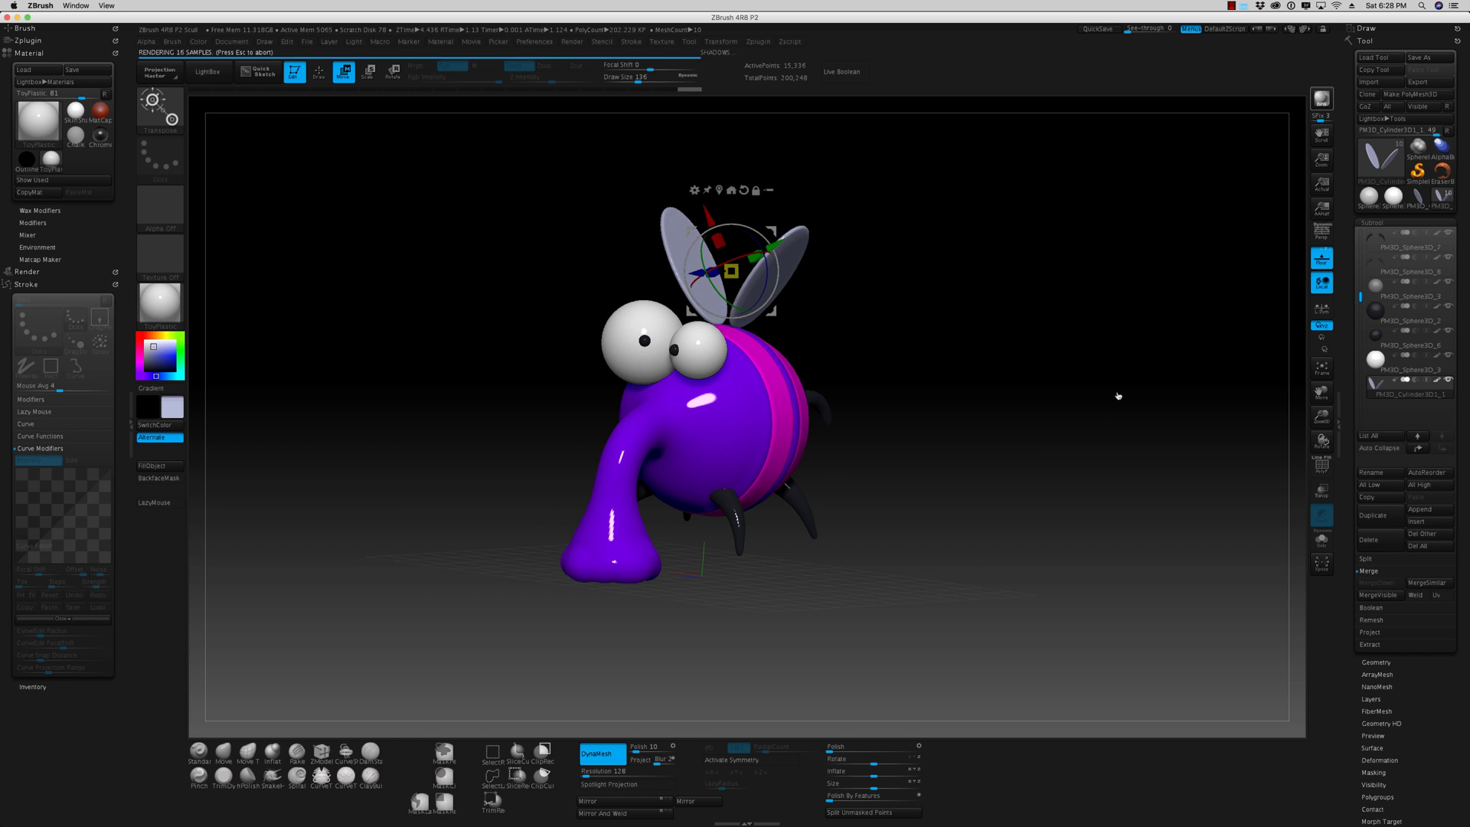
left_click(318, 72)
mouse_move(925, 401)
left_mouse_down()
mouse_move(959, 487)
mouse_move(1020, 429)
left_mouse_up()
key("shift+r")
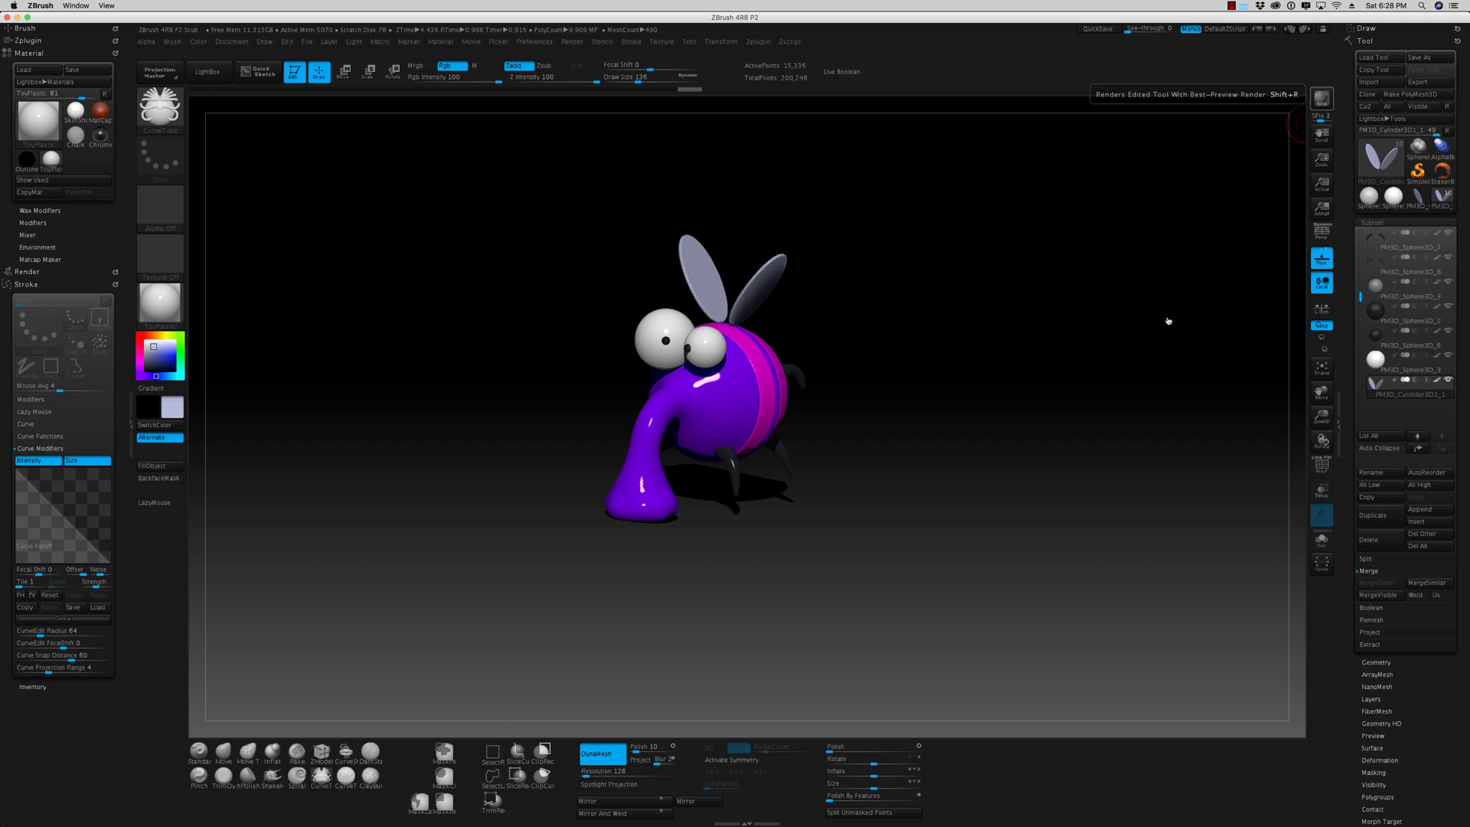
- Pick a bright sky blue and apply it as the document's background color
left_click_drag(1148, 443, 1163, 476)
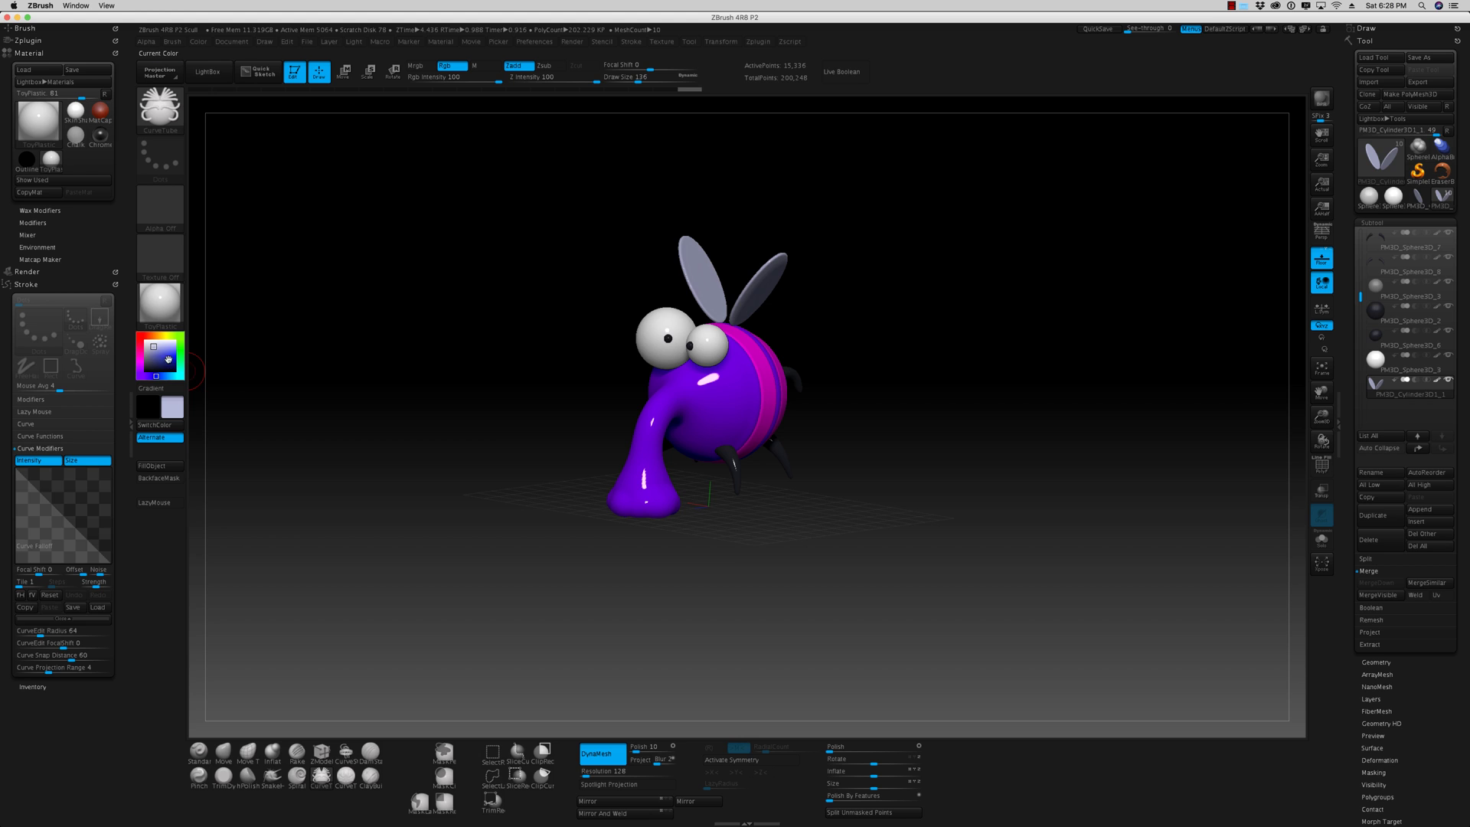
left_click(171, 353)
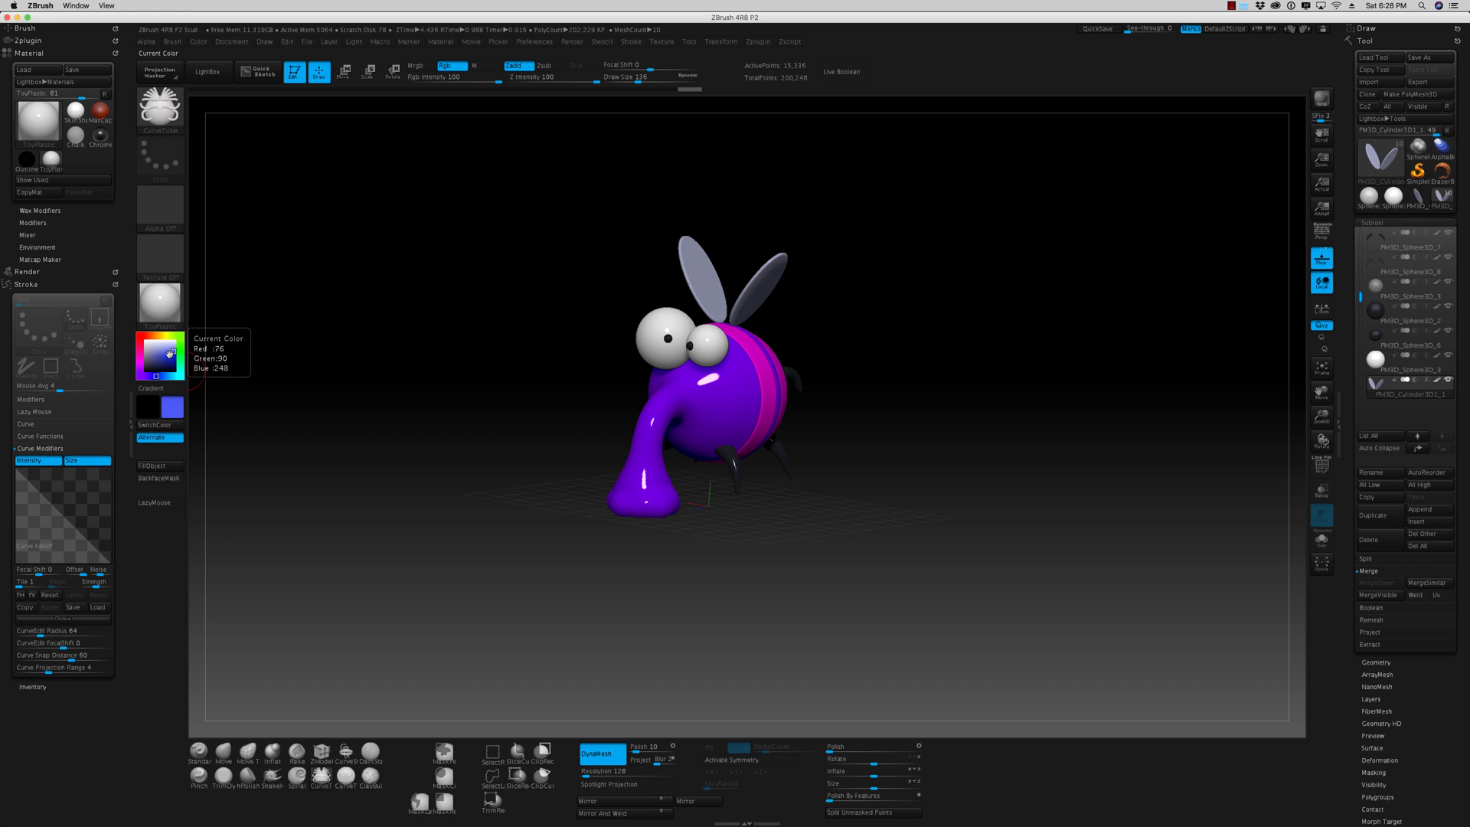
left_click_drag(169, 352, 164, 375)
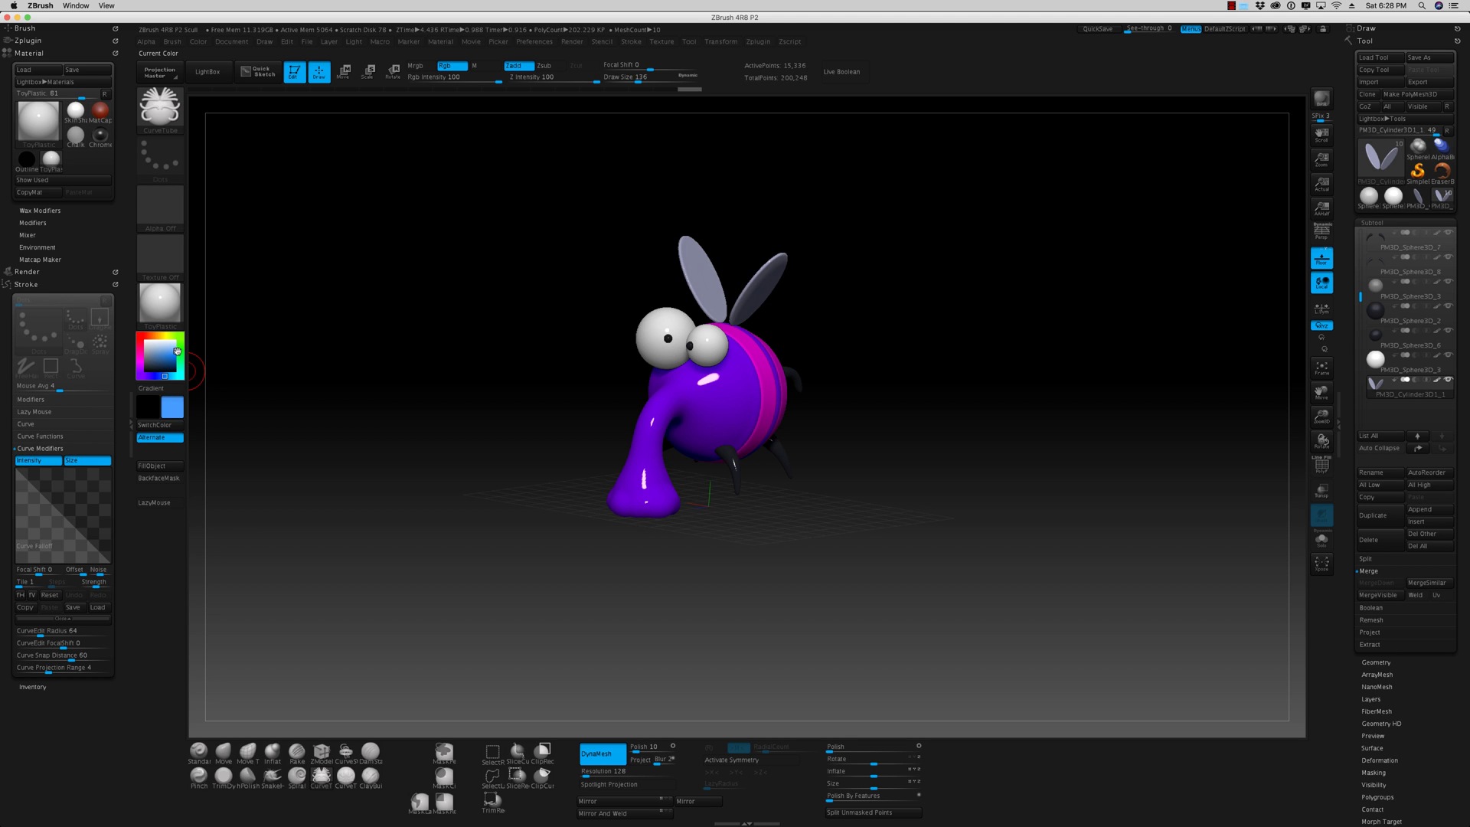
left_click(197, 42)
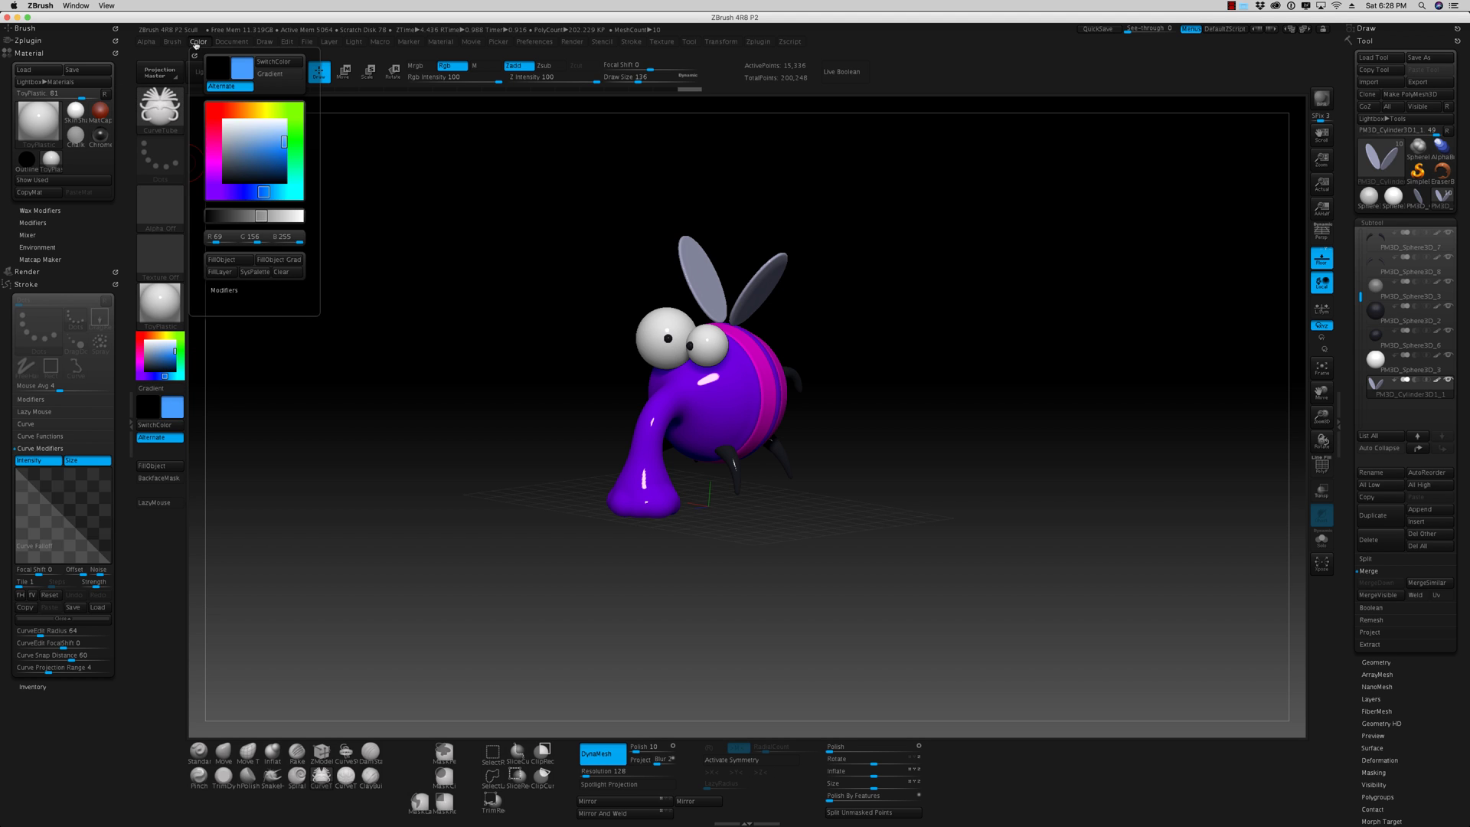
left_click(216, 42)
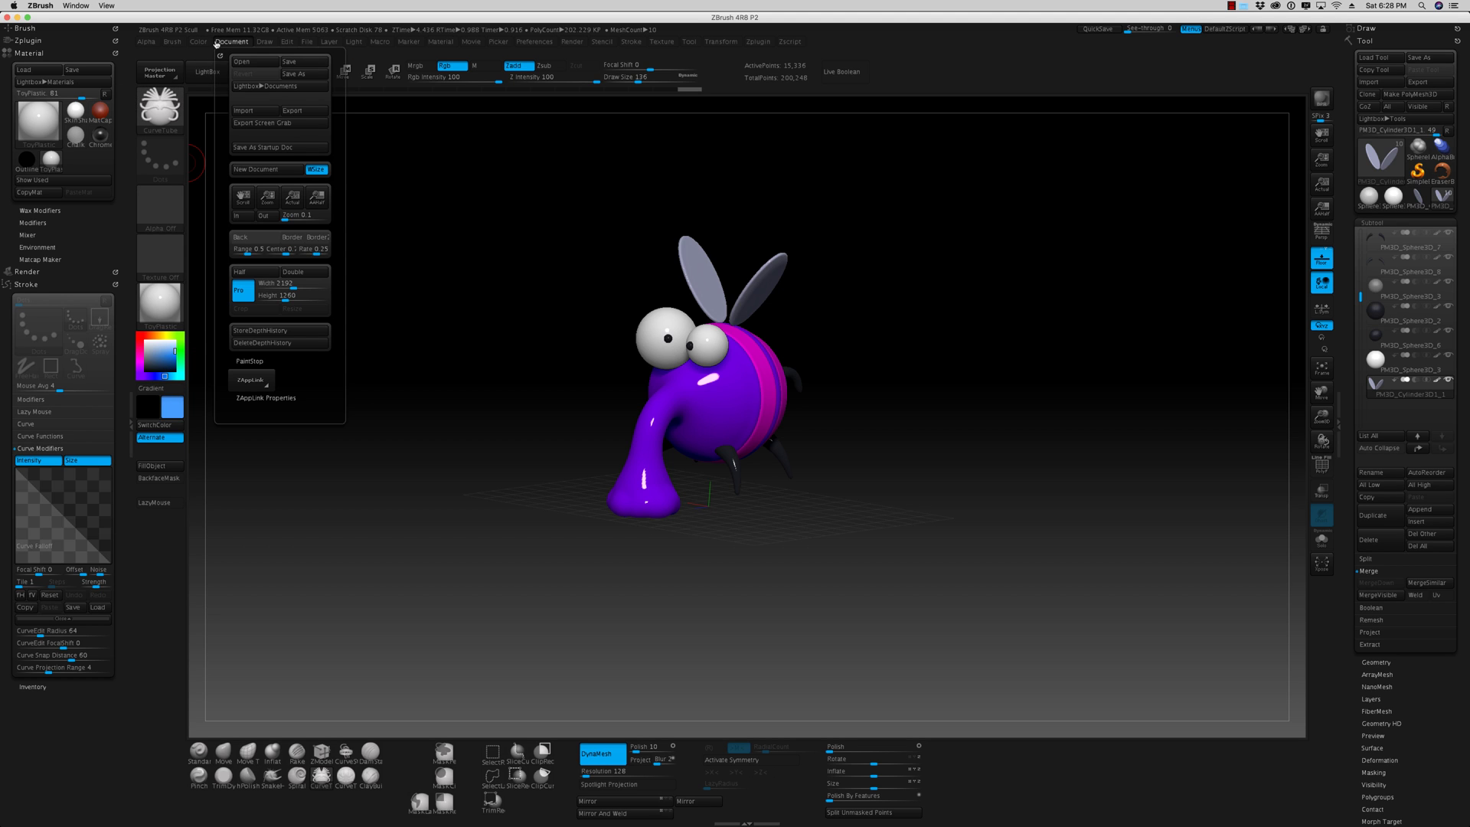
left_click(251, 245)
- Adjust the floor grid size and render the character against the blue background with Best Preview Render
left_click_drag(1038, 584, 1104, 594)
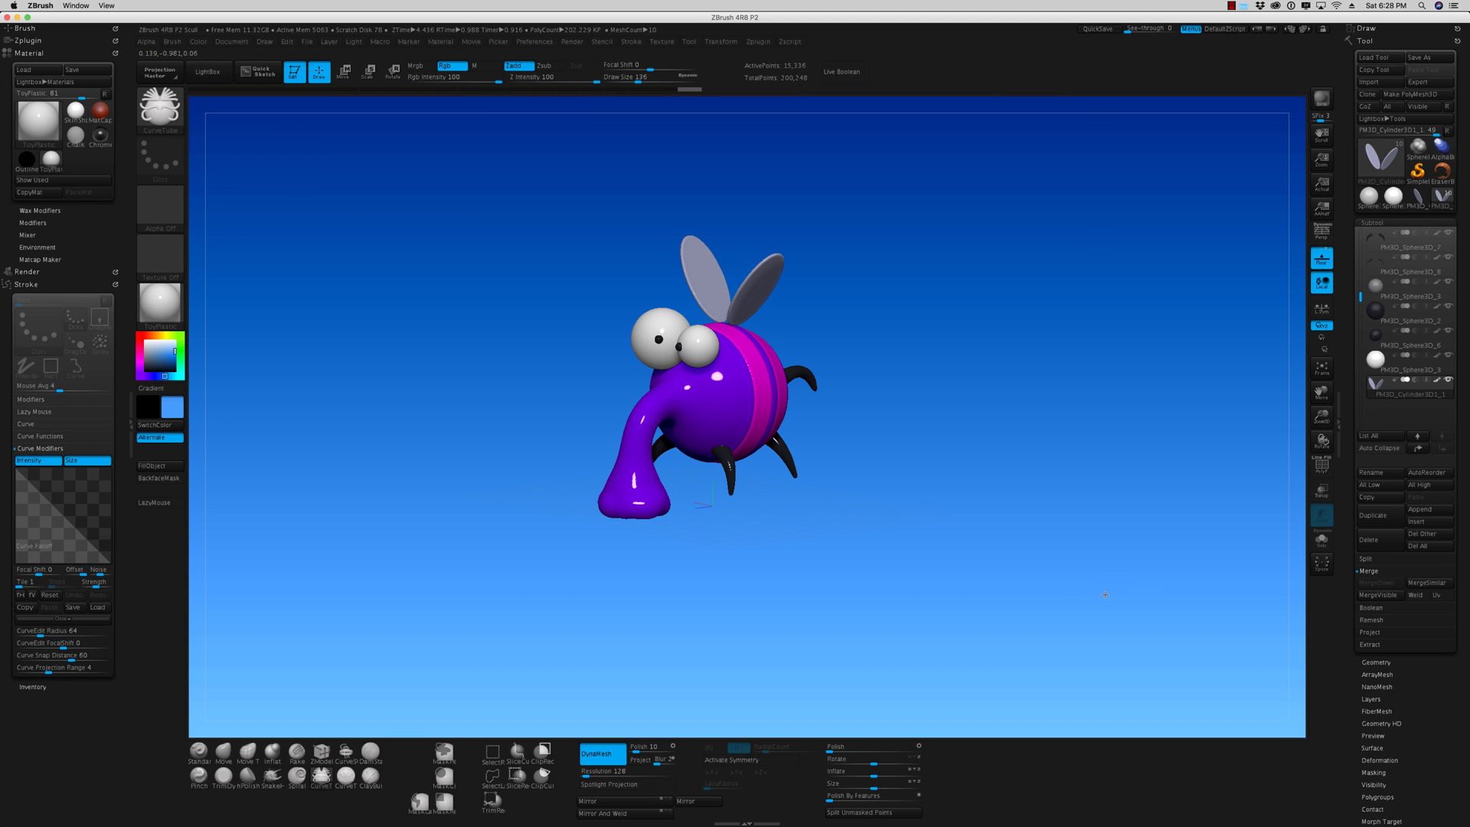
left_click(1322, 101)
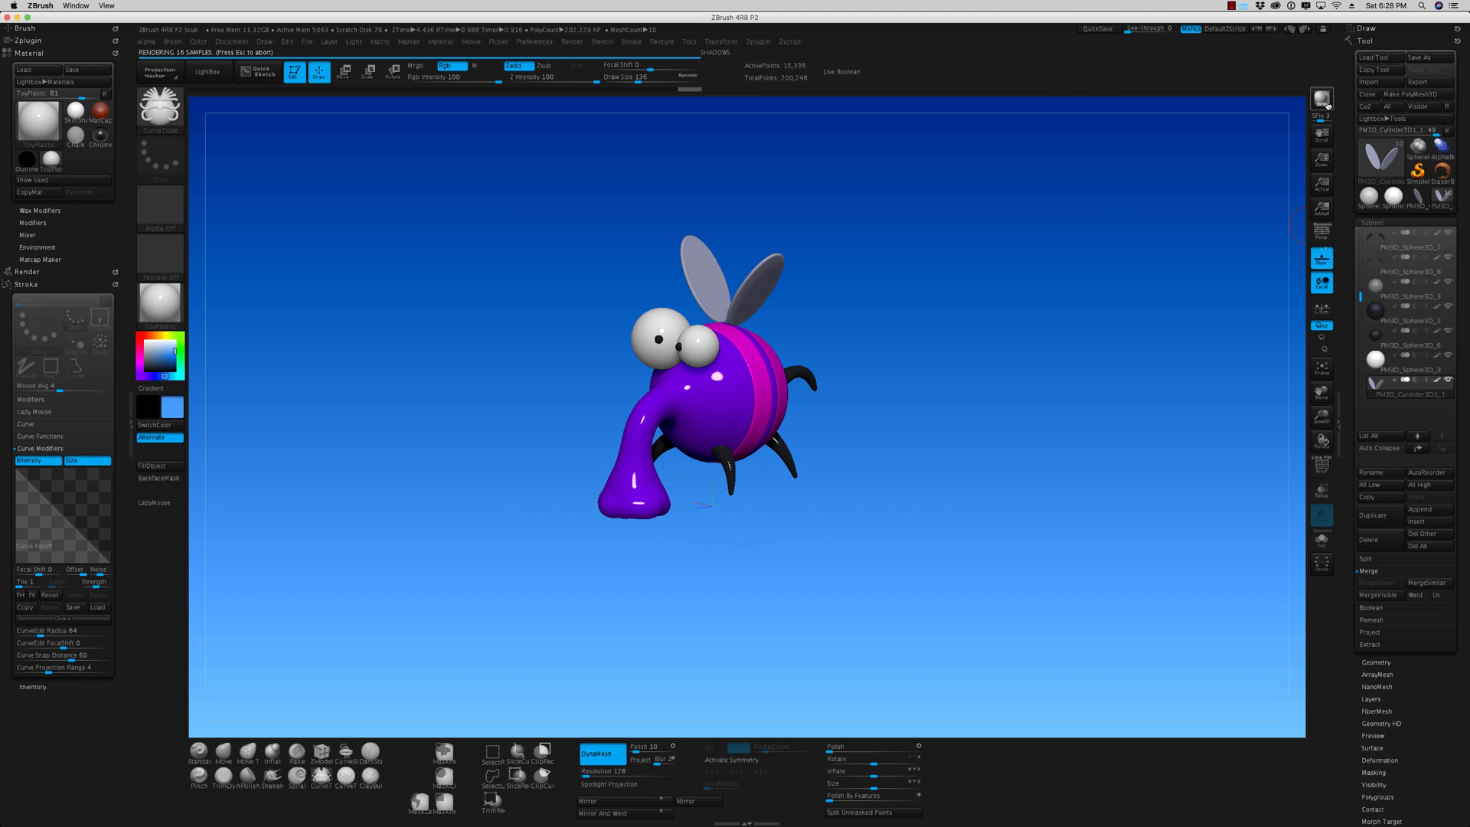
left_click_drag(1066, 469, 951, 498)
left_click(264, 42)
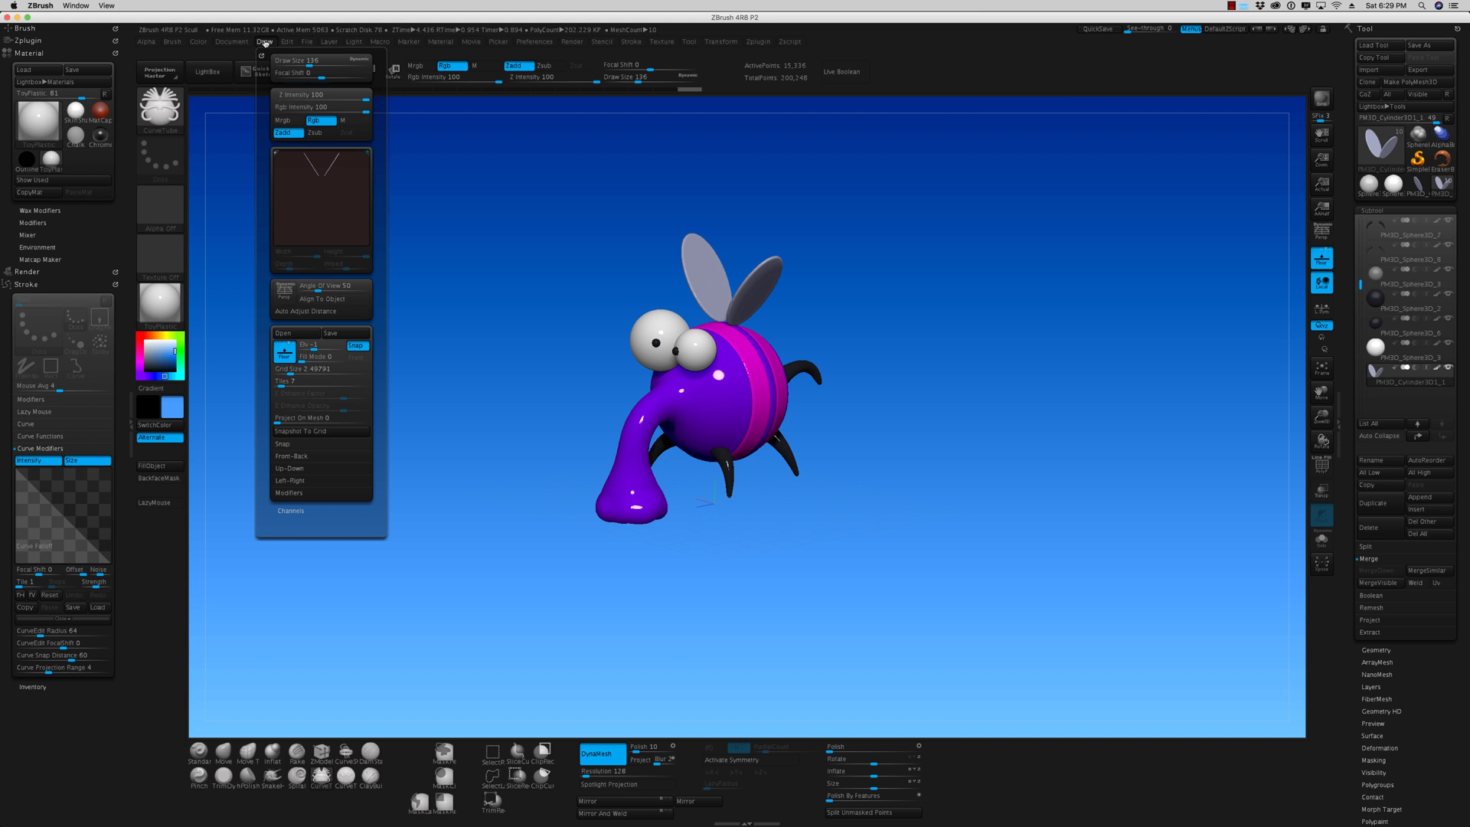
left_click(297, 372)
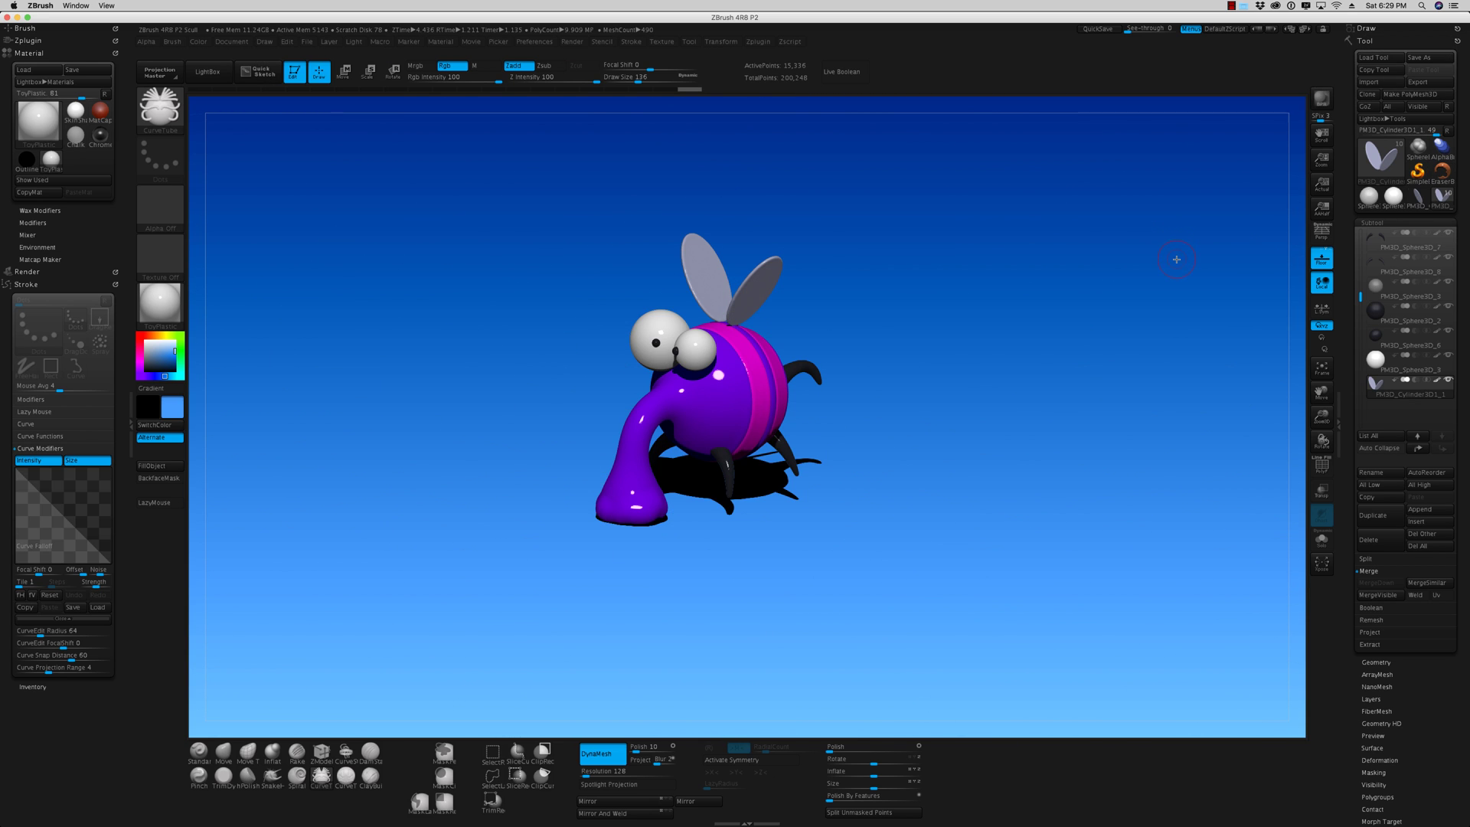
left_click_drag(1155, 377, 1156, 371)
left_click(1329, 102)
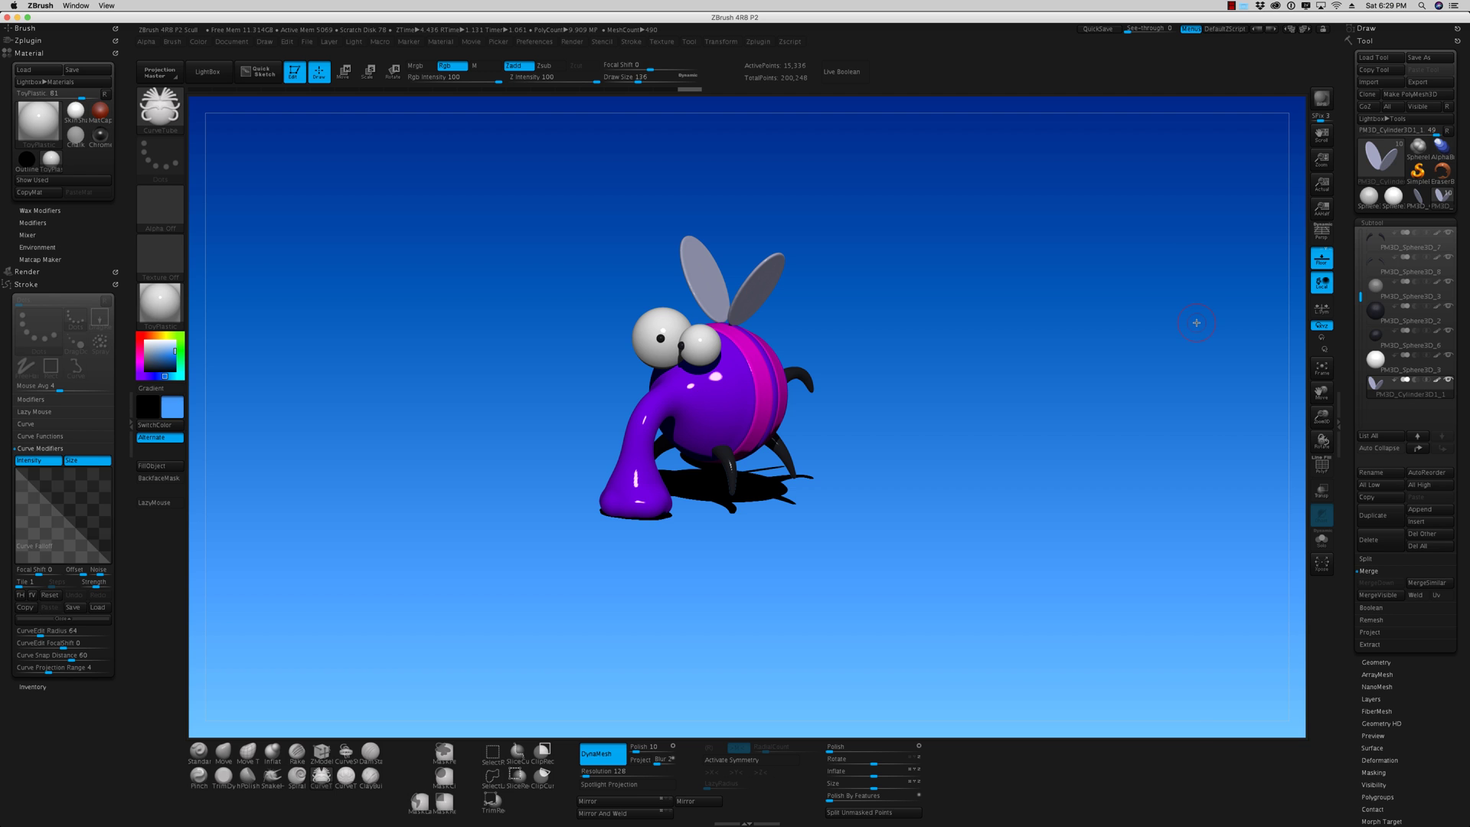
- Render the character again with Best Preview Render from two other viewing angles
left_click_drag(1174, 331, 1211, 269)
left_click(1321, 98)
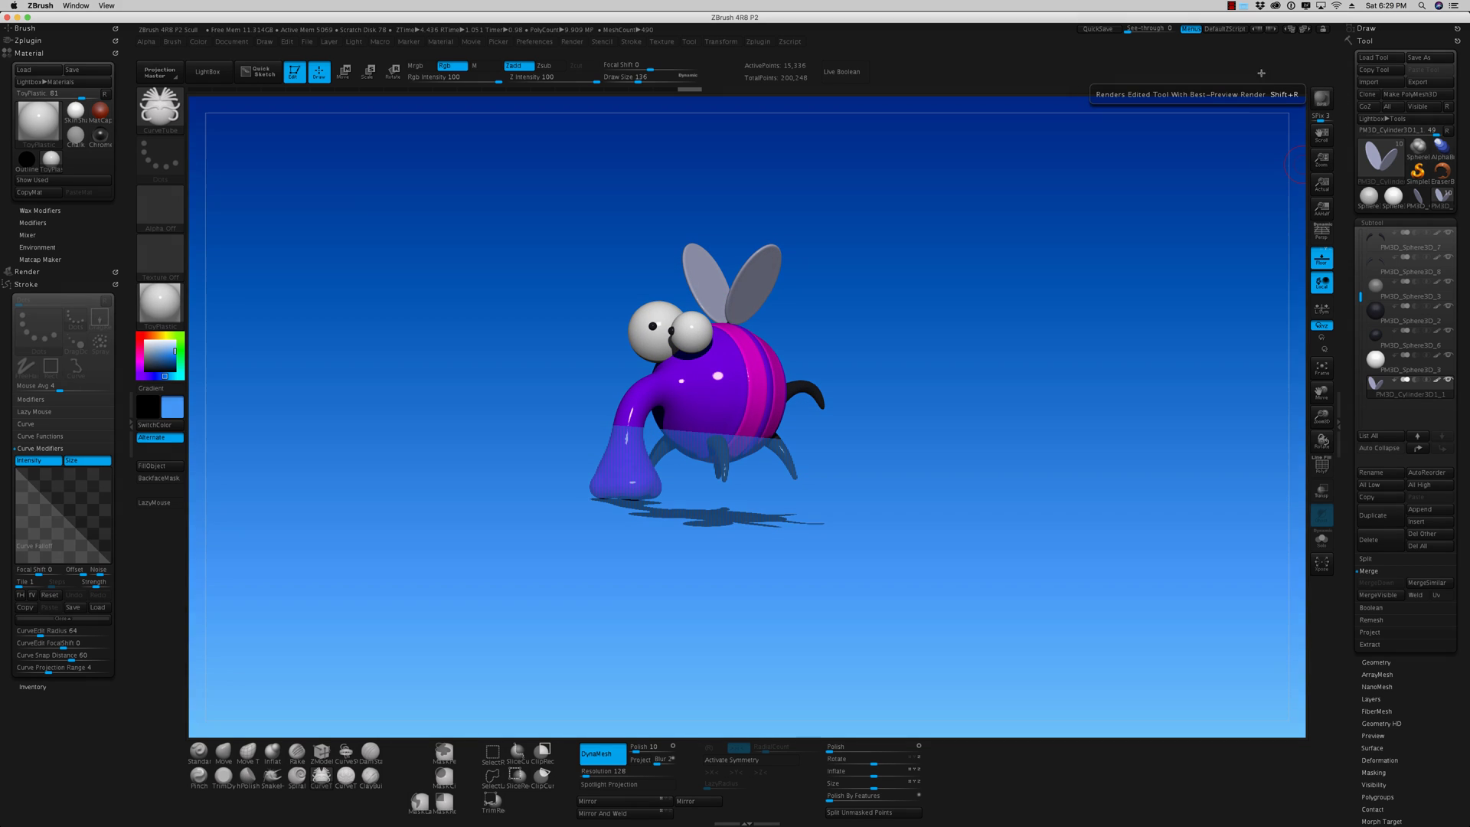
left_click_drag(1225, 246, 1243, 214)
left_click(1321, 98)
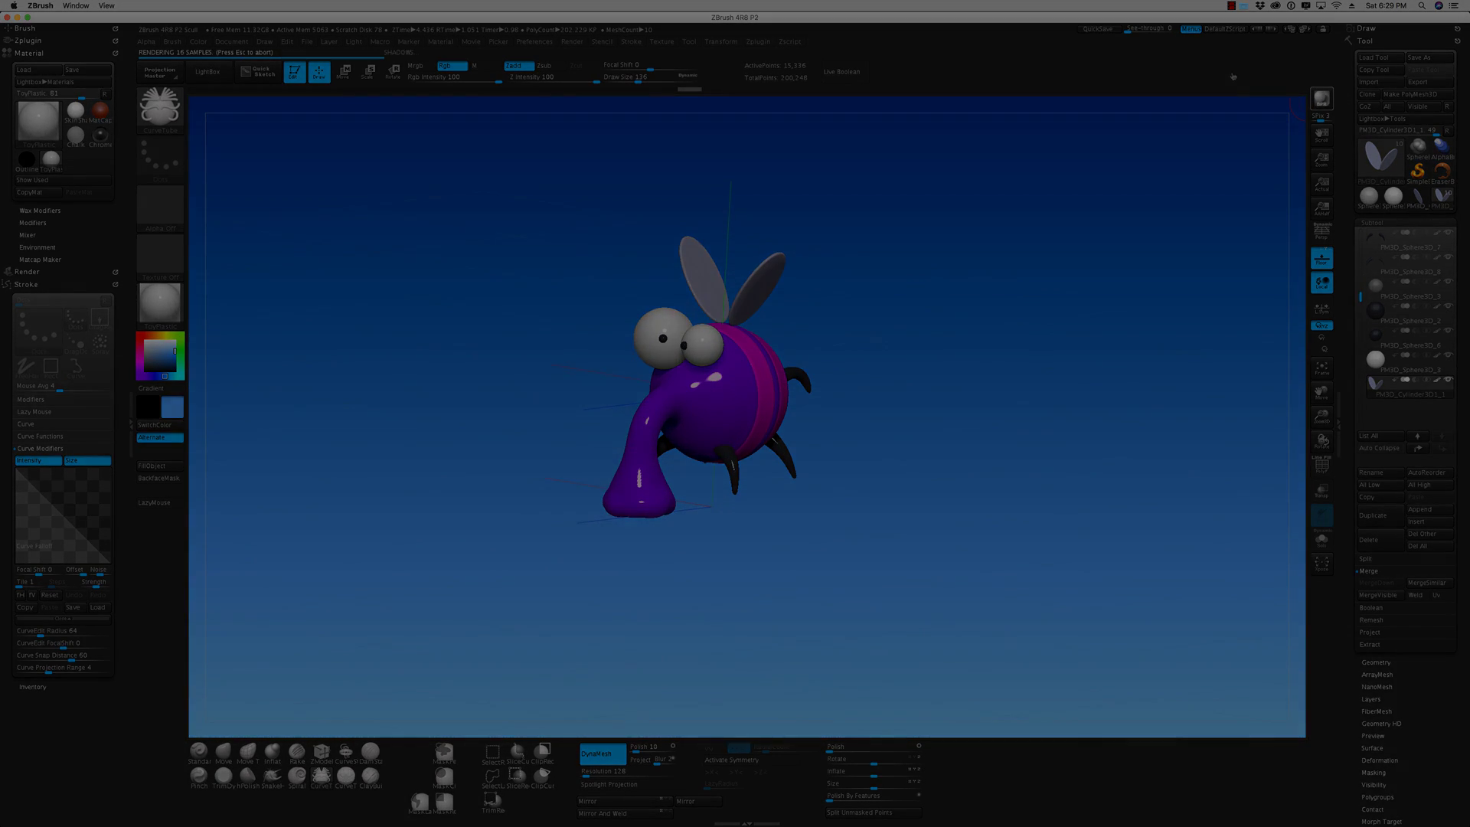